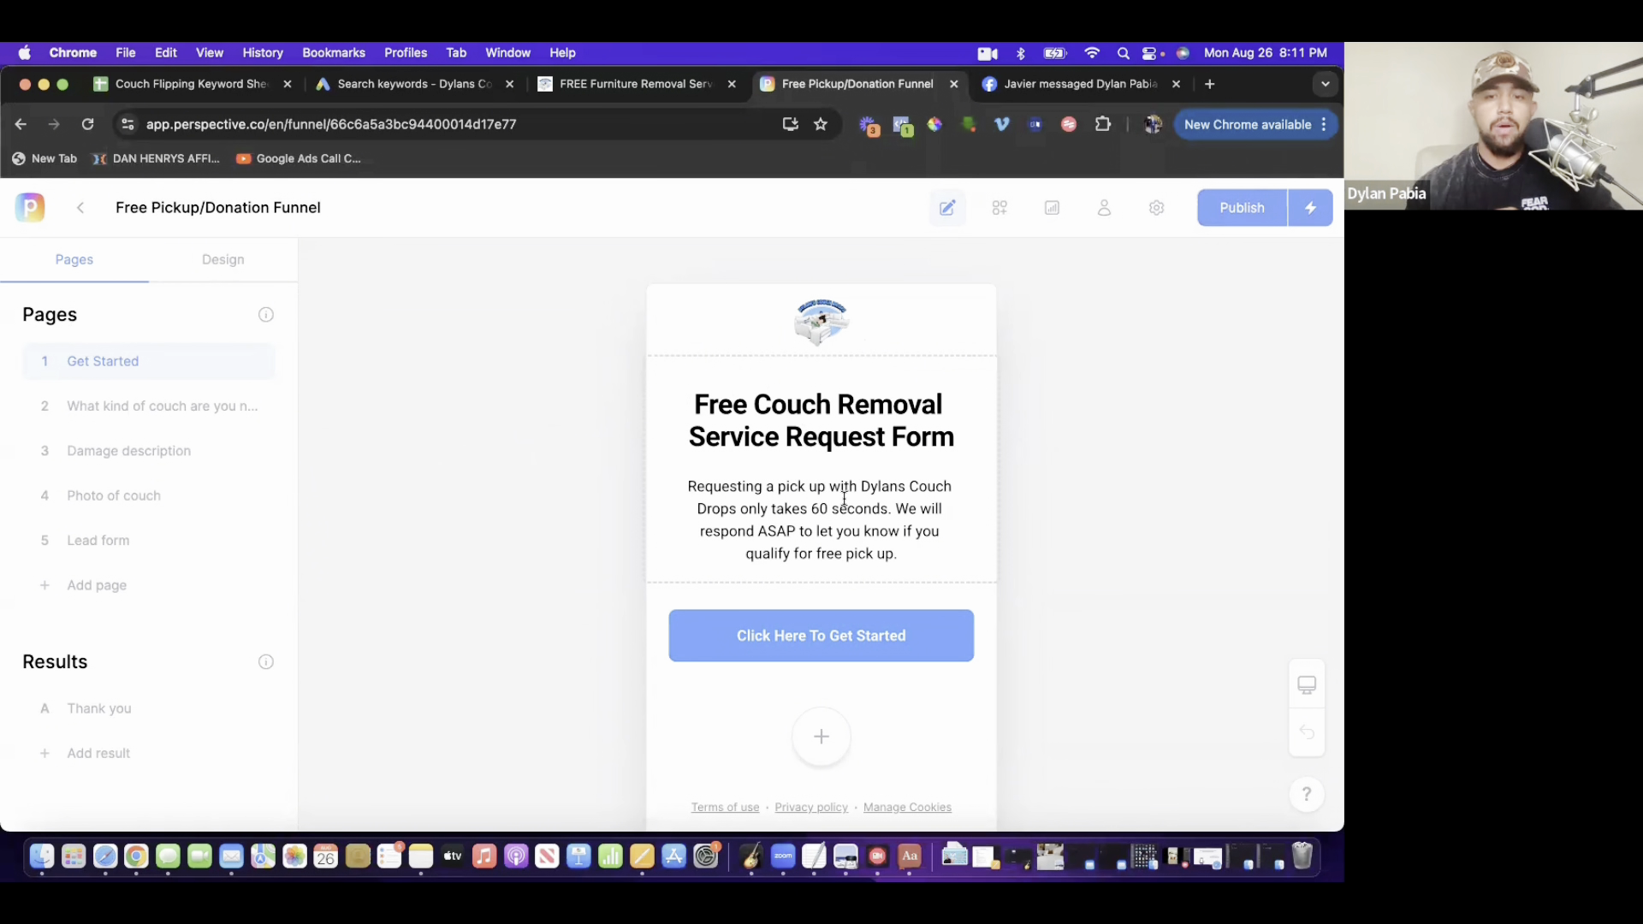
- Reword the end of the Get Started page's description to read "qualify for our free pick up service."
click(811, 554)
text(pi)
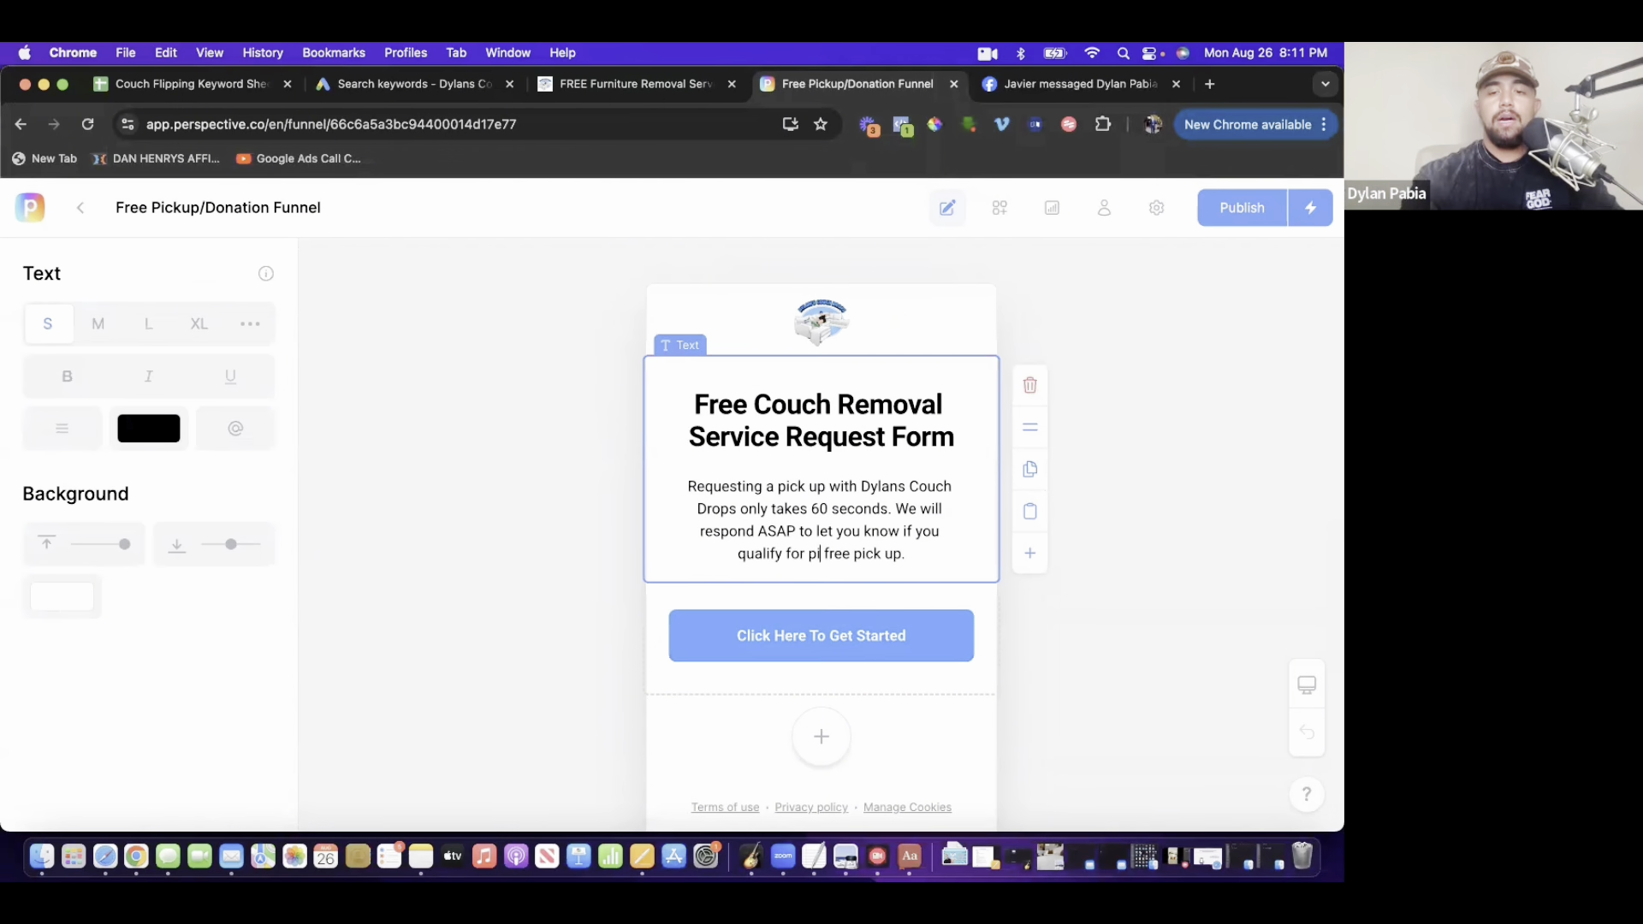
key(BackSpace)
key(BackSpace)
text(our)
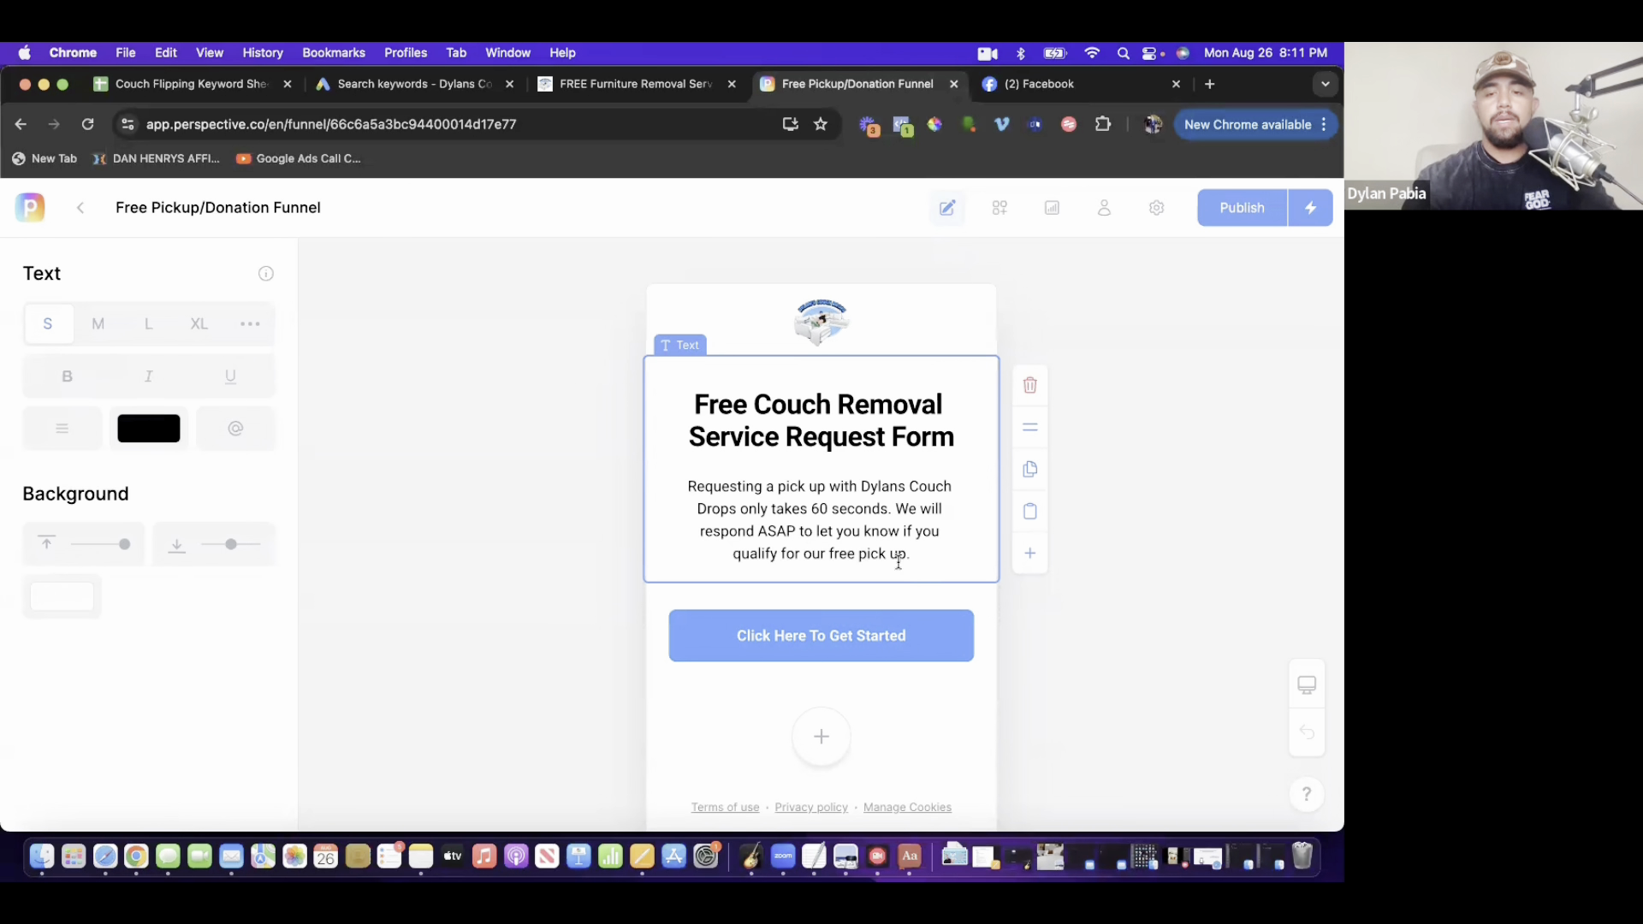
click(898, 556)
key(BackSpace)
text(servo)
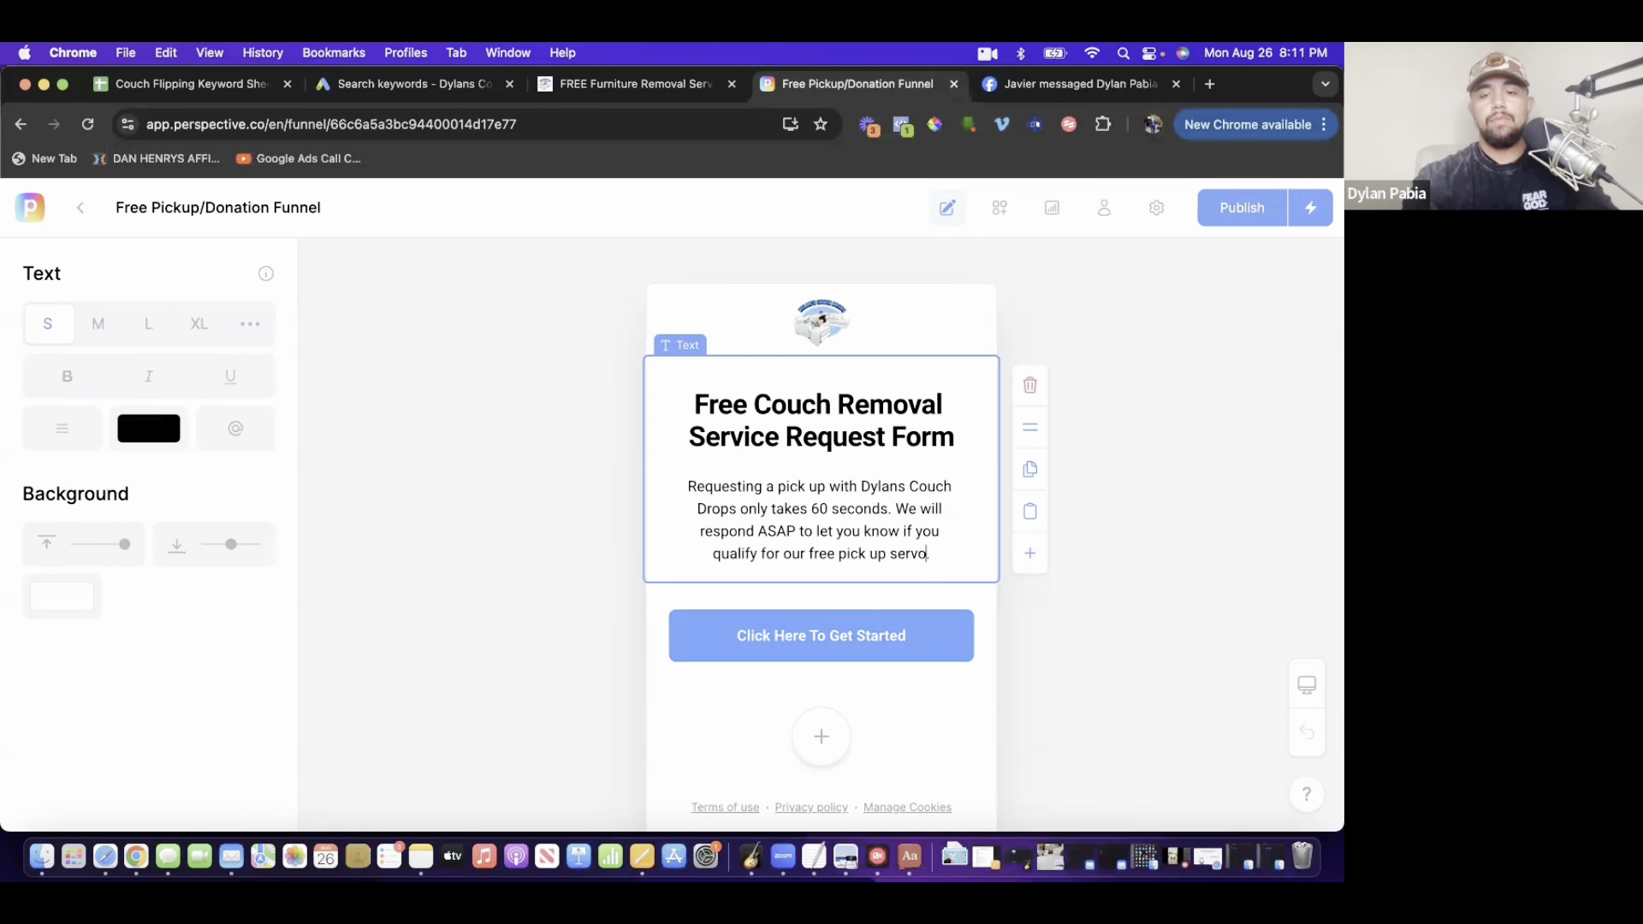
text(ce)
key(BackSpace)
key(BackSpace)
key(BackSpace)
text(ice.)
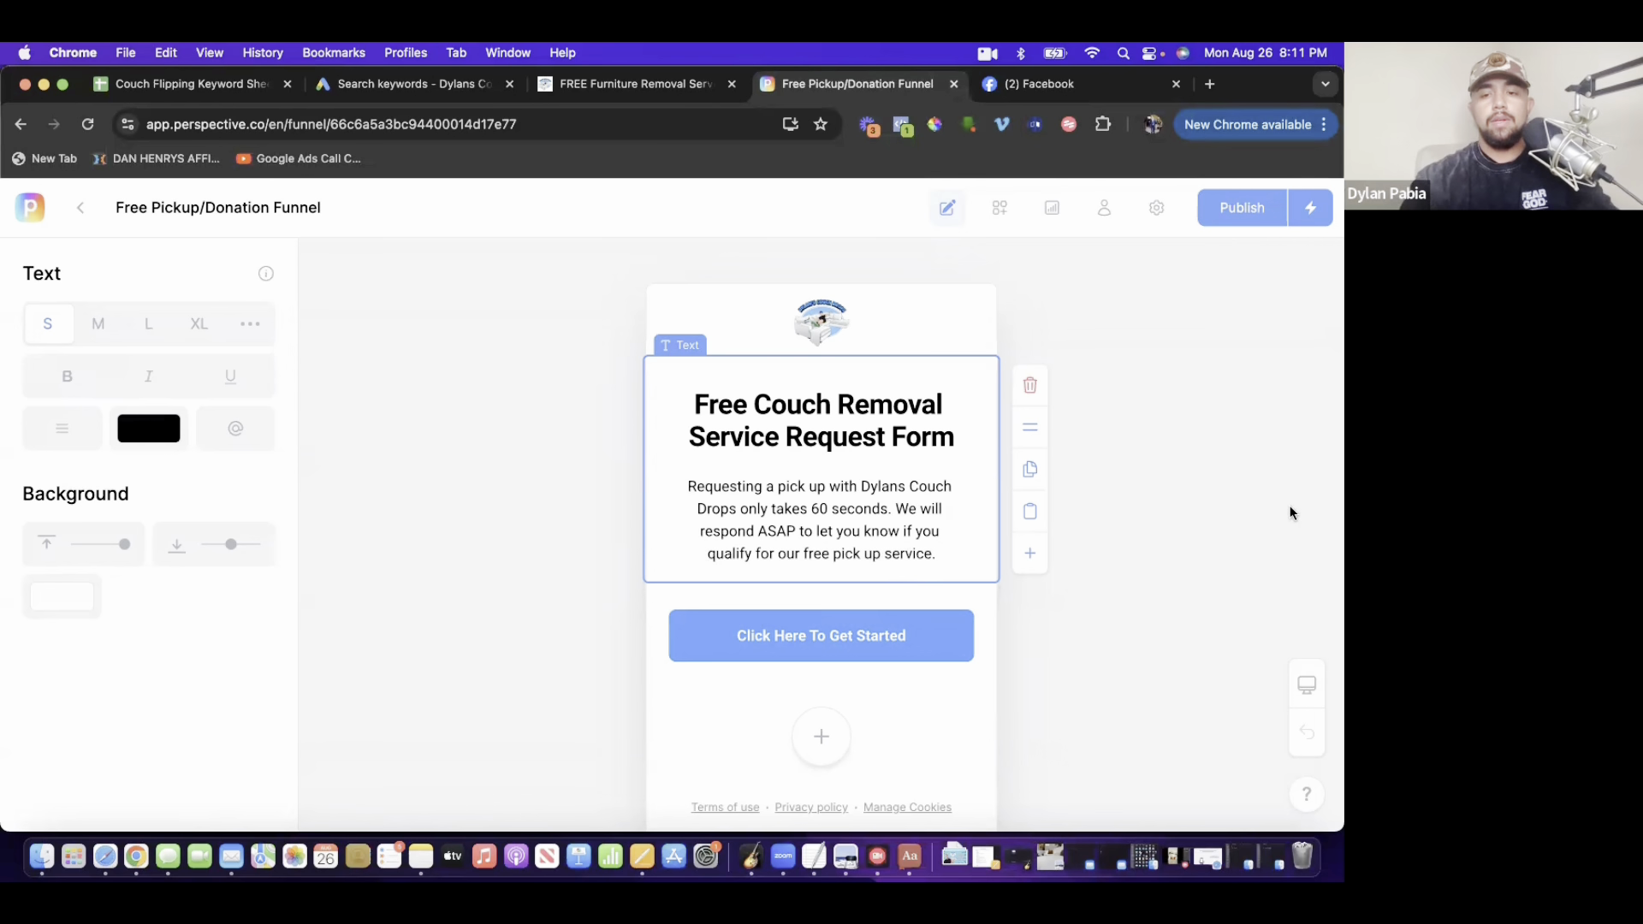
click(1167, 436)
- Compare the couch type choices on the funnel's second page with the removal options in the website's furniture removal form
click(192, 417)
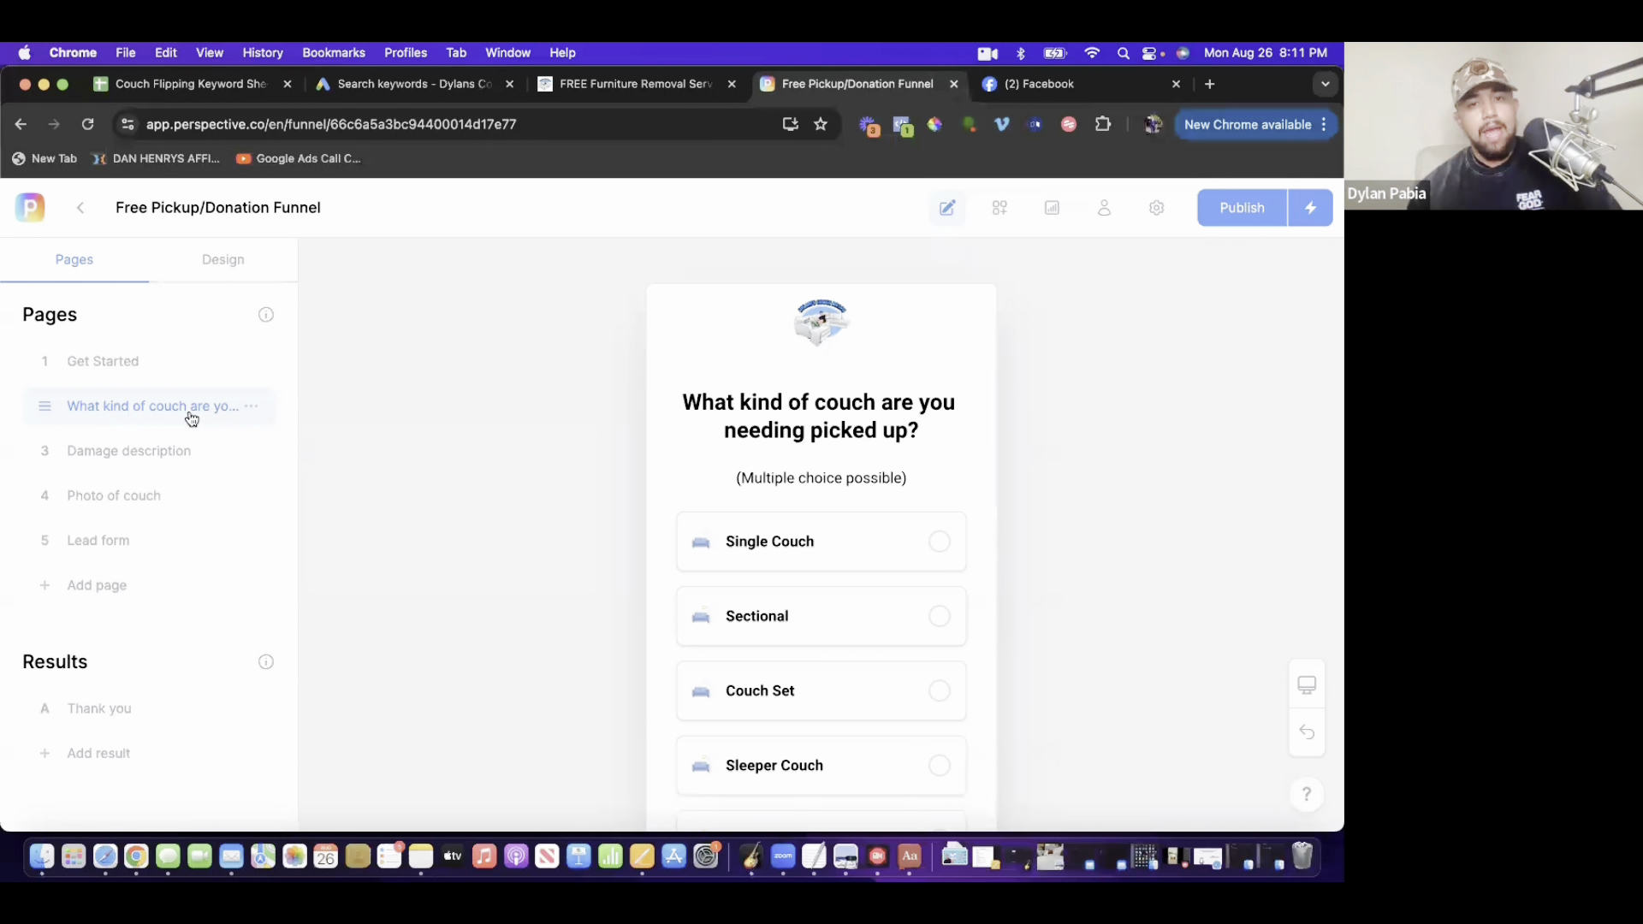
click(676, 84)
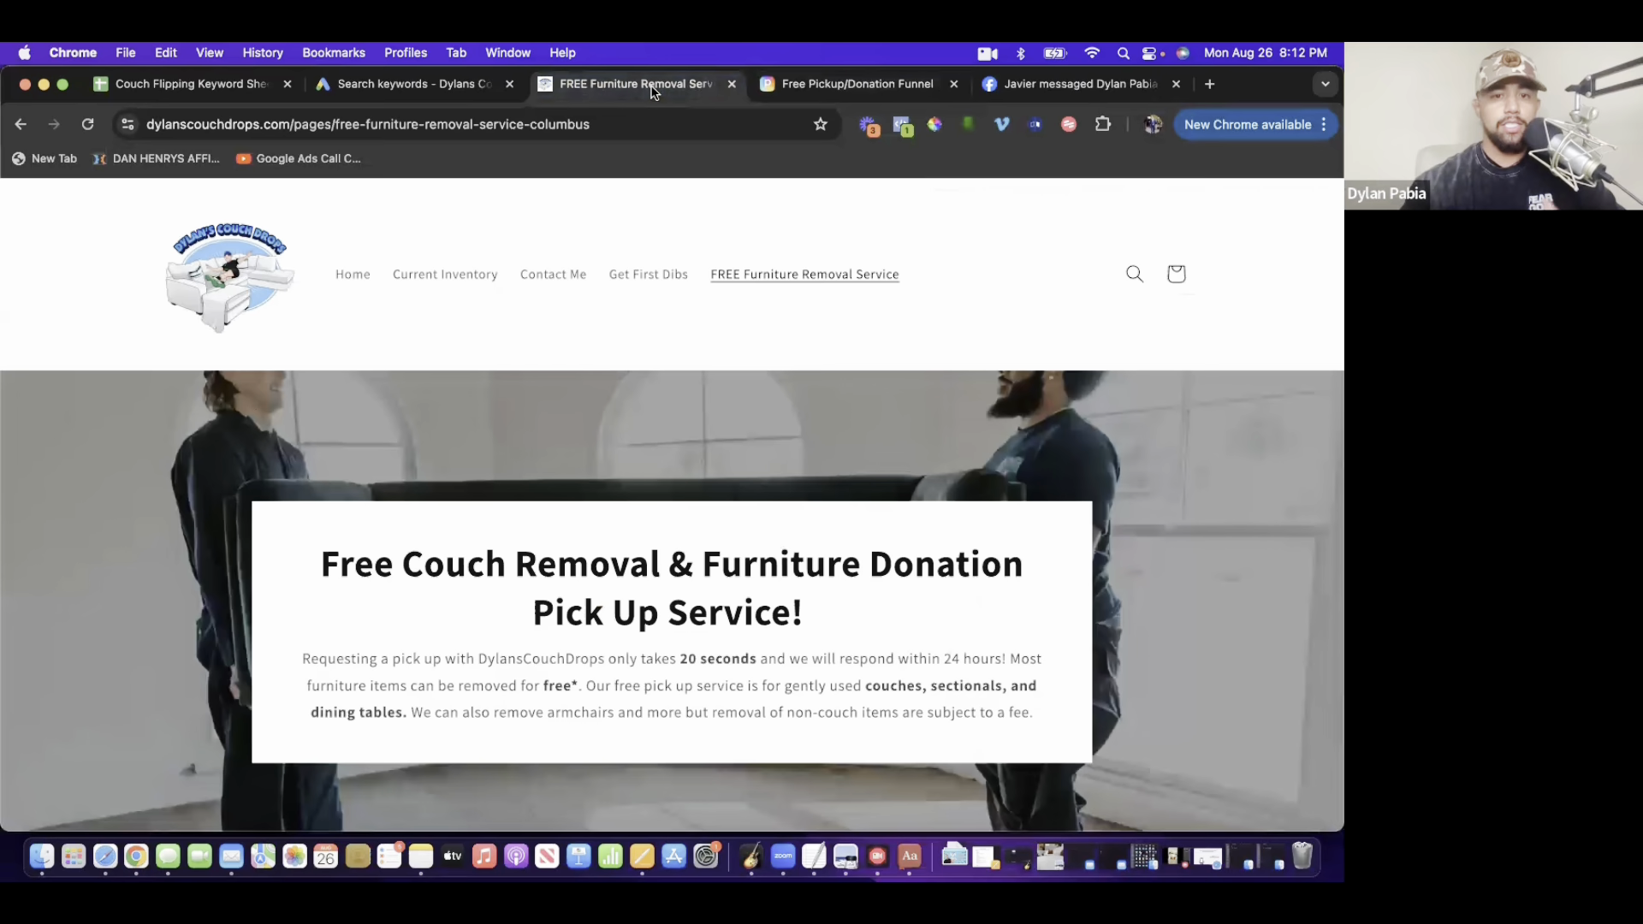
scroll(635, 511, down, 10)
scroll(635, 511, down, 10)
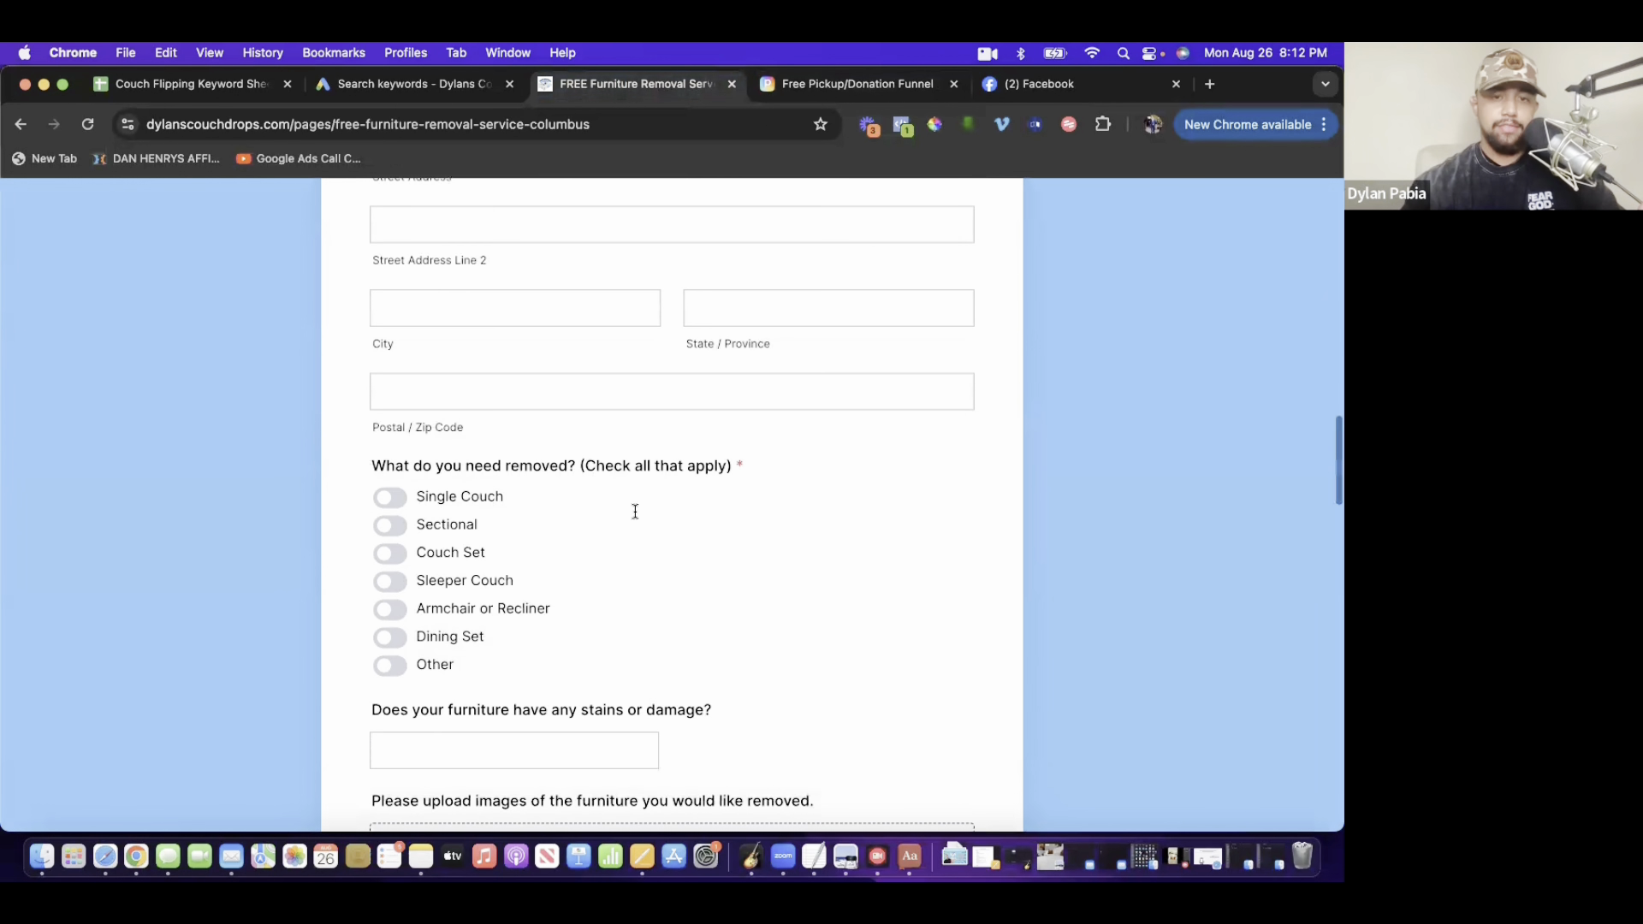
click(811, 89)
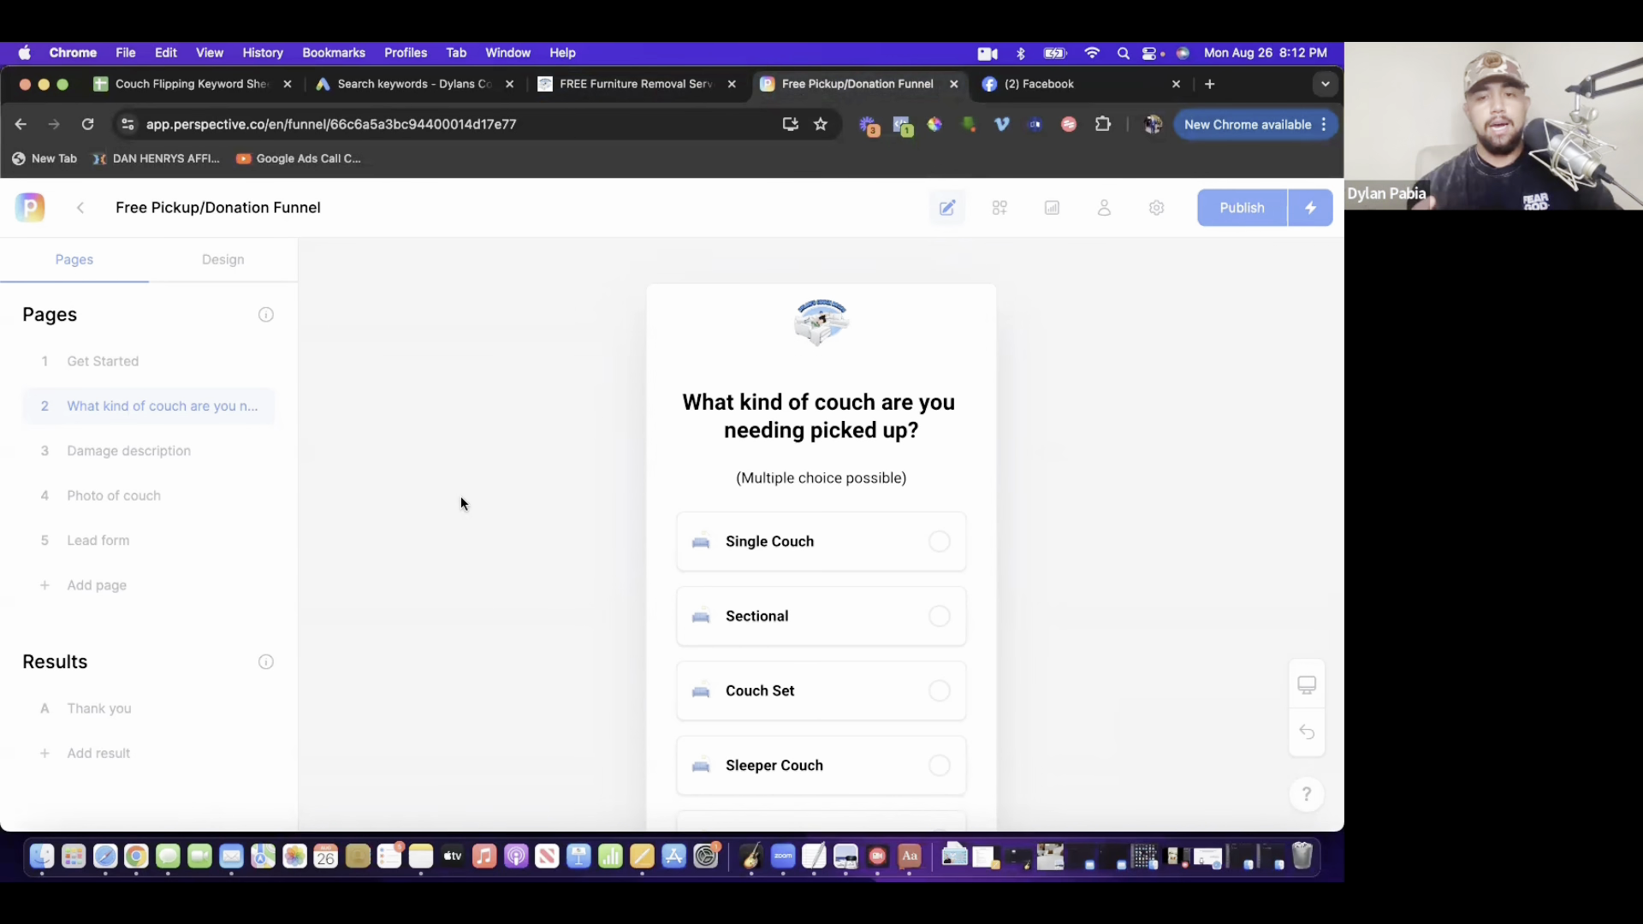
scroll(826, 385, down, 2)
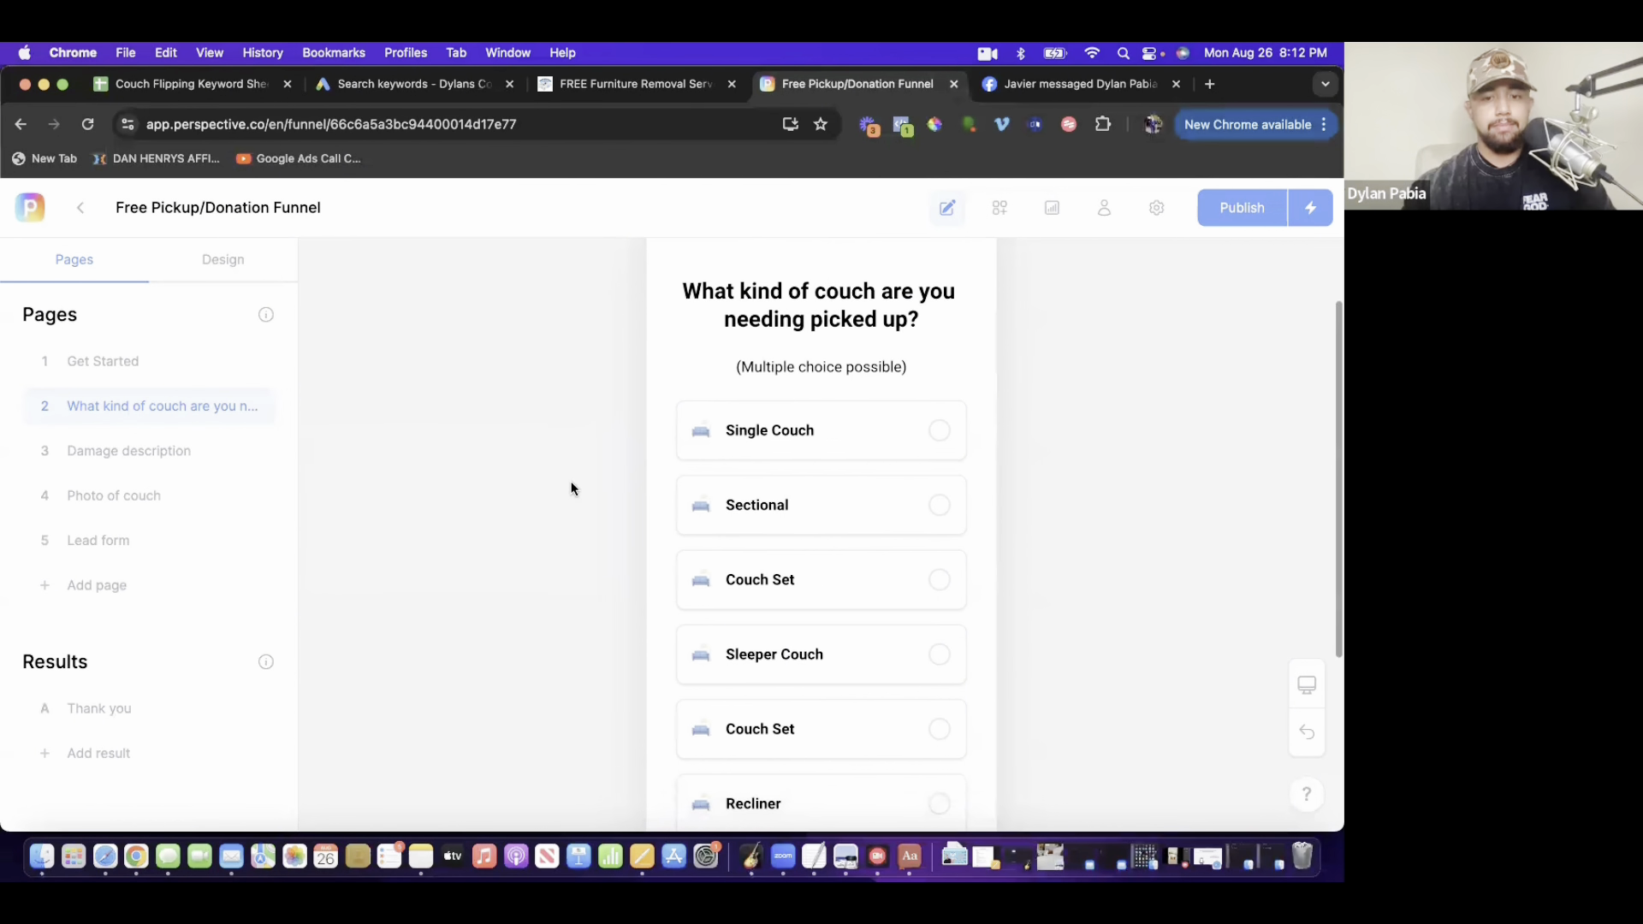
scroll(722, 333, down, 3)
scroll(705, 717, down, 3)
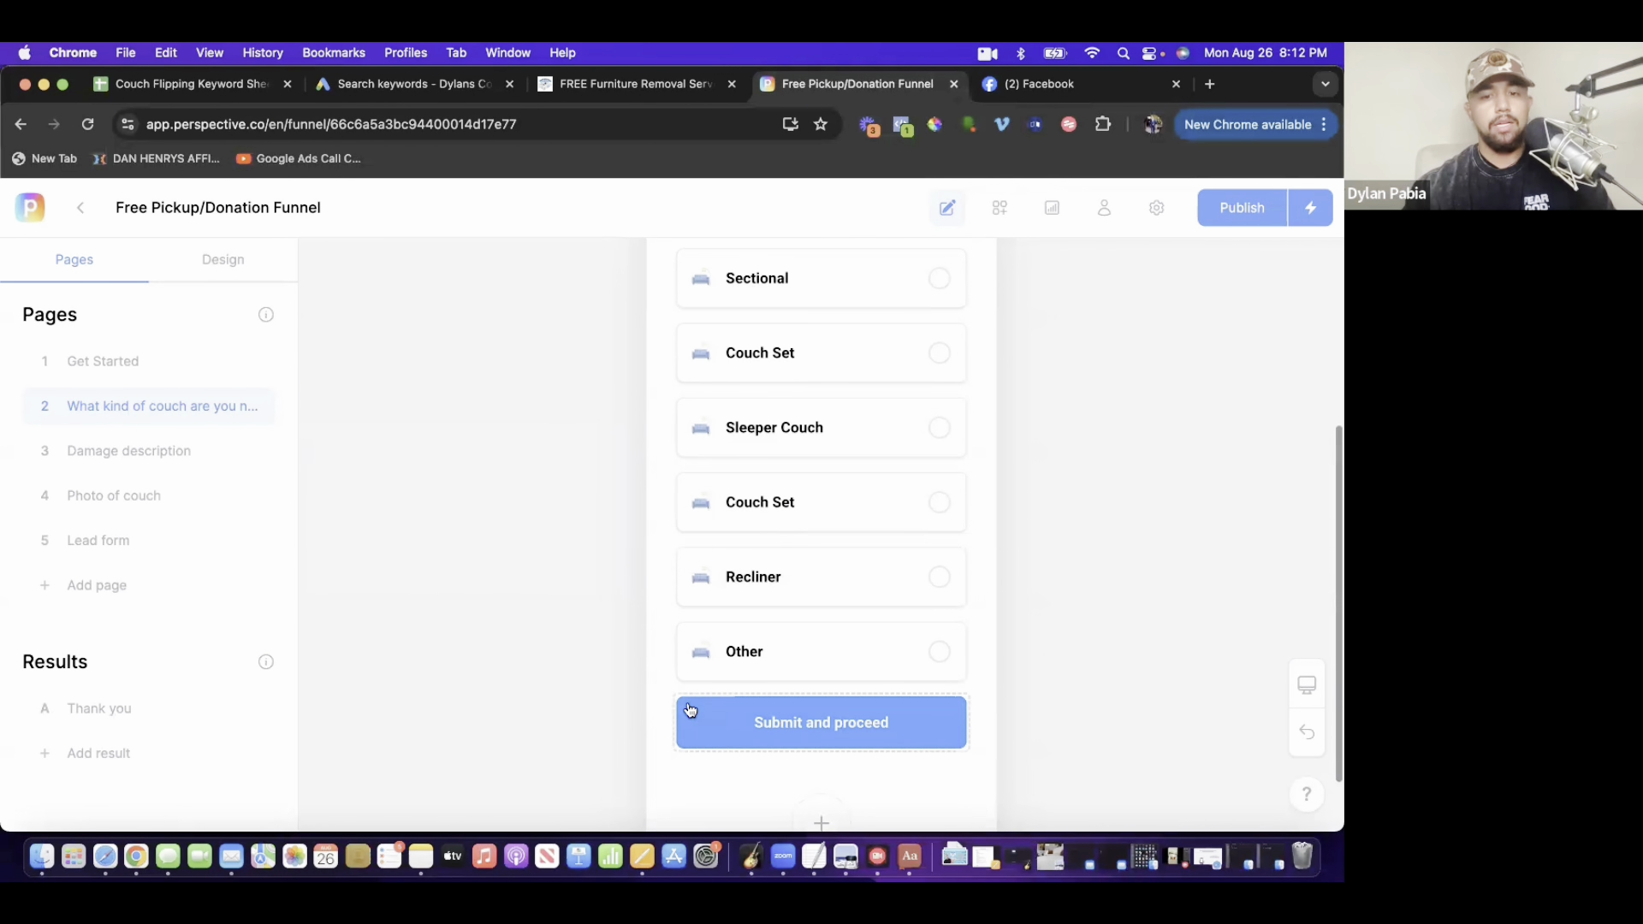
- Review the funnel's Damage description, Photo of couch, Lead form and Thank you pages
click(165, 458)
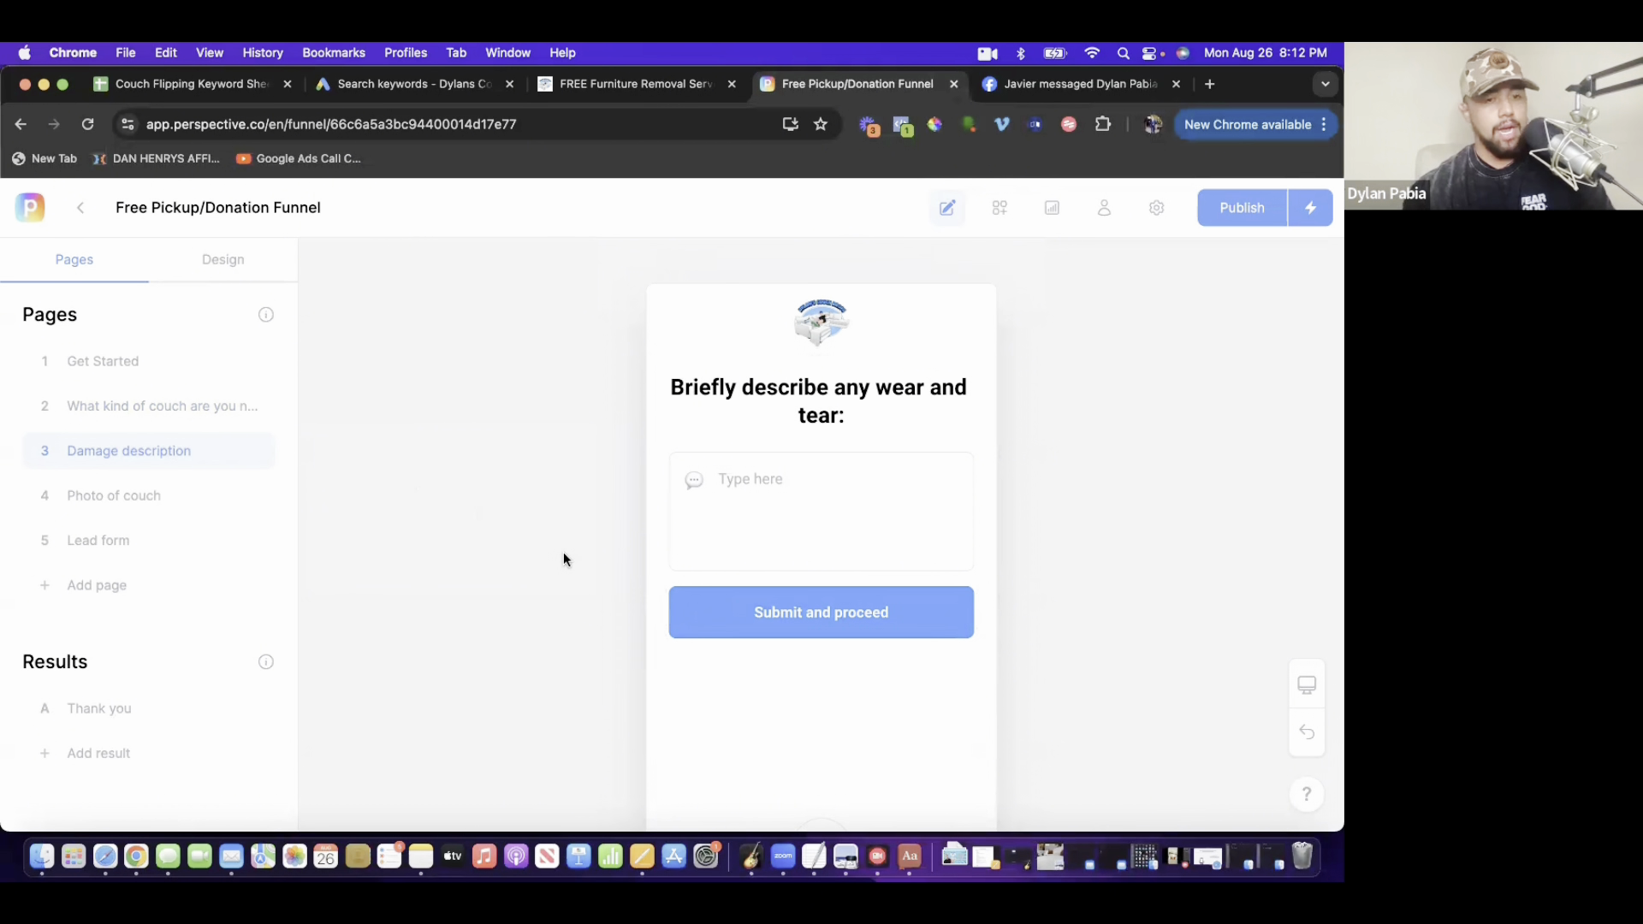
click(180, 501)
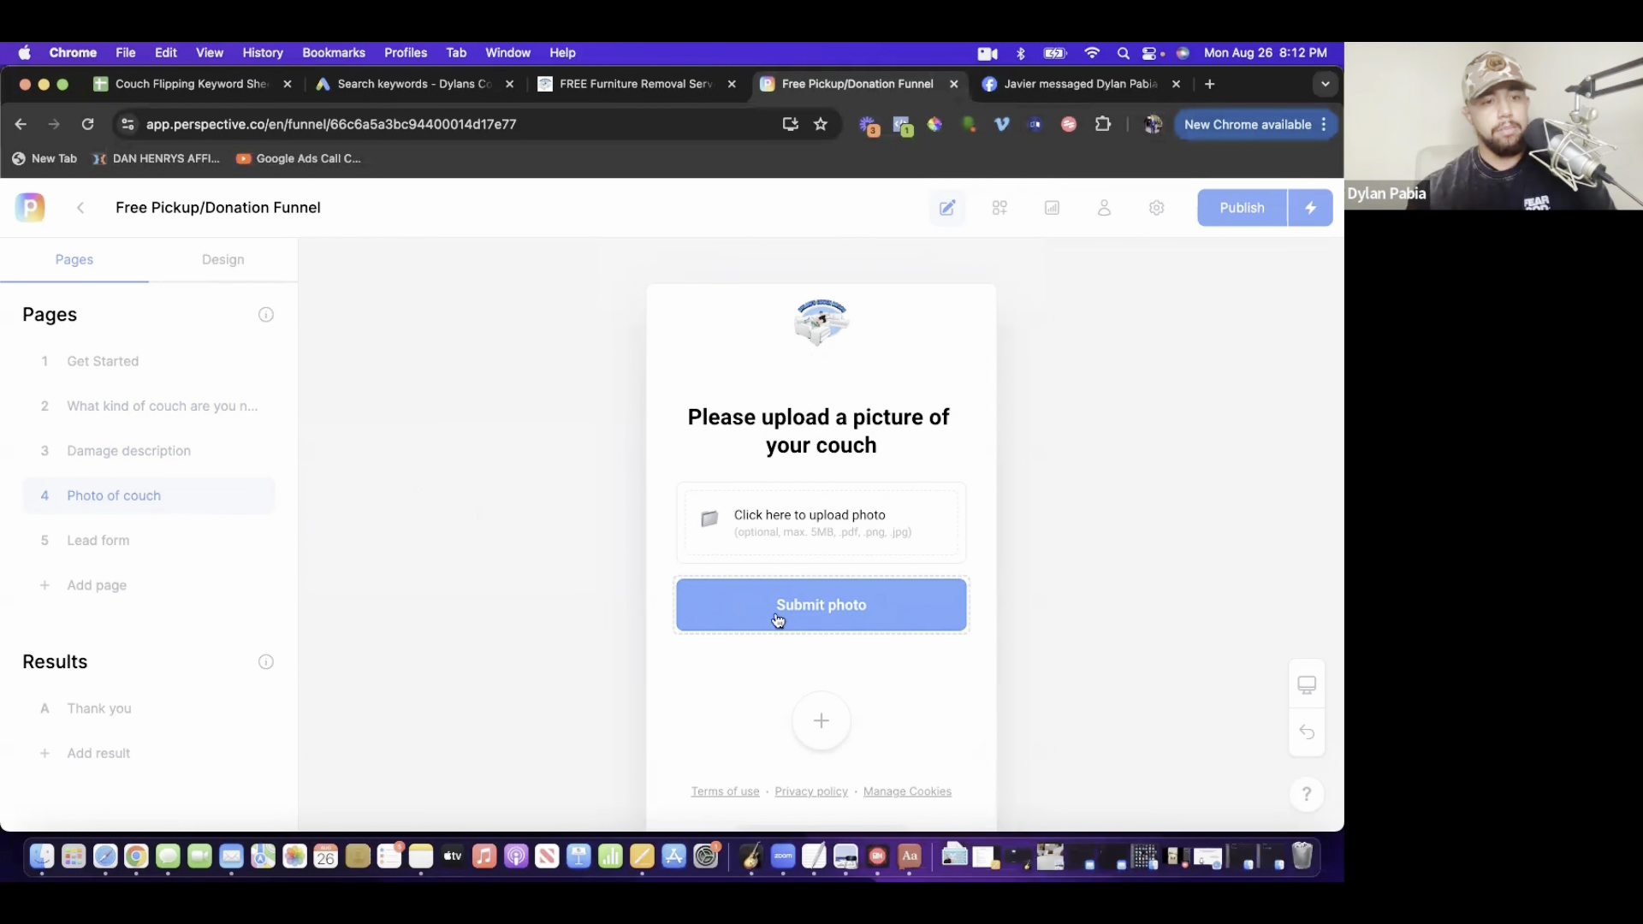
click(159, 538)
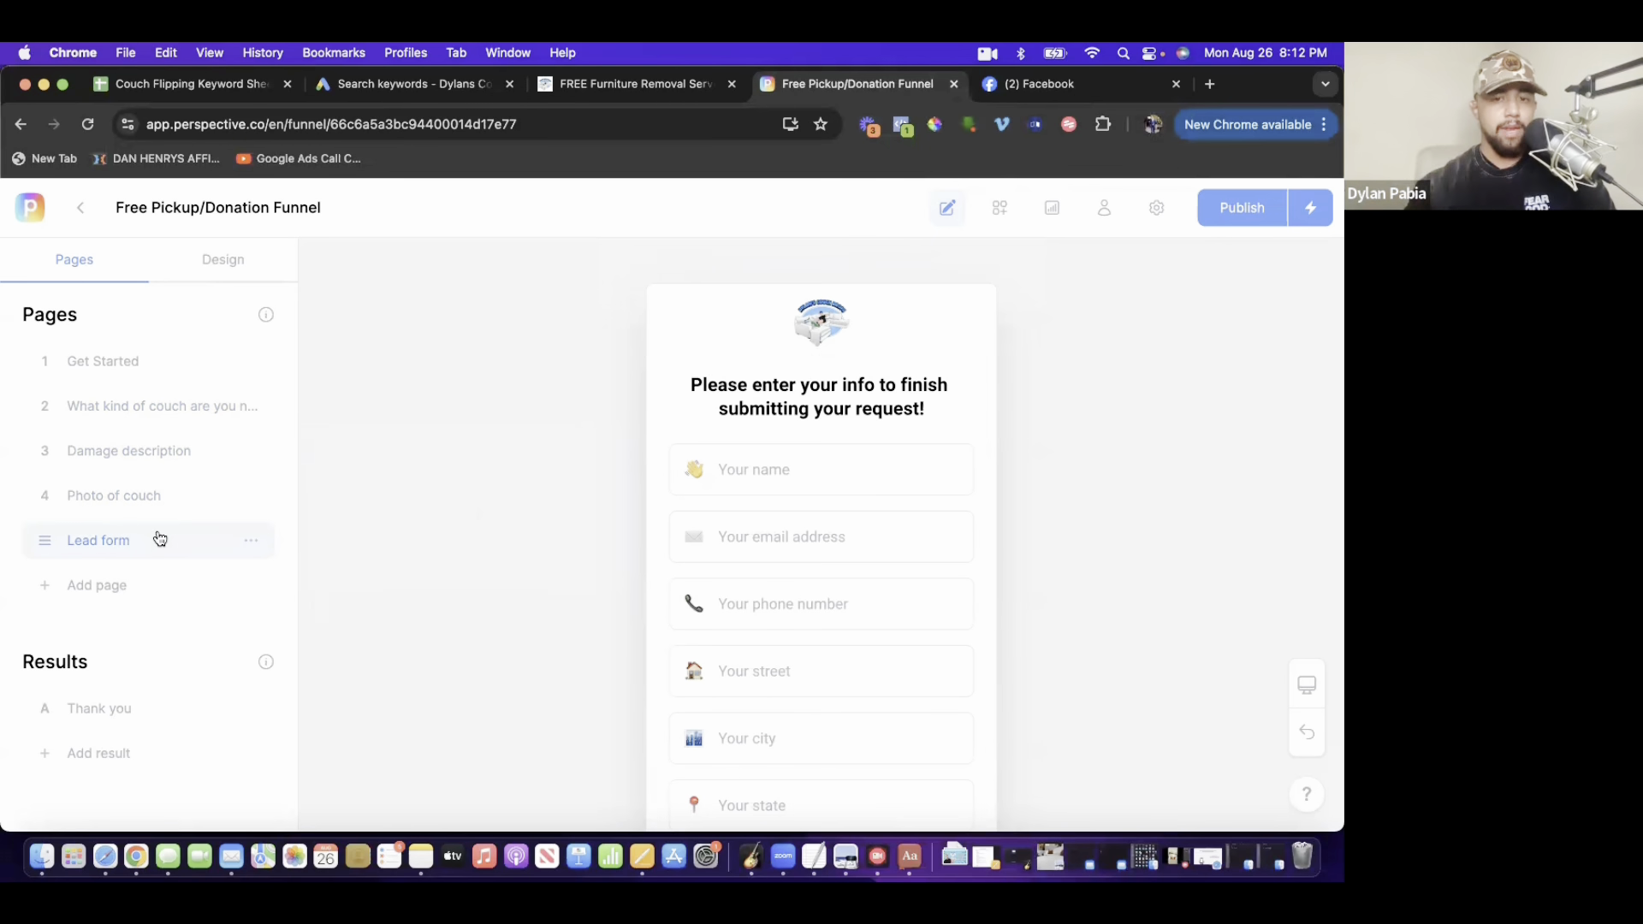
scroll(760, 348, down, 3)
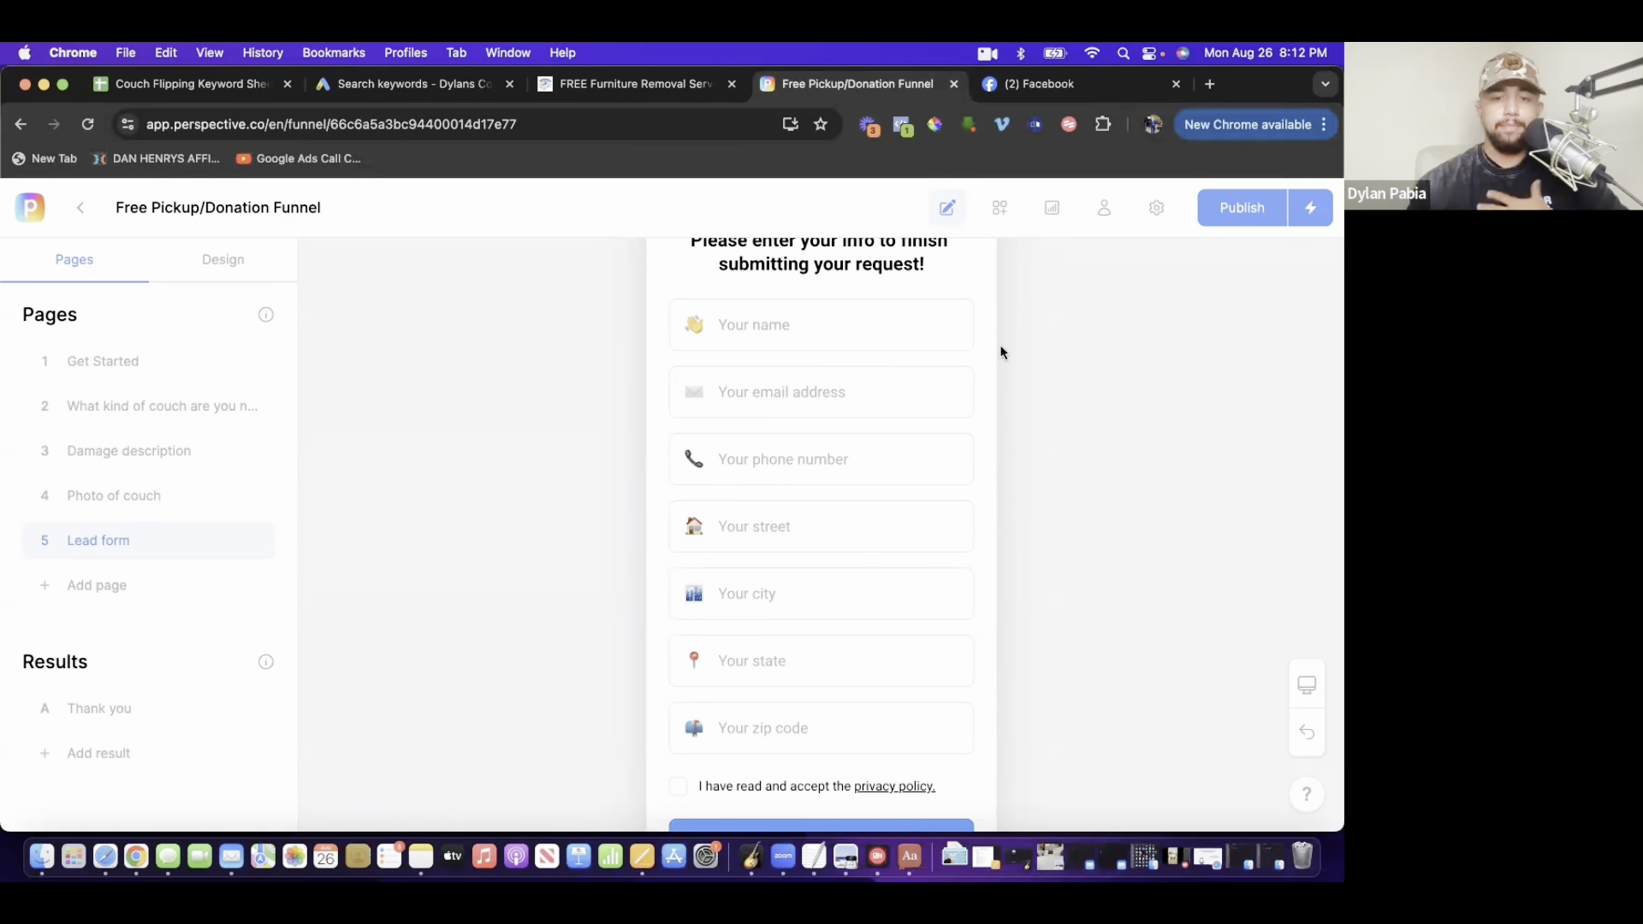
click(149, 707)
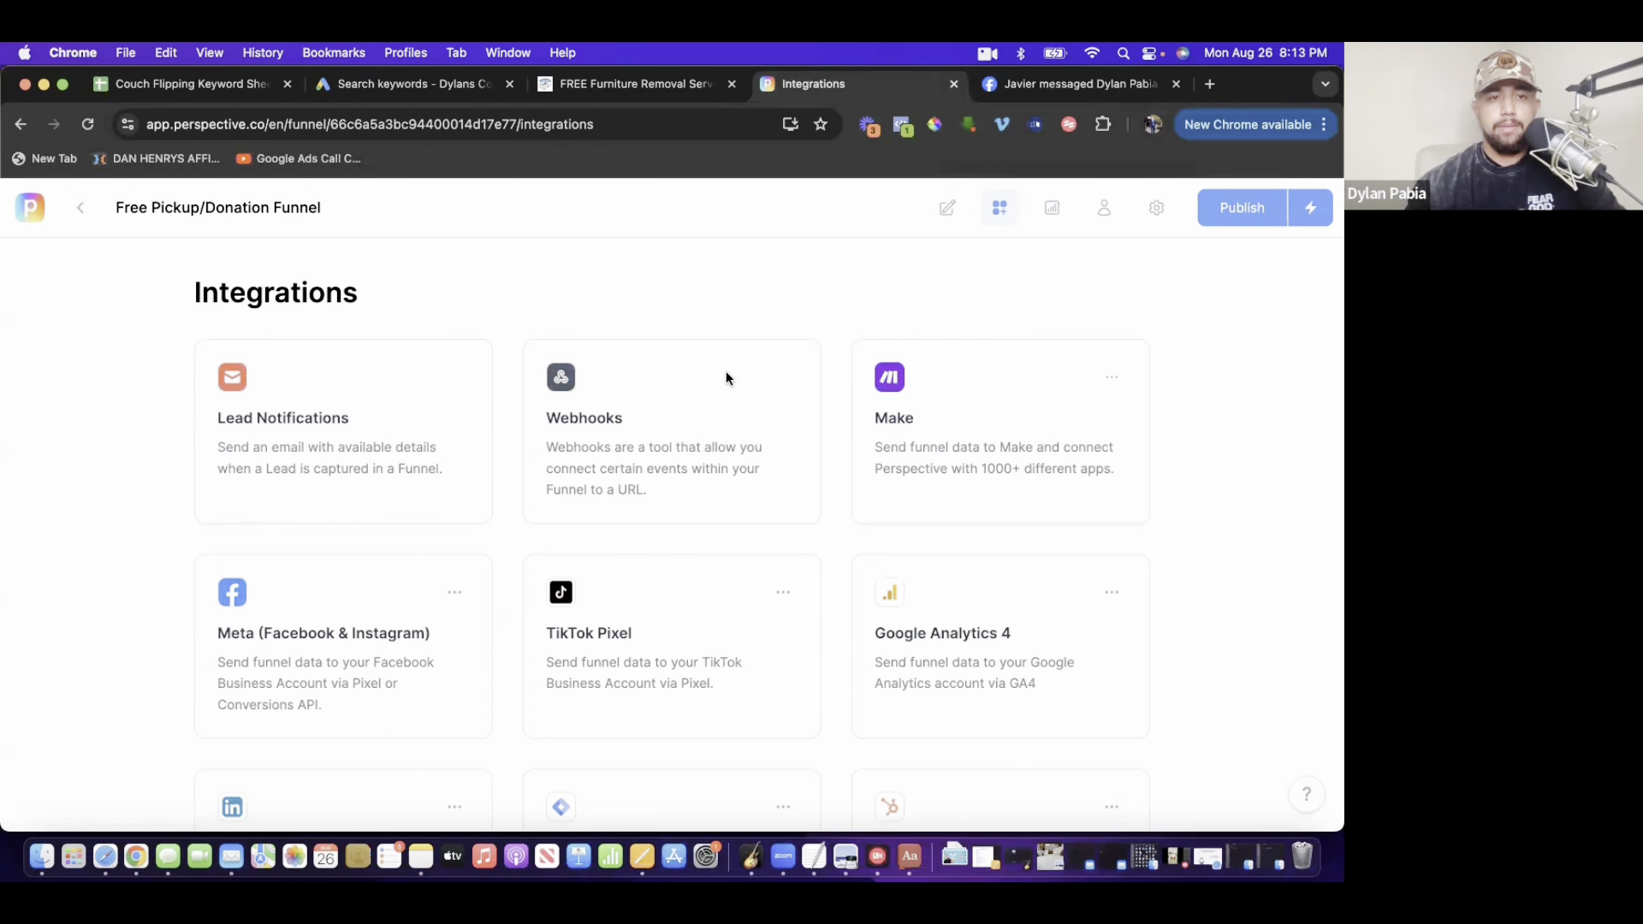
- Look through the funnel's available integrations and return to the page editor
scroll(763, 363, down, 3)
scroll(422, 460, down, 8)
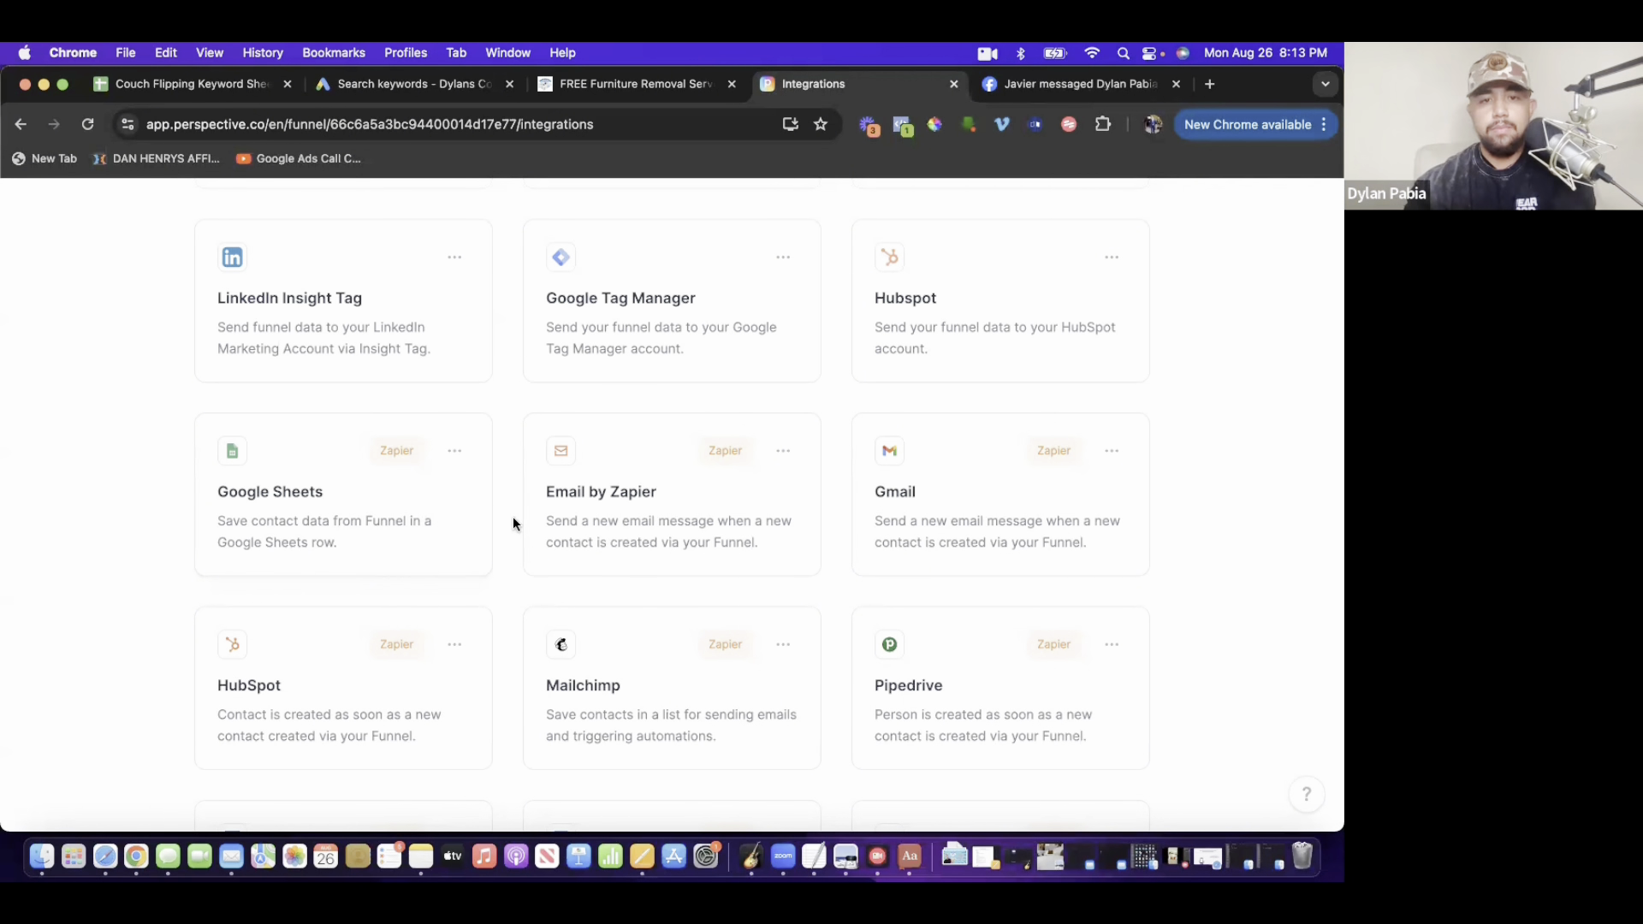
scroll(511, 516, up, 9)
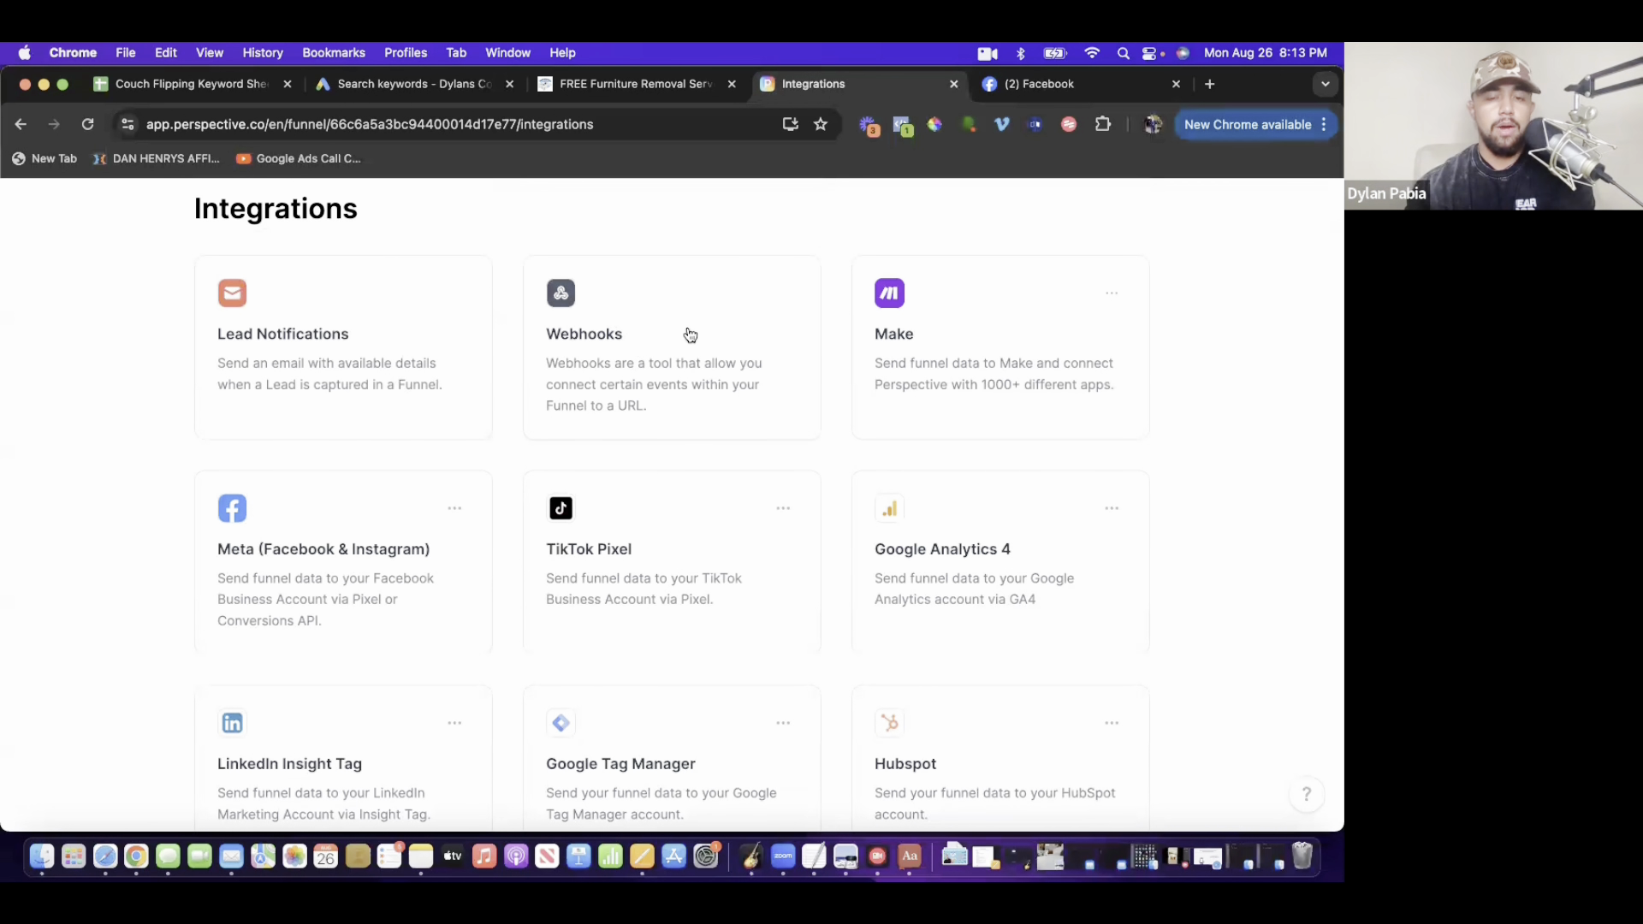
scroll(667, 342, up, 2)
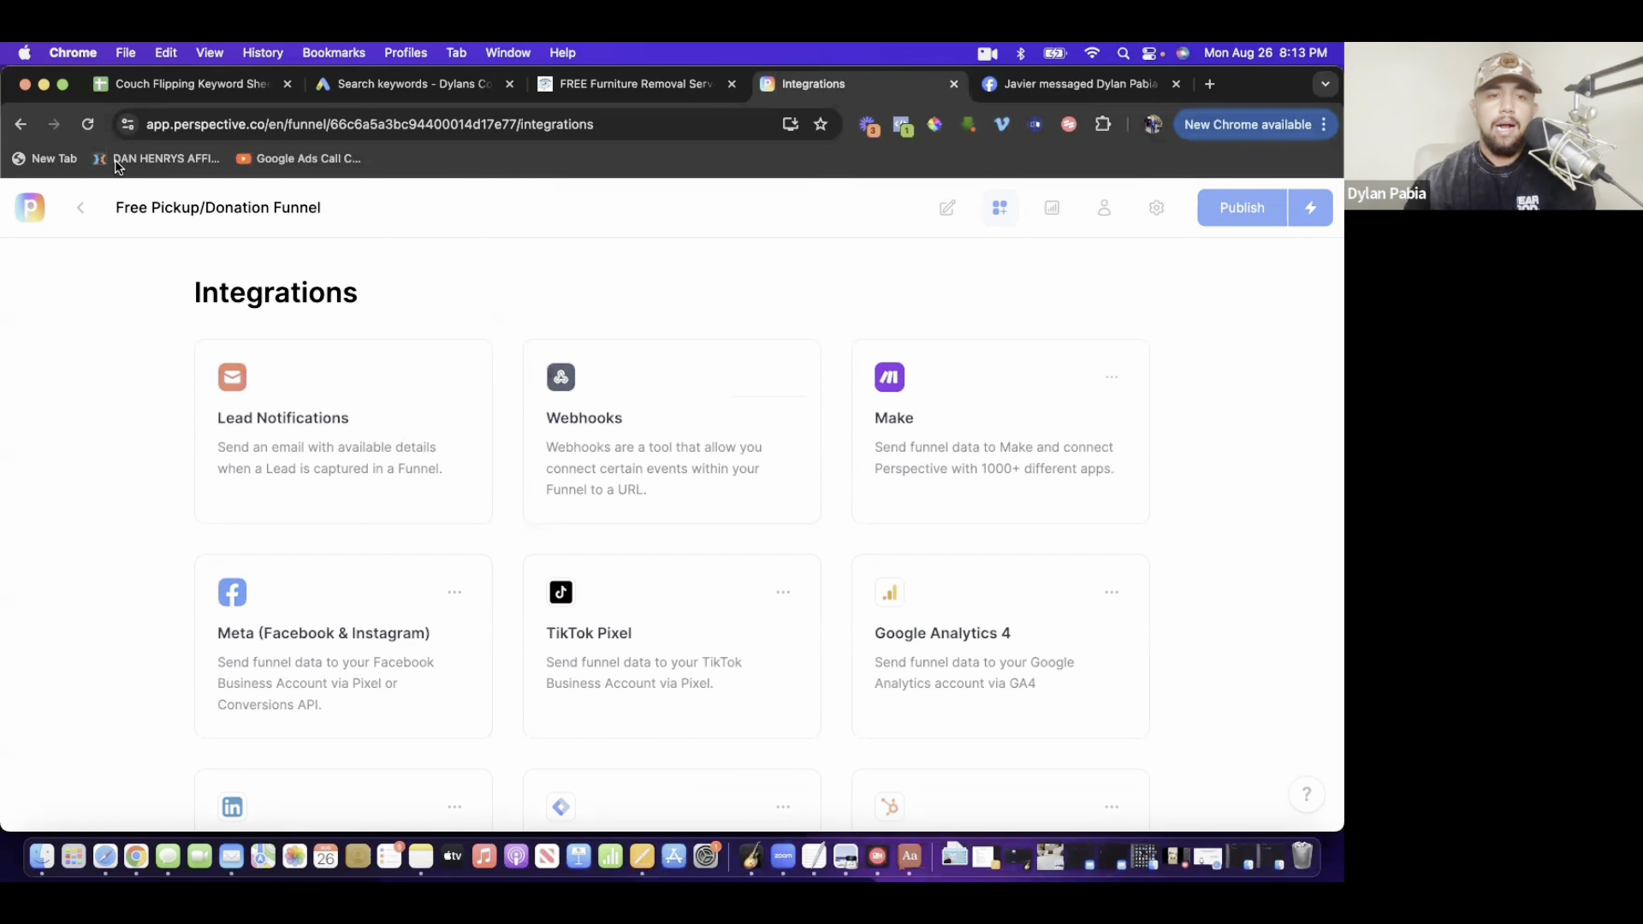
click(80, 208)
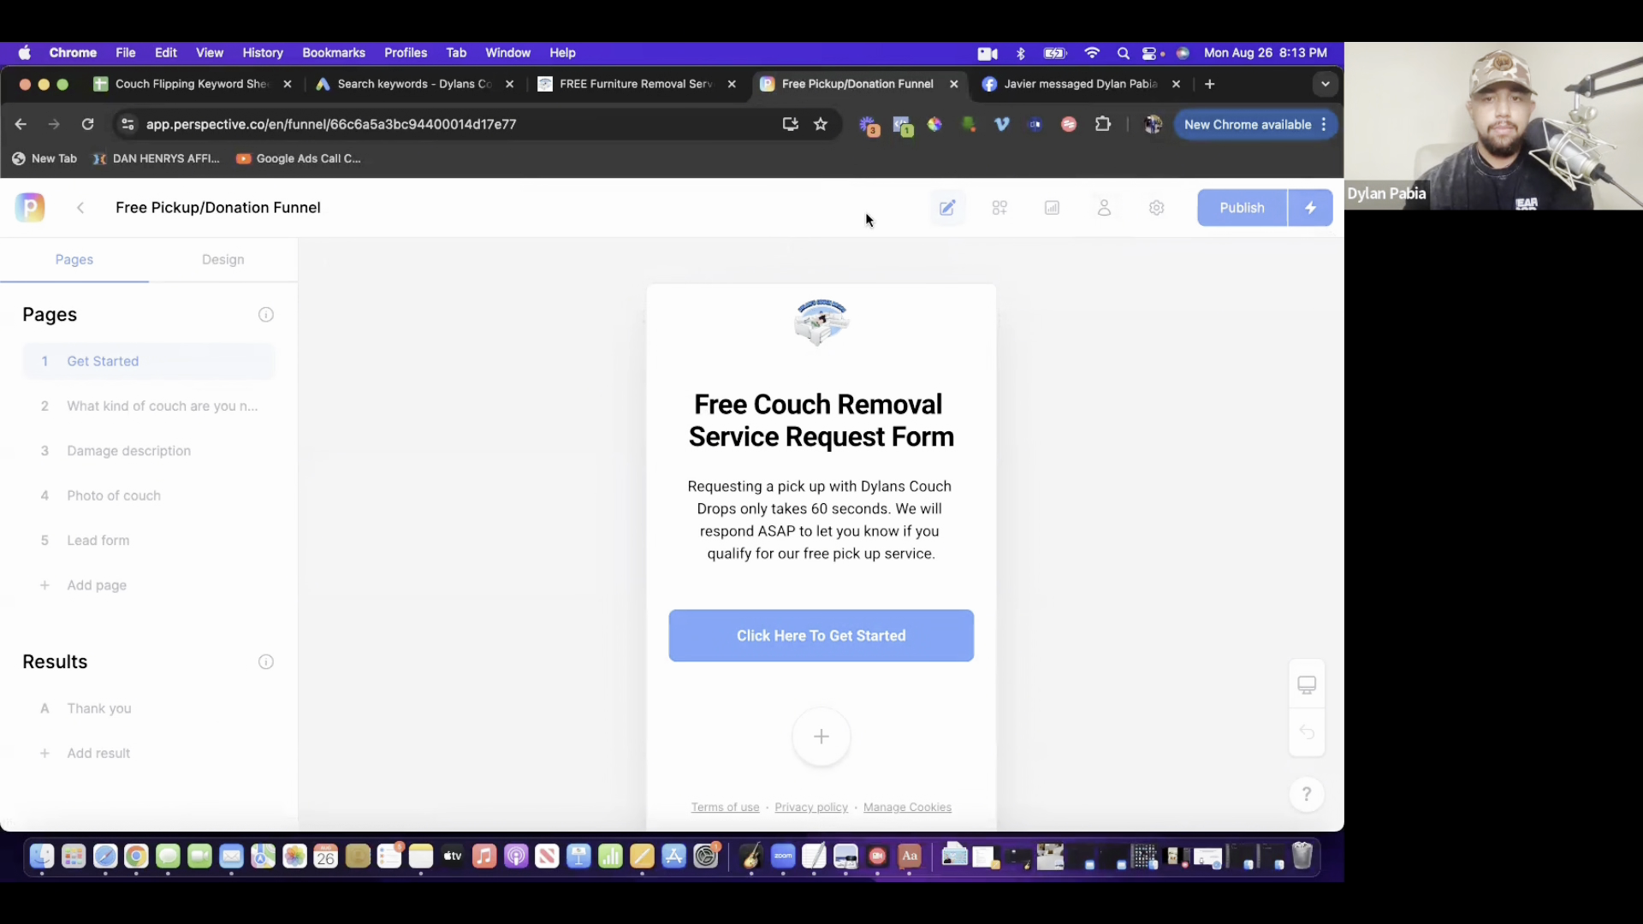
- Publish the funnel's changes and open its publishing page
click(1315, 208)
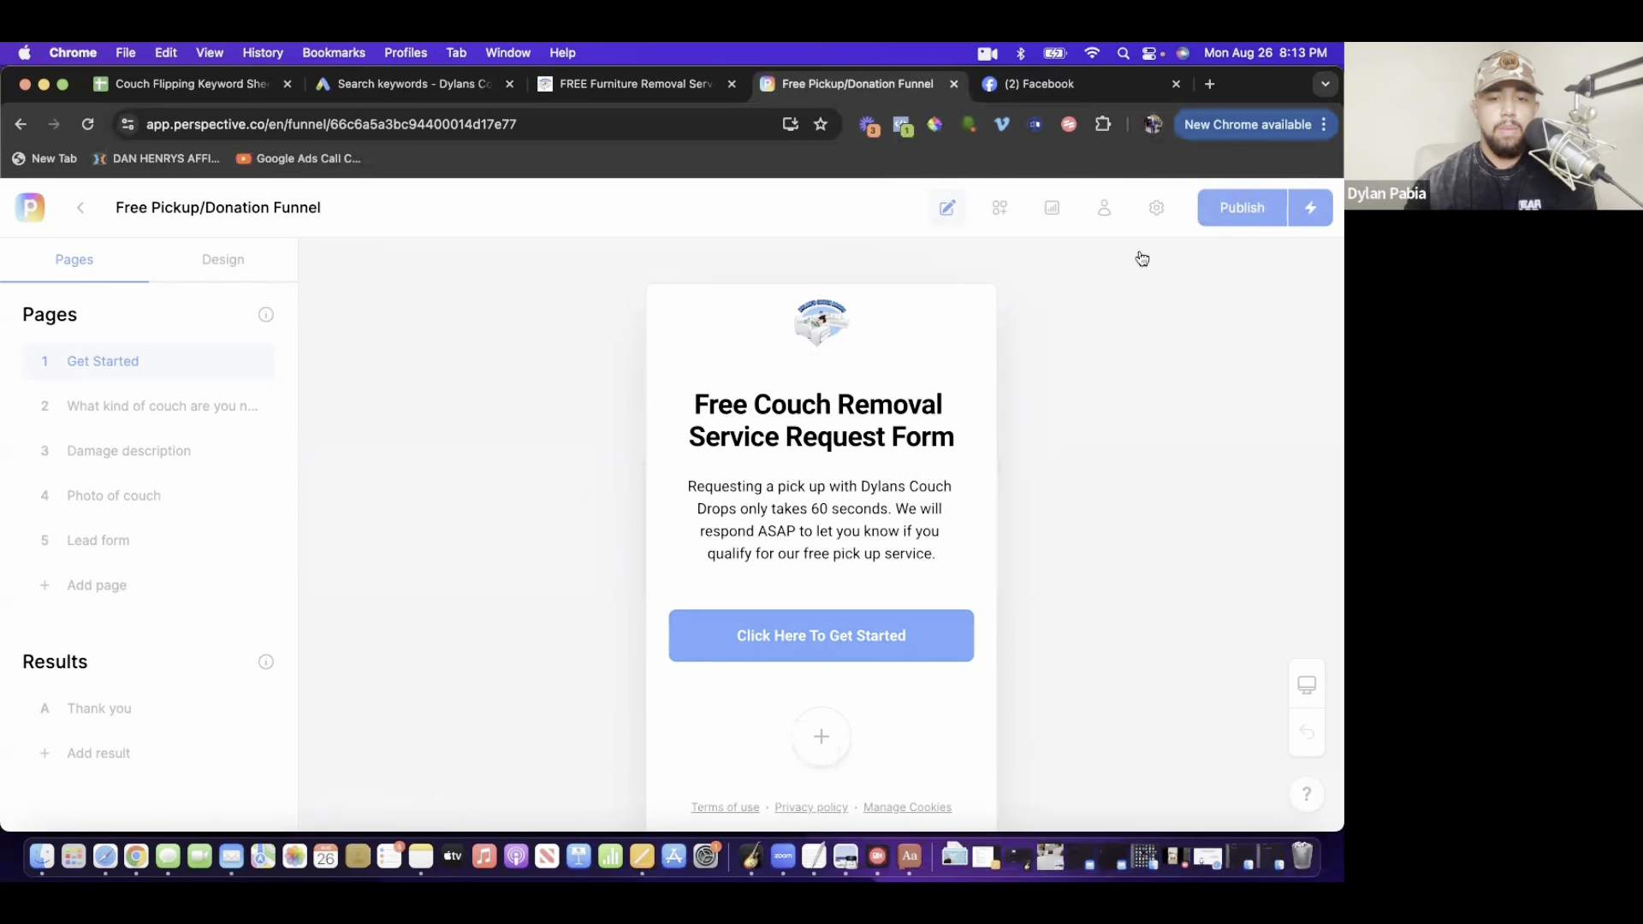
click(1242, 221)
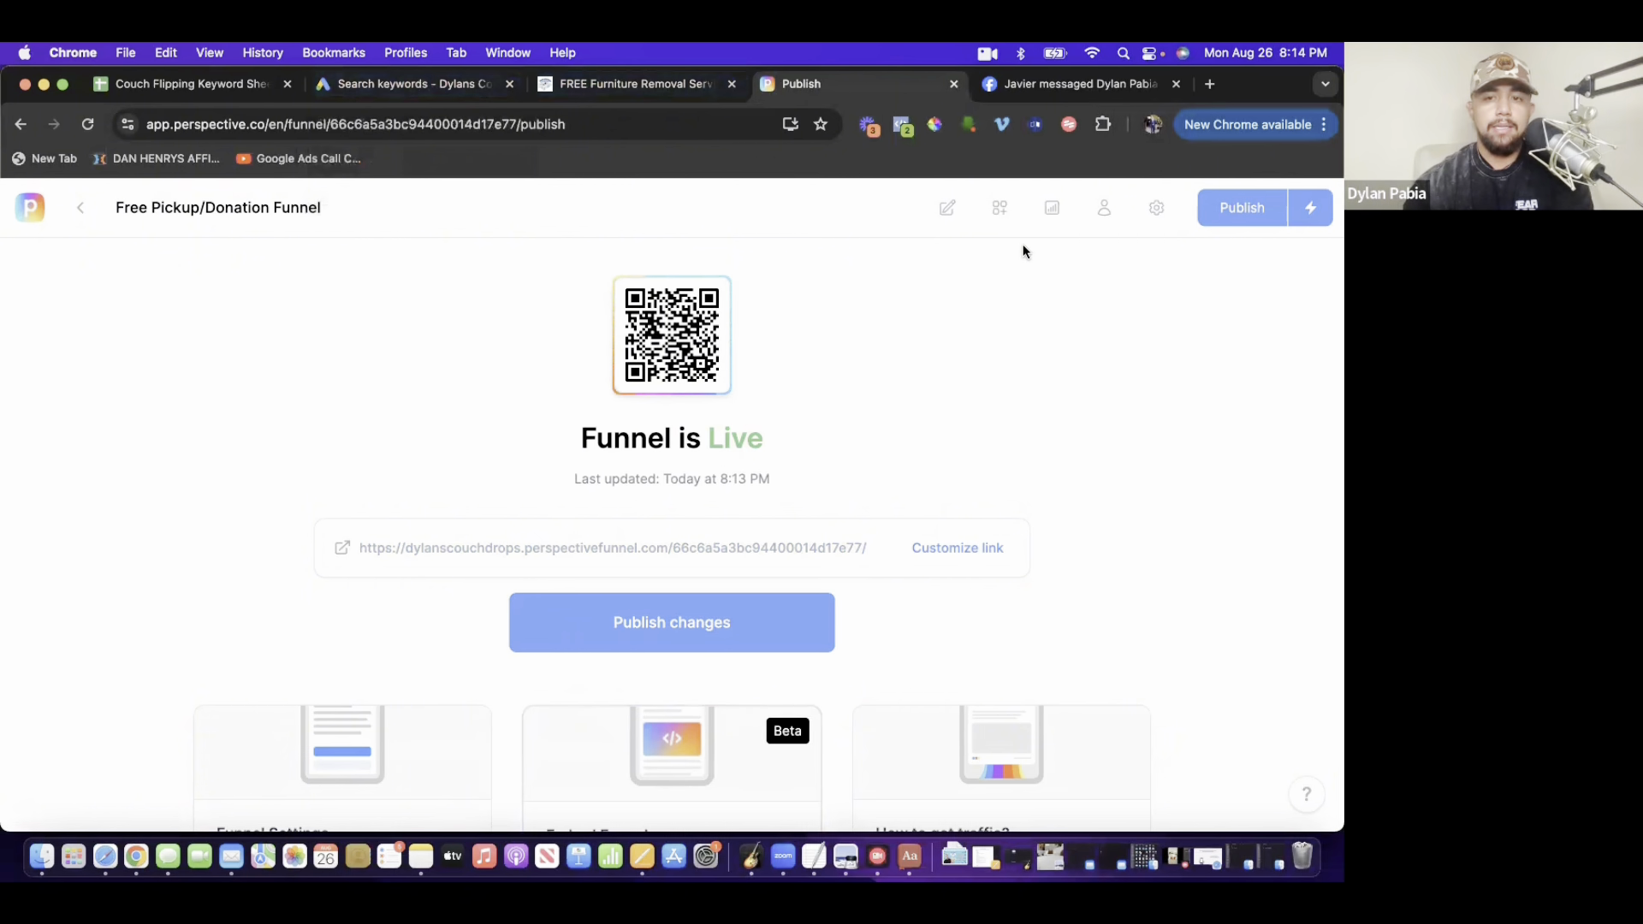
- Examine the funnel's Google Analytics 4 and Google Tag Manager integrations and return to the overview of all funnels
click(999, 211)
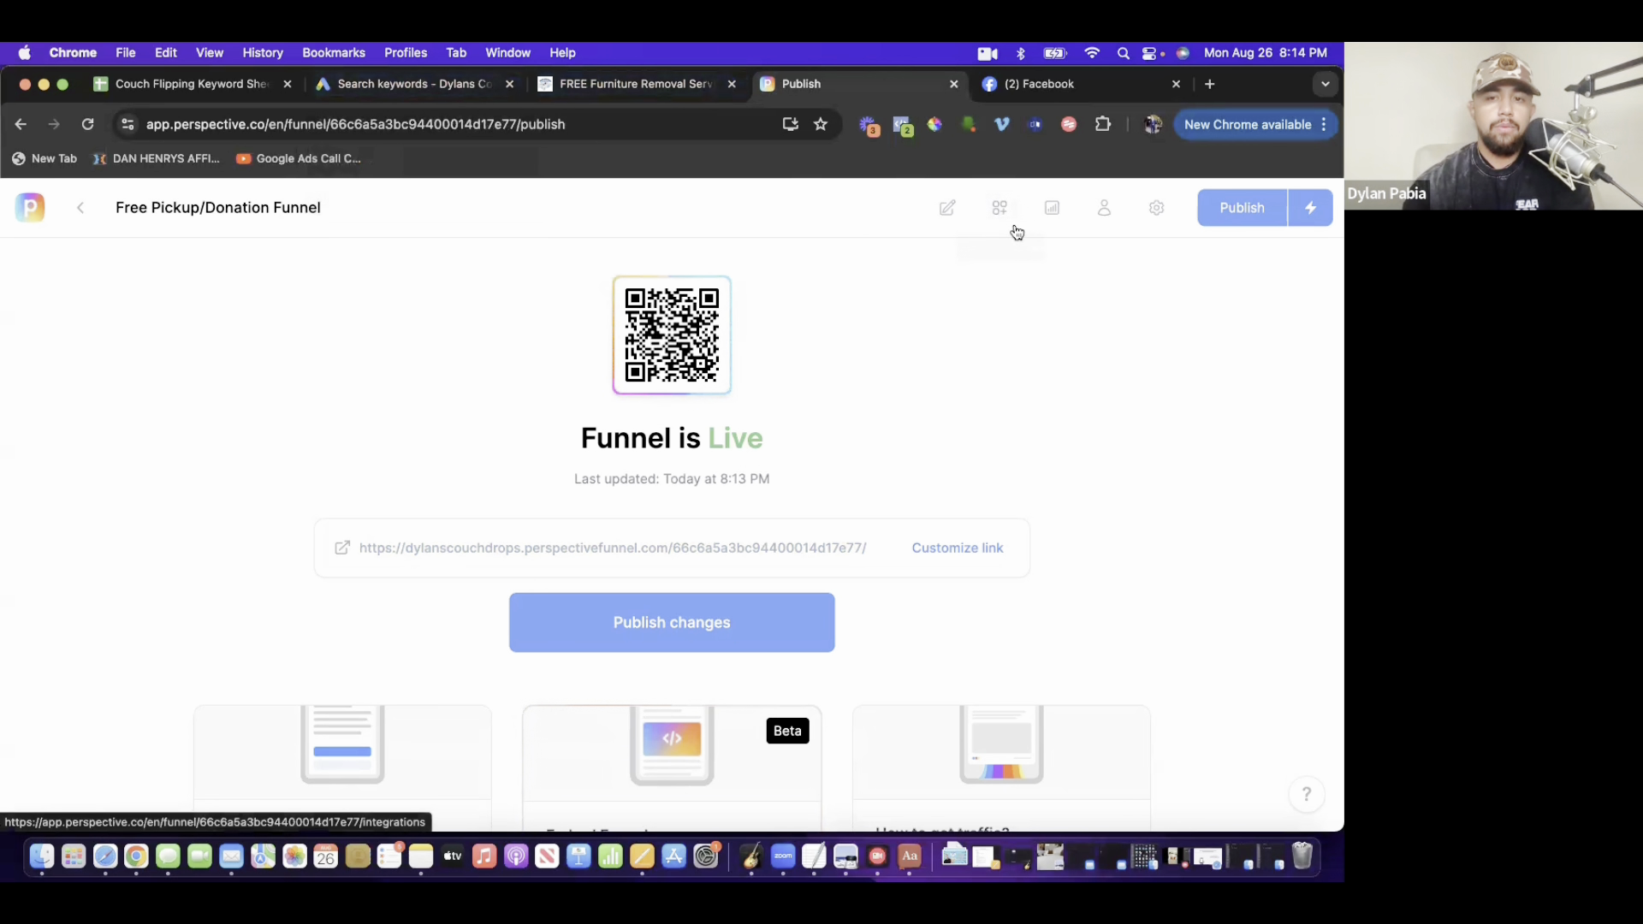
scroll(965, 378, down, 5)
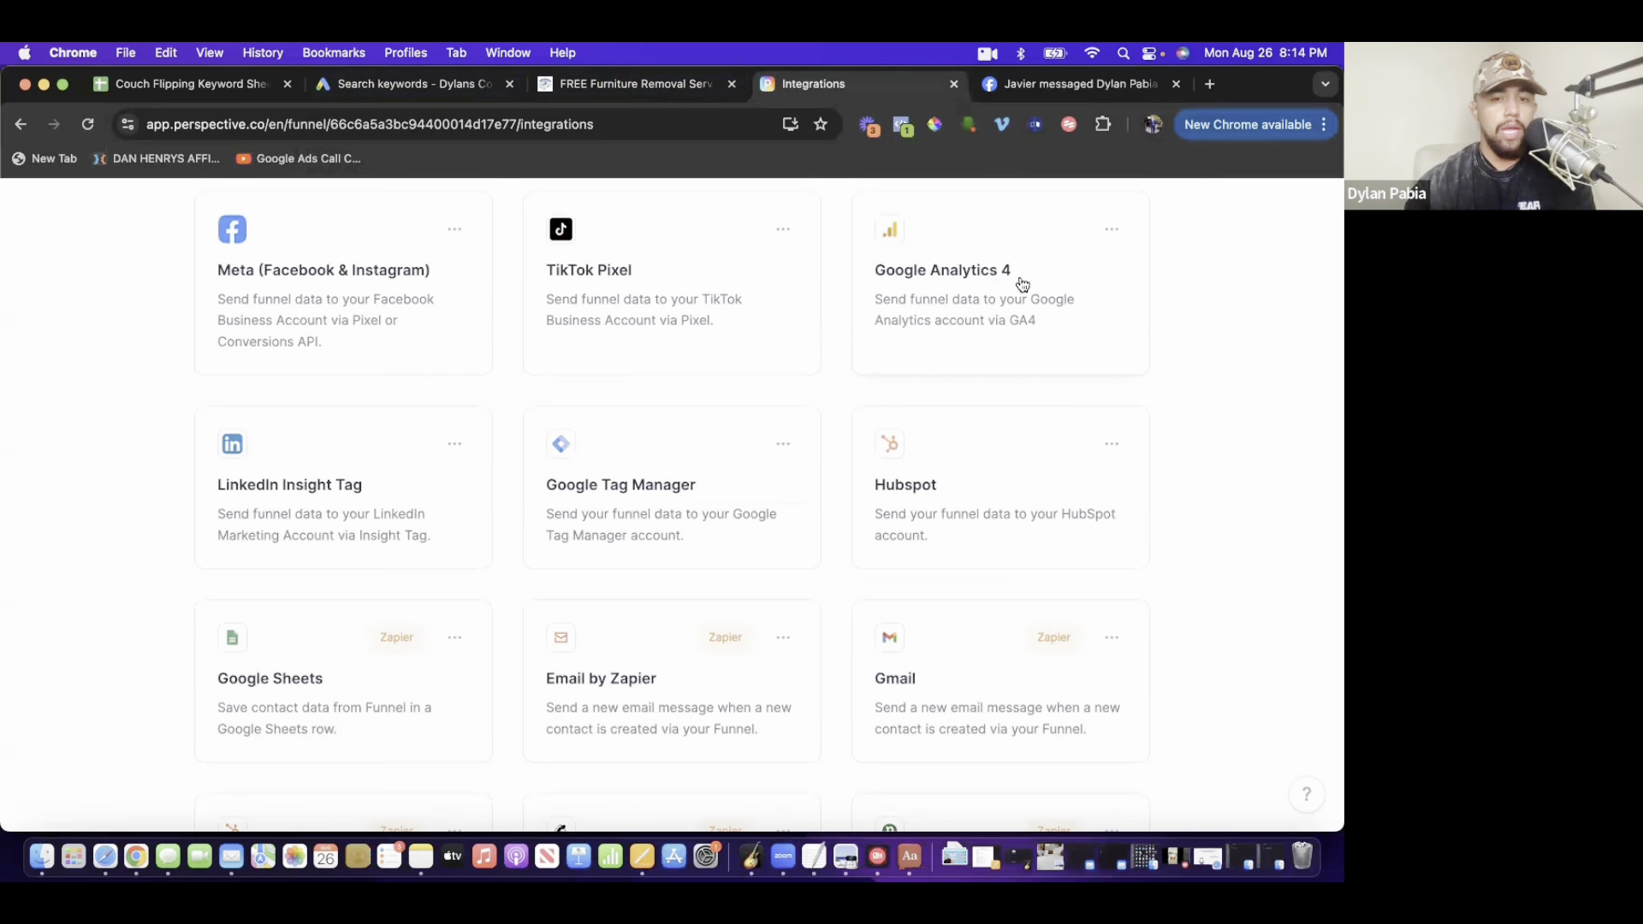
click(1056, 260)
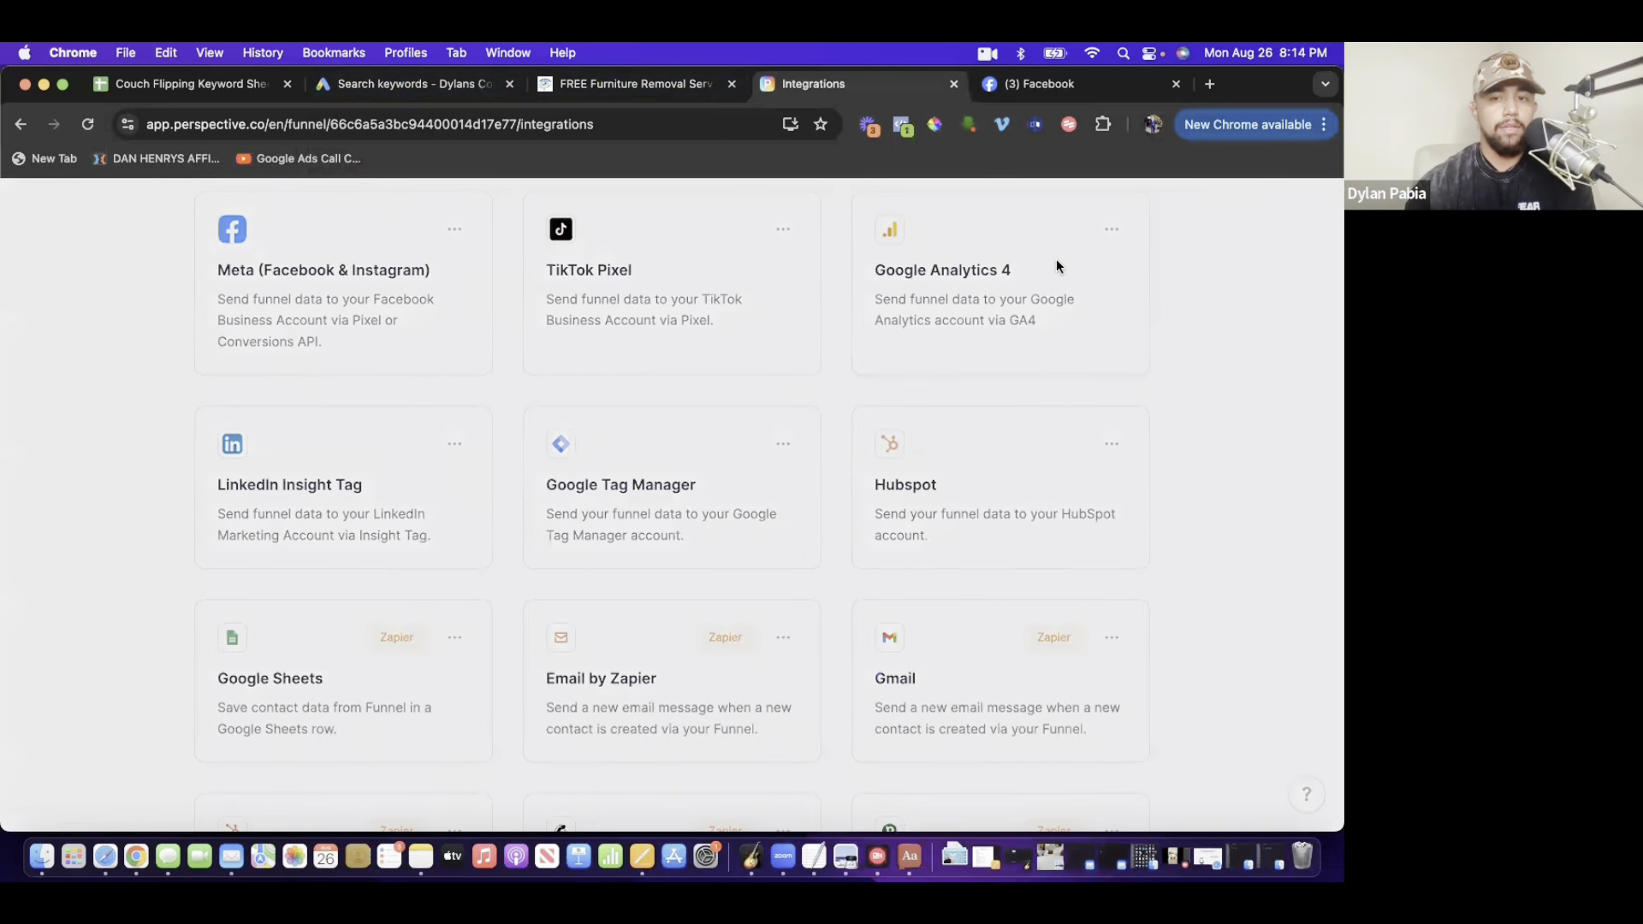
click(1071, 305)
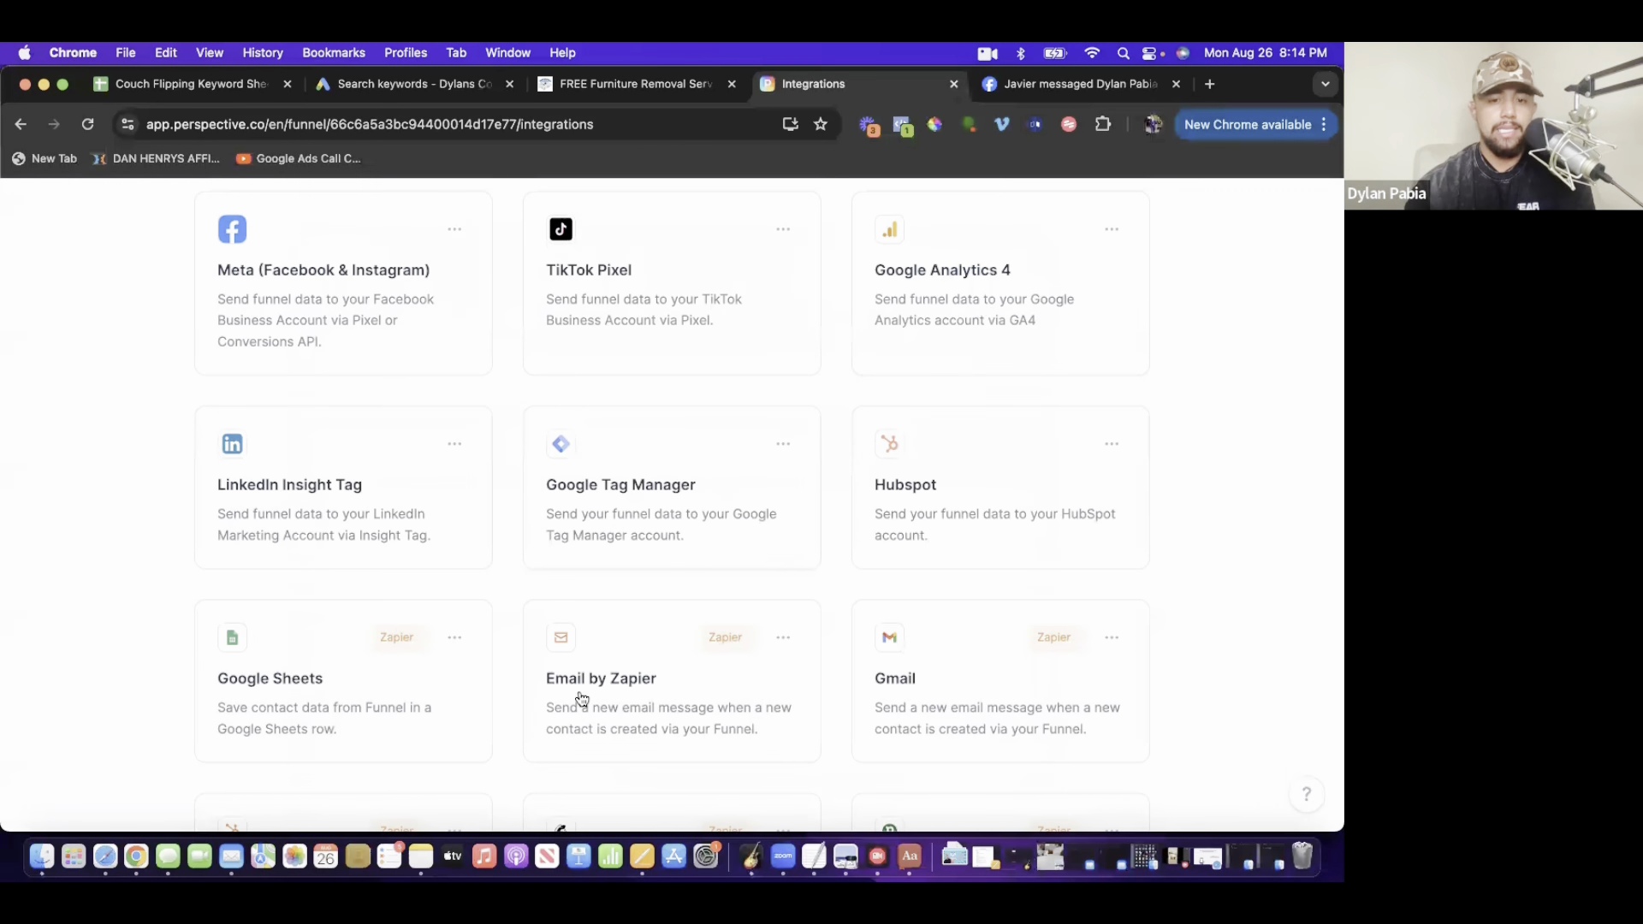
click(620, 508)
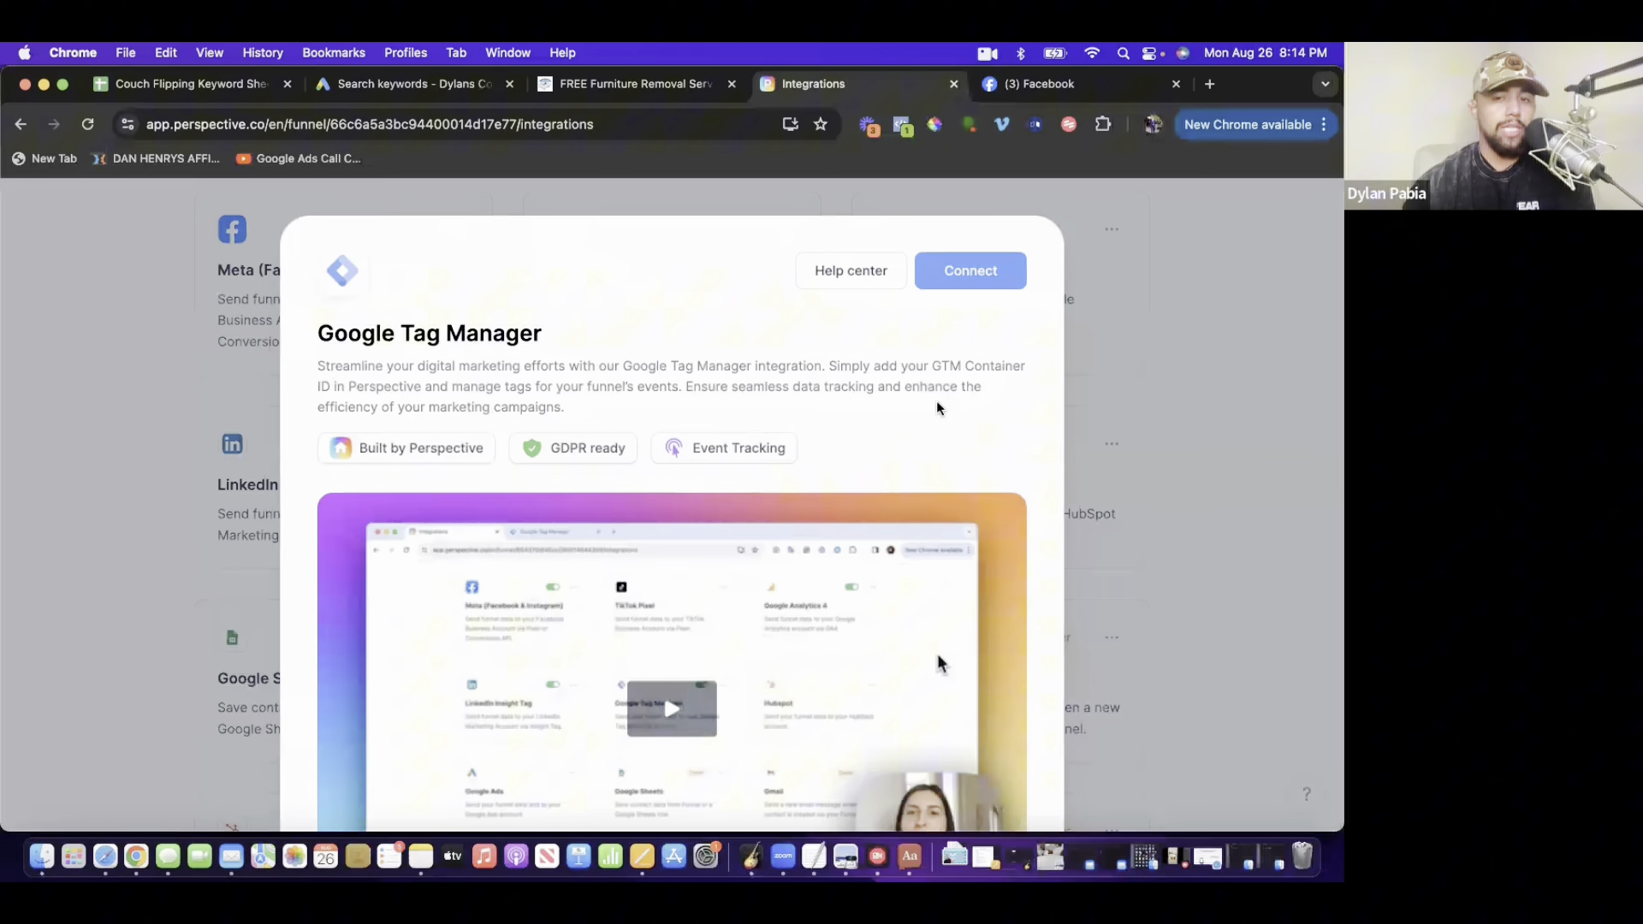
click(1148, 404)
scroll(1147, 394, up, 5)
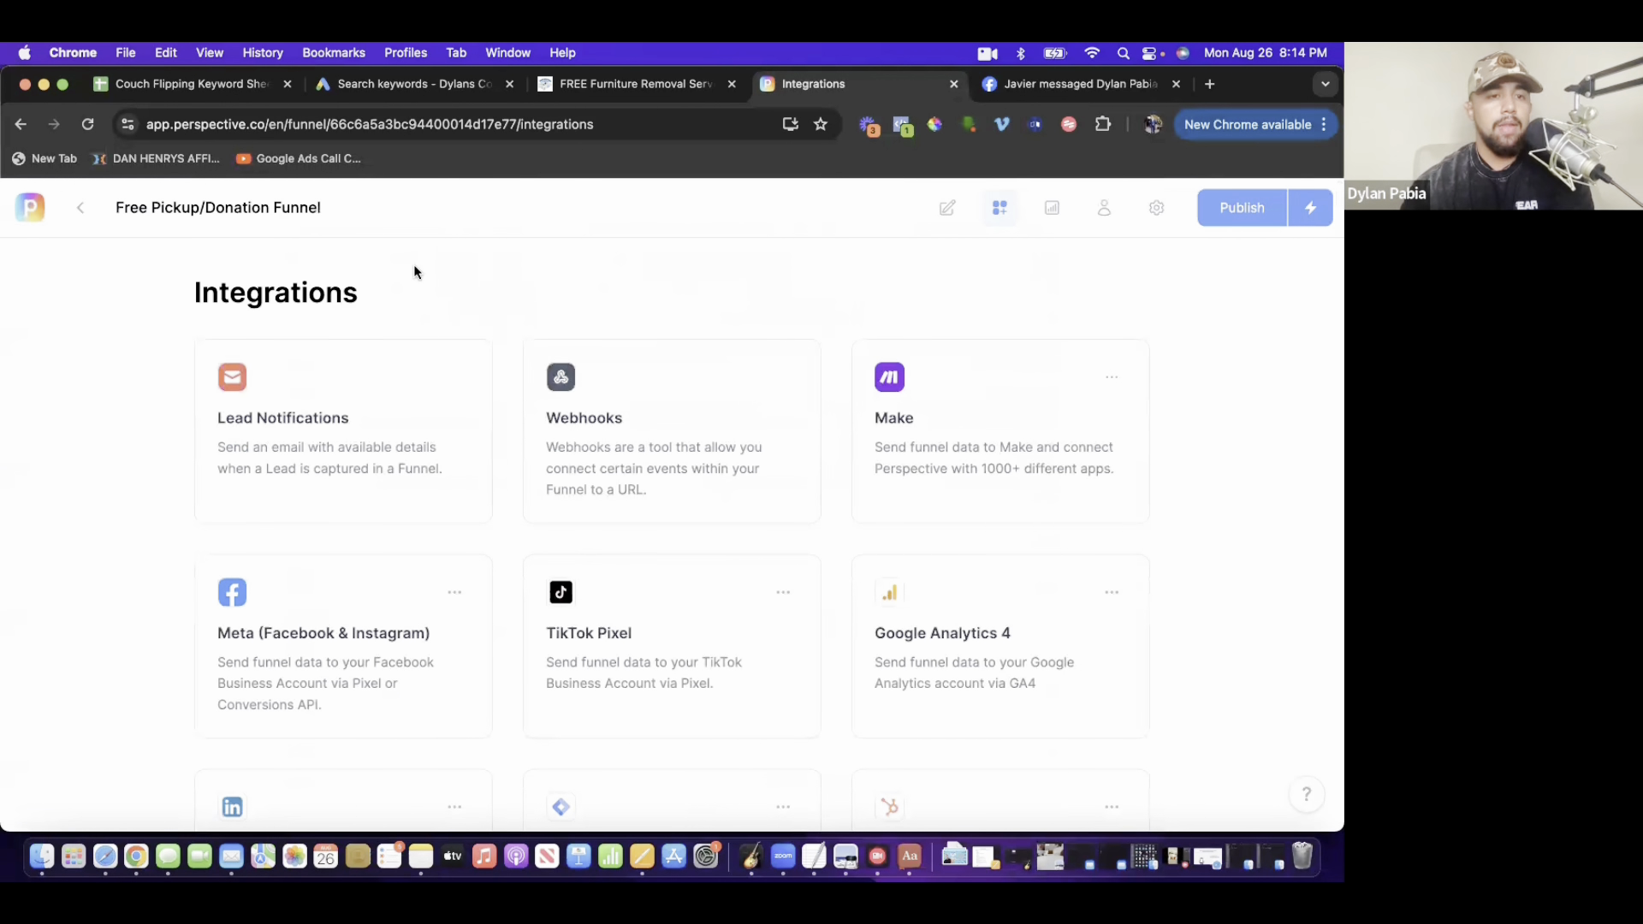
click(80, 208)
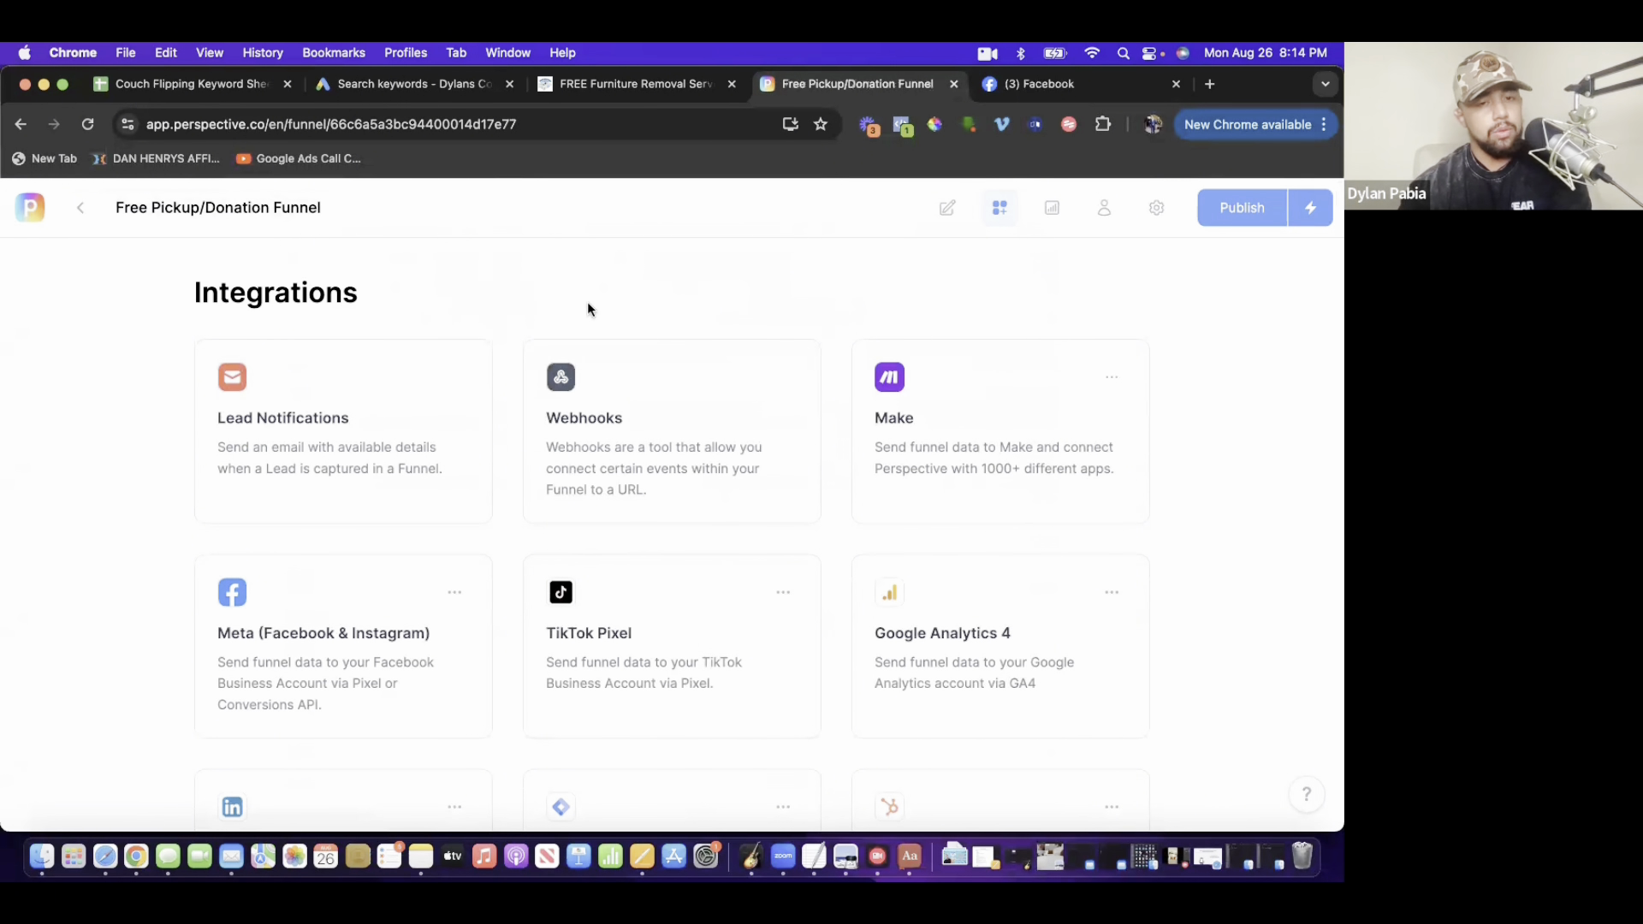
click(82, 218)
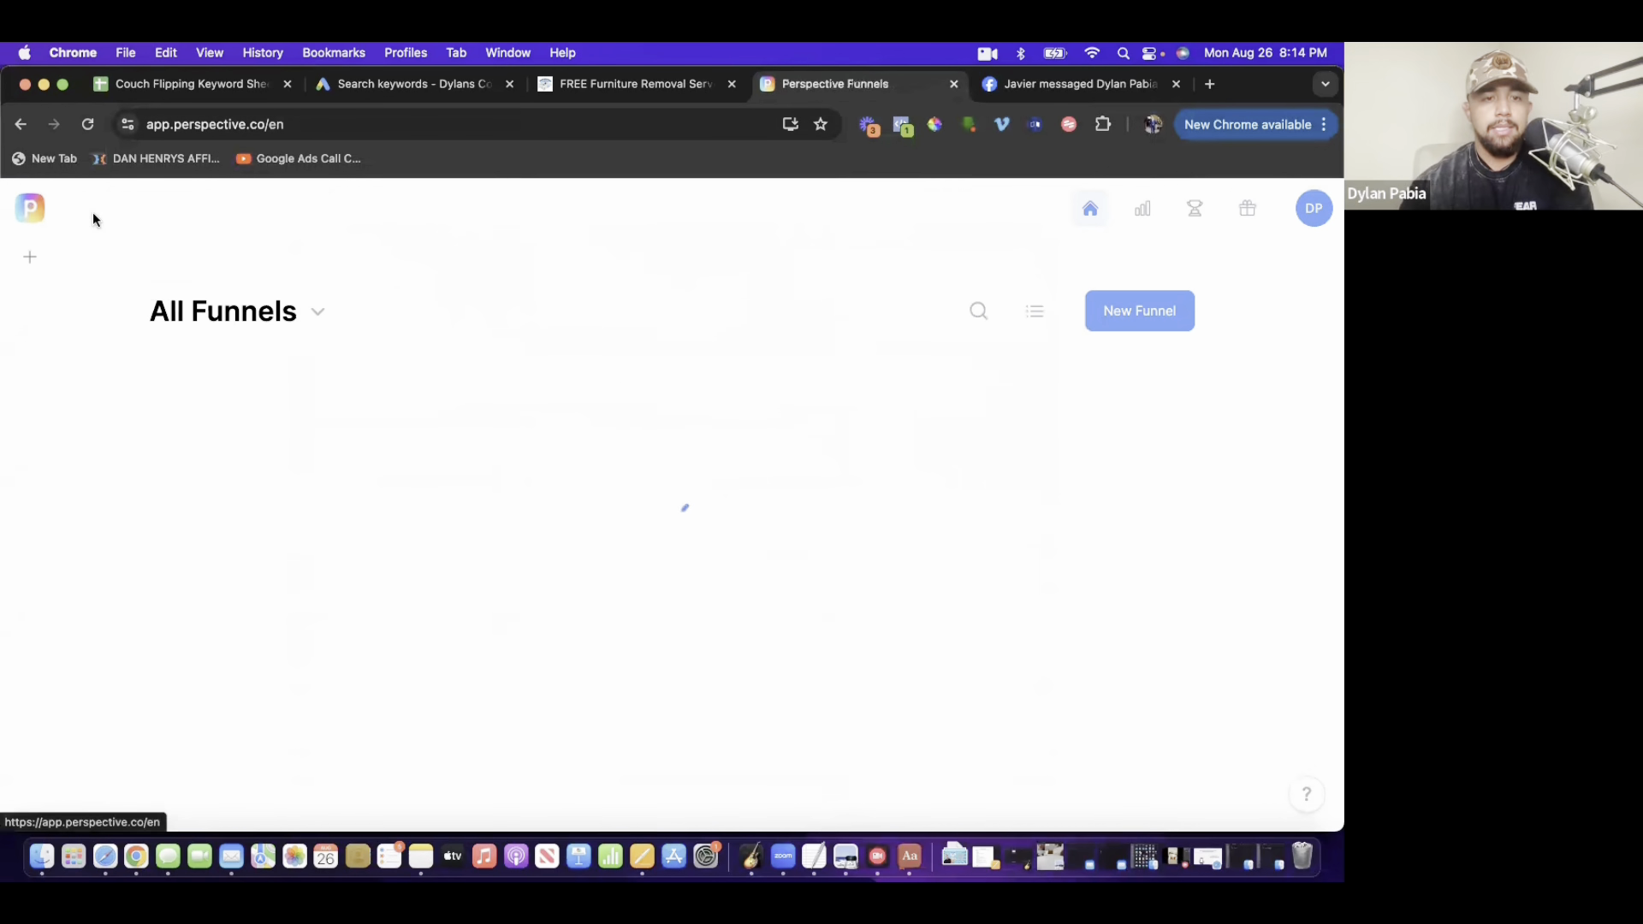
- Switch to Google Ads and on to the Couch Flipping Keyword Sheet to review its pick-up keywords, headlines and descriptions
click(374, 86)
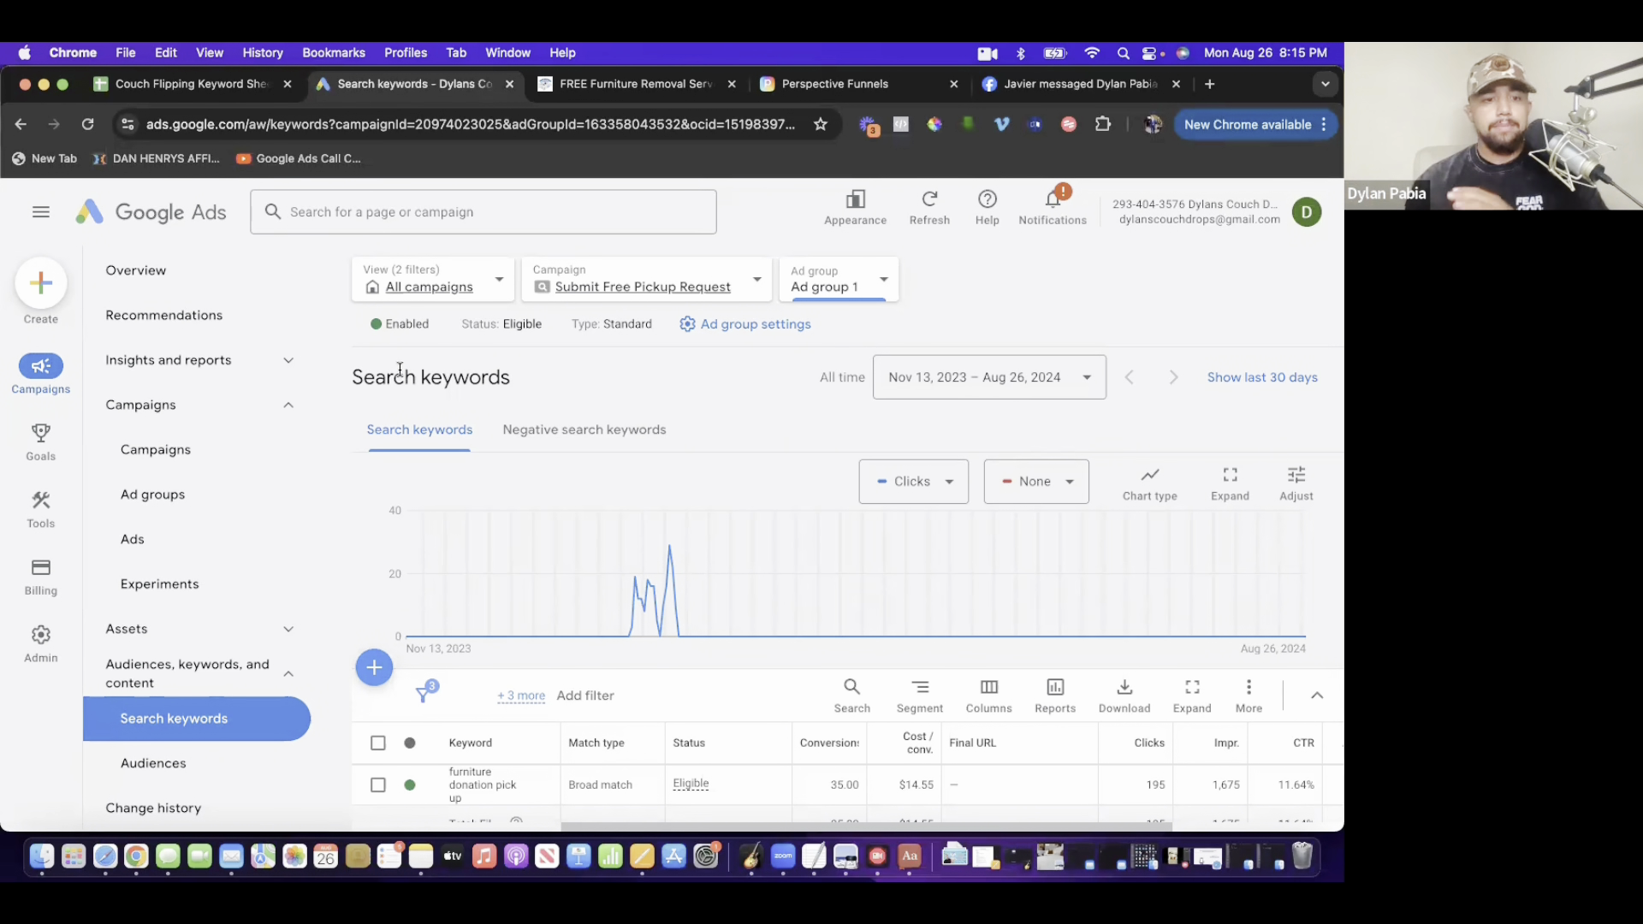
click(191, 93)
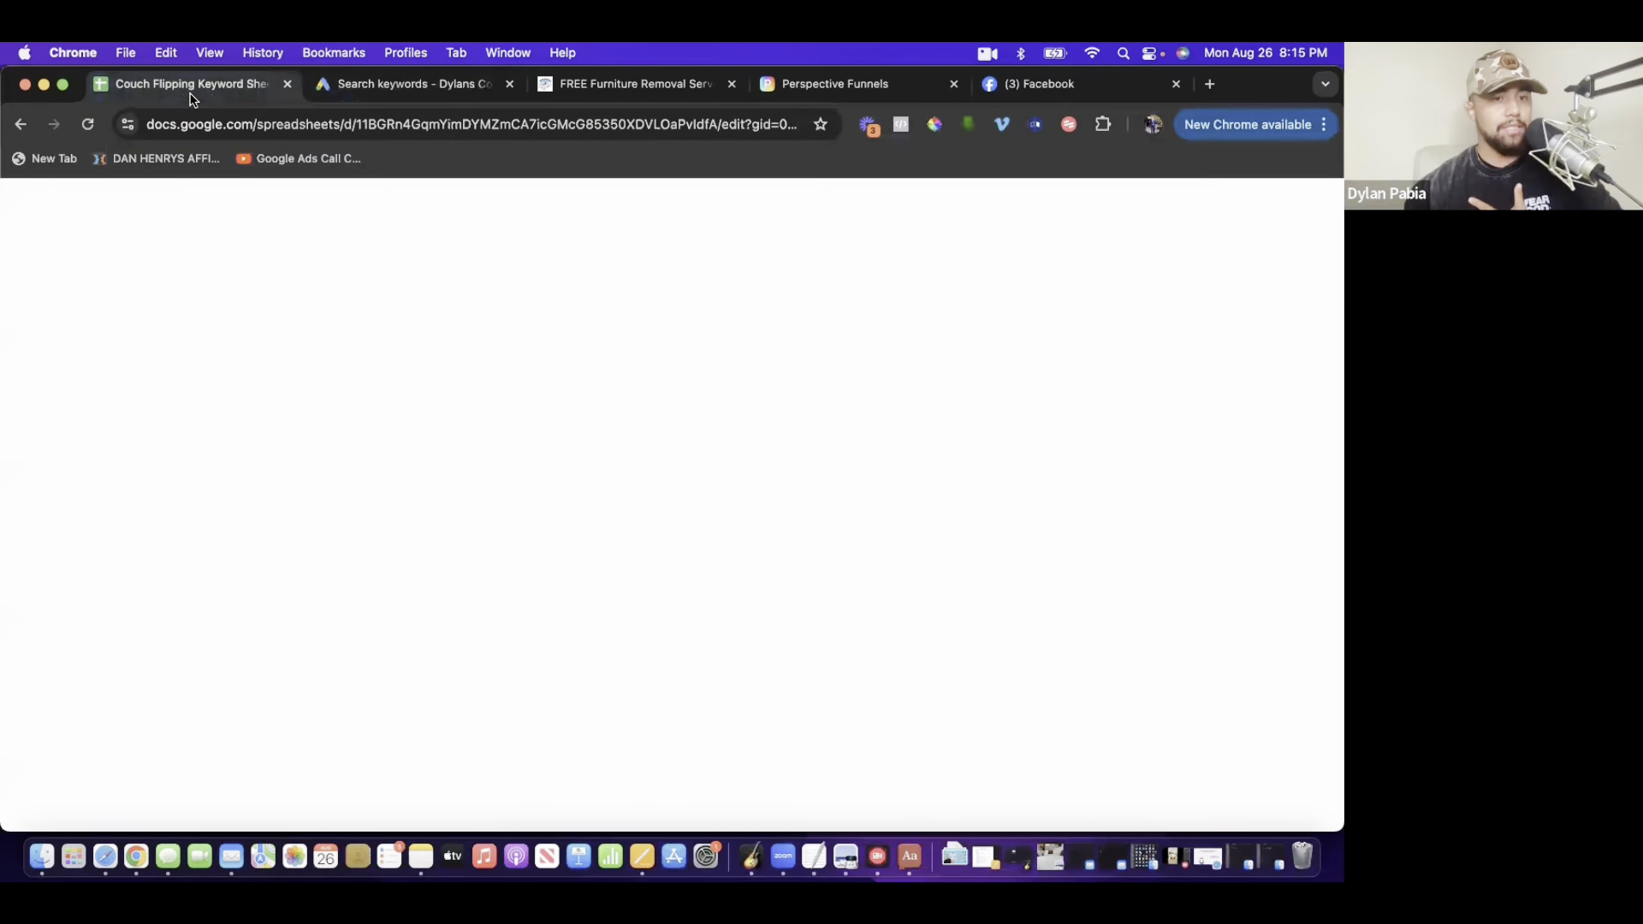
scroll(331, 537, down, 3)
scroll(331, 536, up, 3)
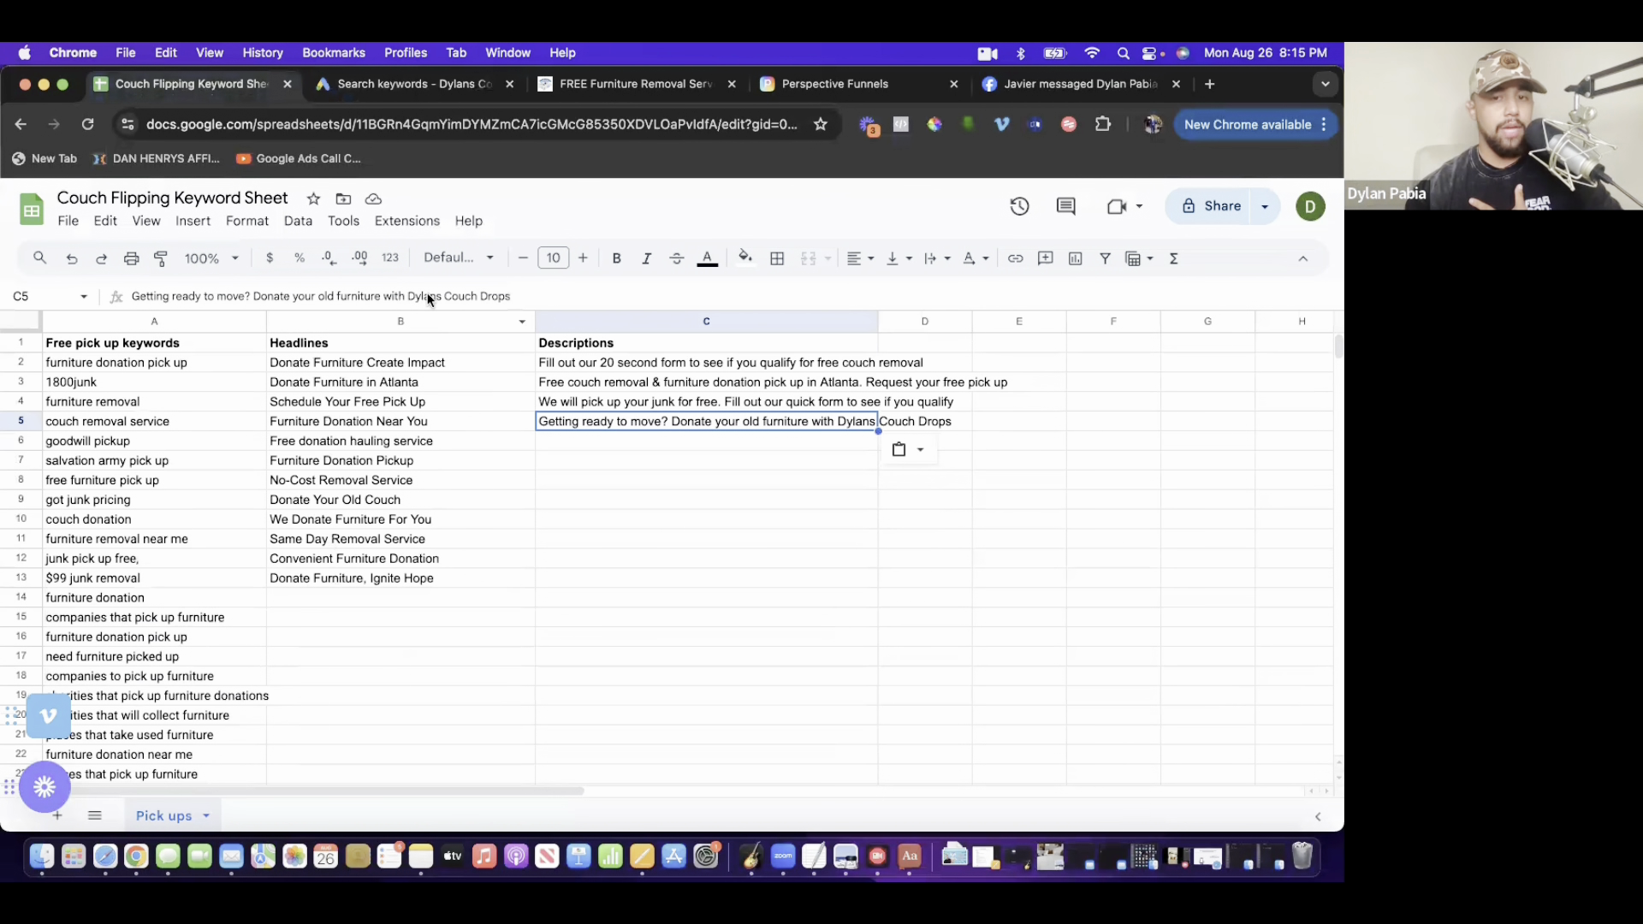
click(642, 482)
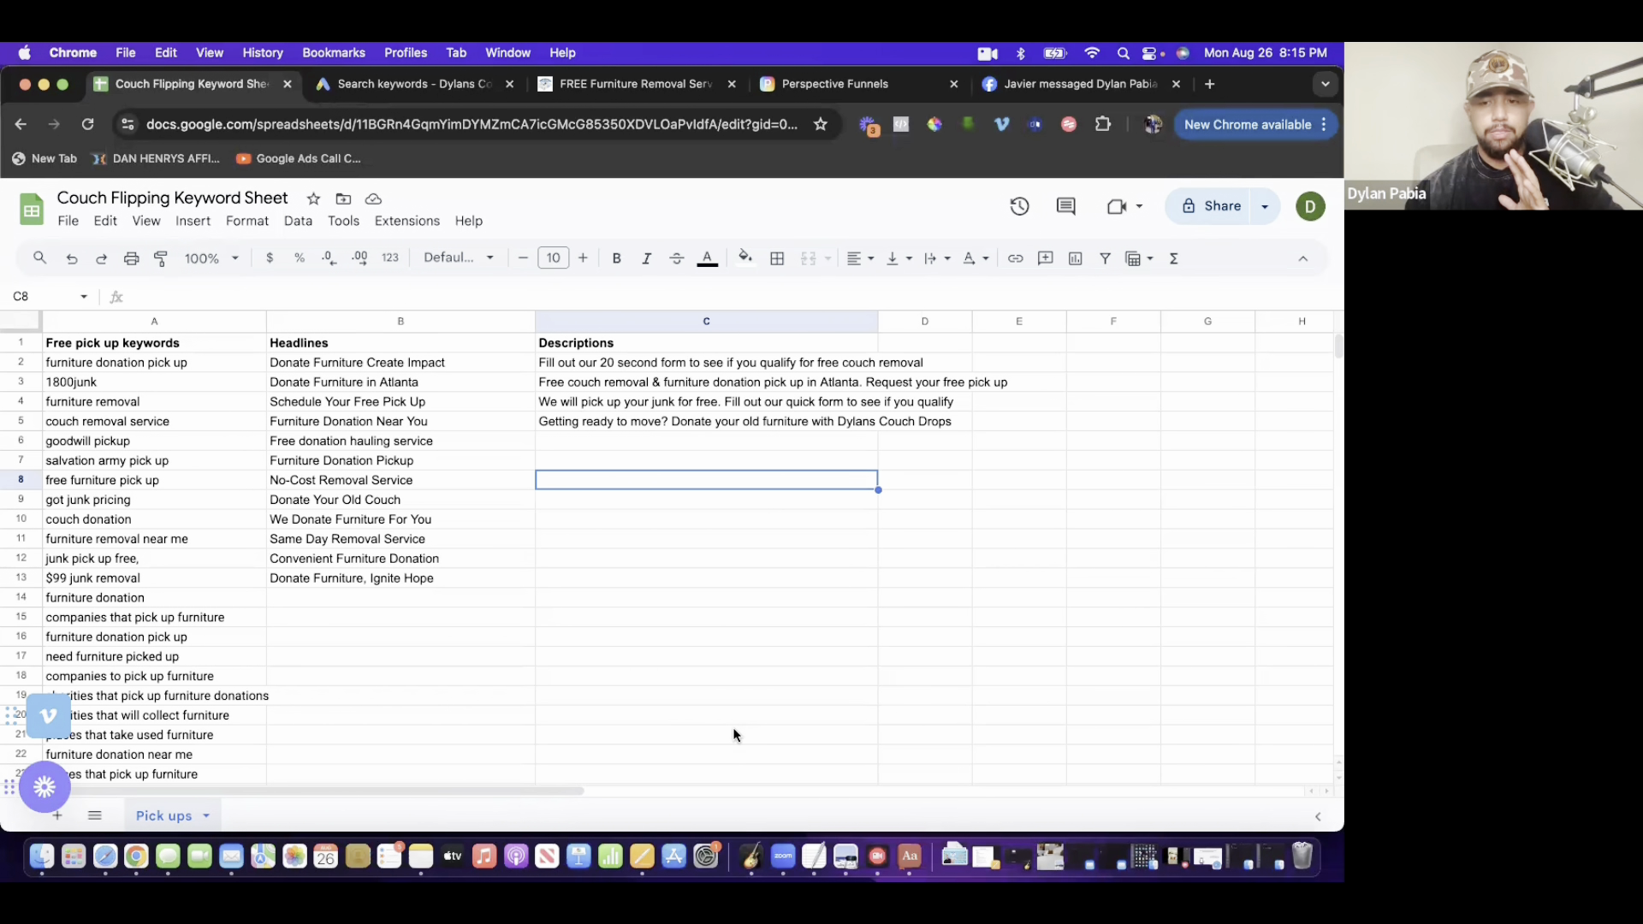
click(679, 616)
scroll(679, 614, down, 2)
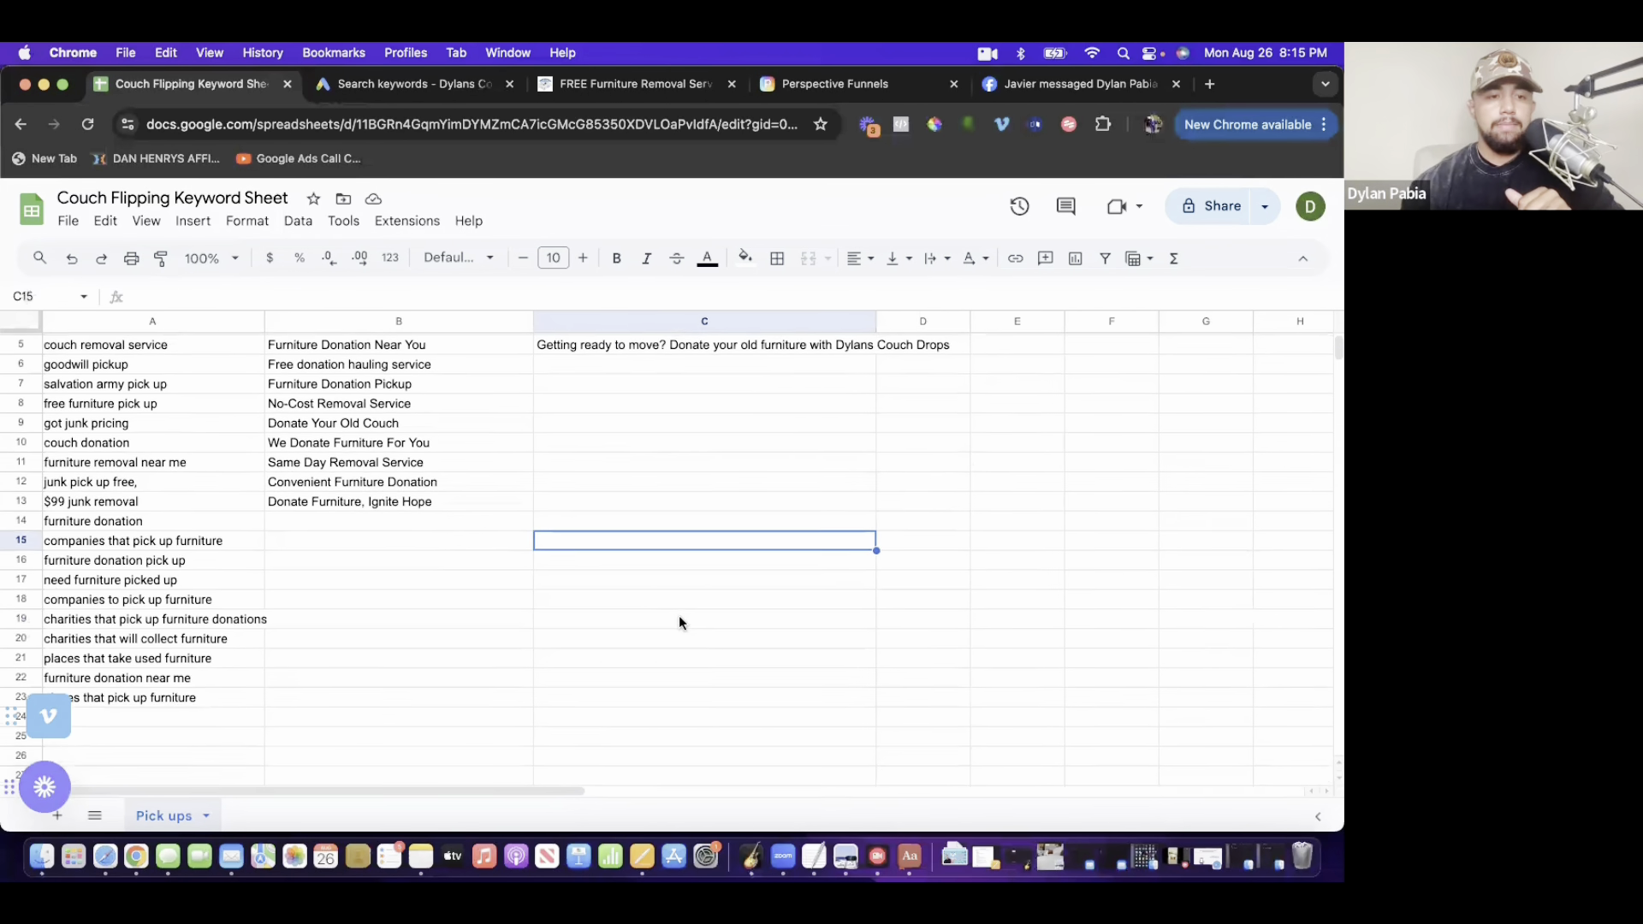
scroll(679, 614, up, 2)
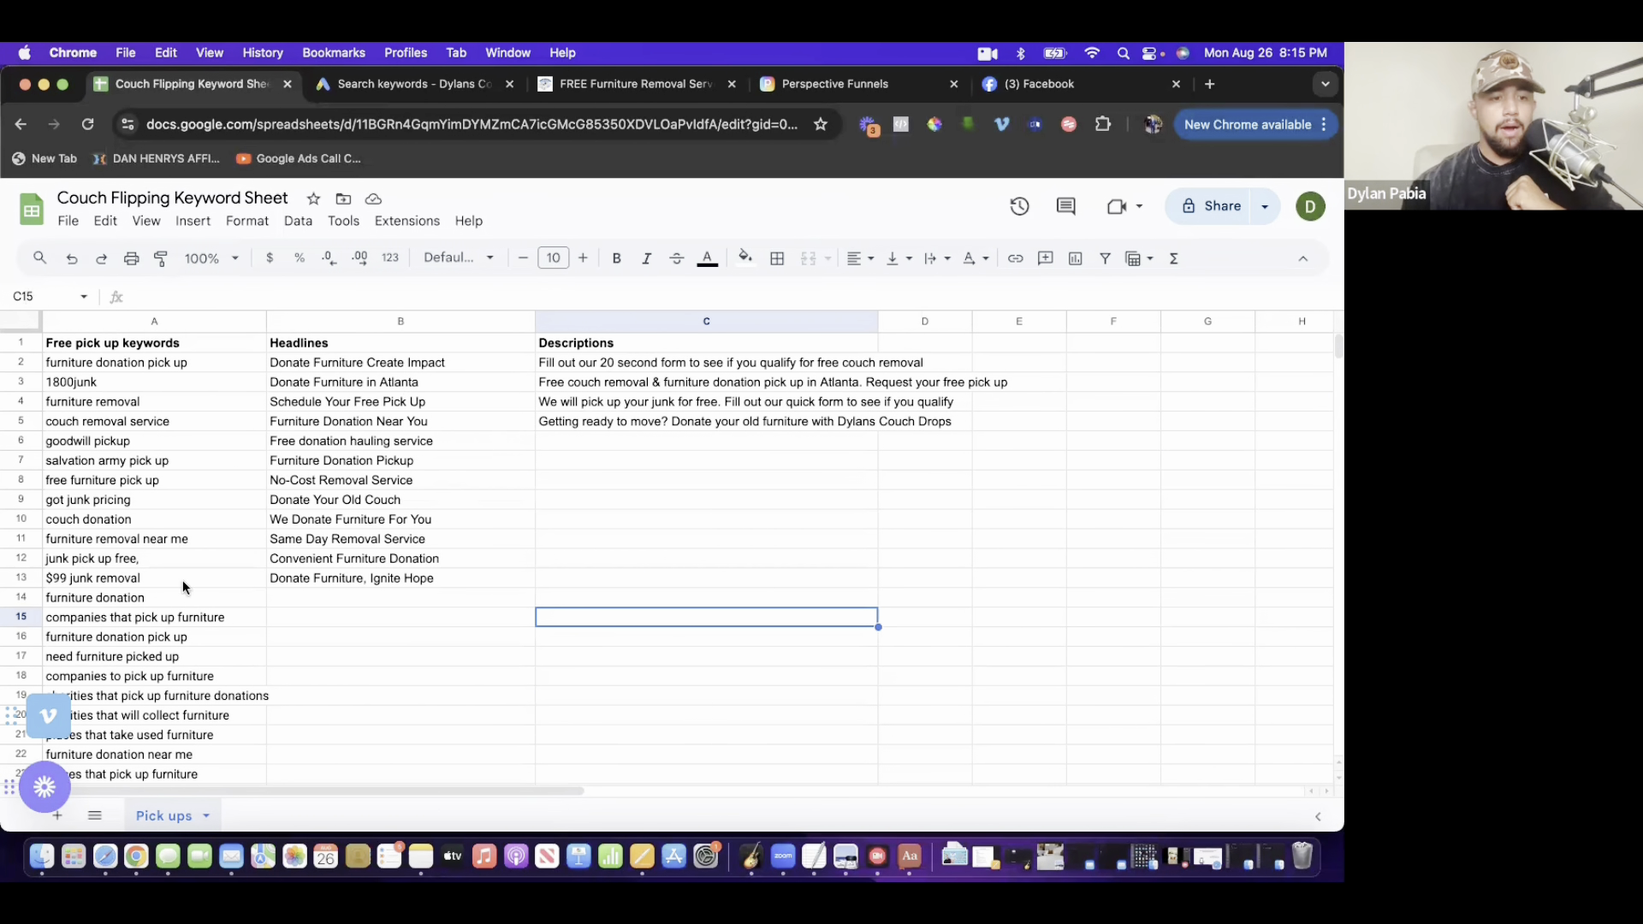
- Skim the keyword sheet once more, switch to Google Ads and start creating a new campaign
scroll(183, 580, down, 4)
scroll(183, 580, up, 4)
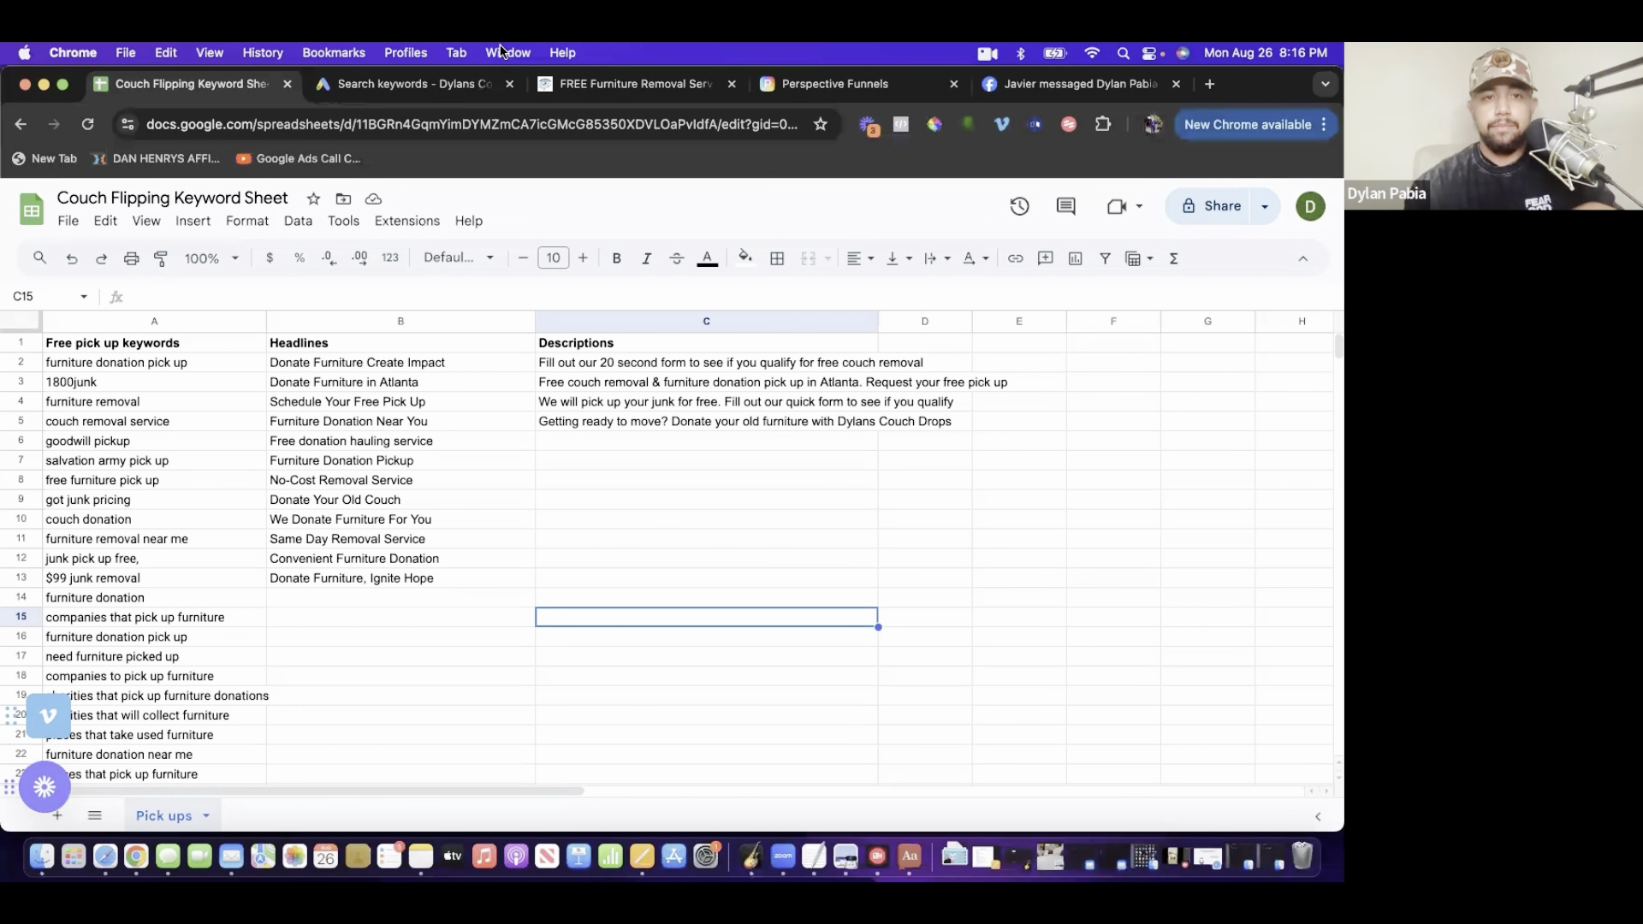
click(407, 88)
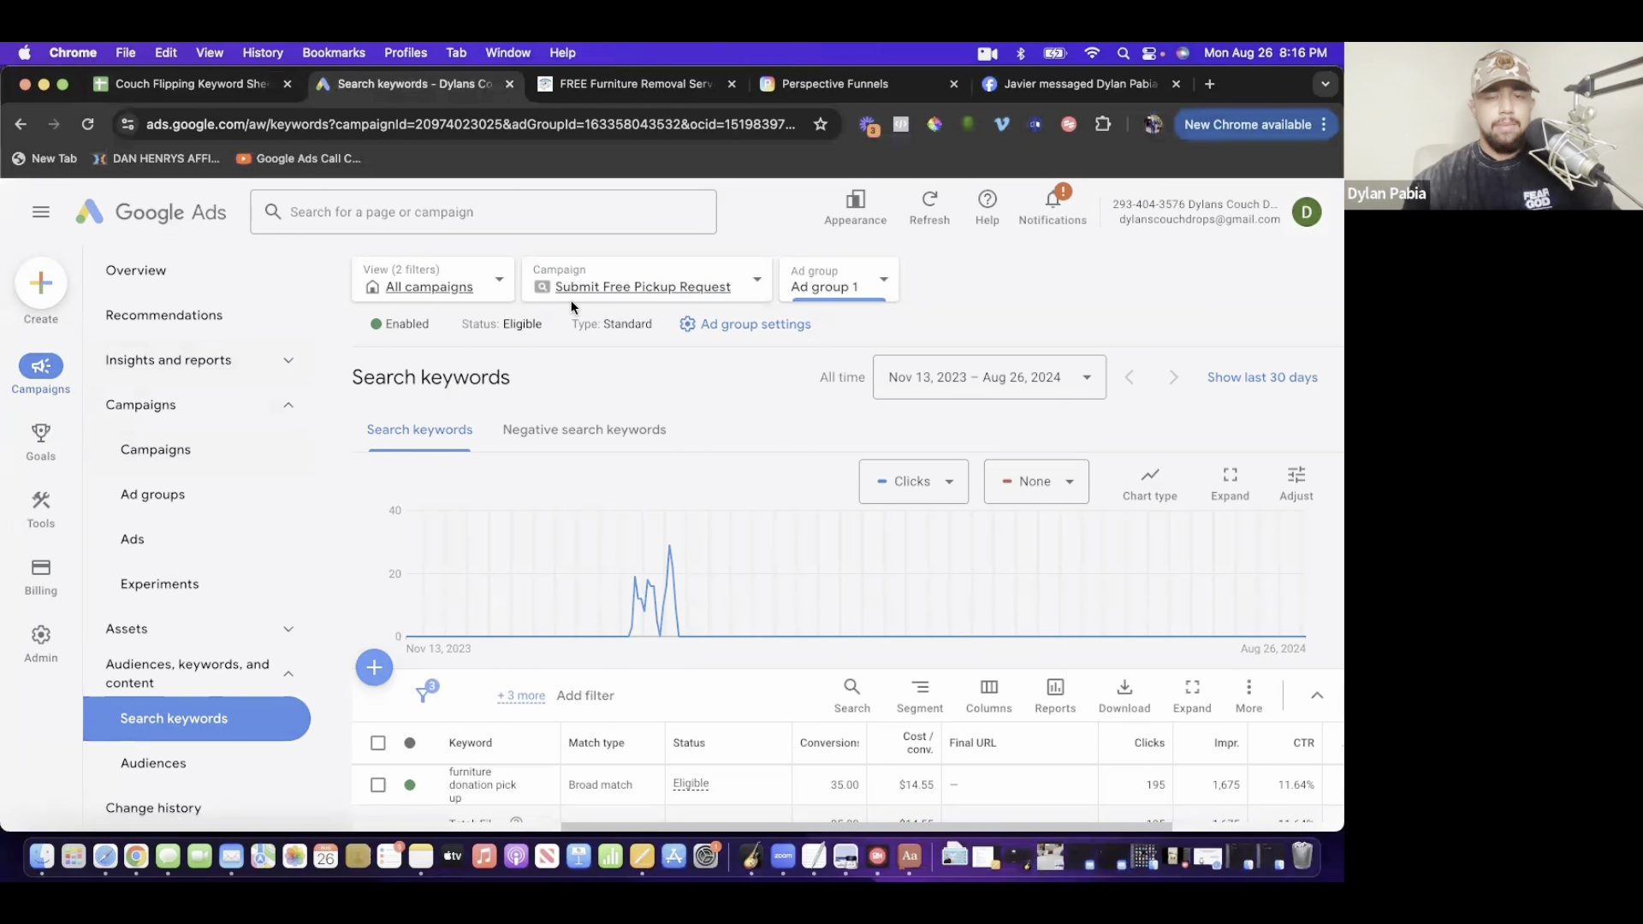
click(37, 295)
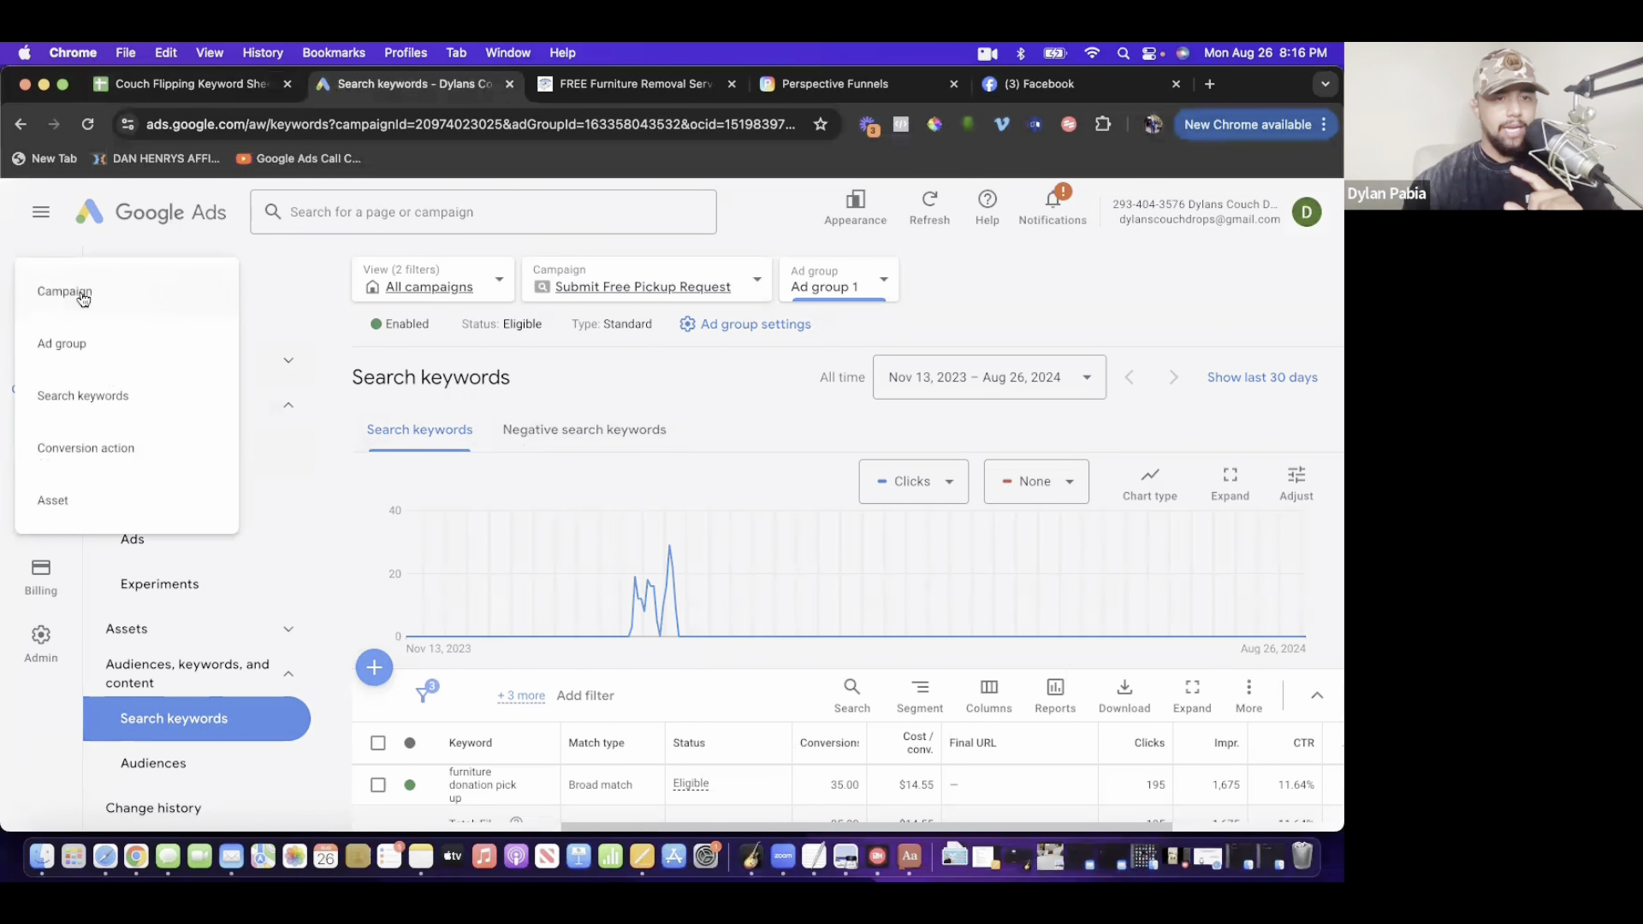
click(144, 298)
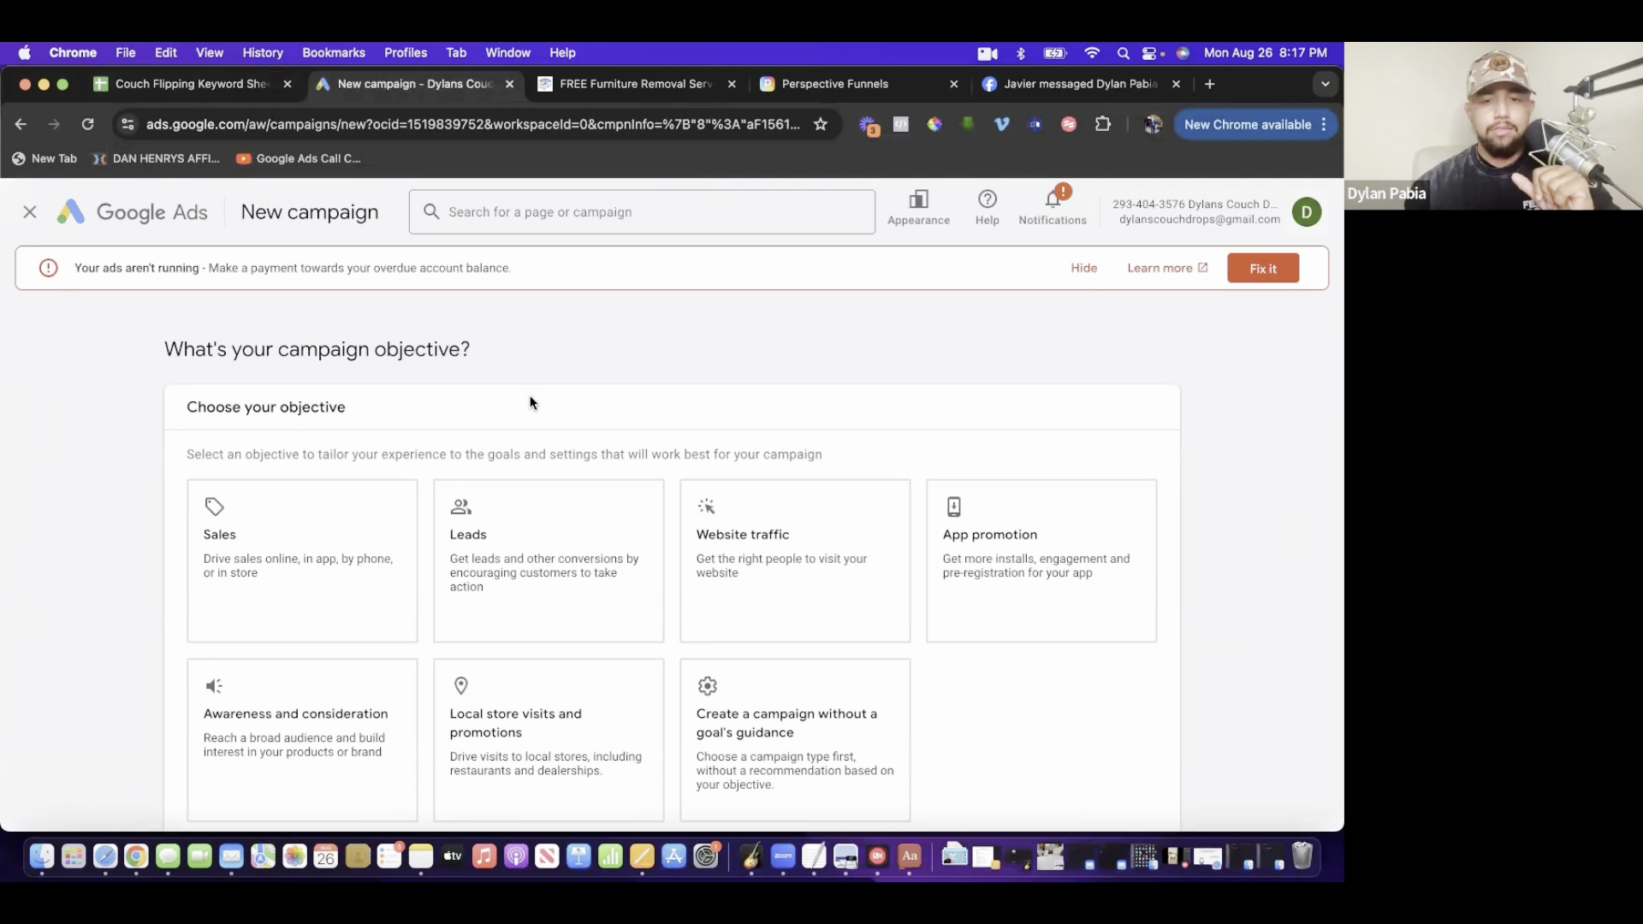
- Choose Website traffic as the campaign objective and continue with the Qualified leads conversion goal
scroll(531, 402, down, 3)
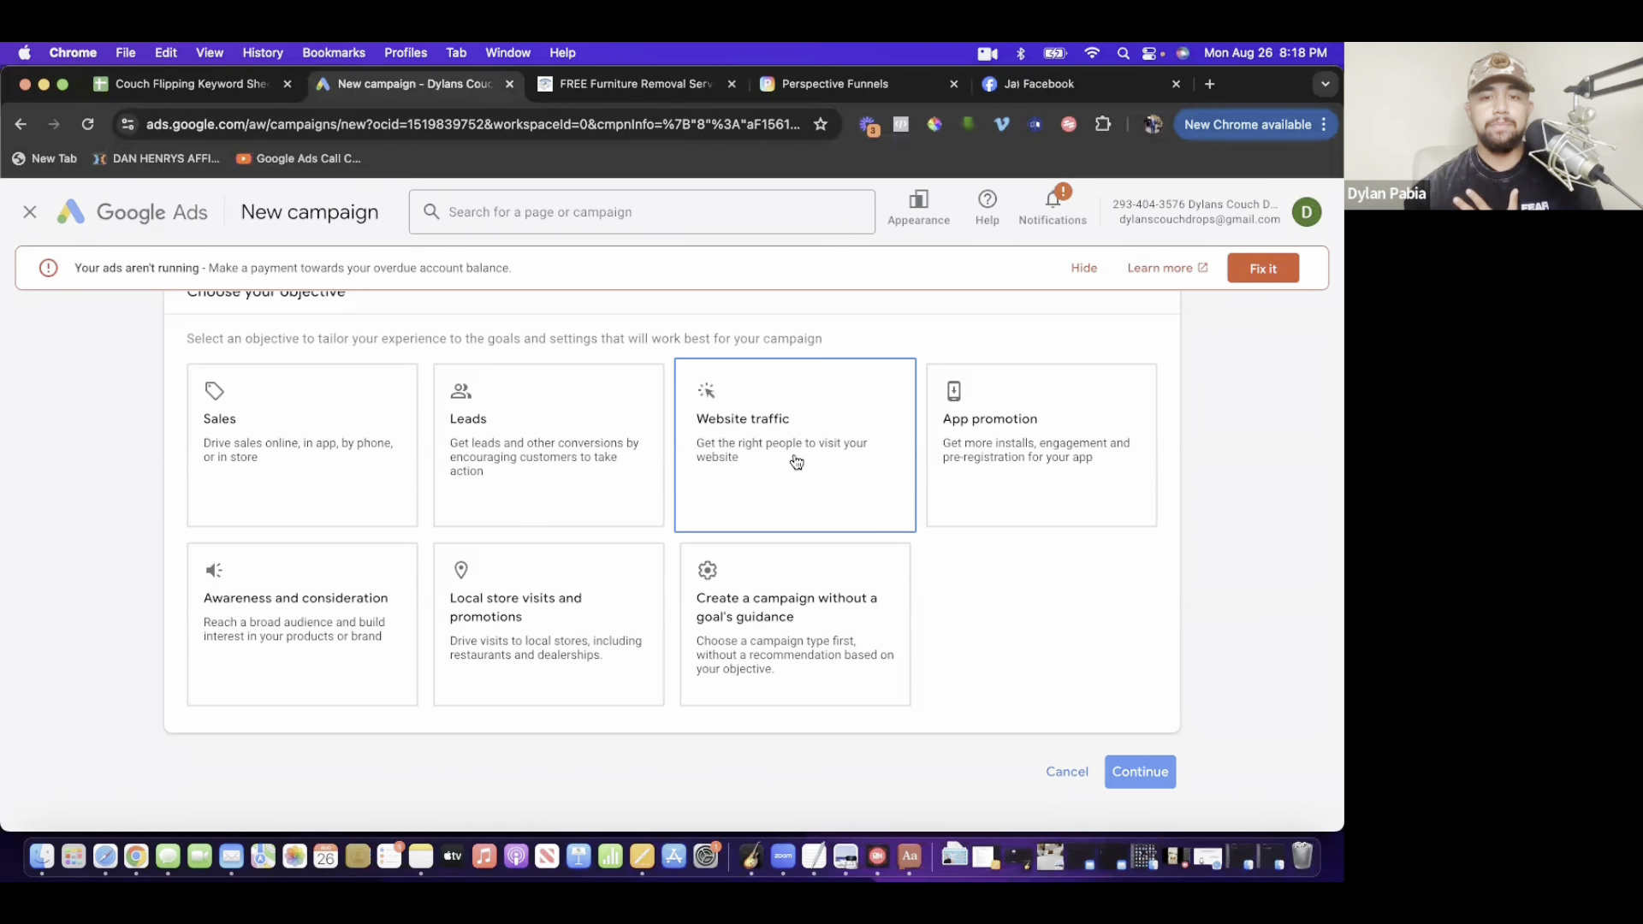
click(796, 462)
scroll(1224, 820, down, 1)
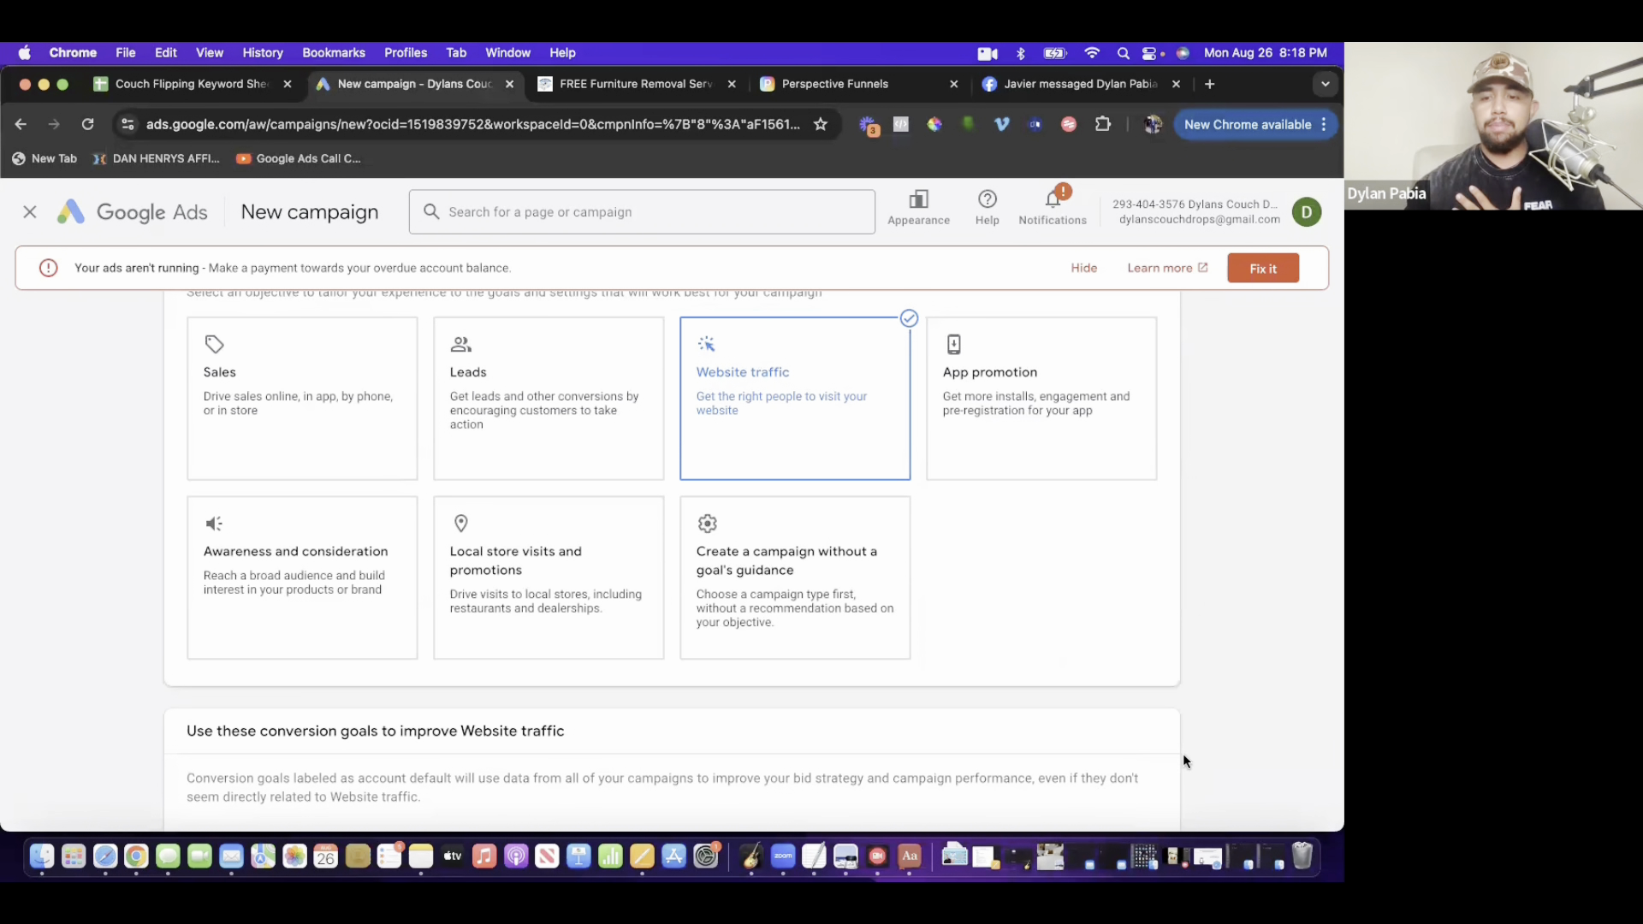
scroll(975, 687, down, 5)
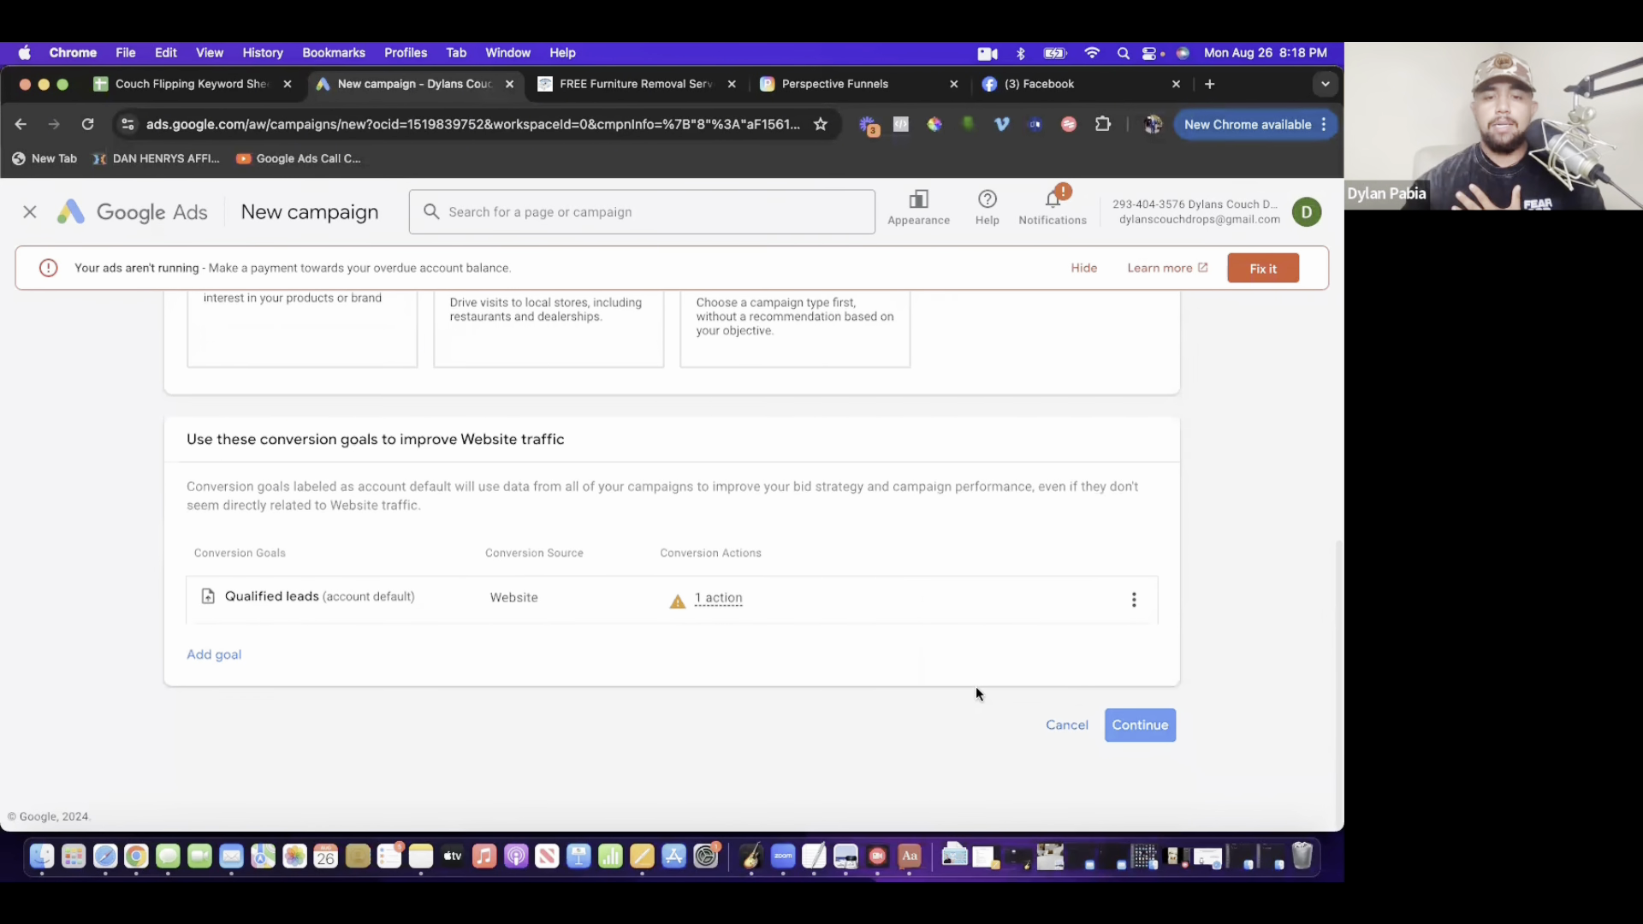
scroll(650, 475, up, 5)
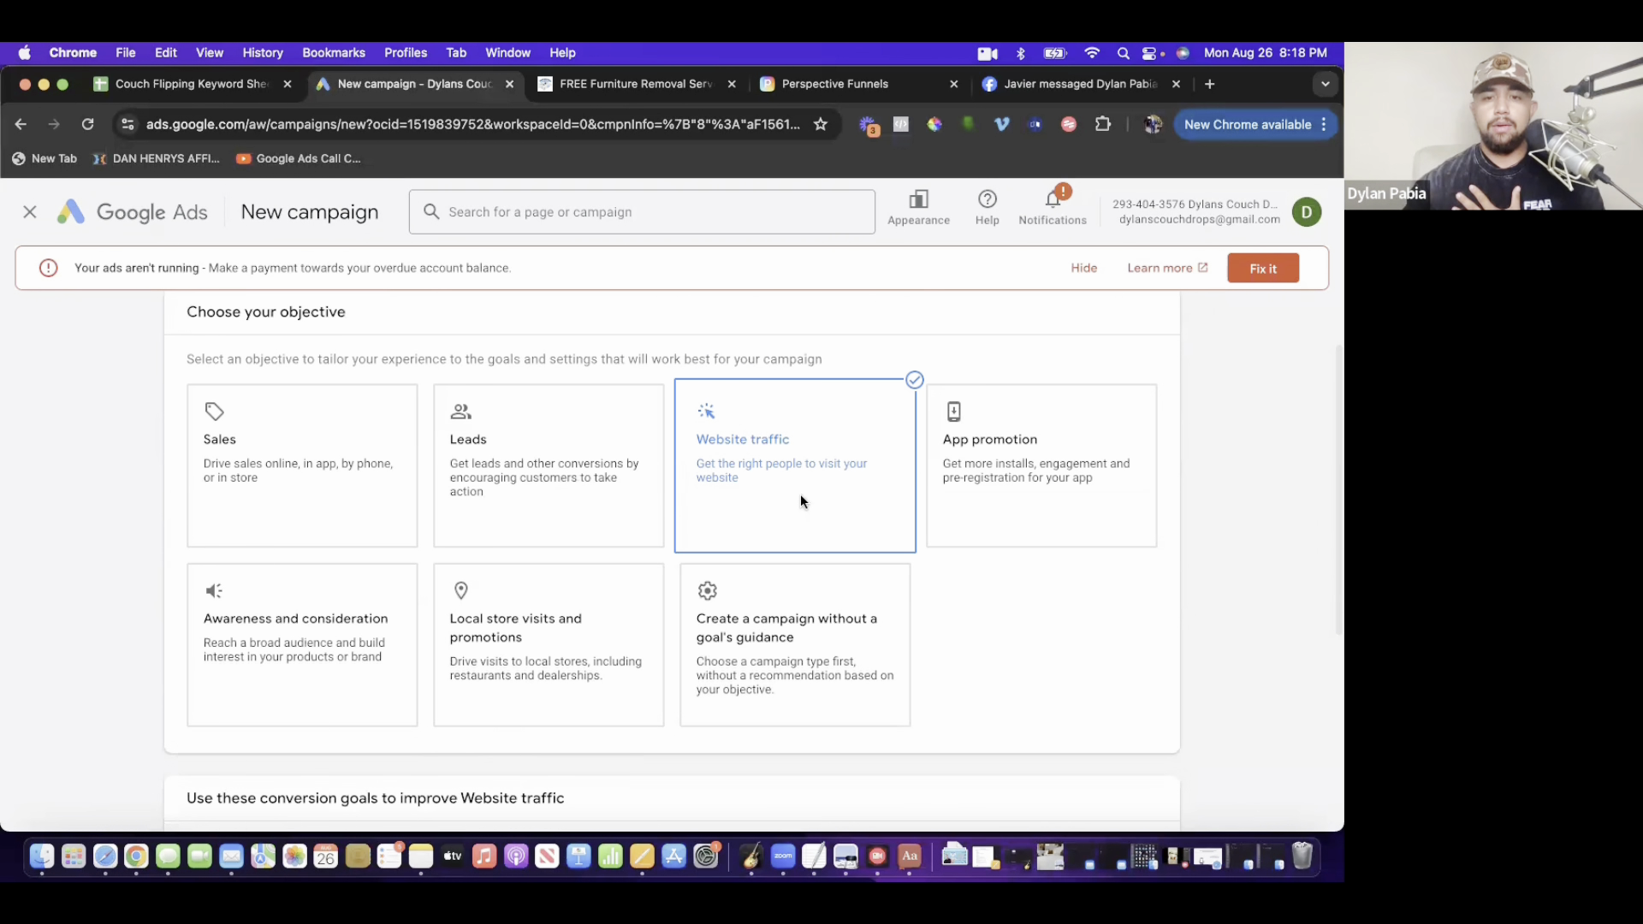
scroll(799, 496, down, 1)
scroll(799, 493, down, 4)
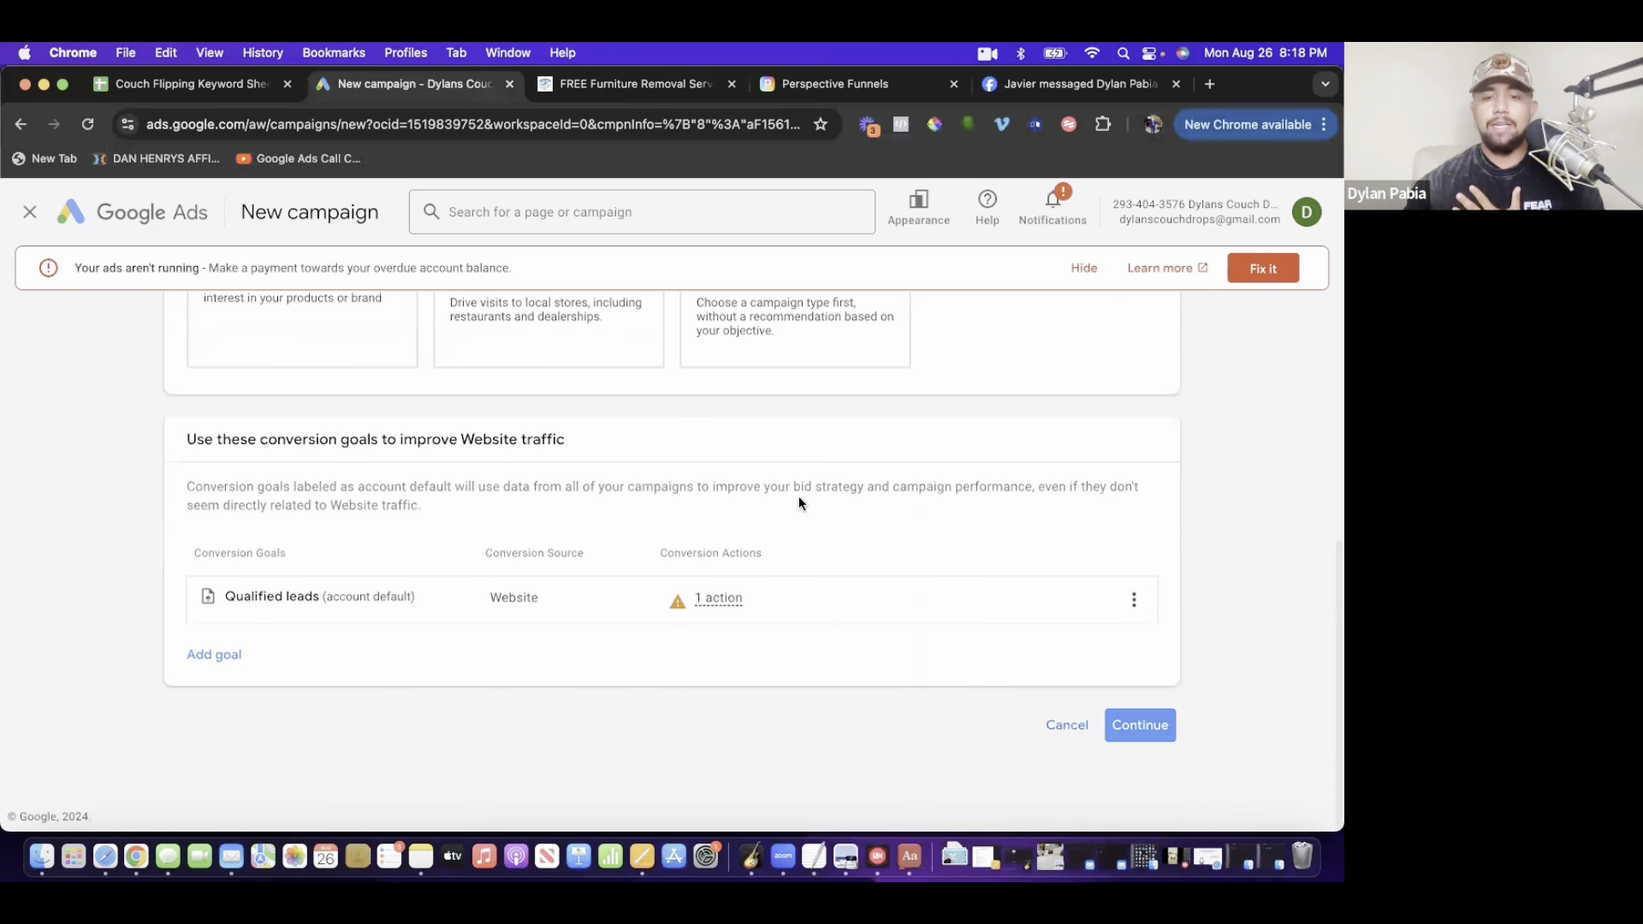
click(1149, 733)
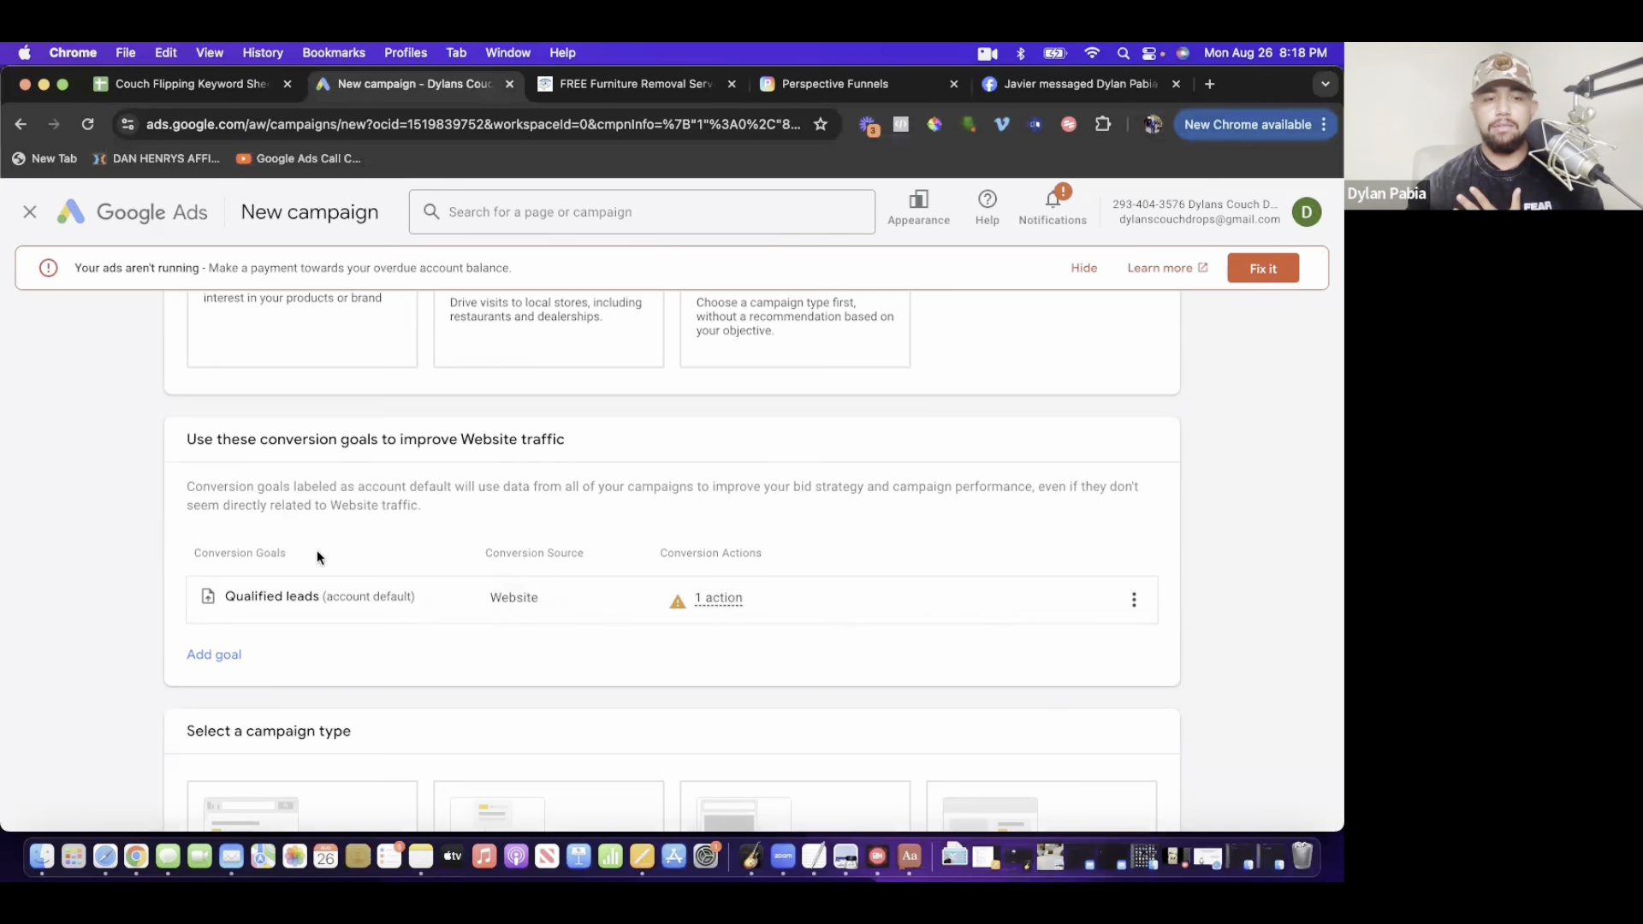
- Select Search as the campaign type
scroll(330, 567, down, 5)
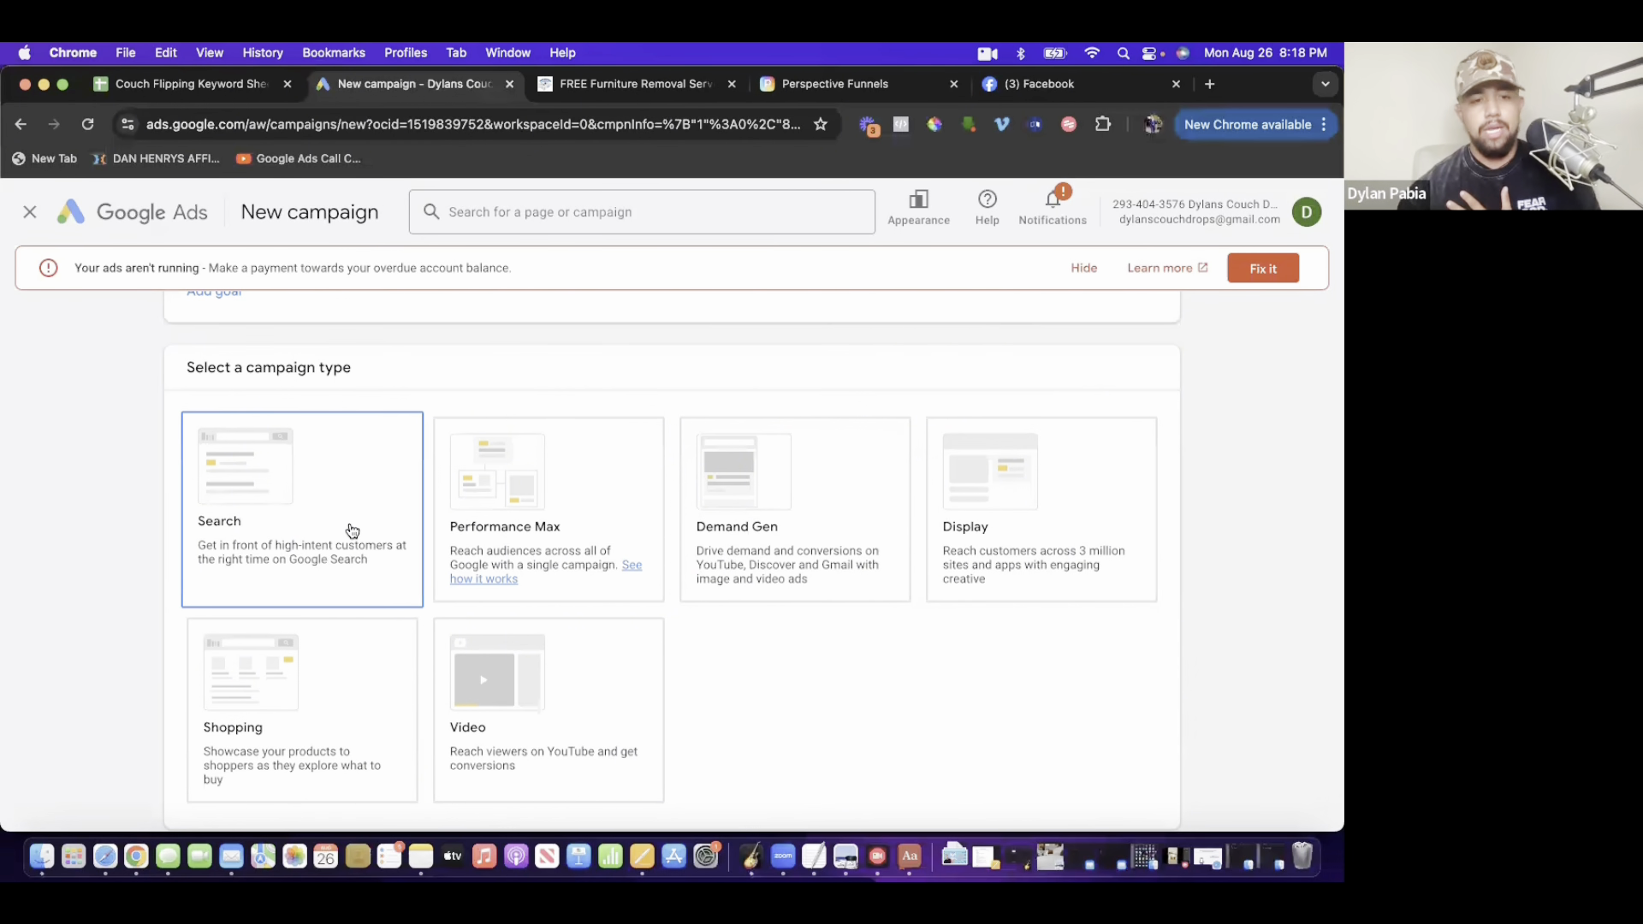
click(358, 541)
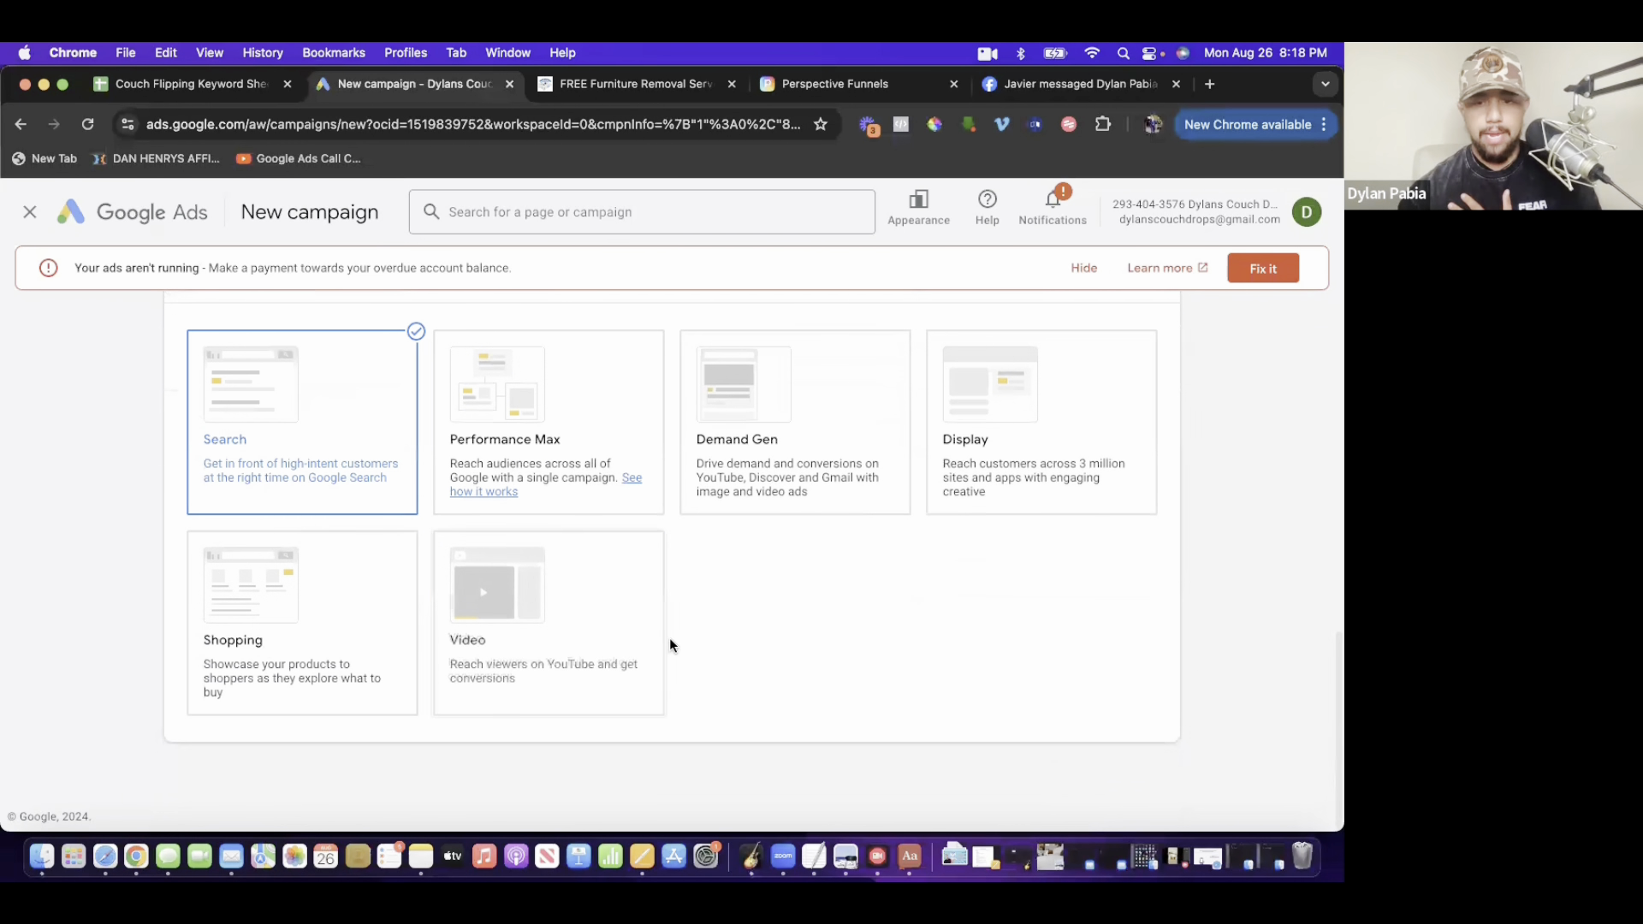
scroll(1131, 793, down, 3)
scroll(1134, 770, down, 2)
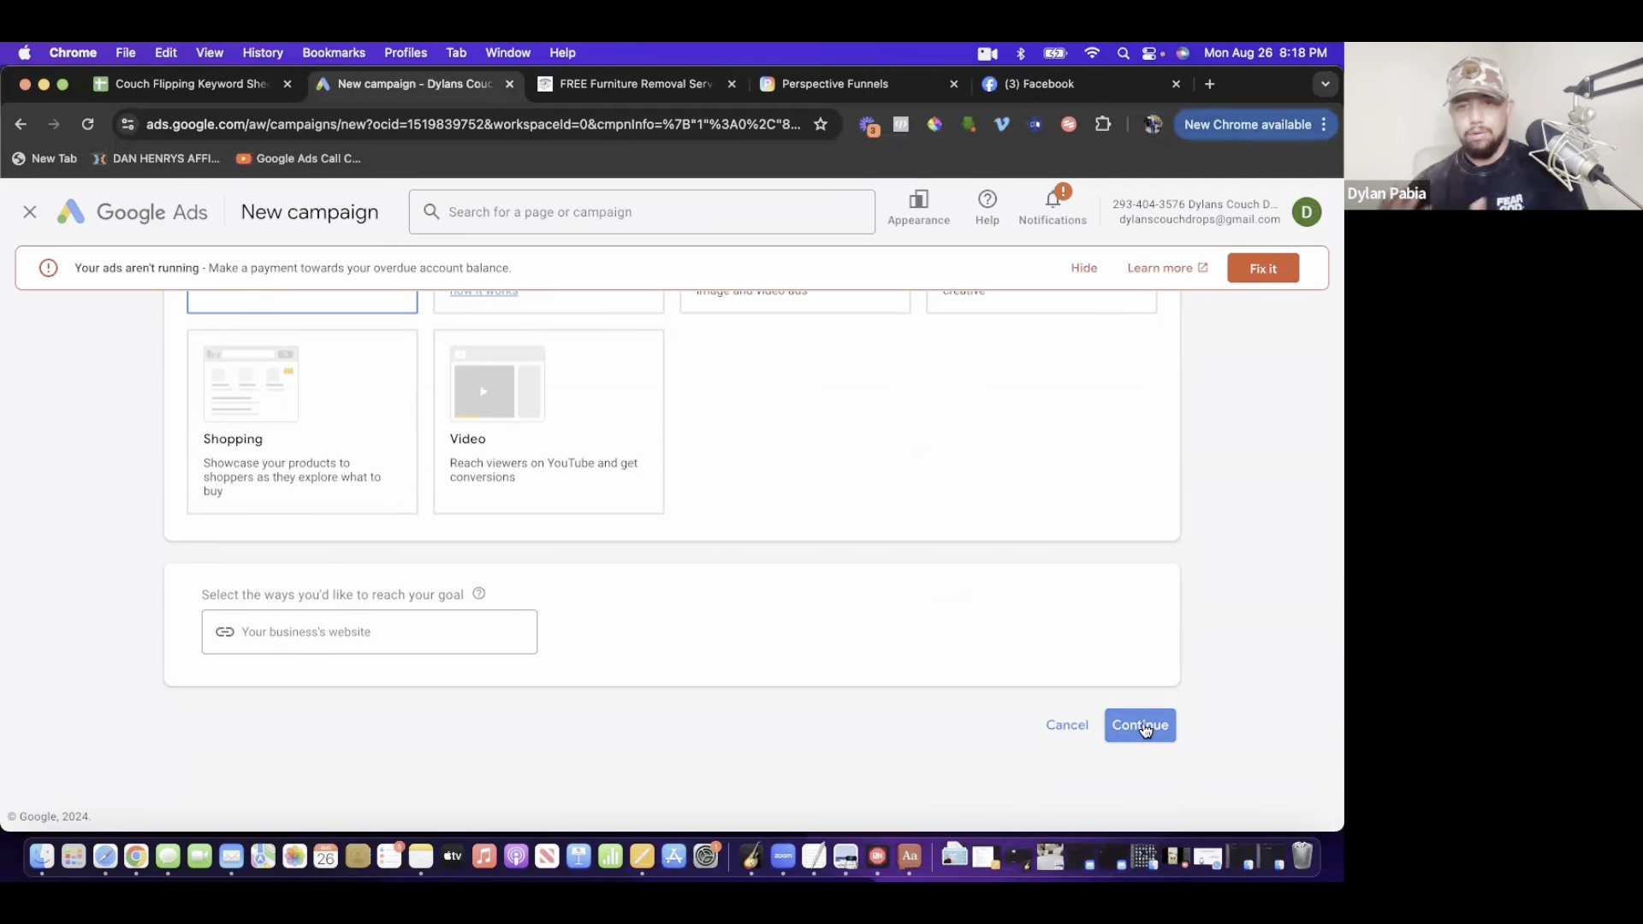
scroll(774, 390, up, 3)
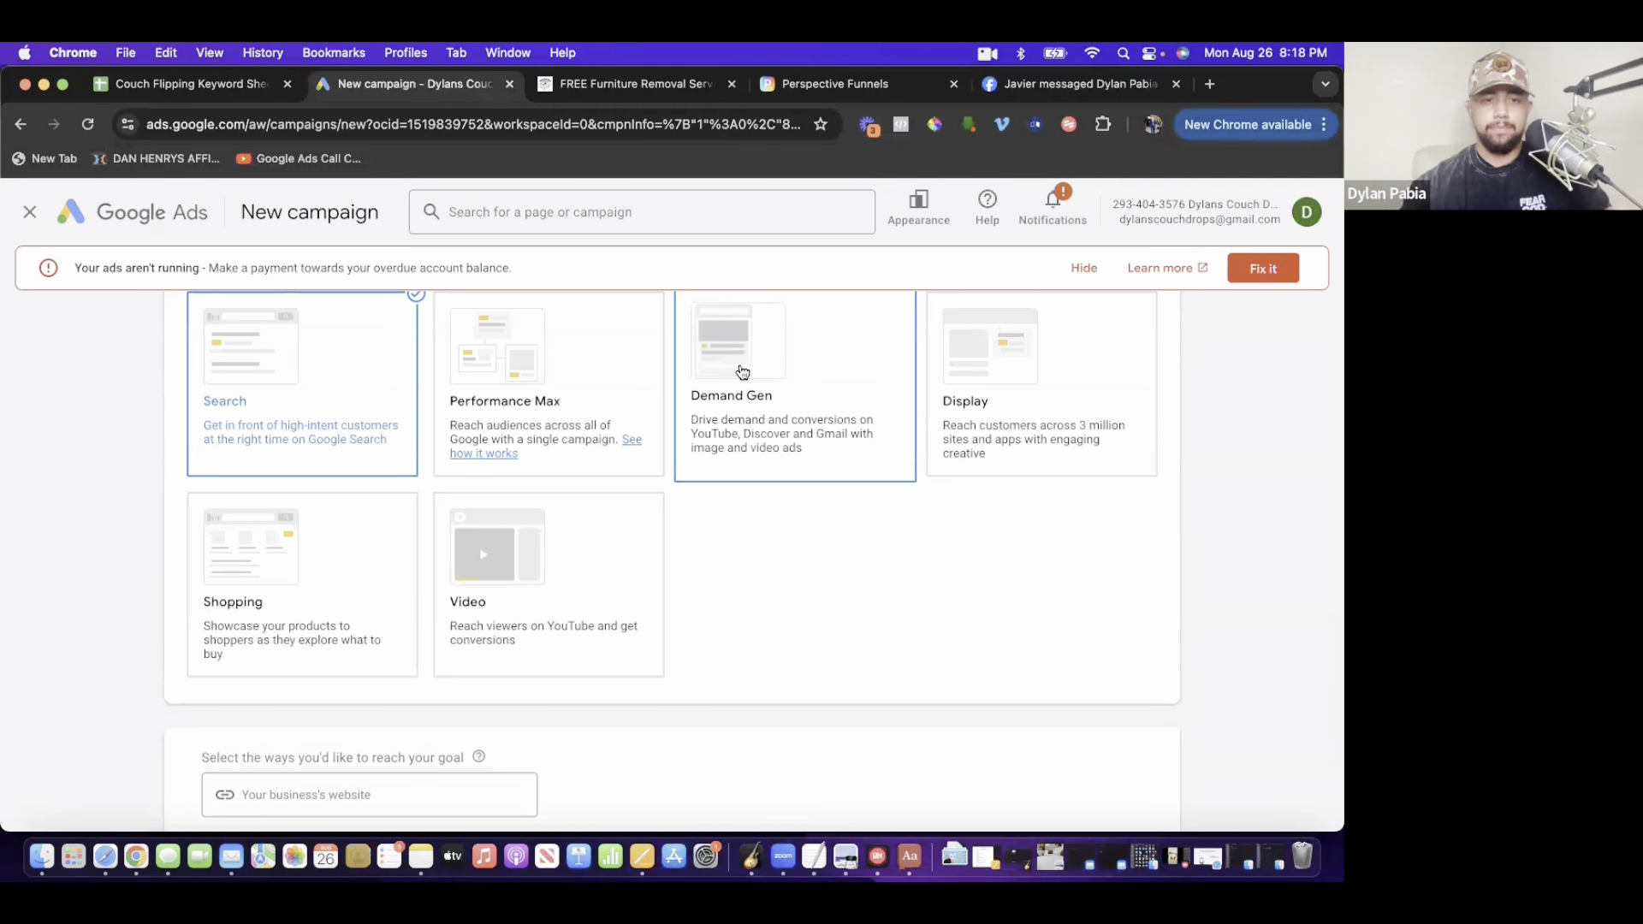
- Switch to Perspective Funnels and copy the link of the Free Pickup/Donation Funnel
click(835, 83)
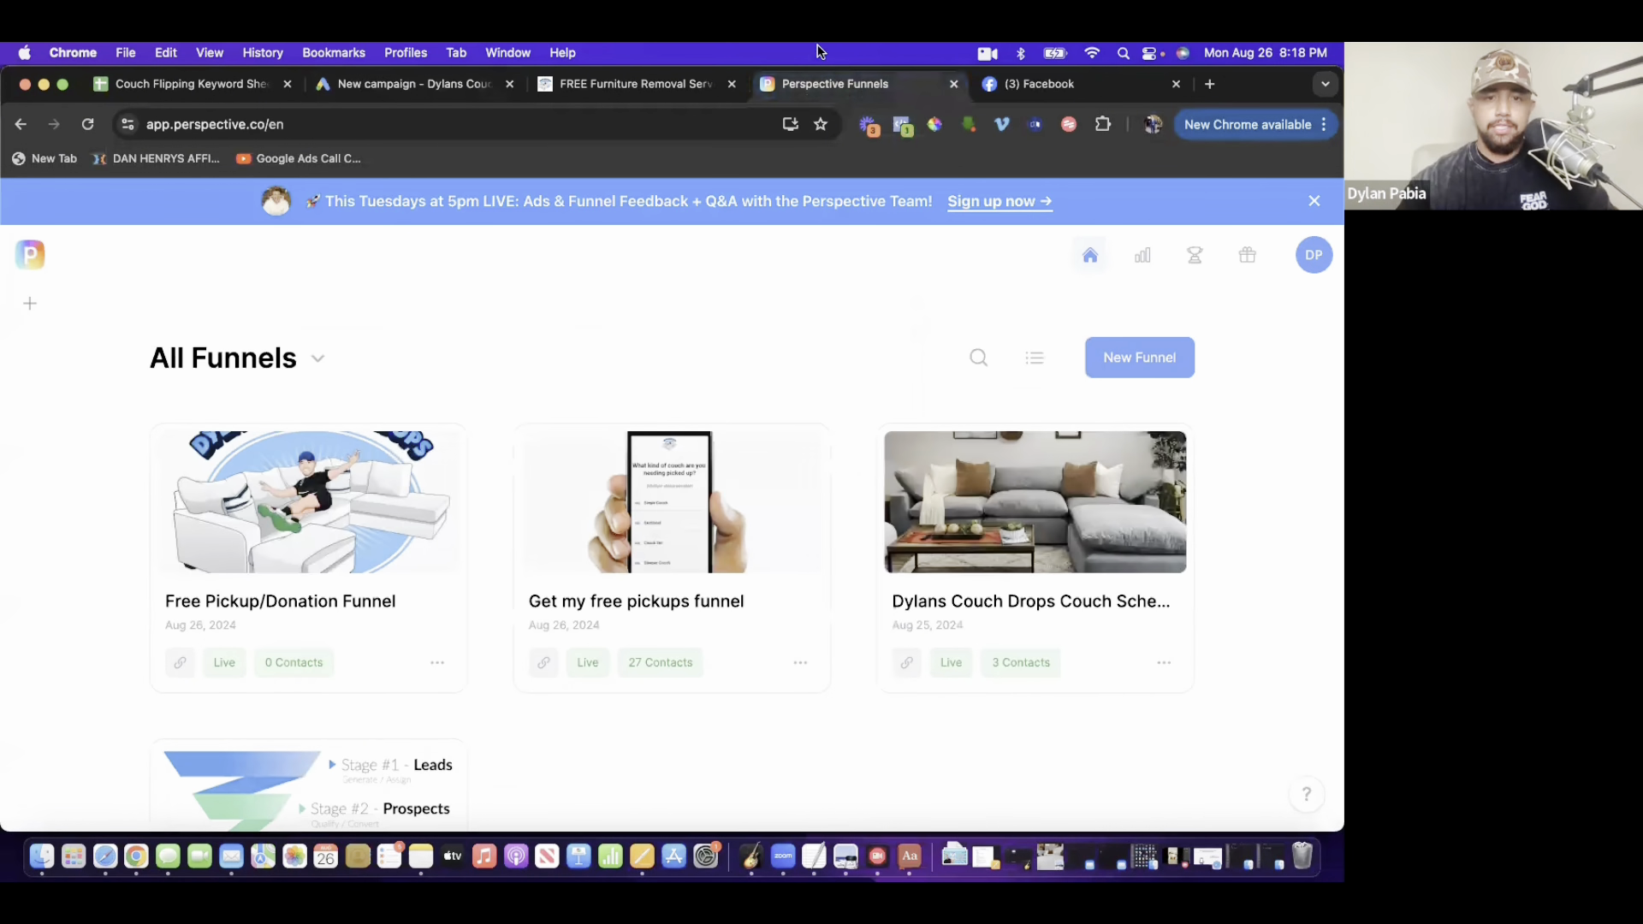
scroll(522, 479, down, 3)
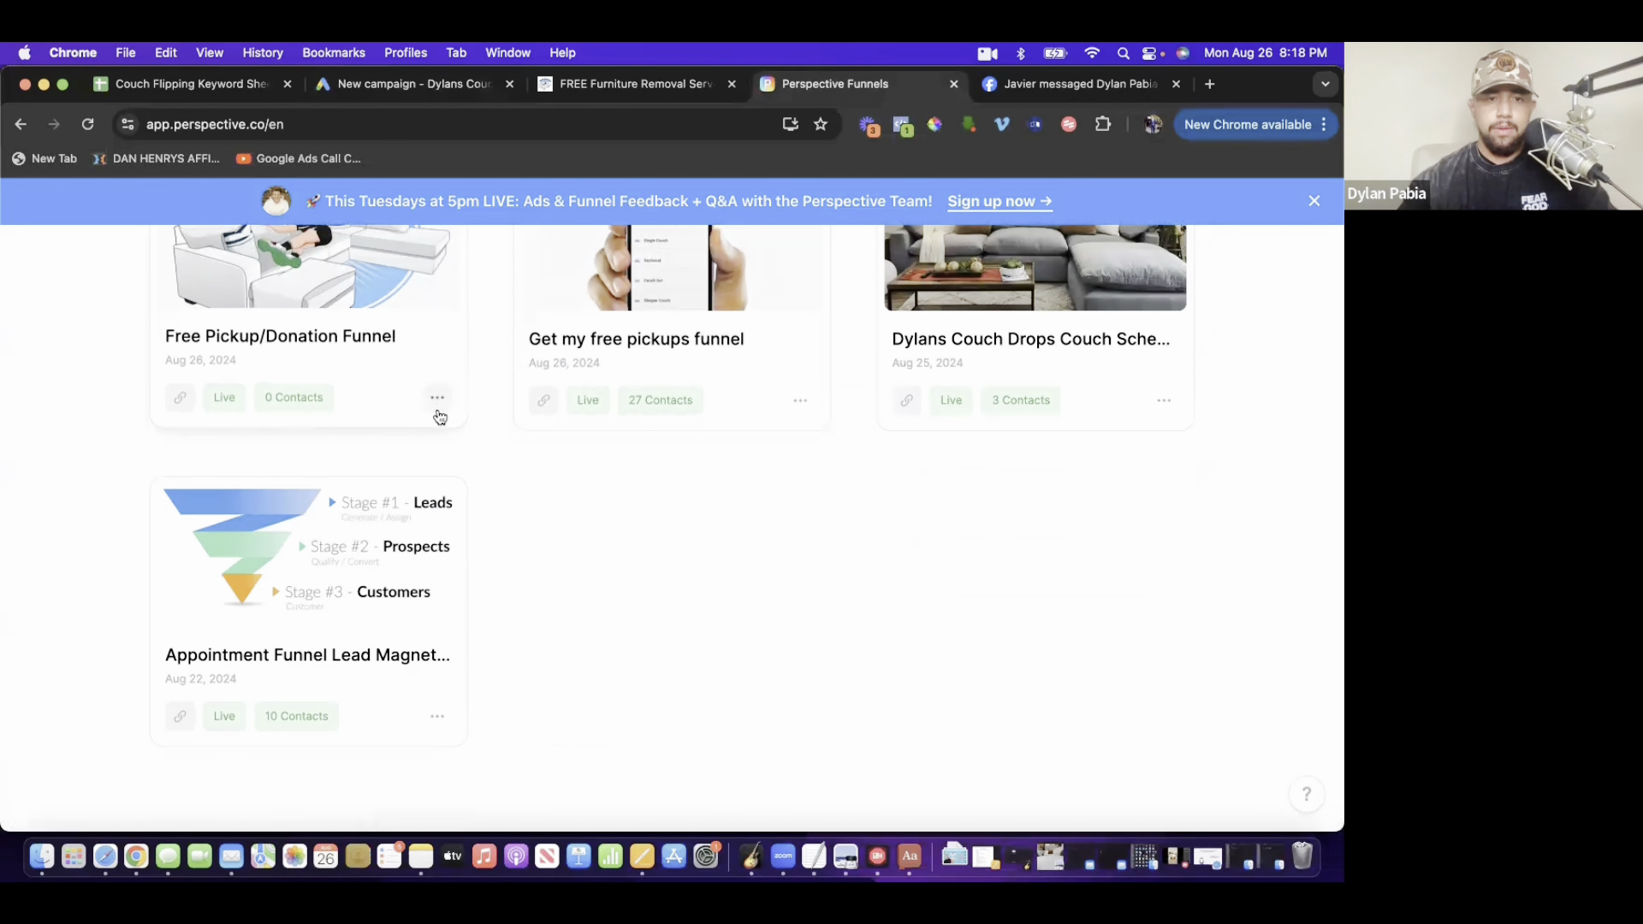
click(180, 396)
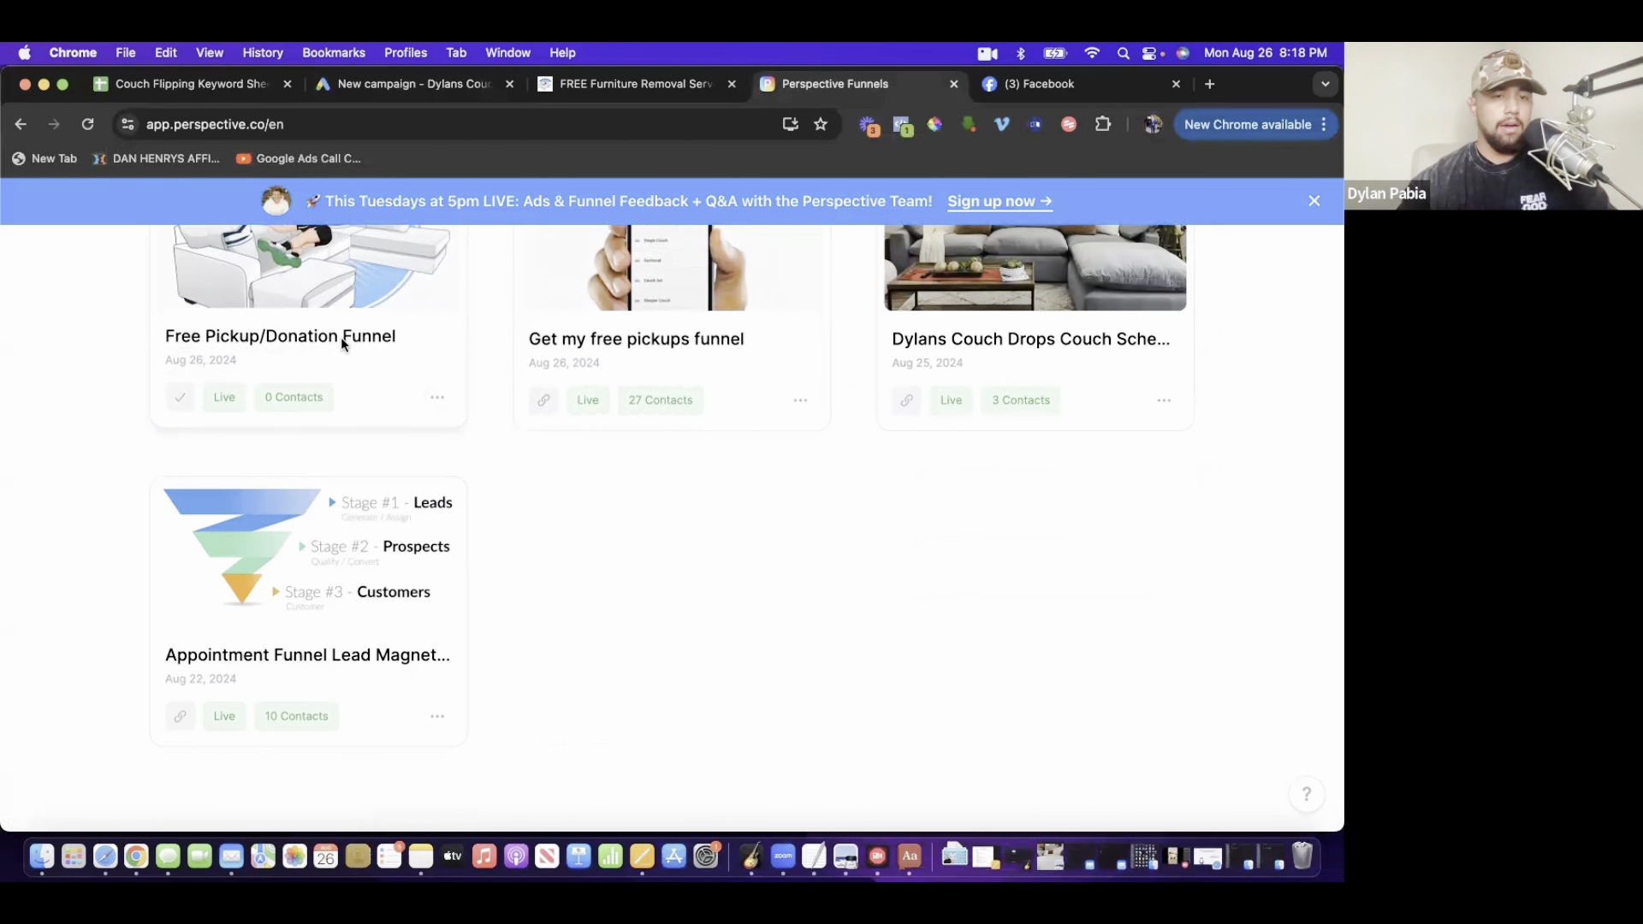
scroll(284, 432, up, 3)
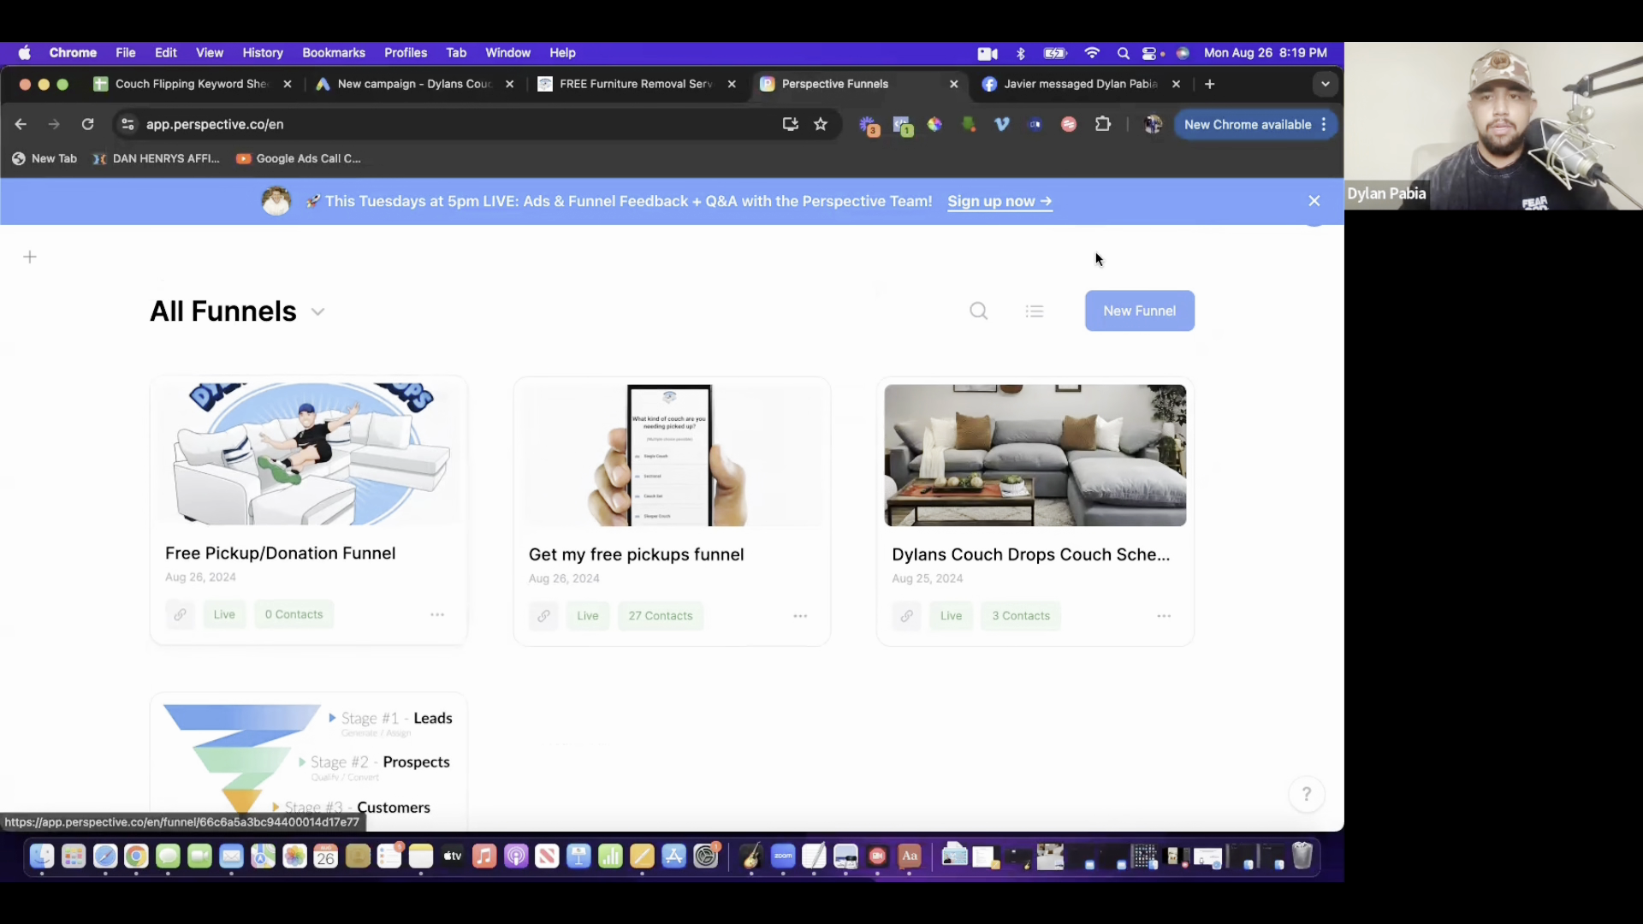
- Return to the new Google Ads campaign, paste the copied funnel link as the business's website and continue
click(653, 79)
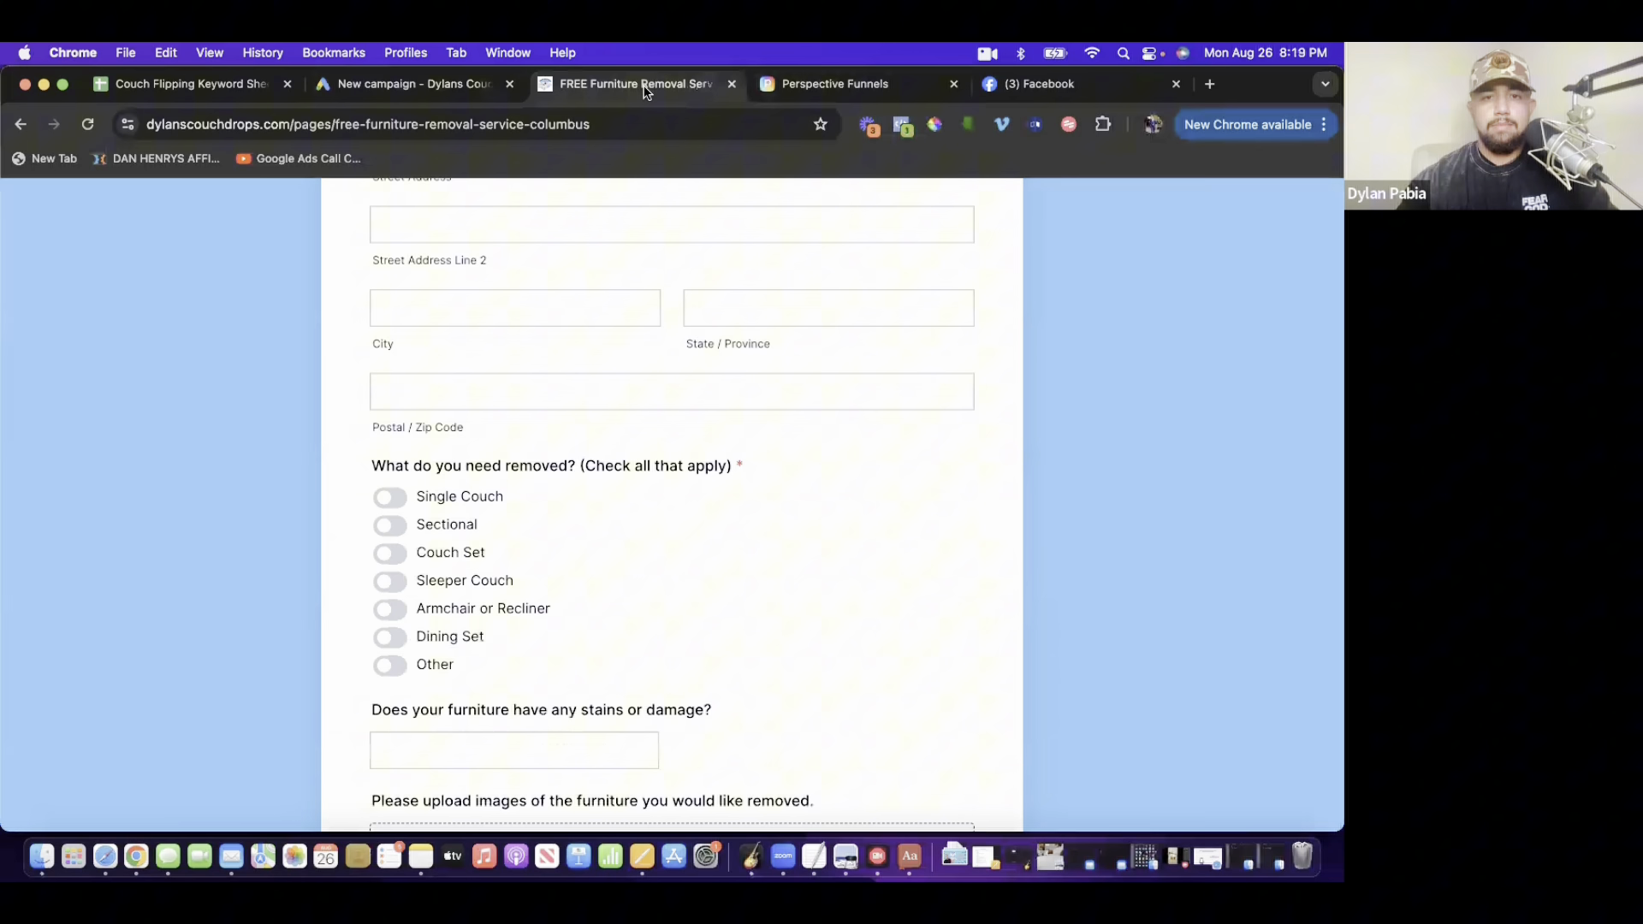
click(428, 83)
click(311, 795)
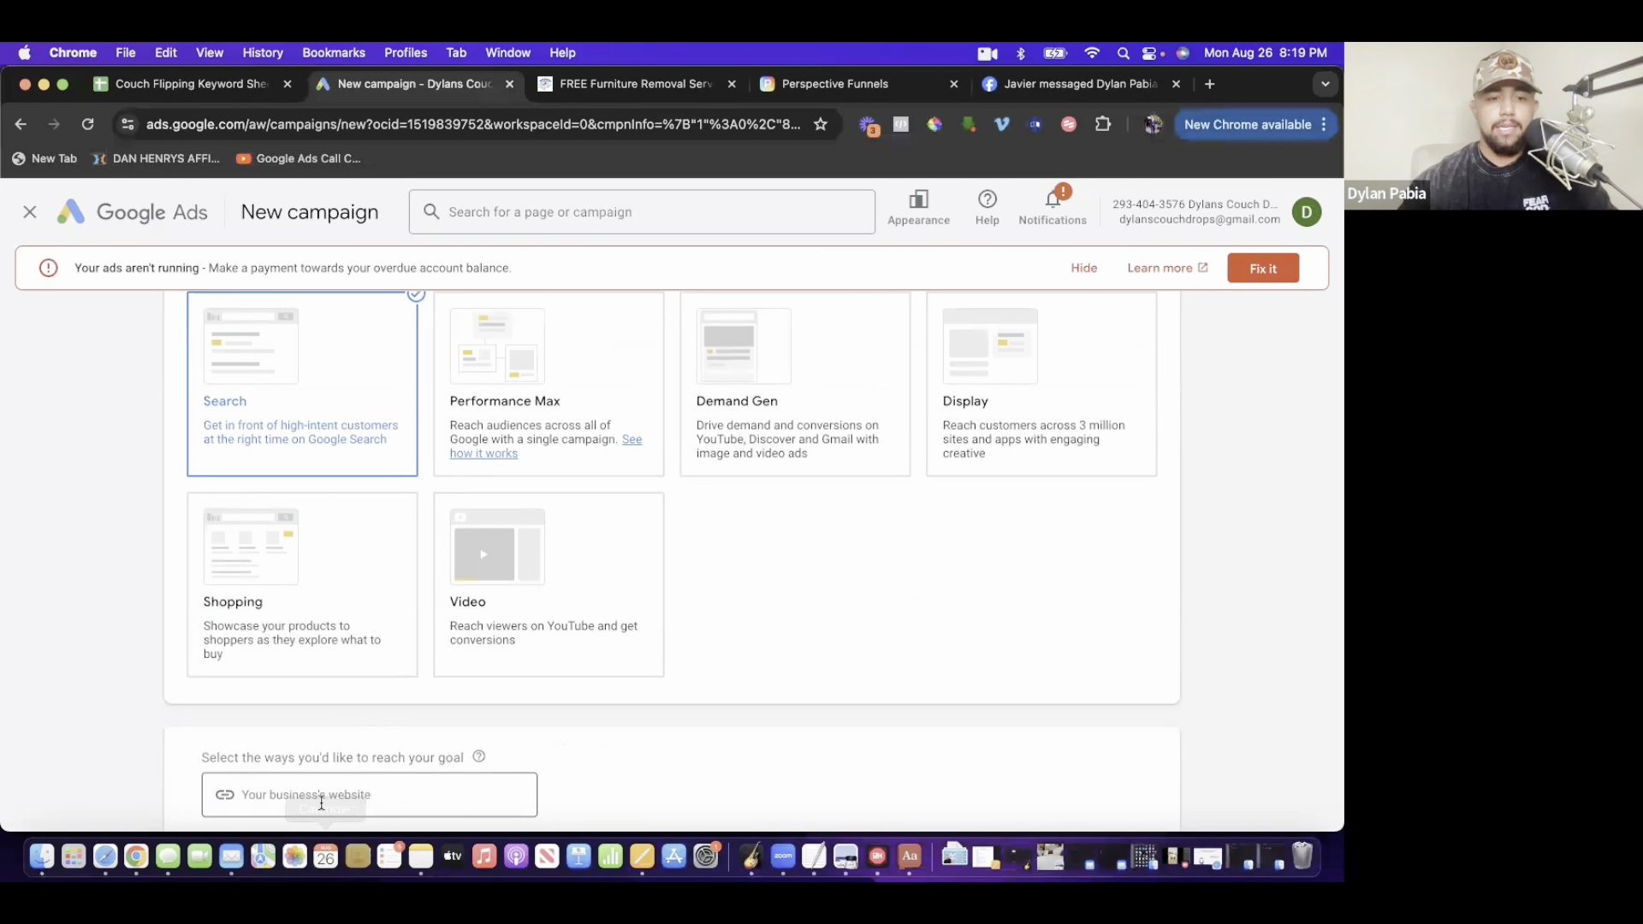
key(super+v)
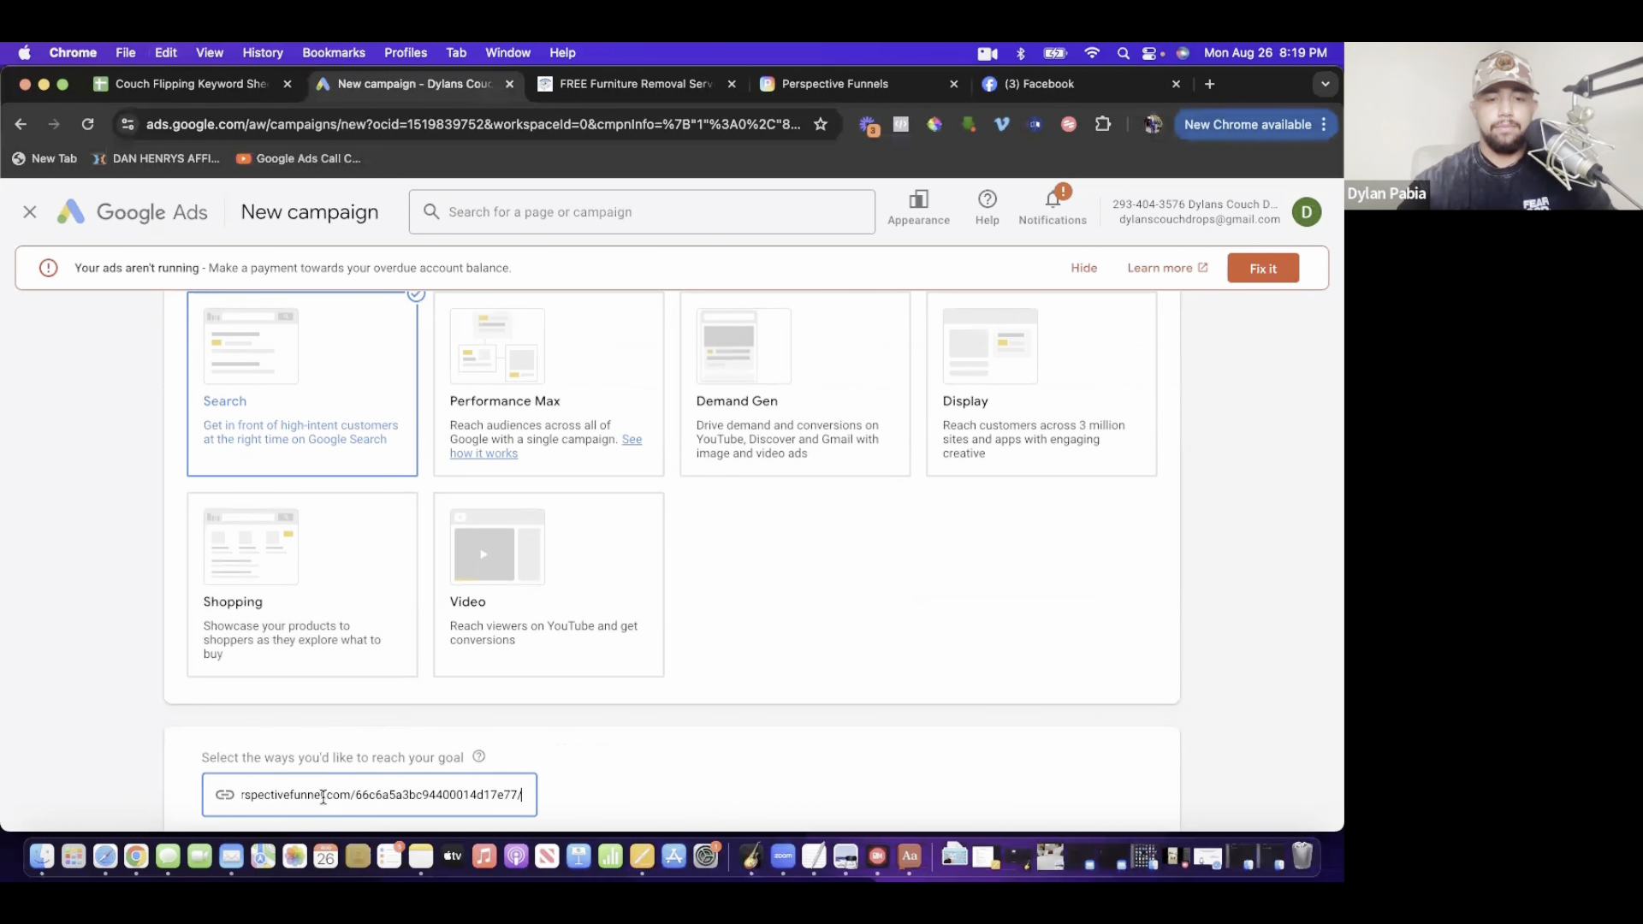
scroll(574, 763, down, 3)
click(1128, 723)
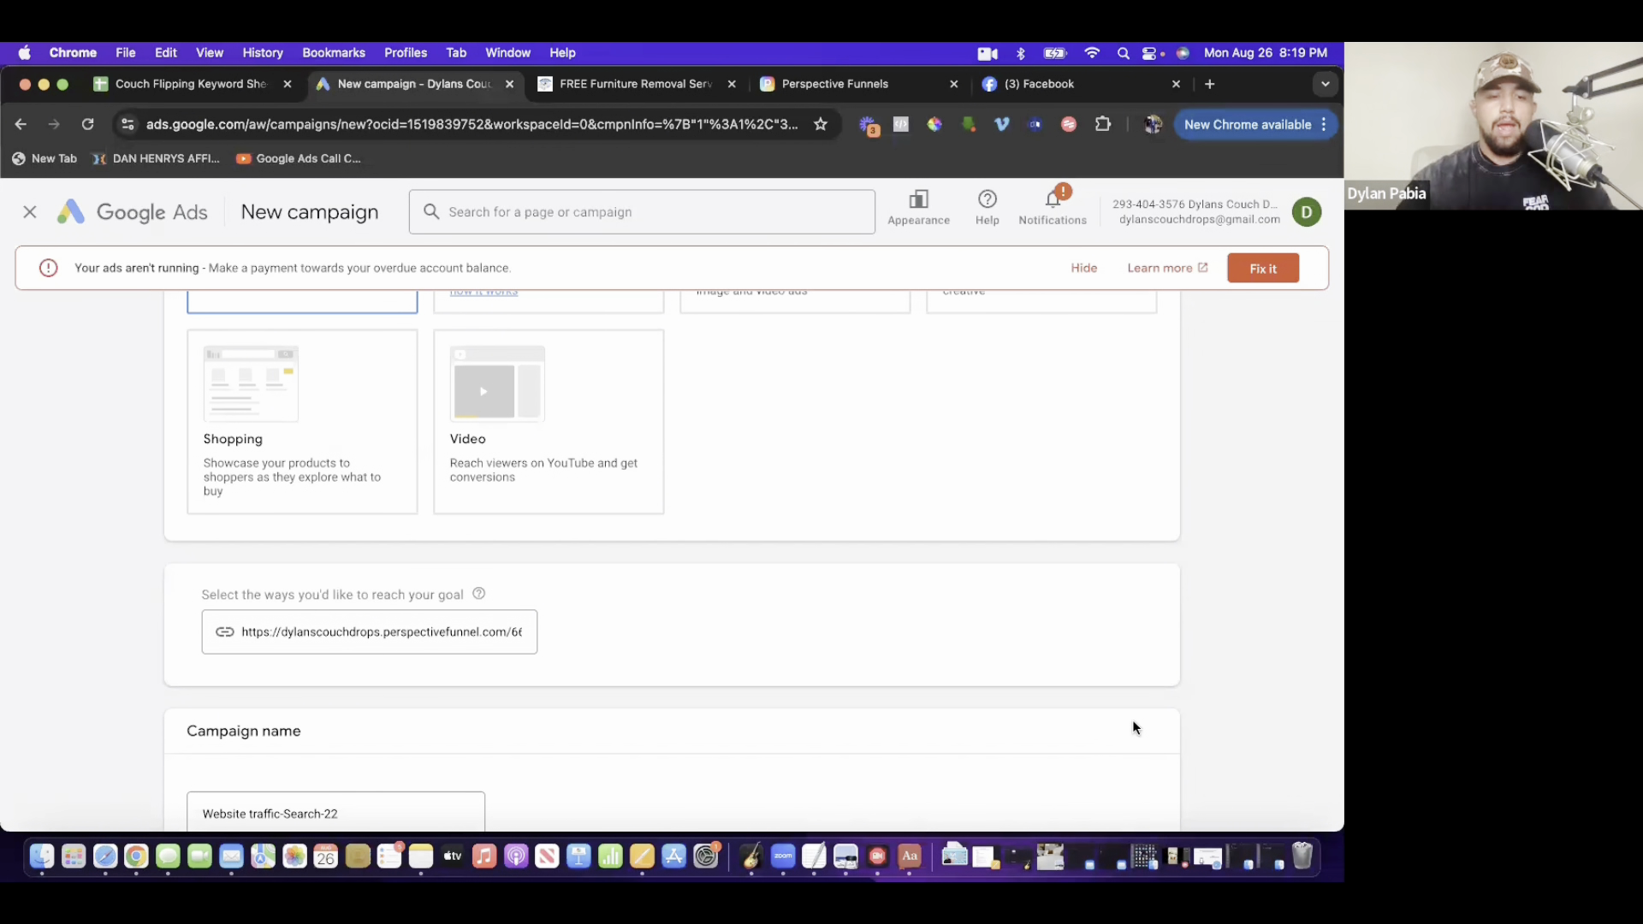
- Name the campaign "Furniture Donation Campaign" and start it as a new campaign instead of finishing the saved draft
scroll(1132, 728, down, 2)
click(380, 633)
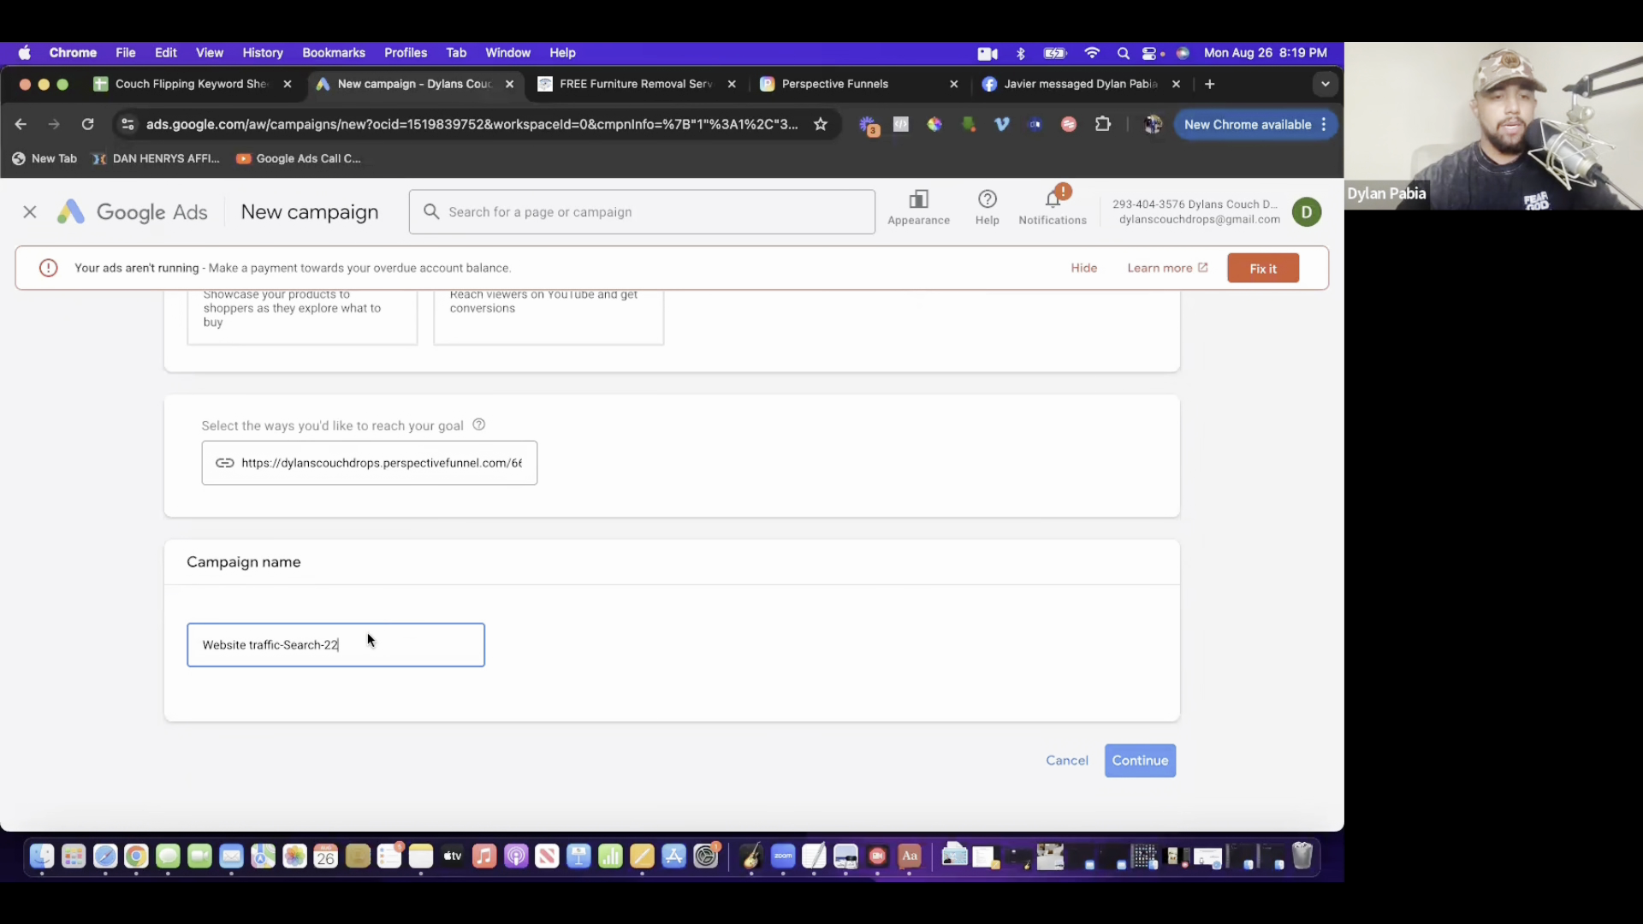
triple_click(354, 640)
text(Fu)
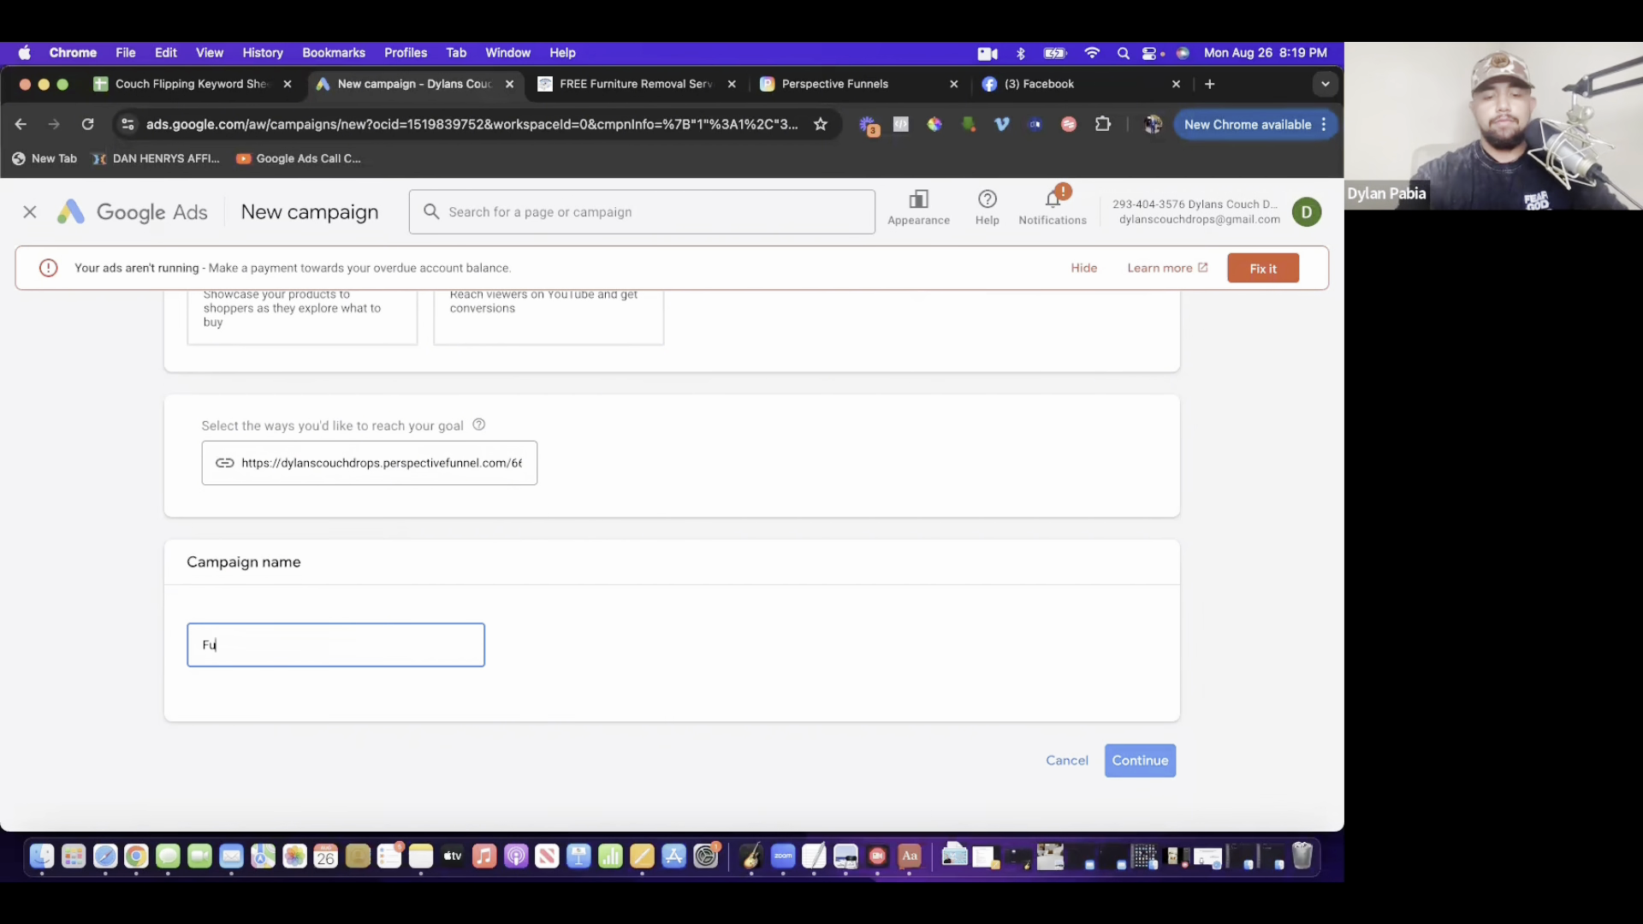
text(rniture Dona)
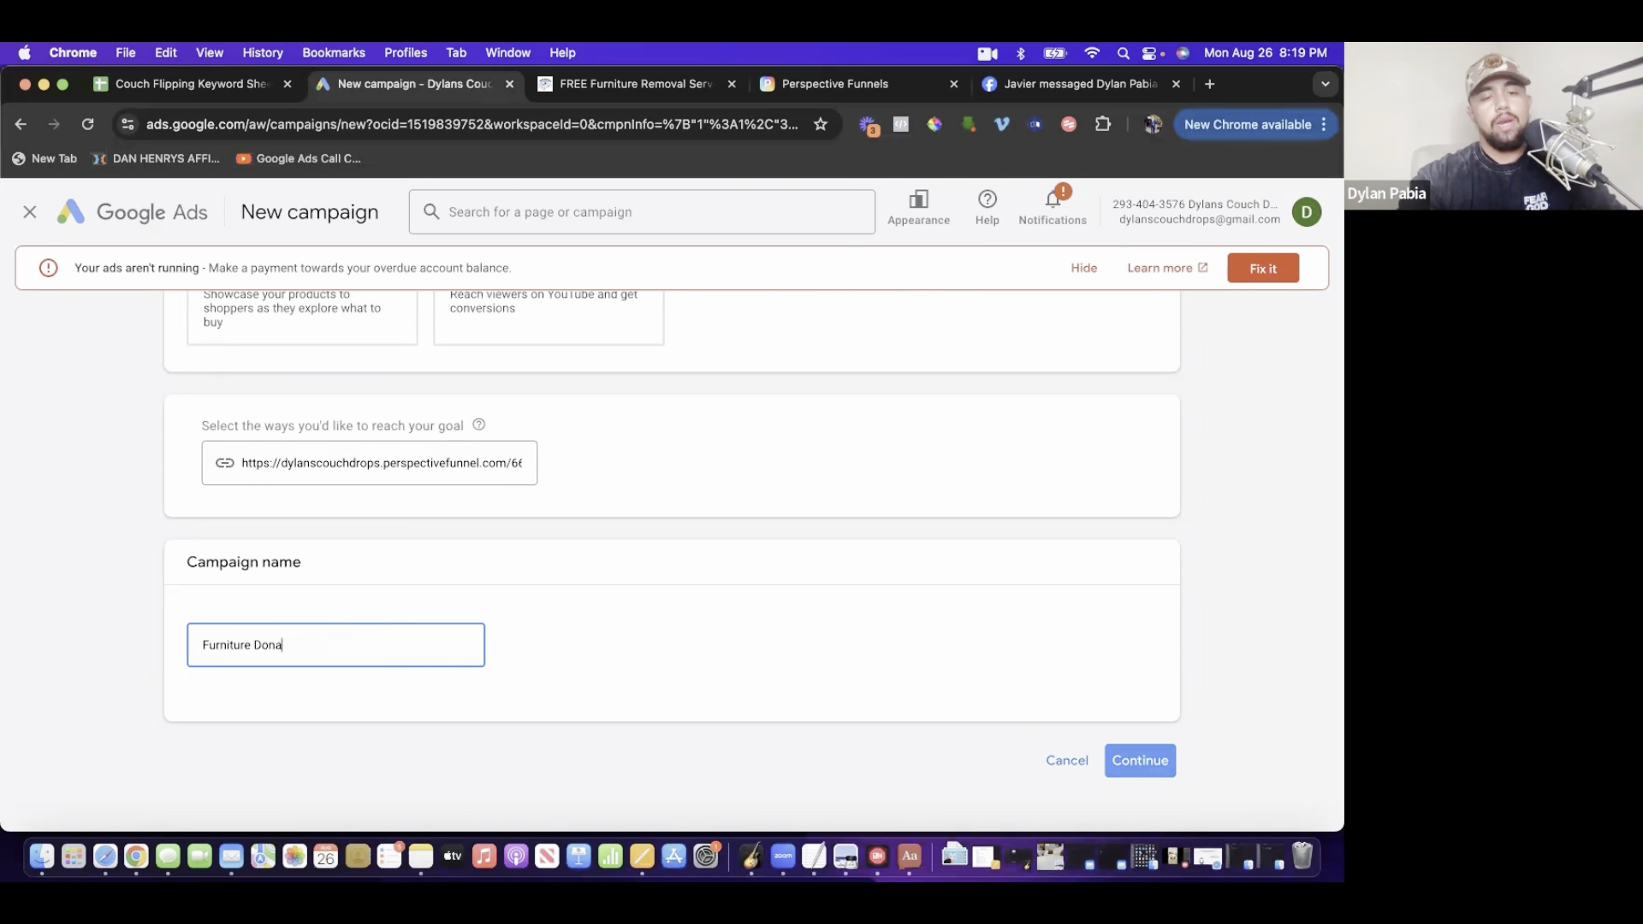
text(tion Campaign)
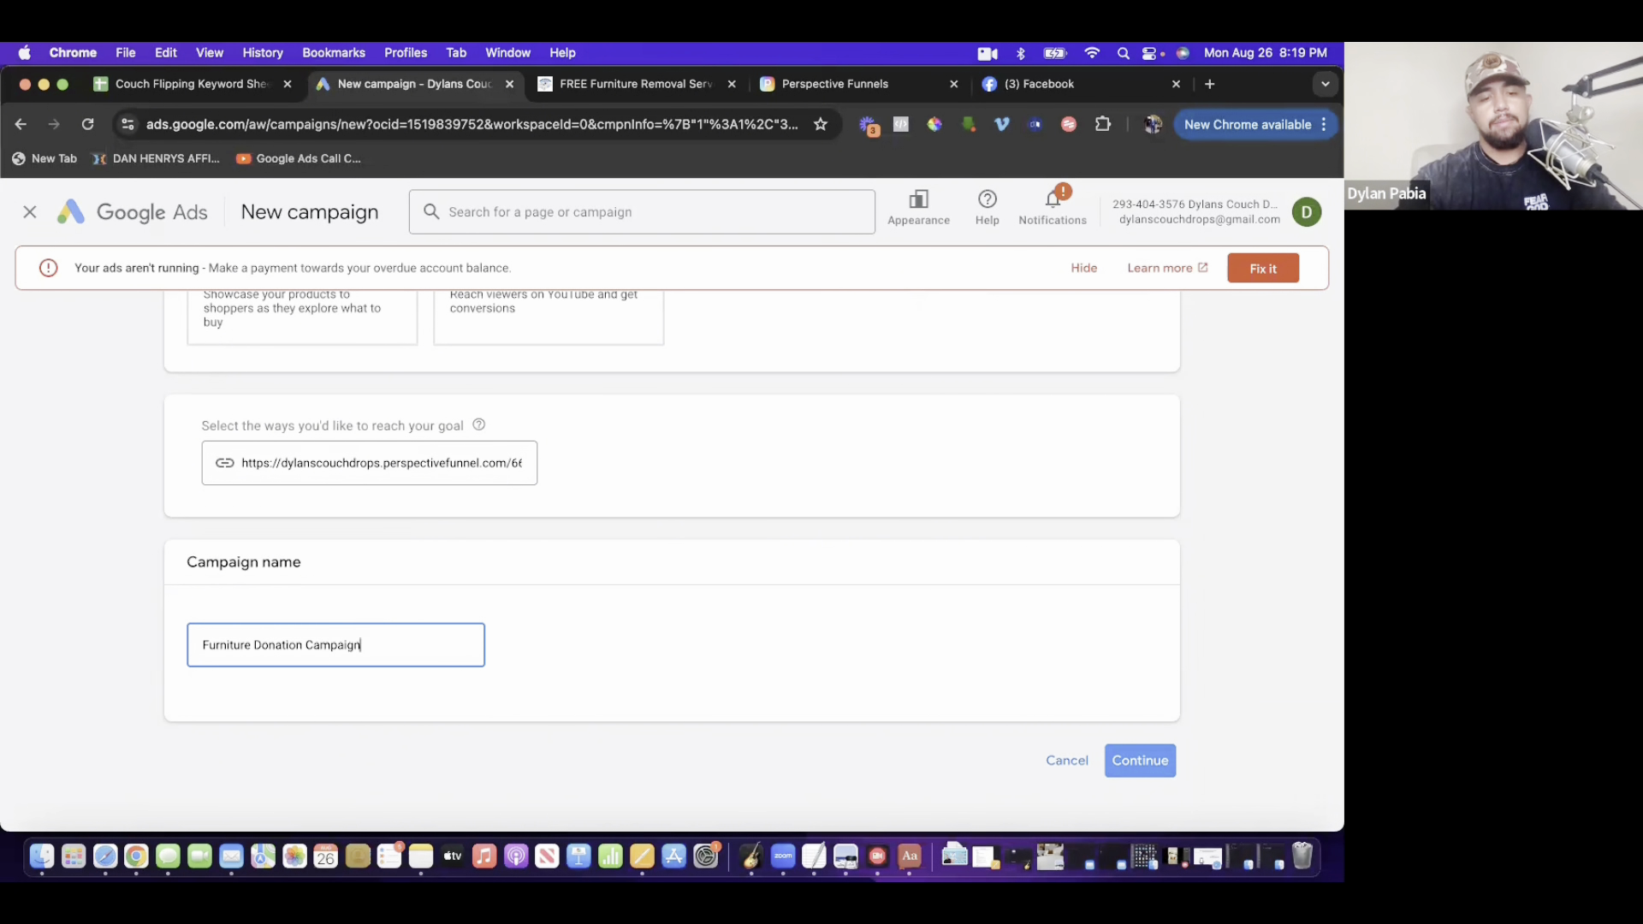
click(1160, 766)
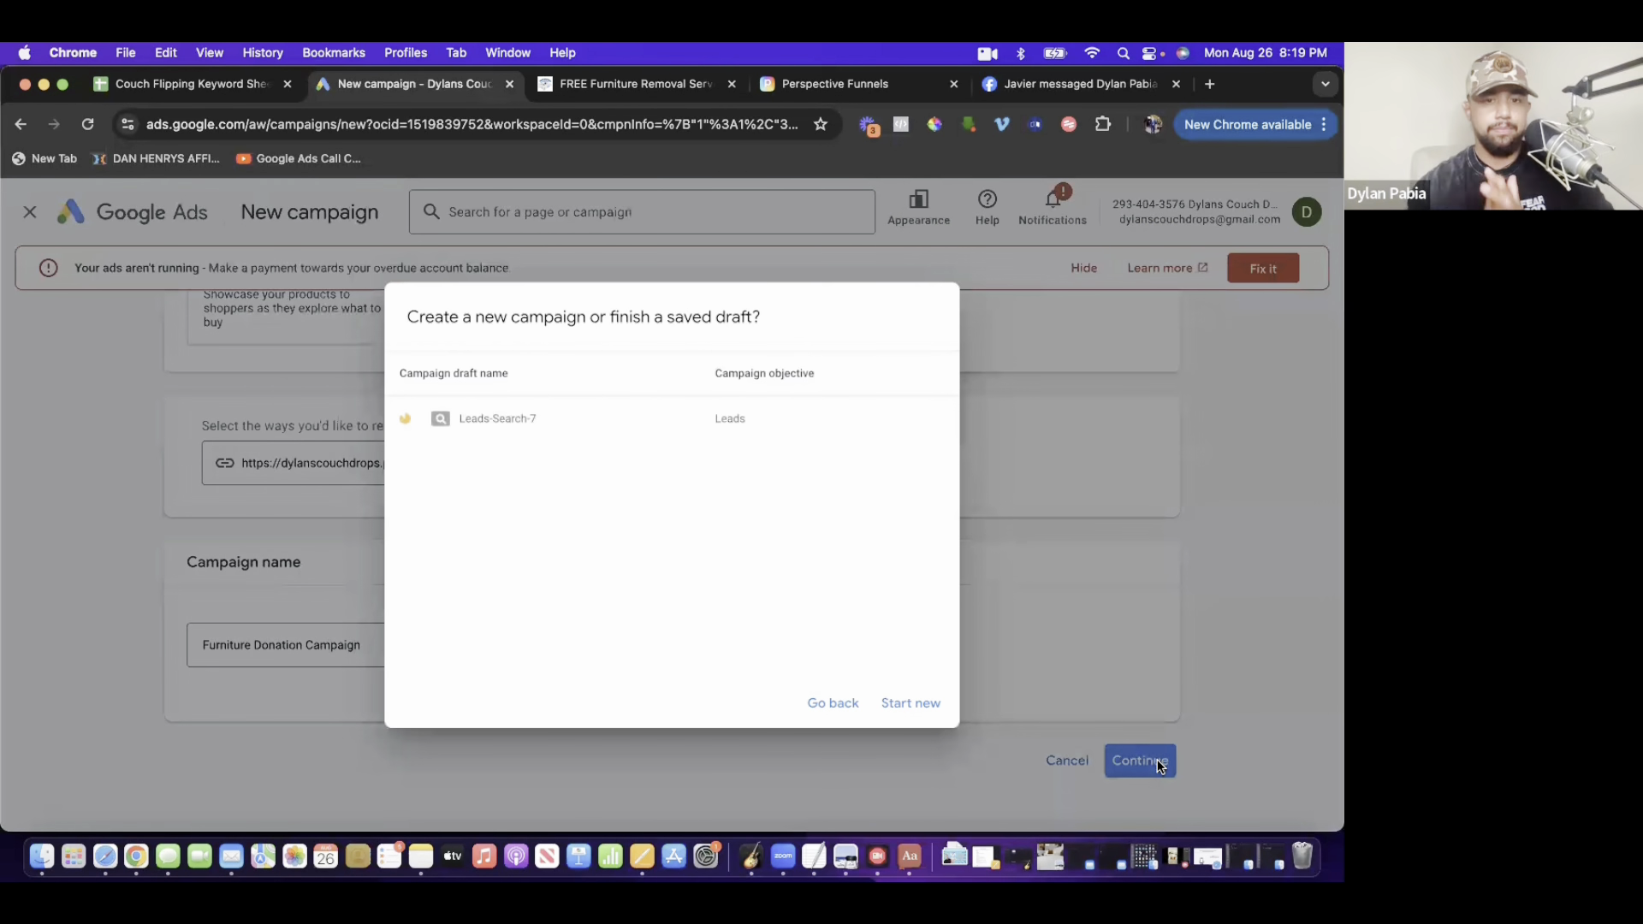
click(911, 700)
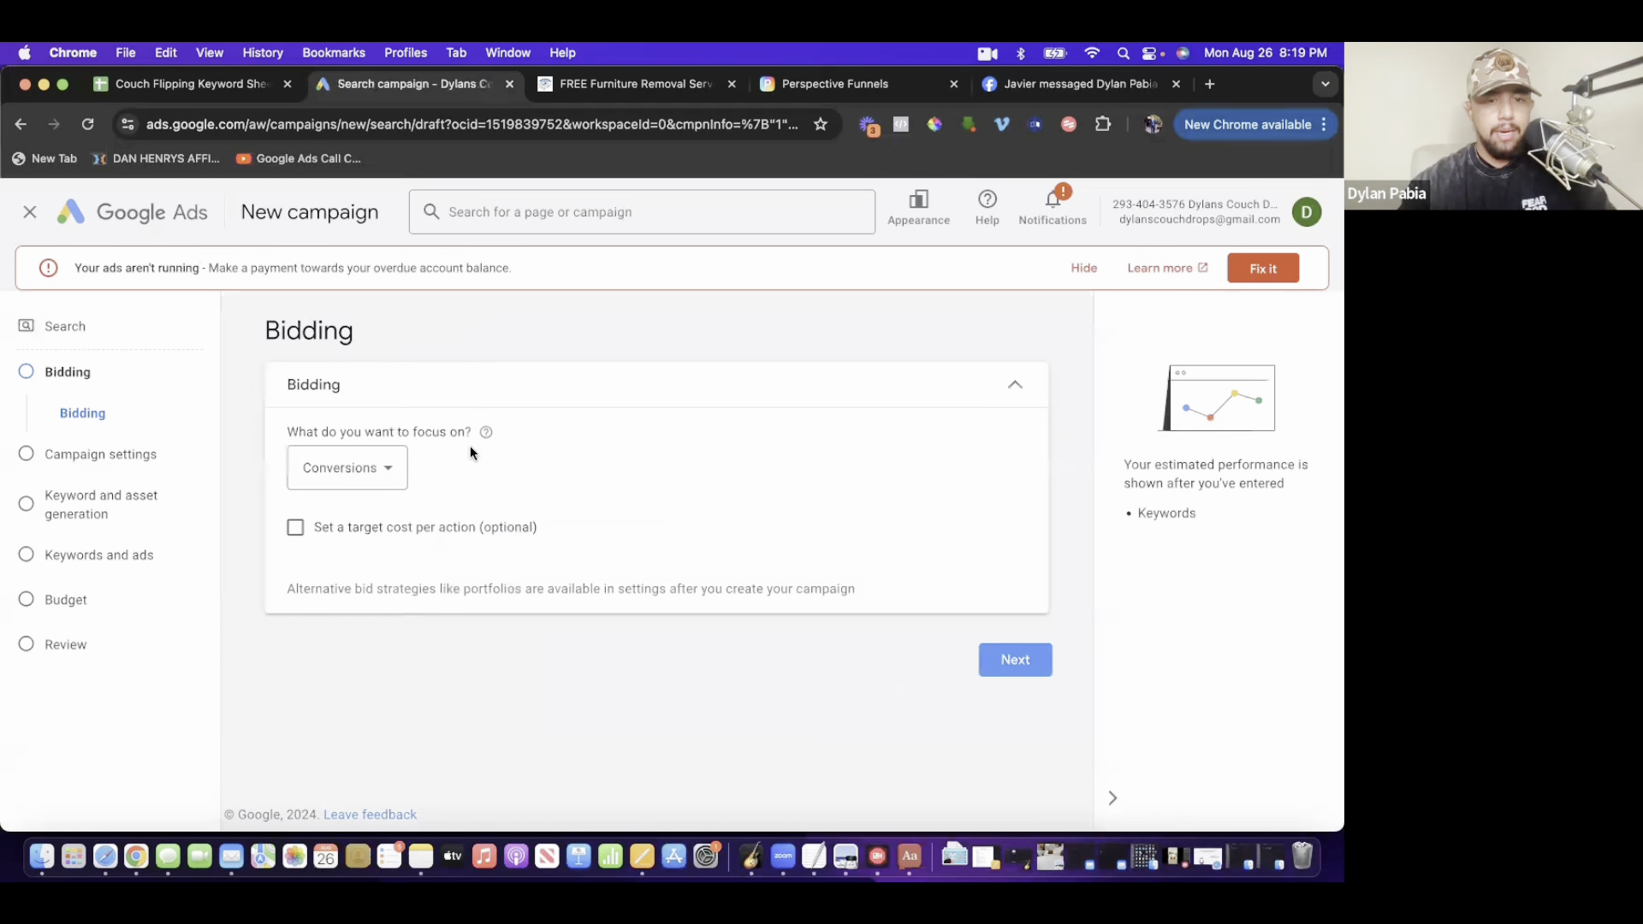
- Set the bidding focus to Clicks without a maximum cost per click limit and proceed to the campaign settings
click(384, 435)
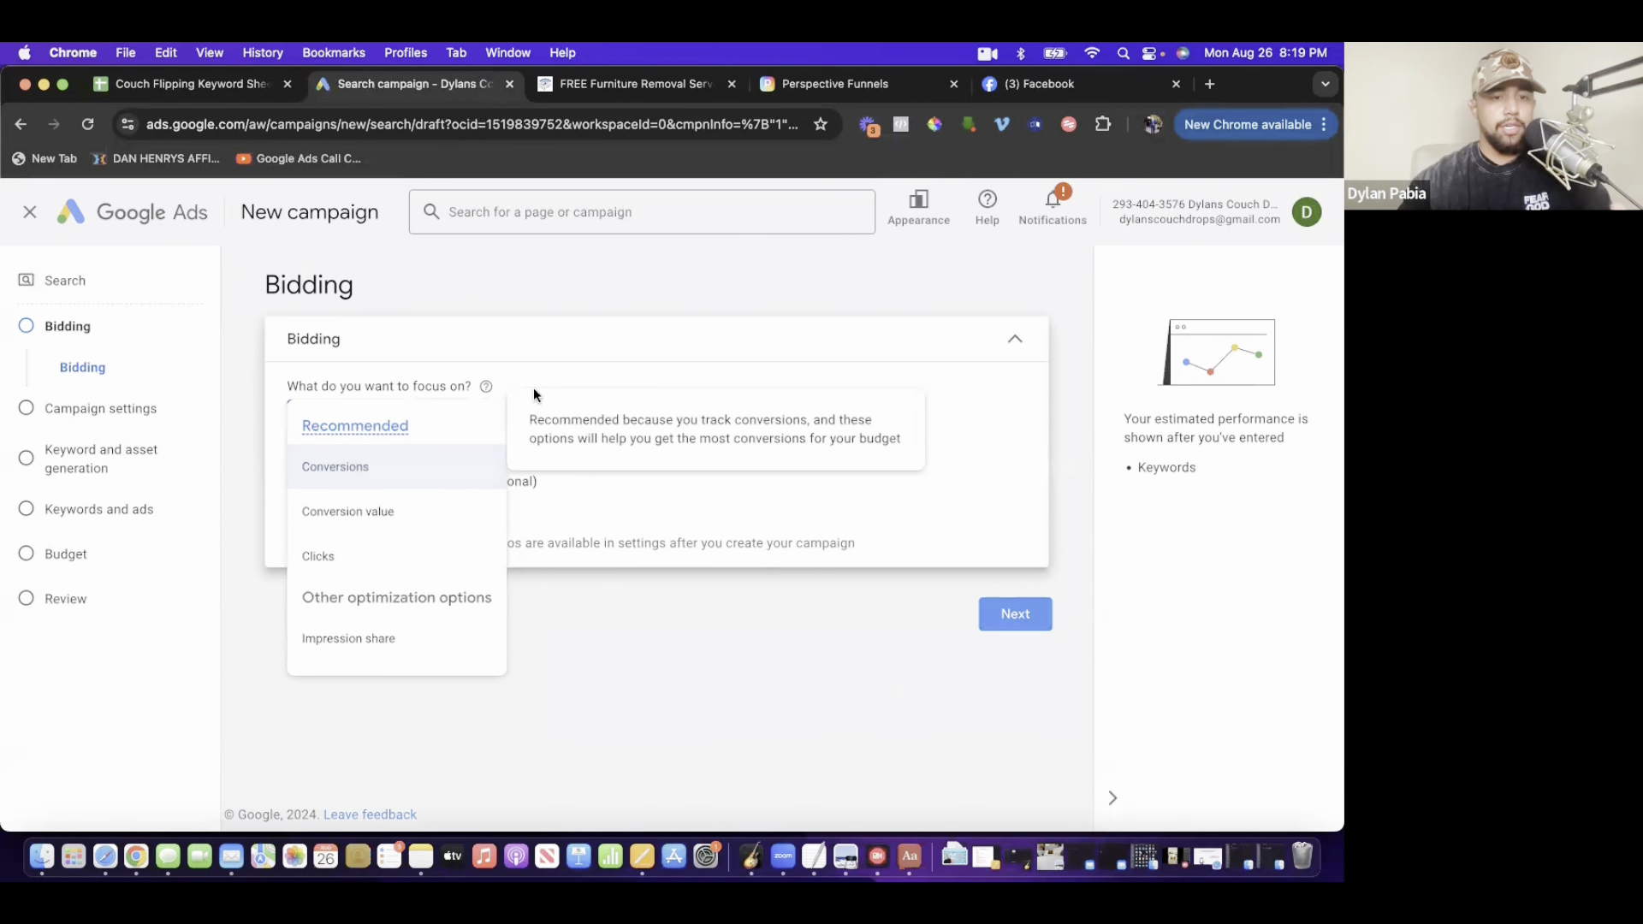
click(401, 561)
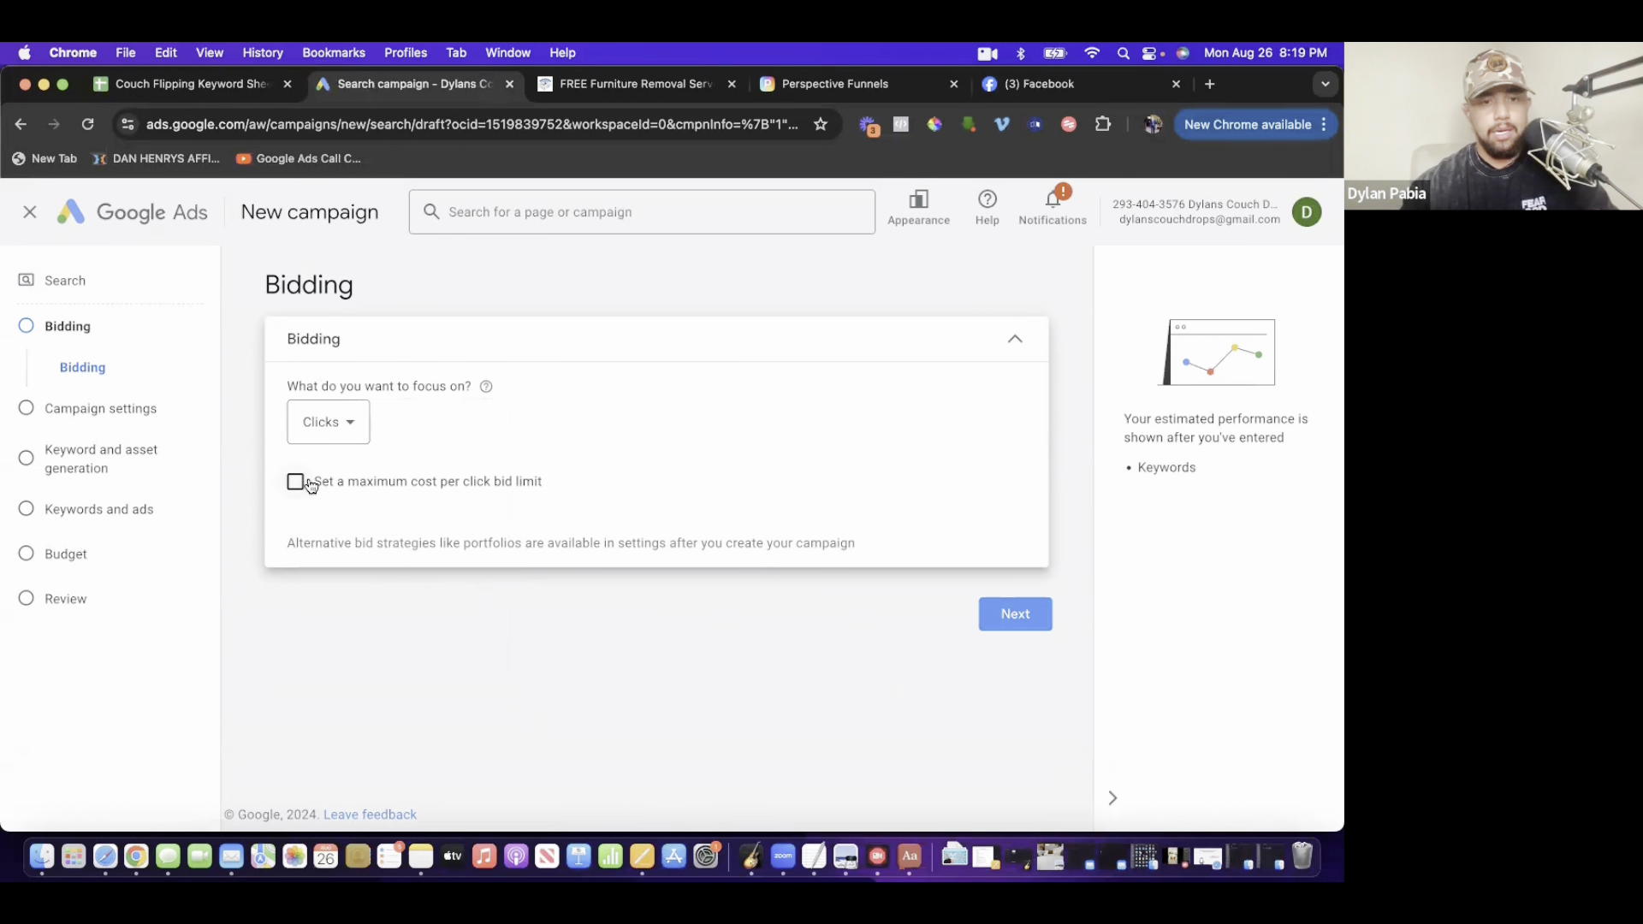
click(1036, 615)
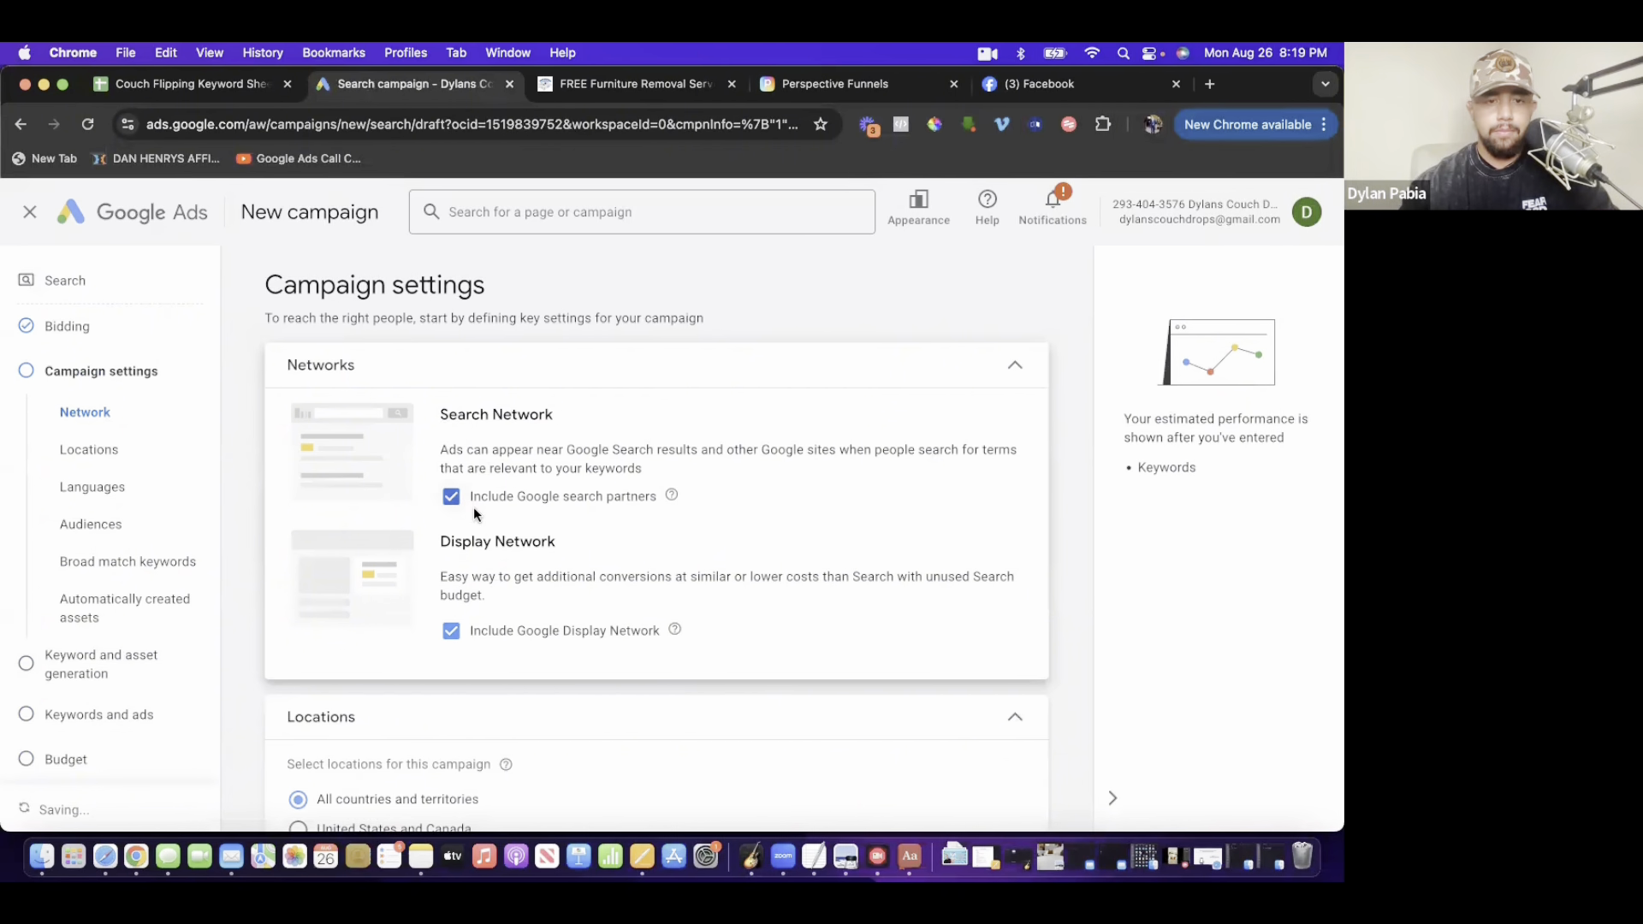
- Exclude the Google Display Network and Google search partners from the campaign's networks
click(451, 632)
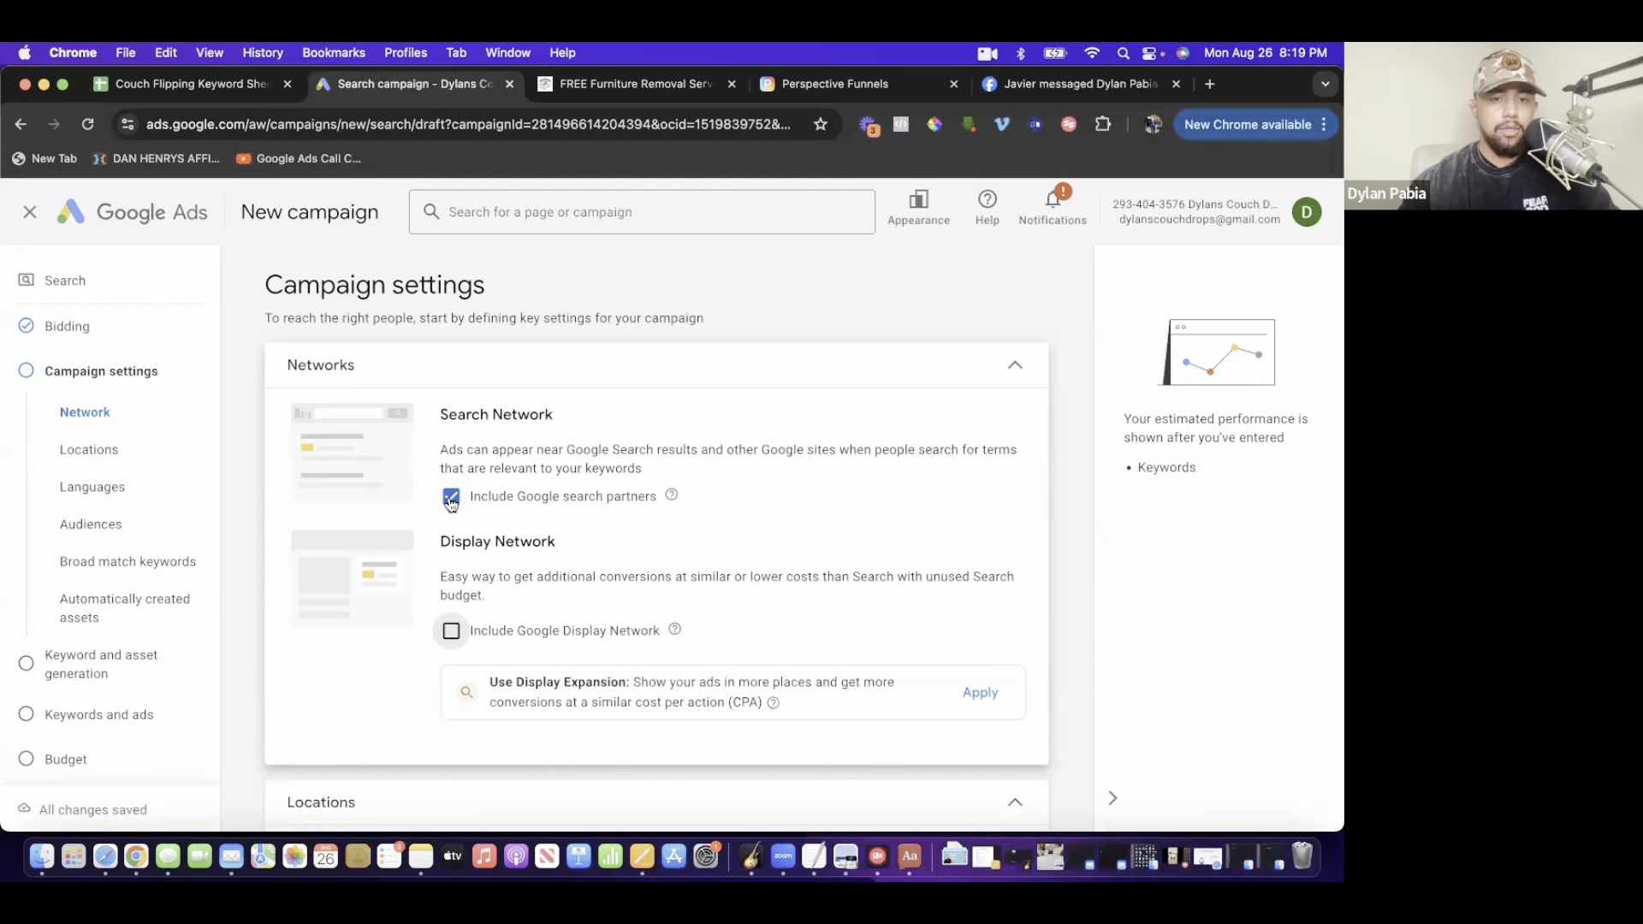
click(451, 498)
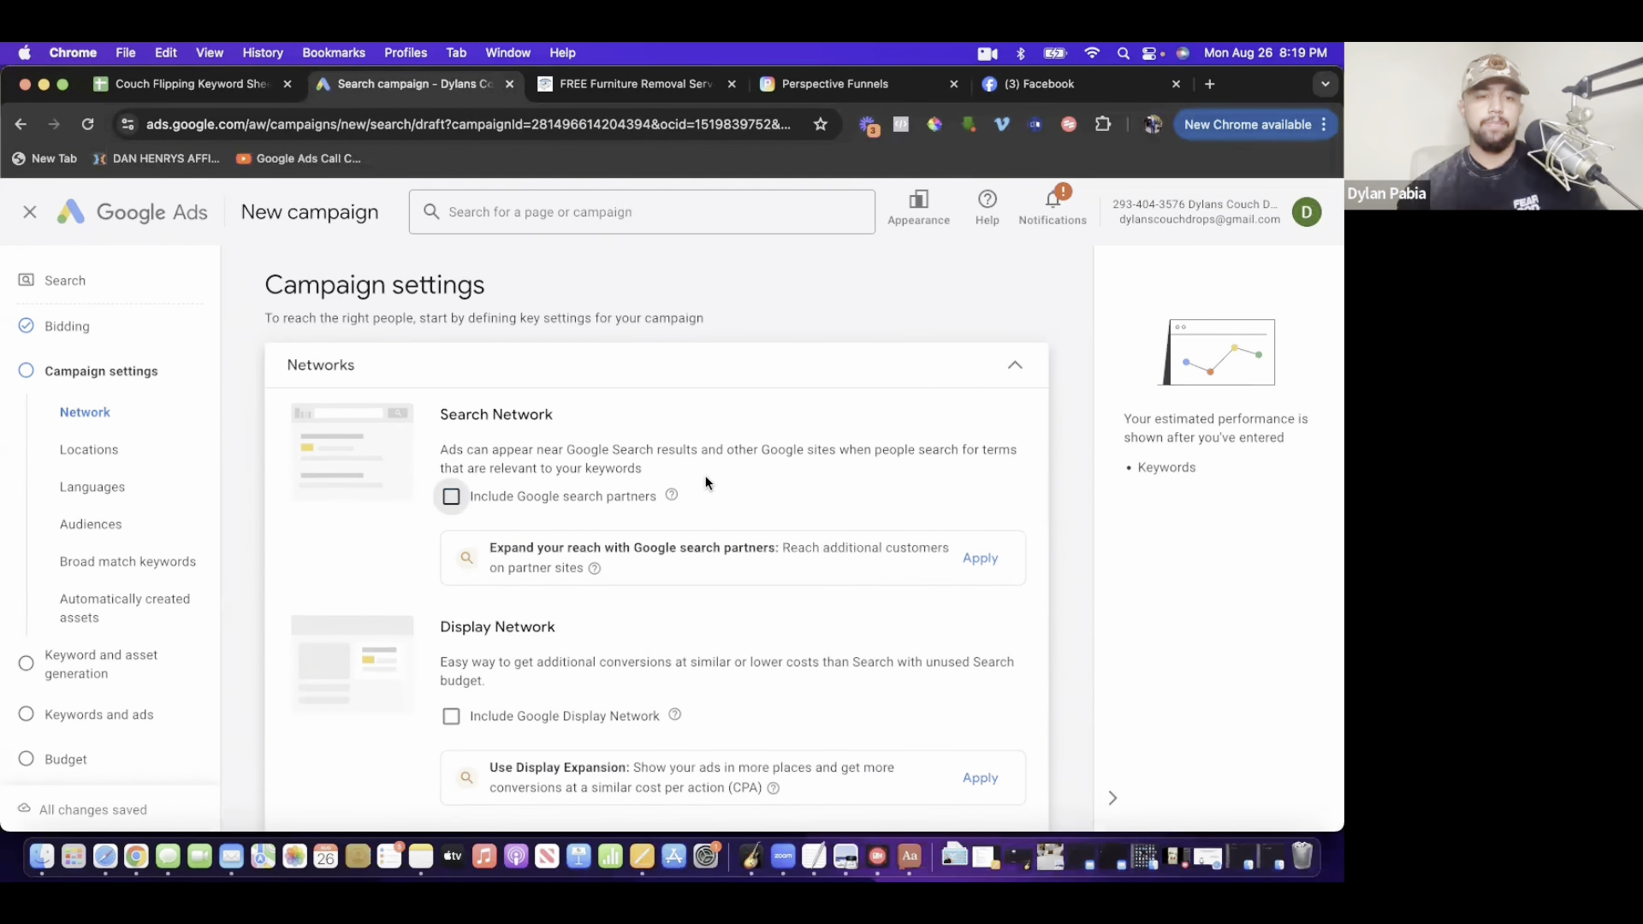
- Target a custom location for the campaign using Radius in the advanced search and include 20 mi around Columbus, GA
scroll(705, 481, down, 6)
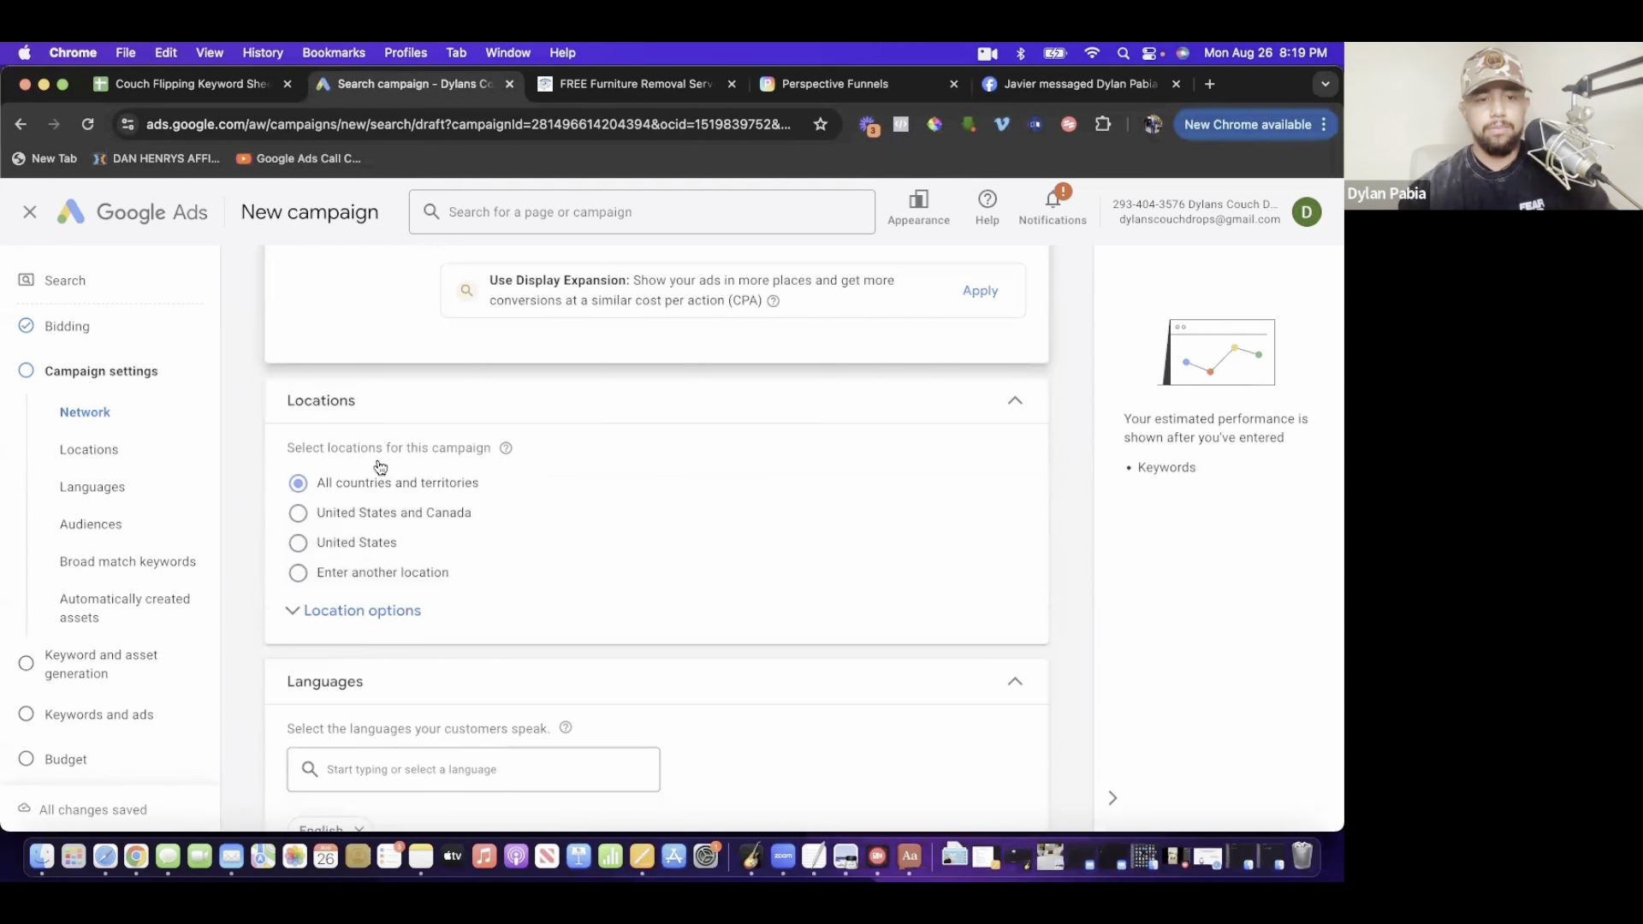
click(300, 574)
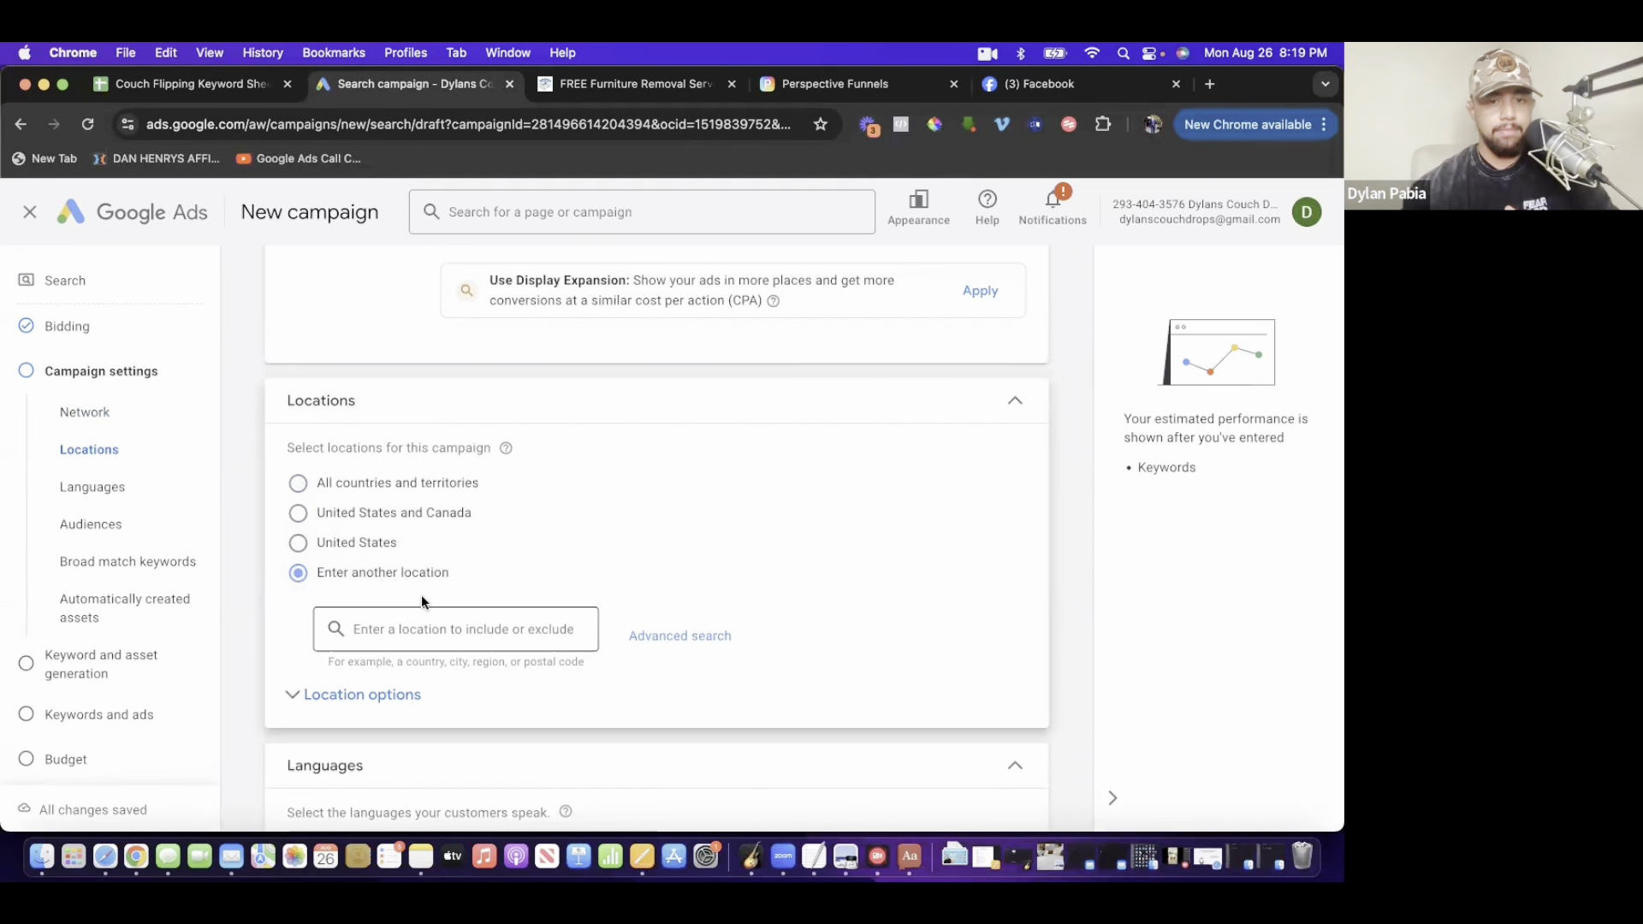
click(697, 643)
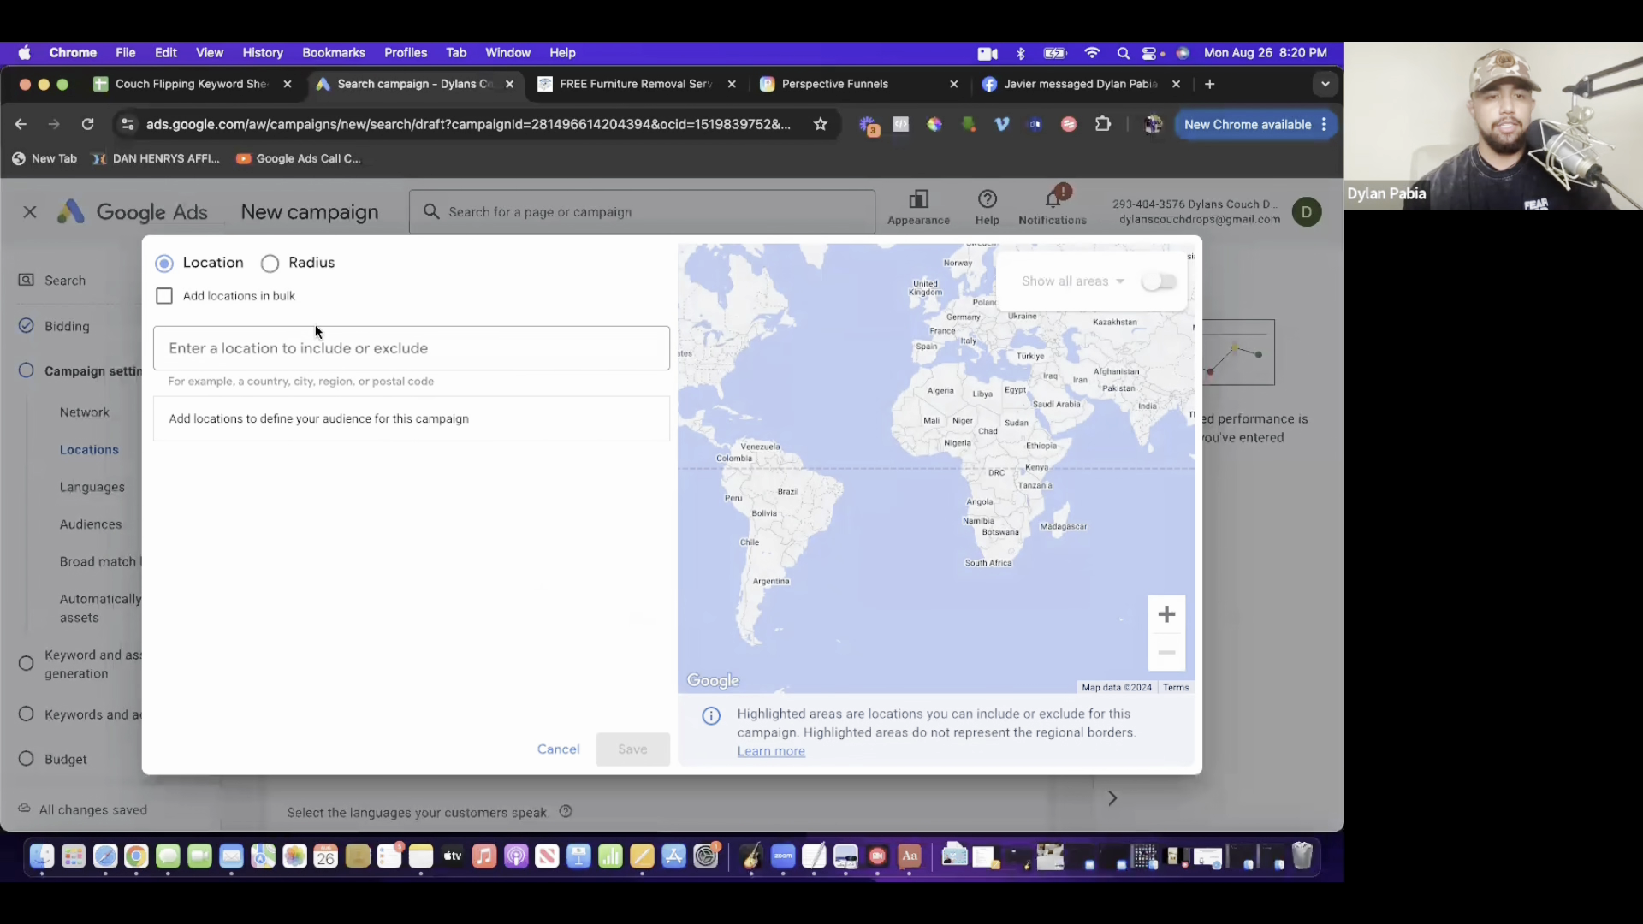
click(567, 751)
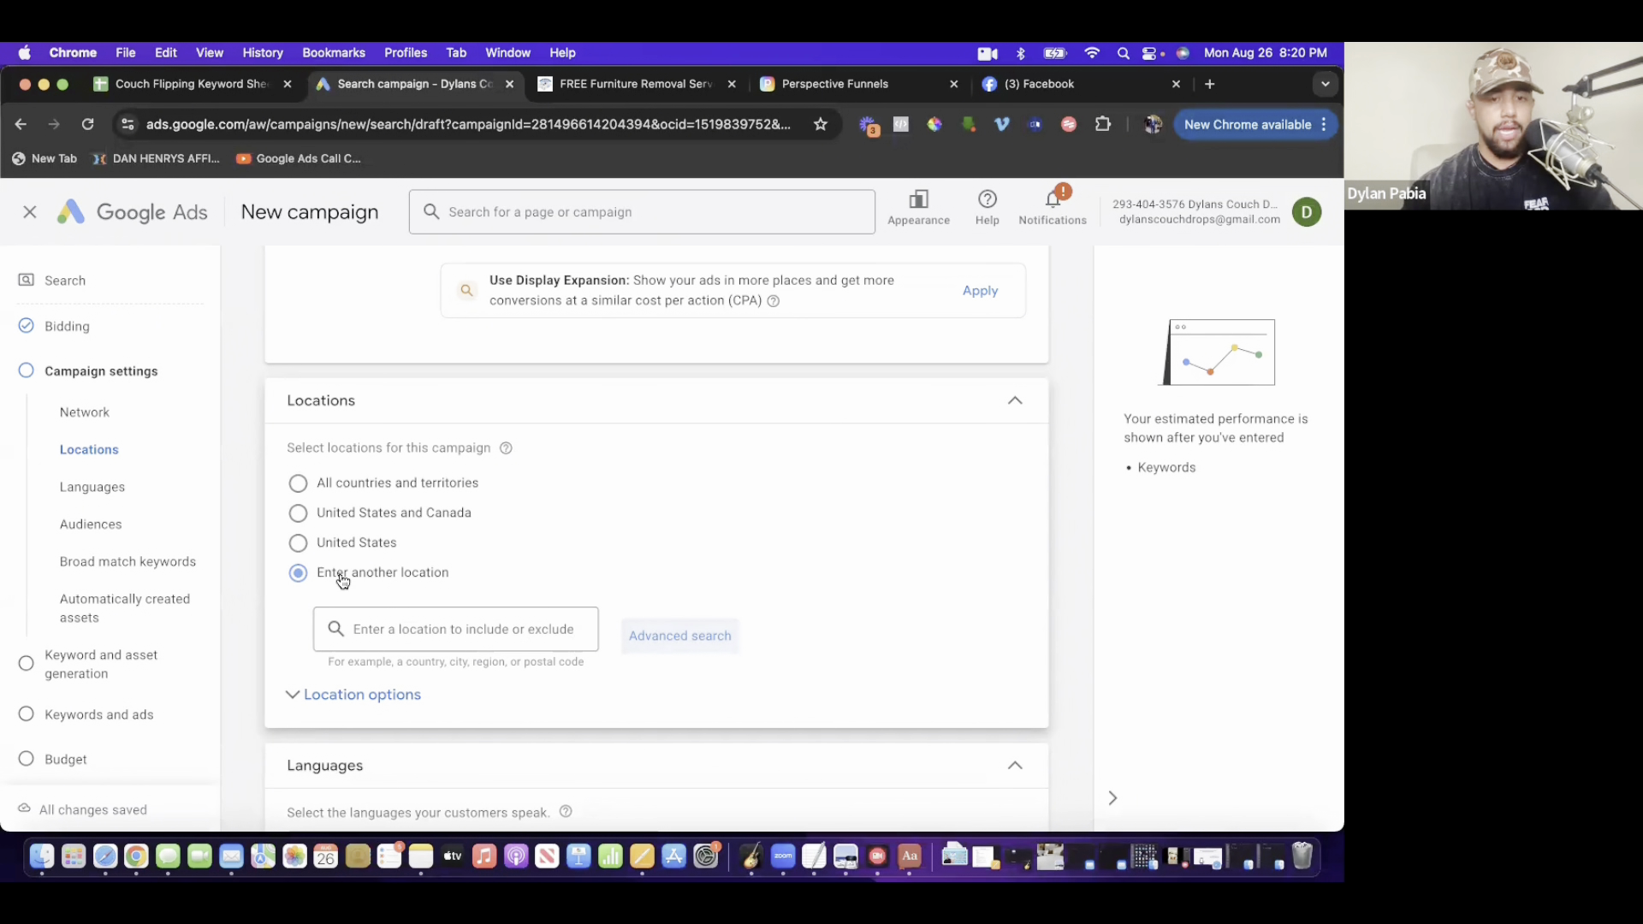
click(695, 644)
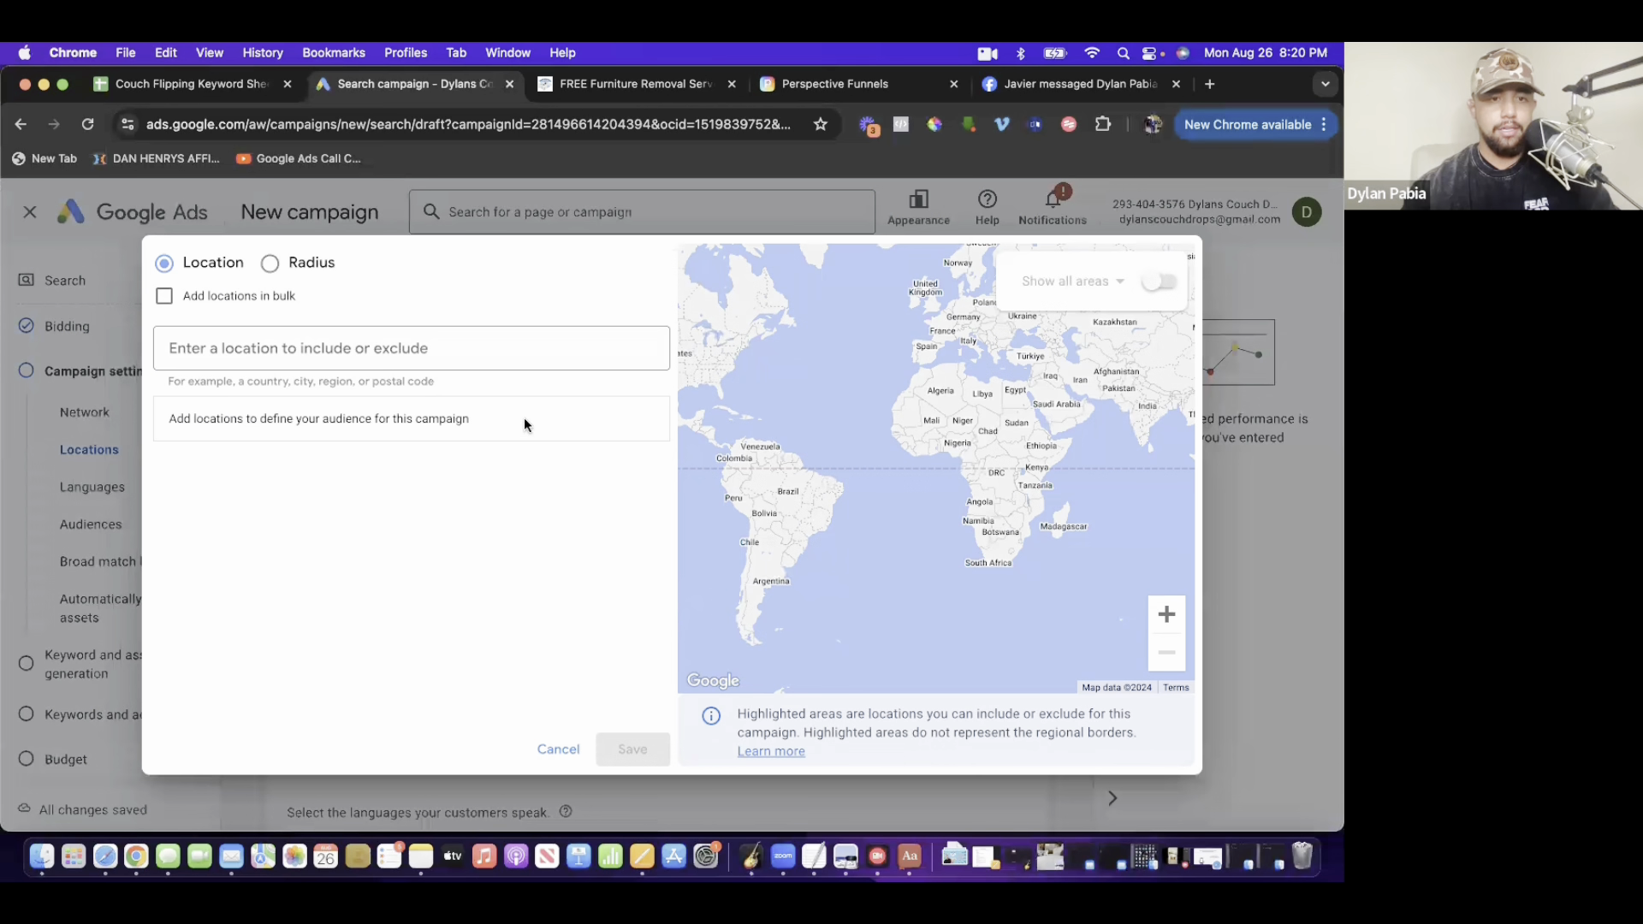
click(300, 270)
click(319, 356)
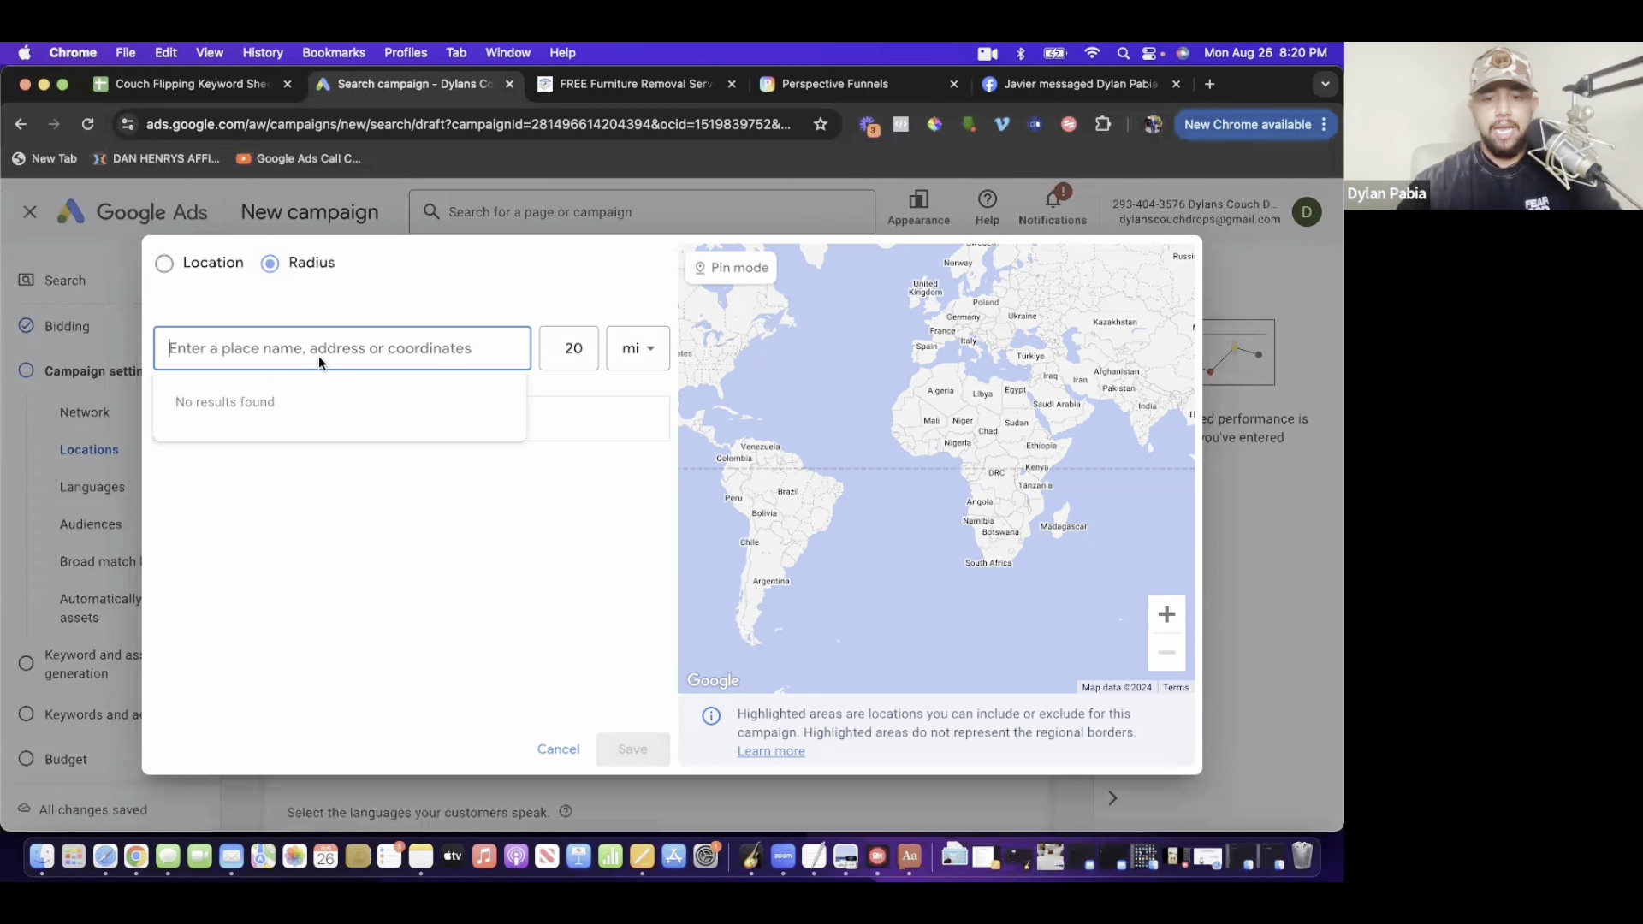
text(Columbus)
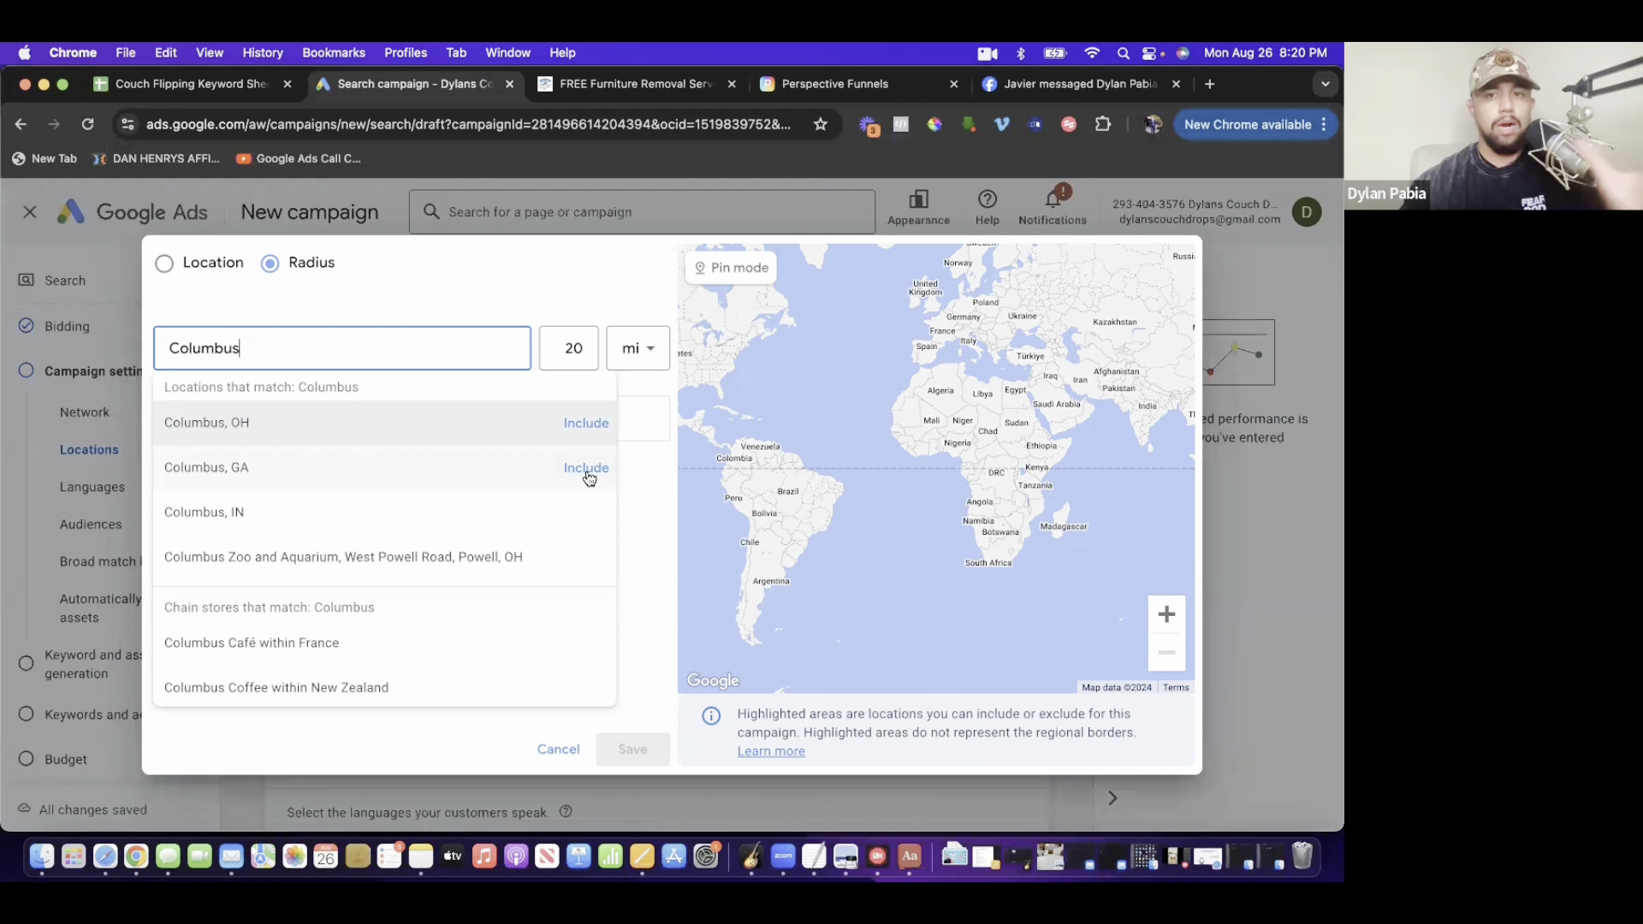
click(586, 469)
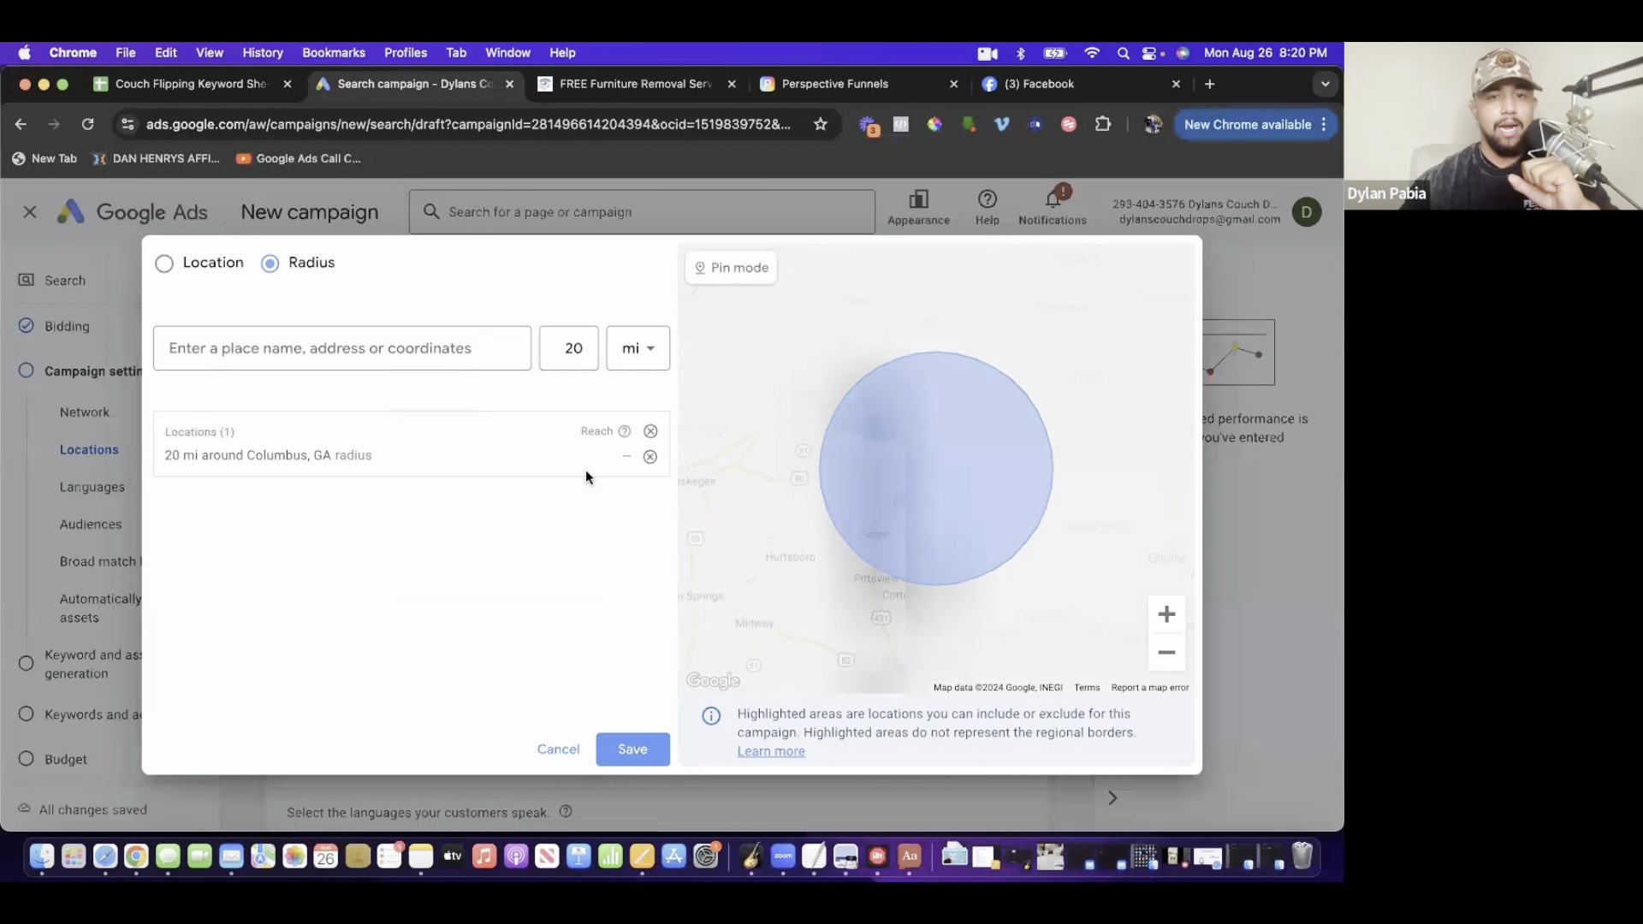
- Set the radius value to 50 mi and save the location targeting
click(582, 348)
key(BackSpace)
key(BackSpace)
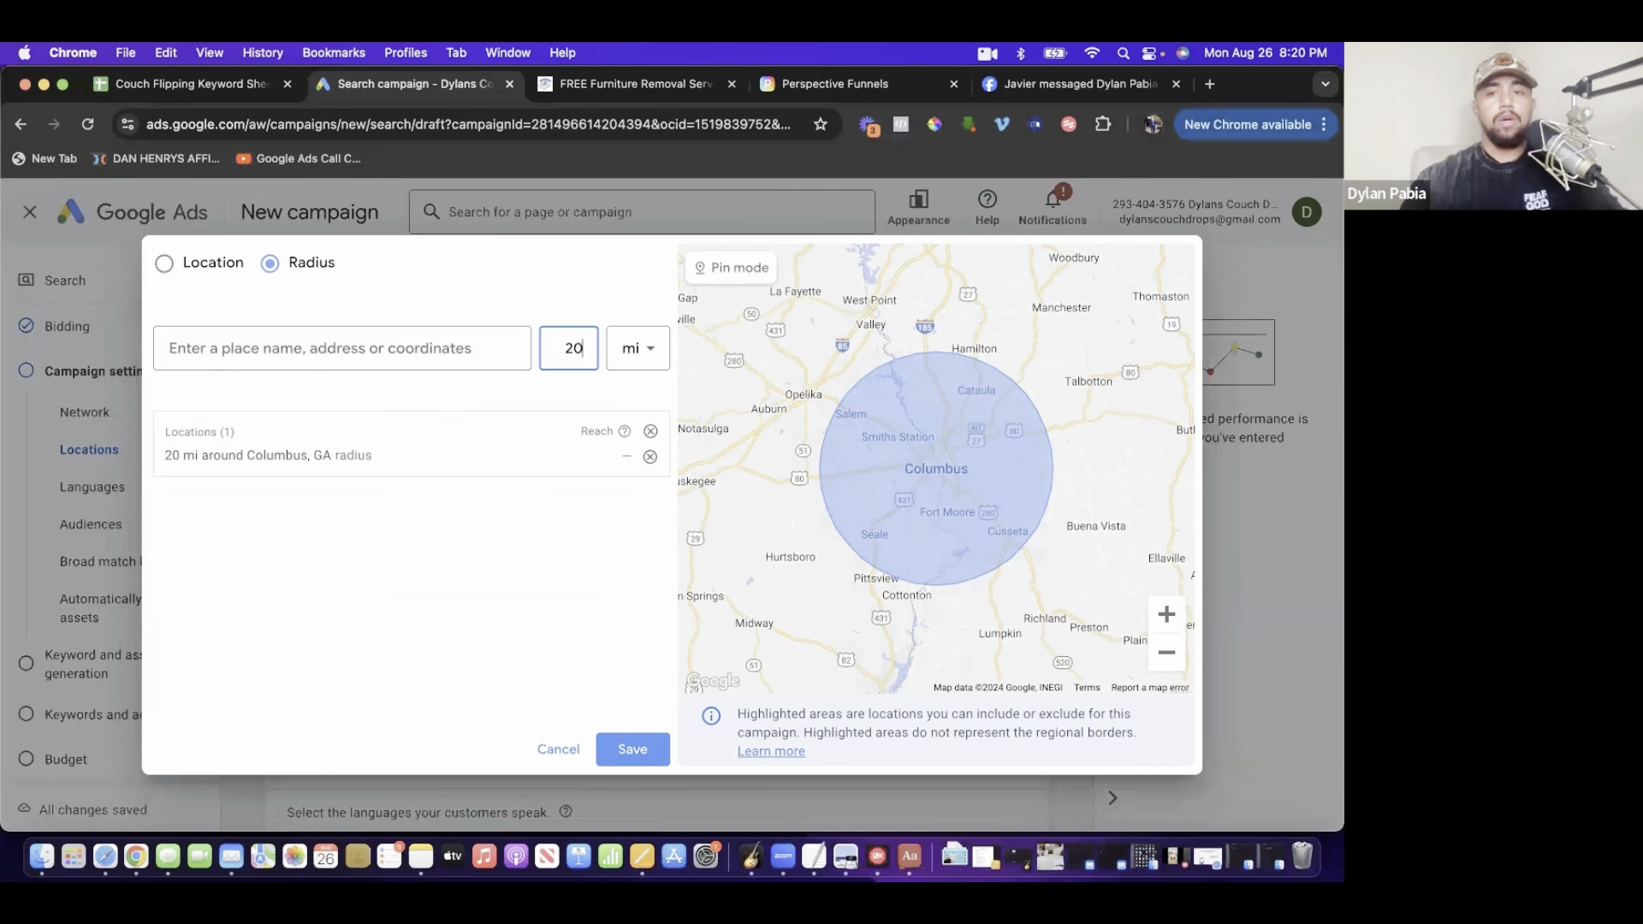
text(40)
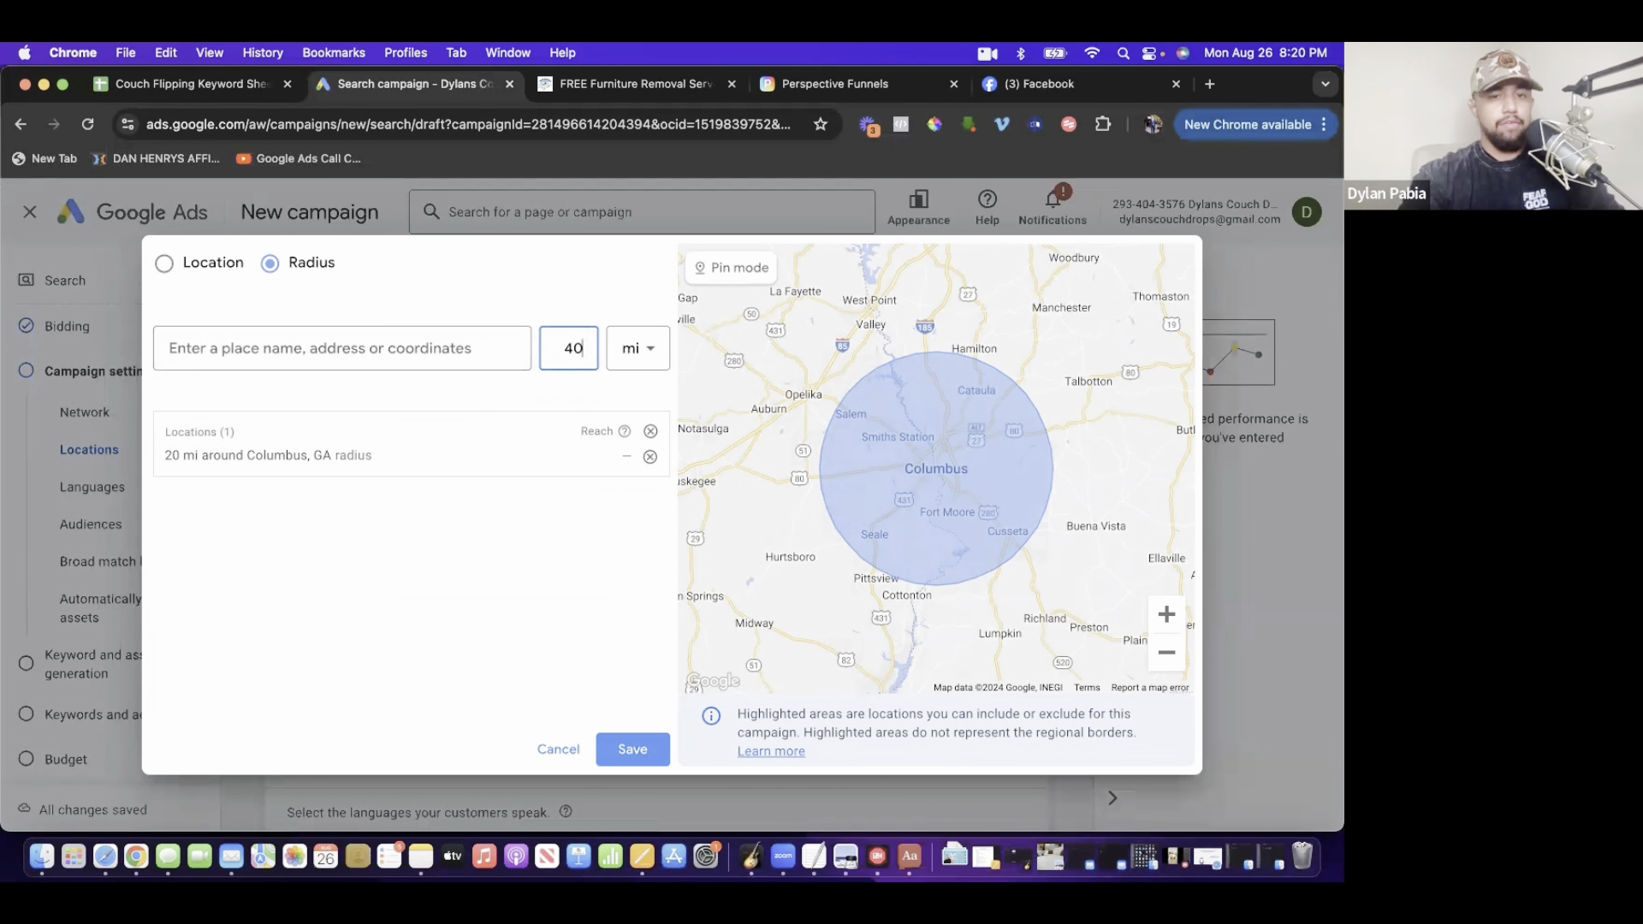
key(BackSpace)
key(BackSpace)
text(50)
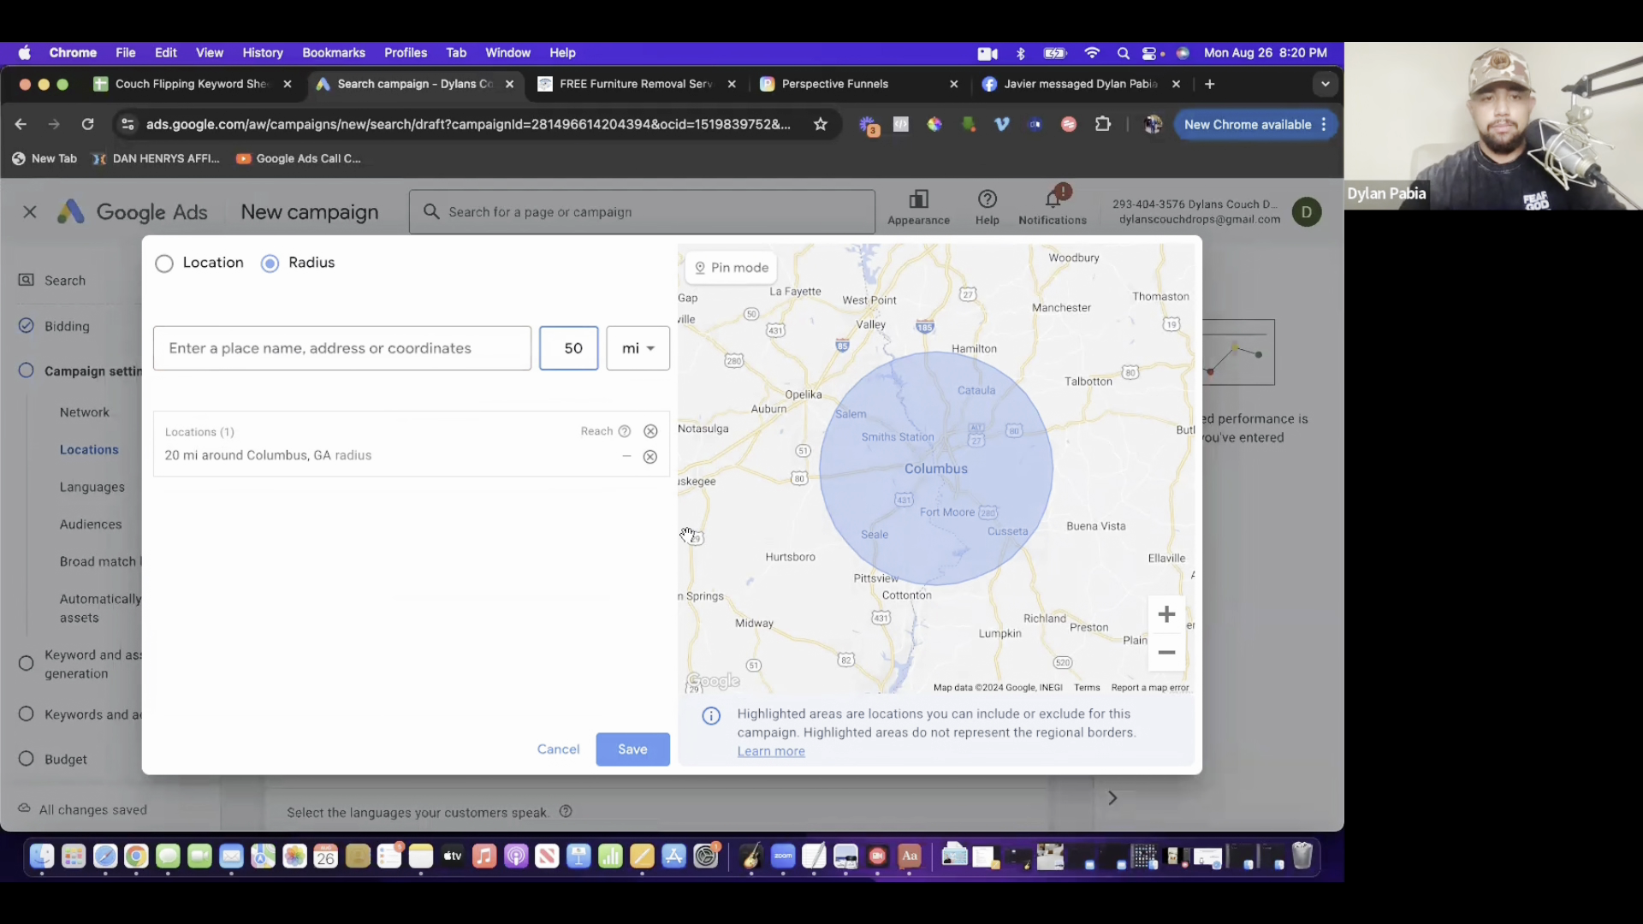
click(646, 747)
- Review the campaign's language, broad match keyword and automatically created asset settings
scroll(619, 447, down, 5)
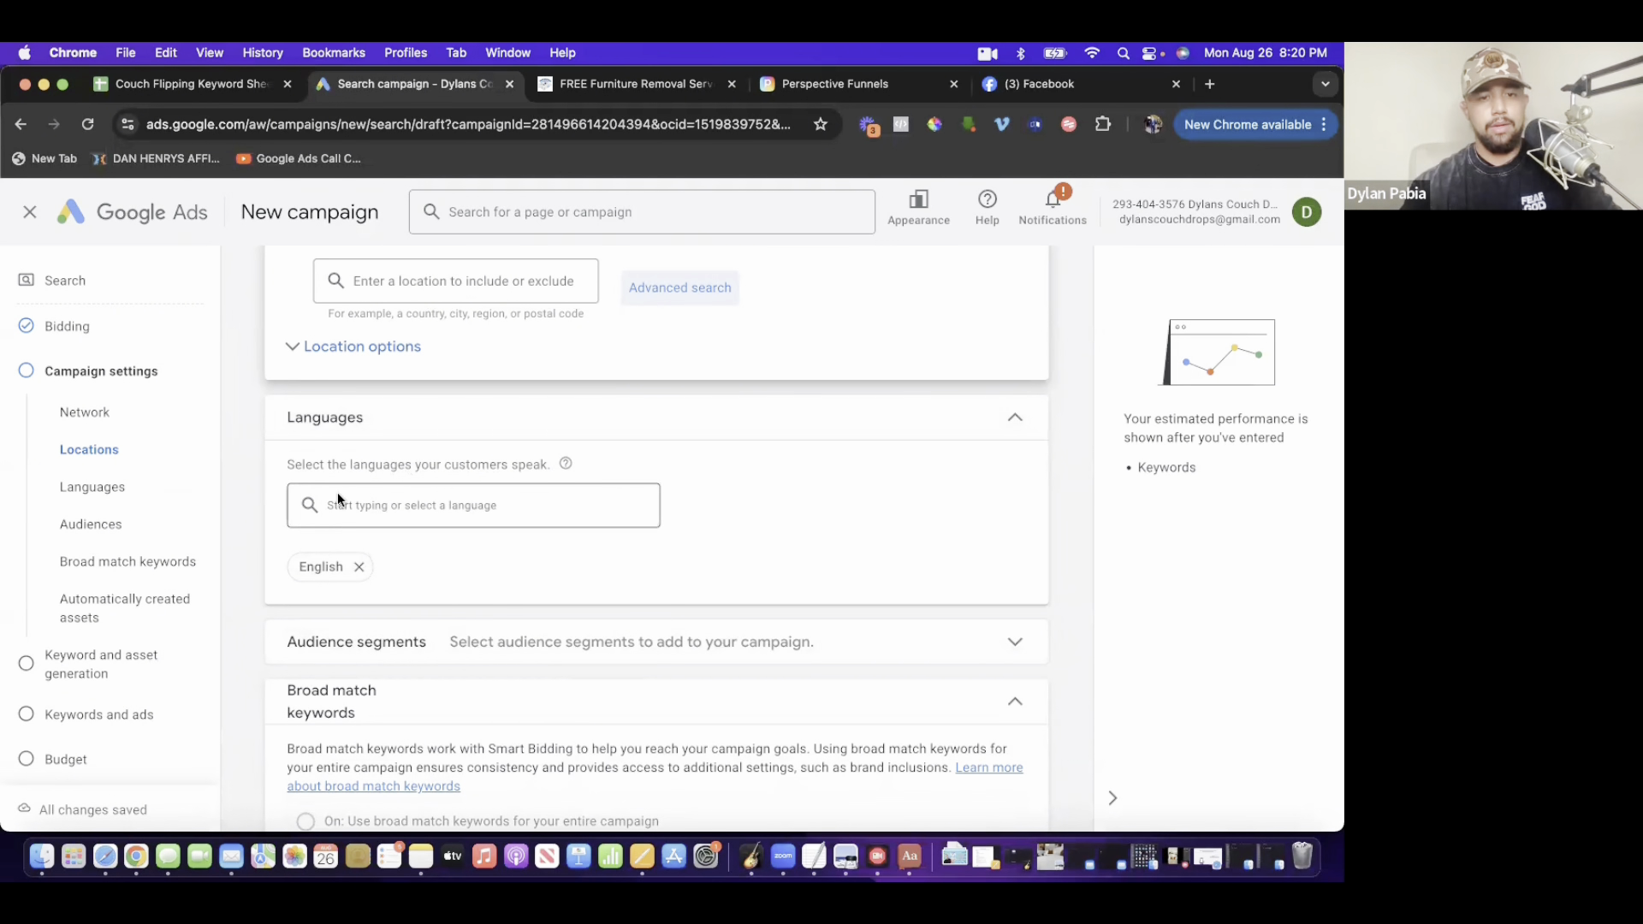
drag(302, 467, 468, 466)
click(517, 454)
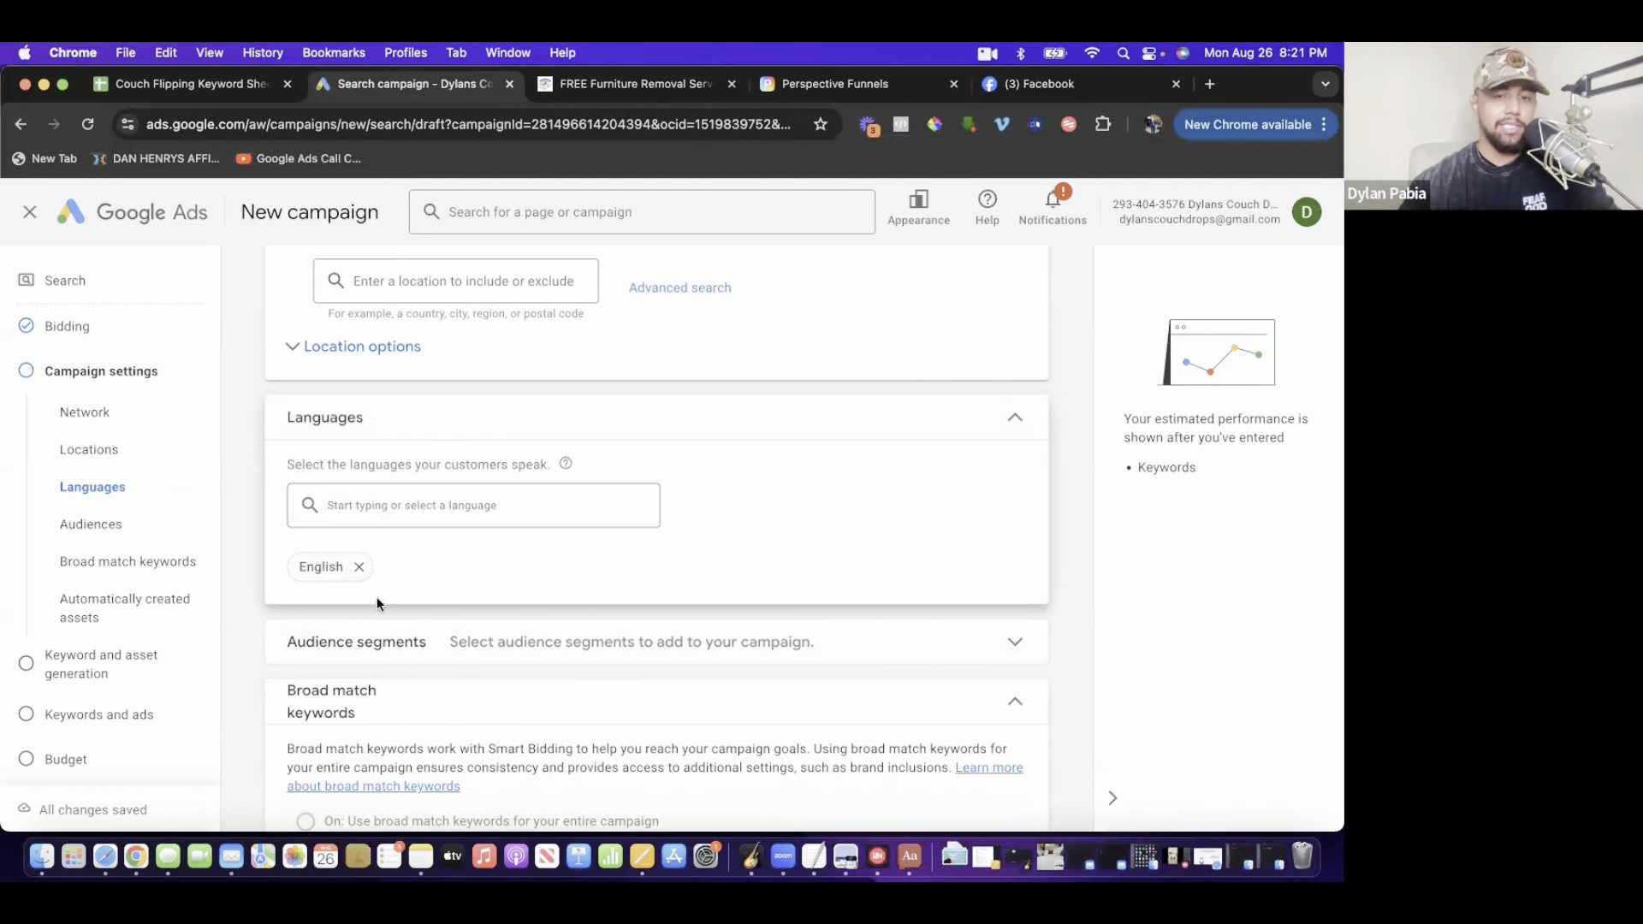
scroll(376, 603, down, 5)
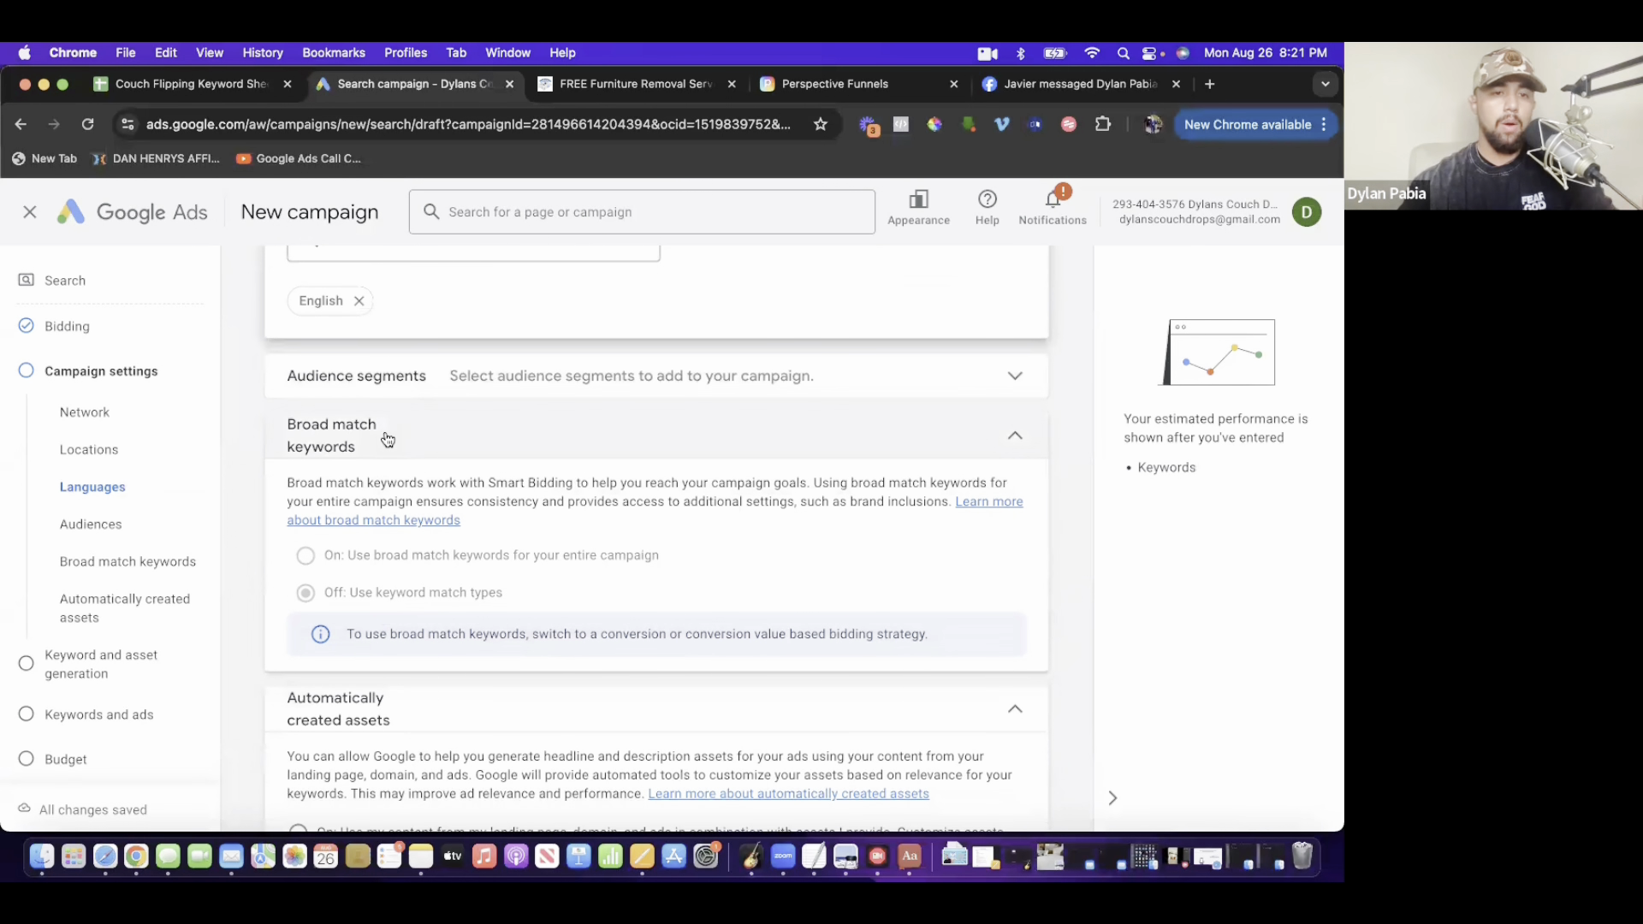
scroll(387, 439, up, 3)
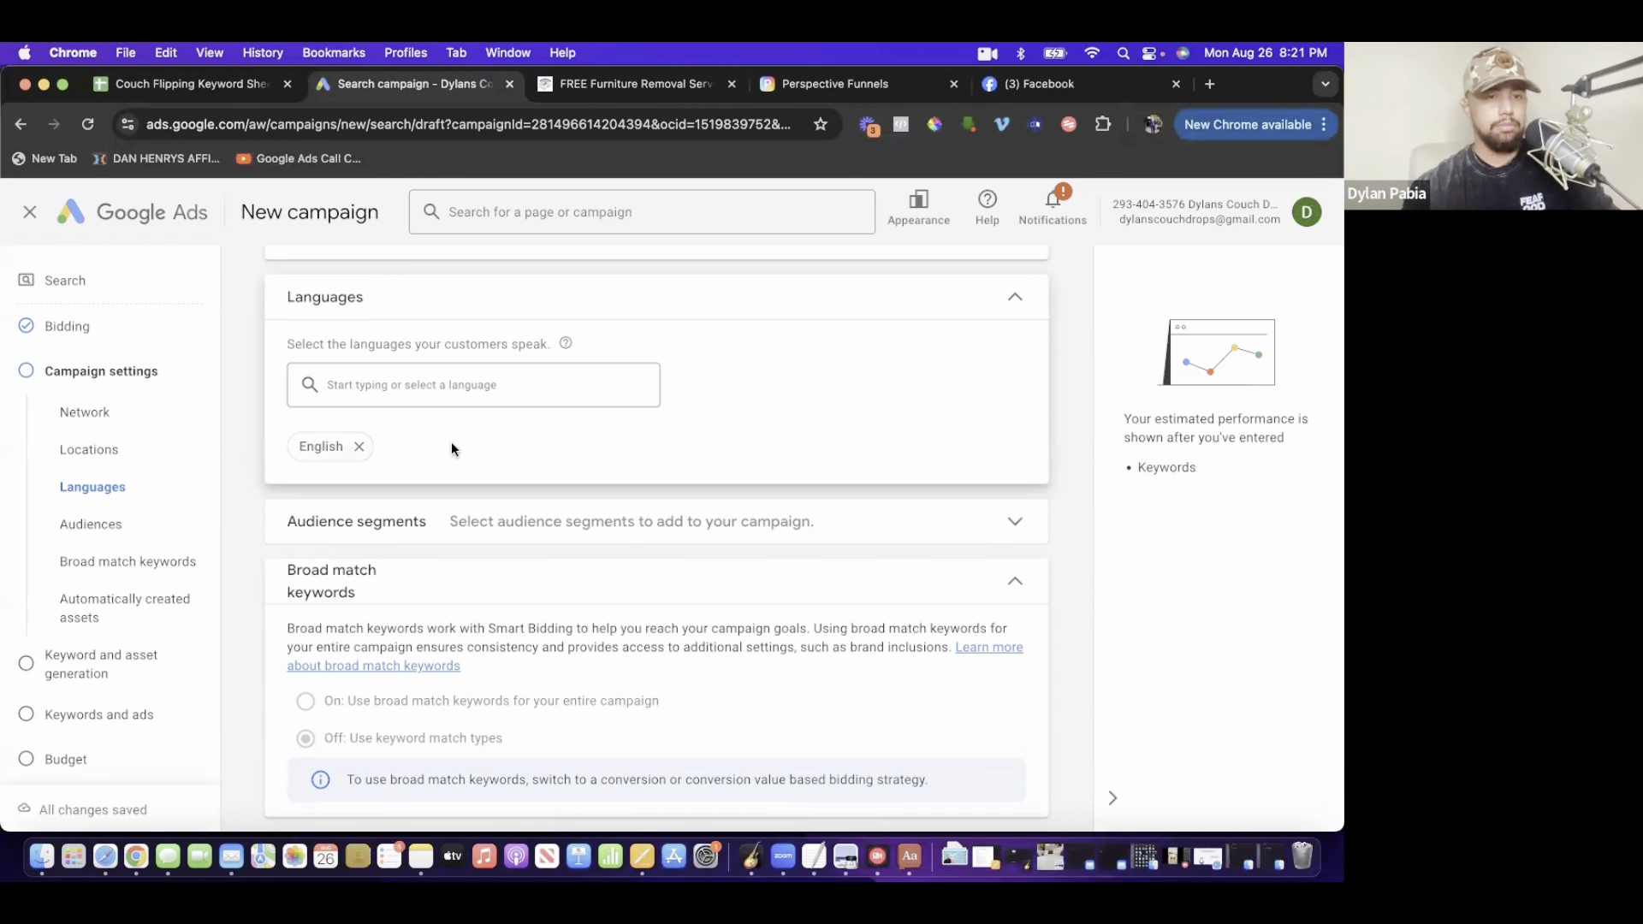
scroll(450, 441, down, 2)
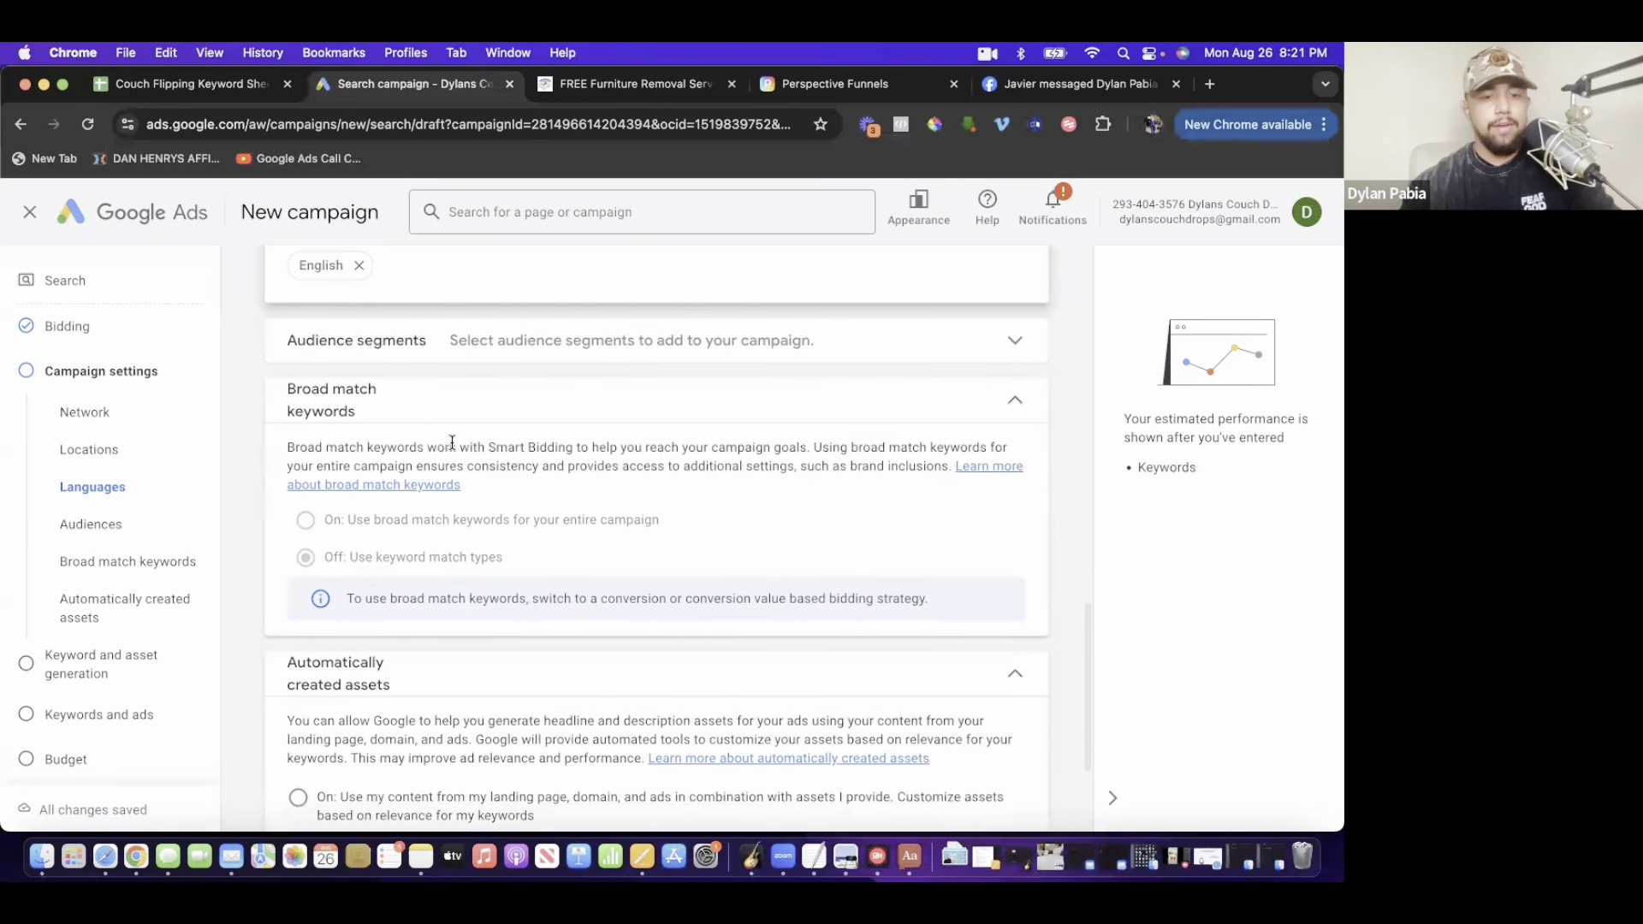
scroll(450, 441, down, 2)
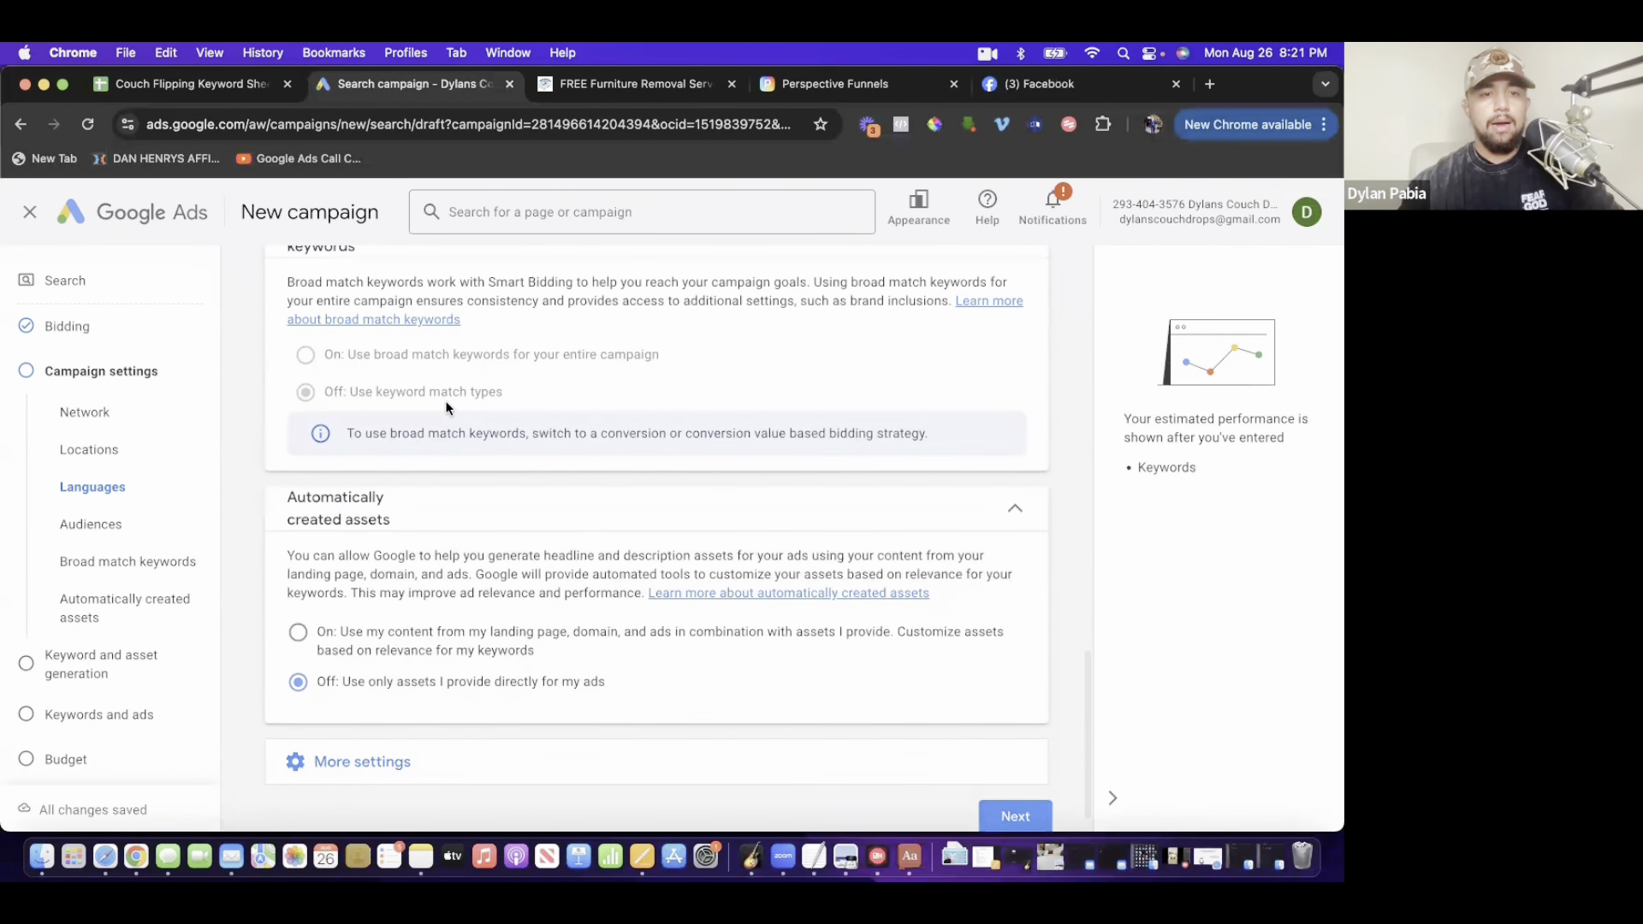
scroll(446, 407, up, 1)
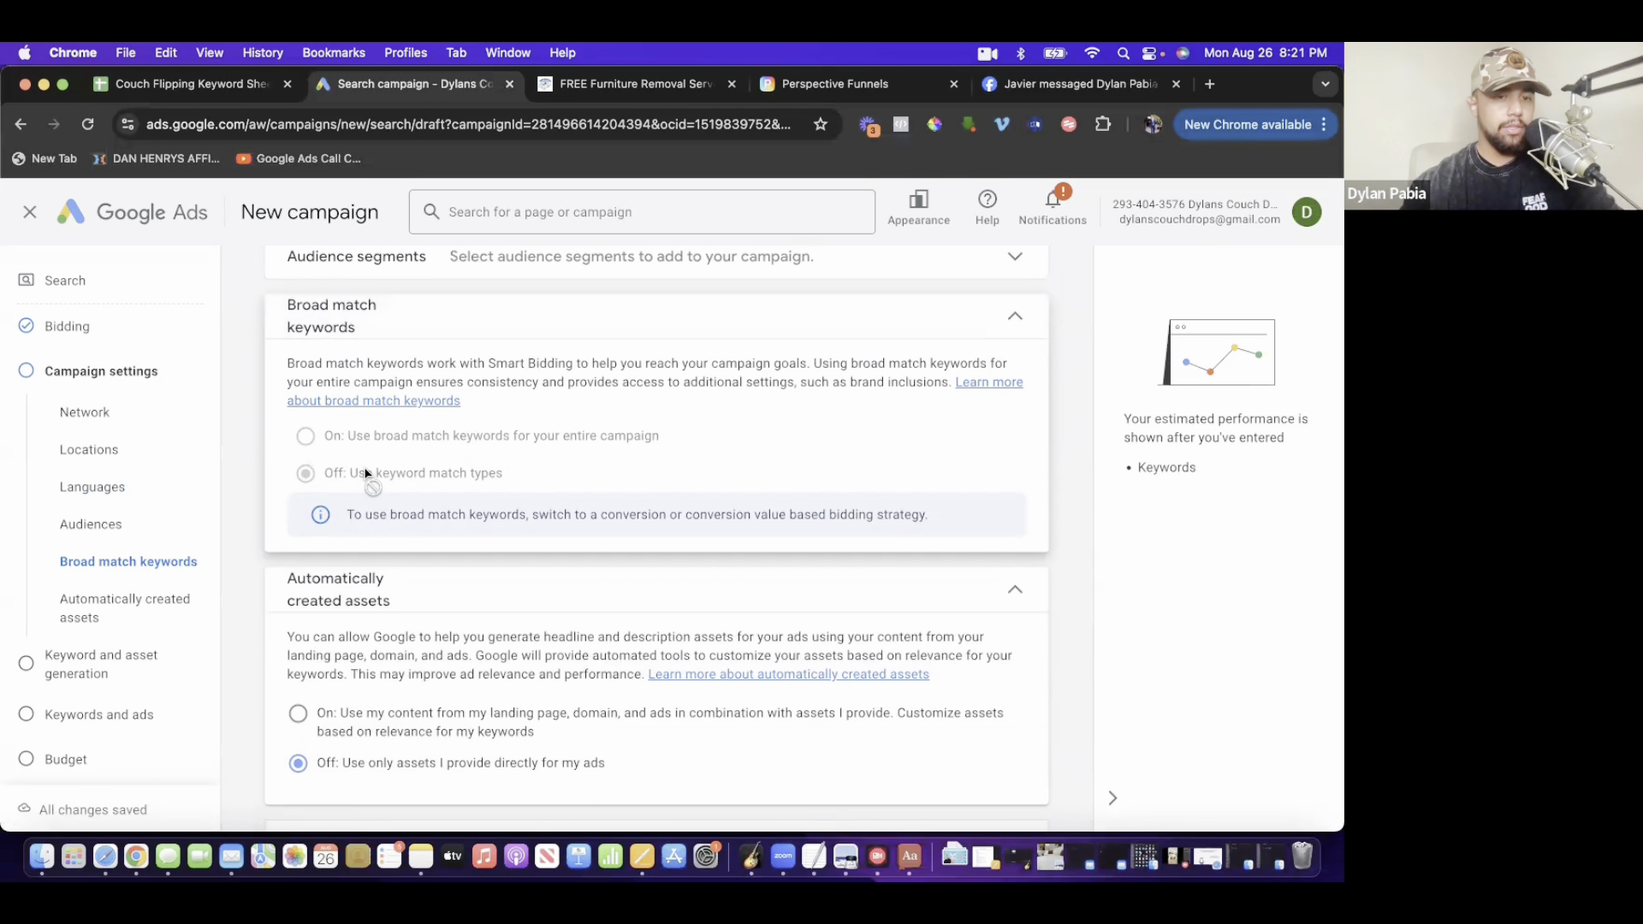
drag(367, 473, 484, 476)
scroll(668, 445, down, 2)
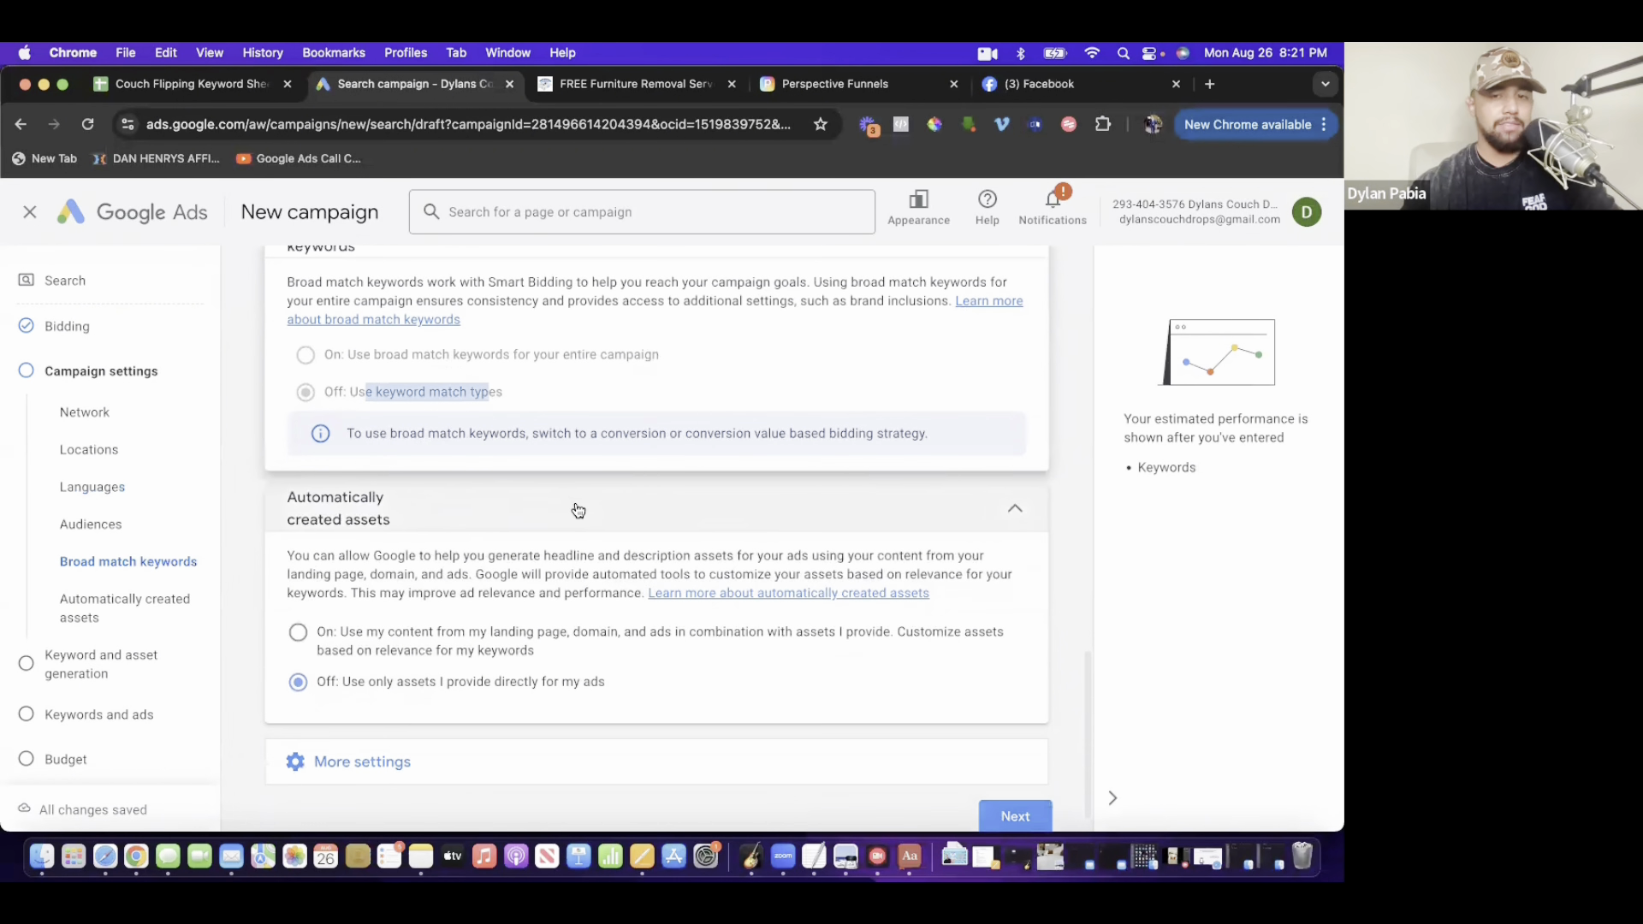
click(622, 345)
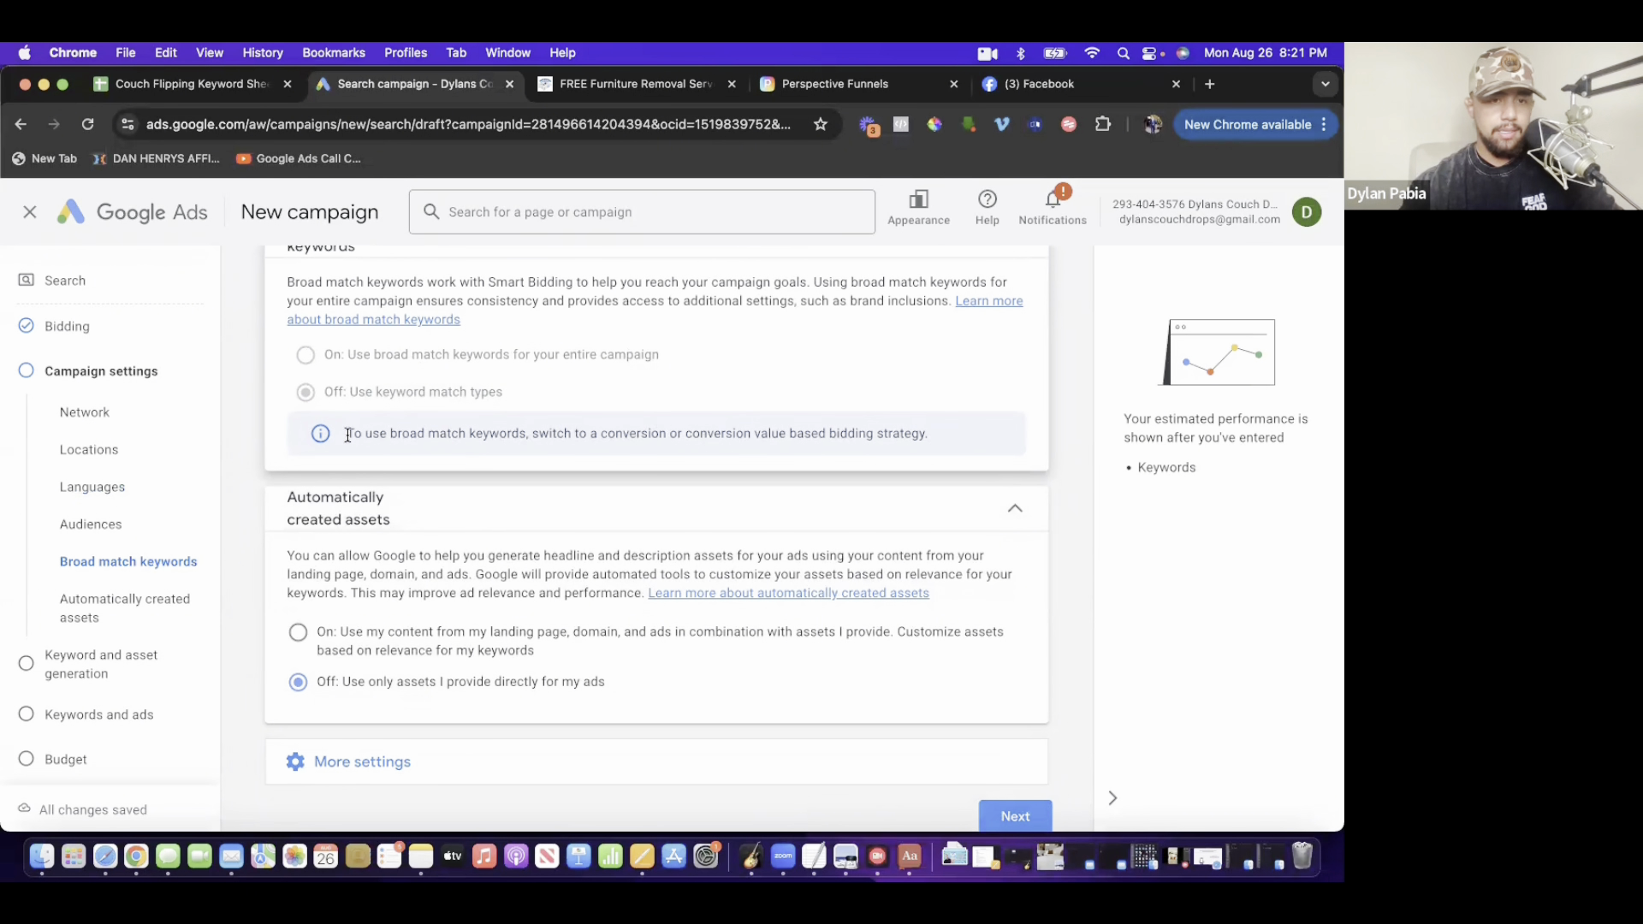
drag(347, 435, 709, 431)
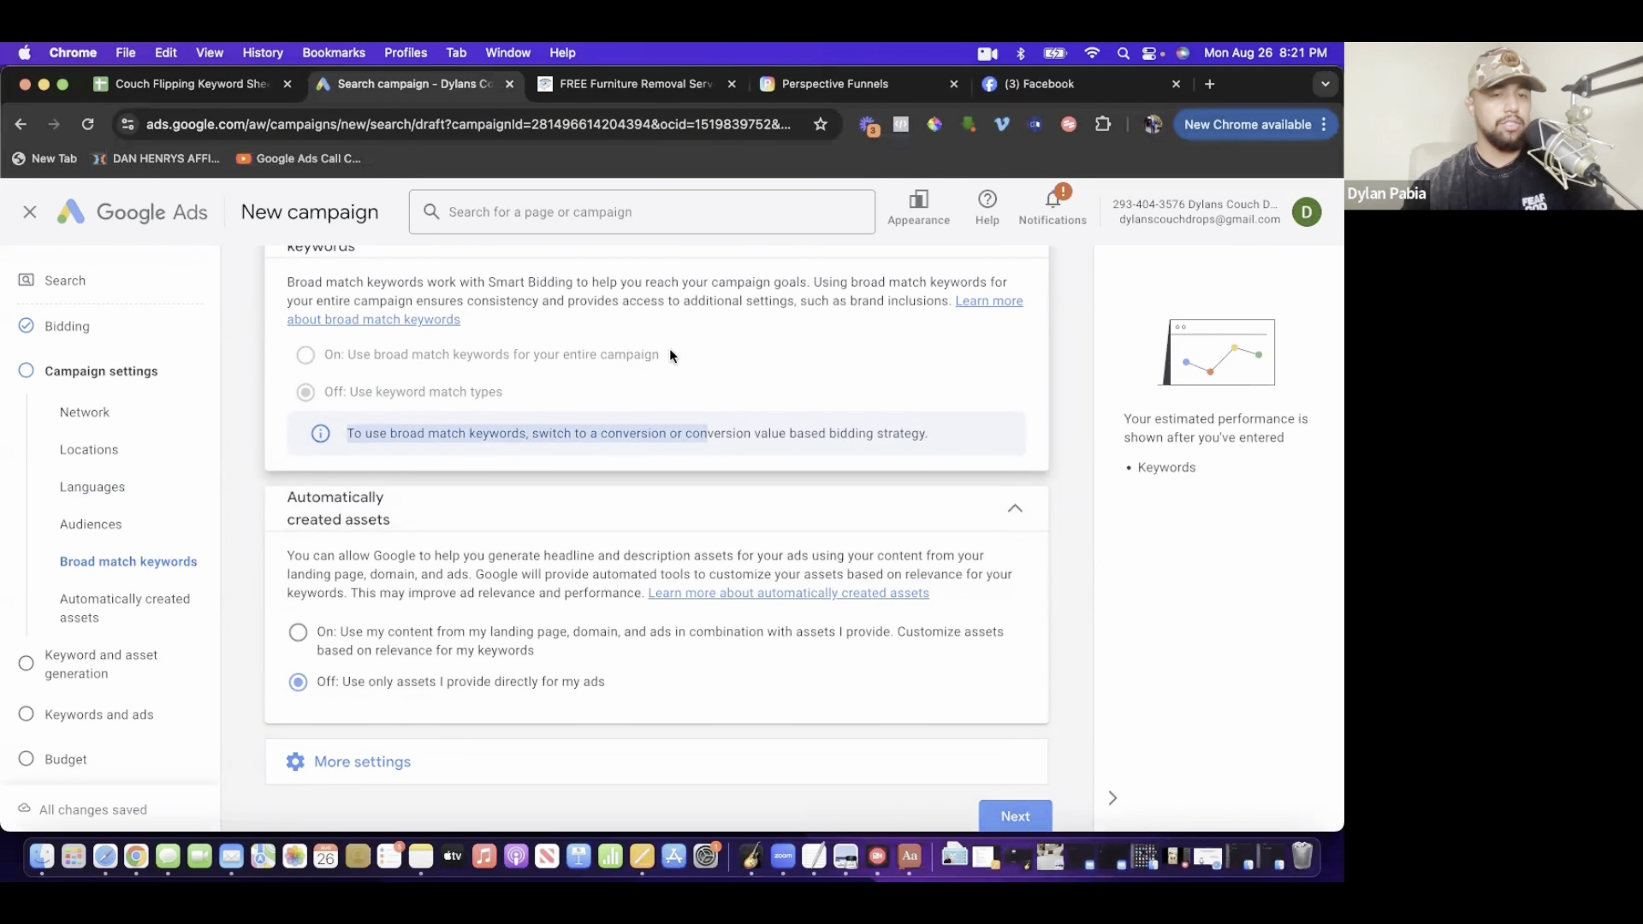
click(317, 381)
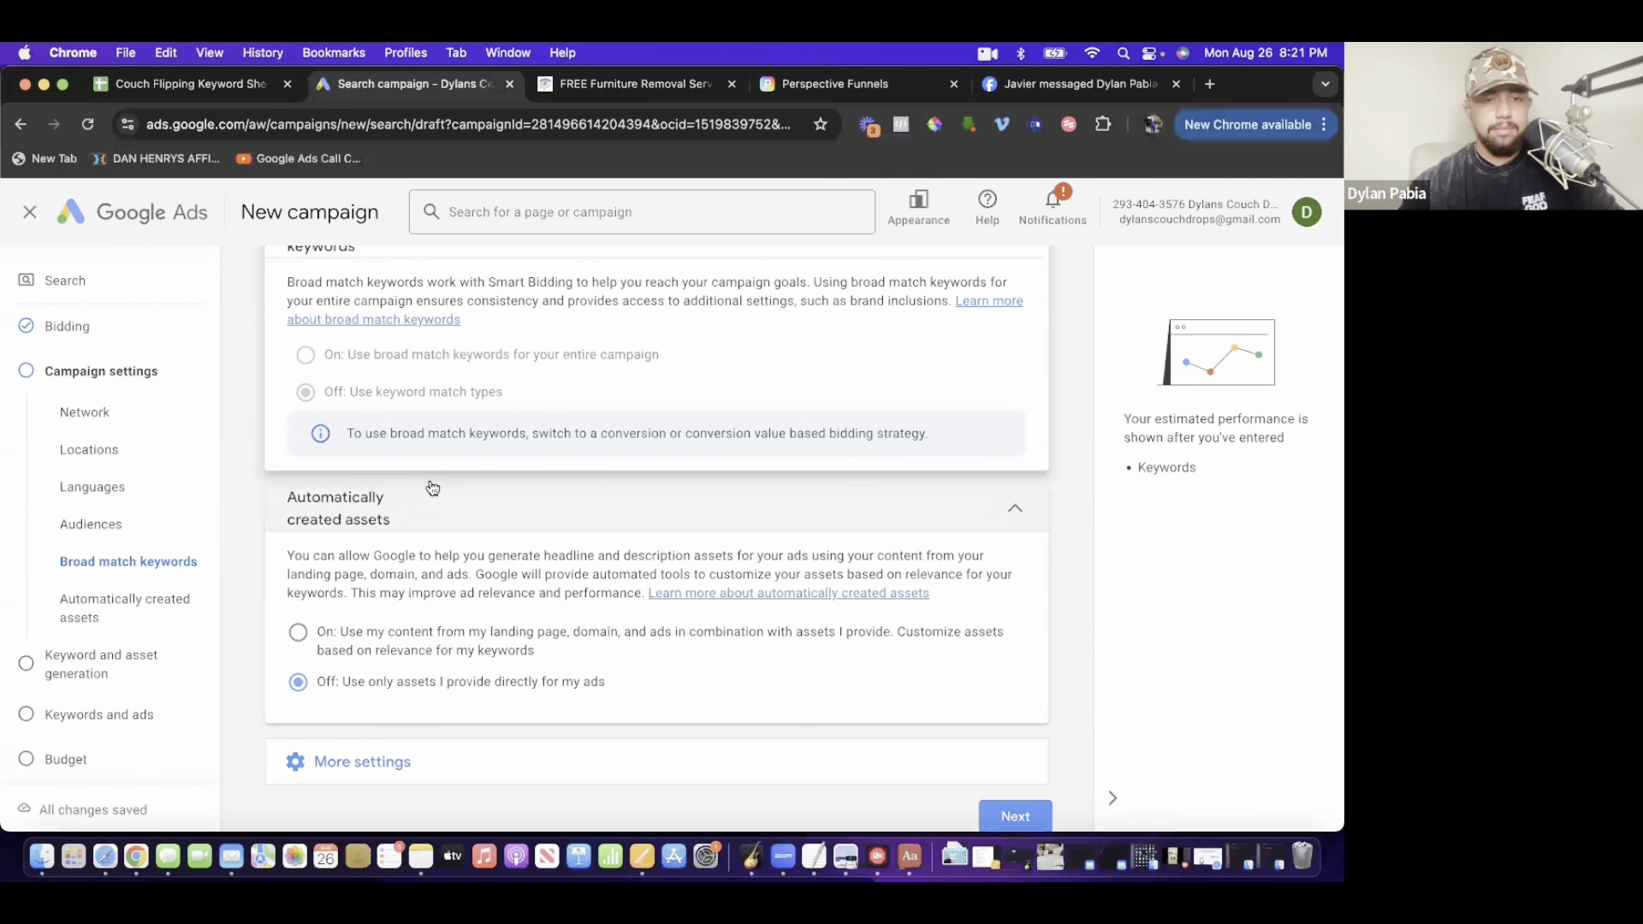
scroll(432, 487, down, 1)
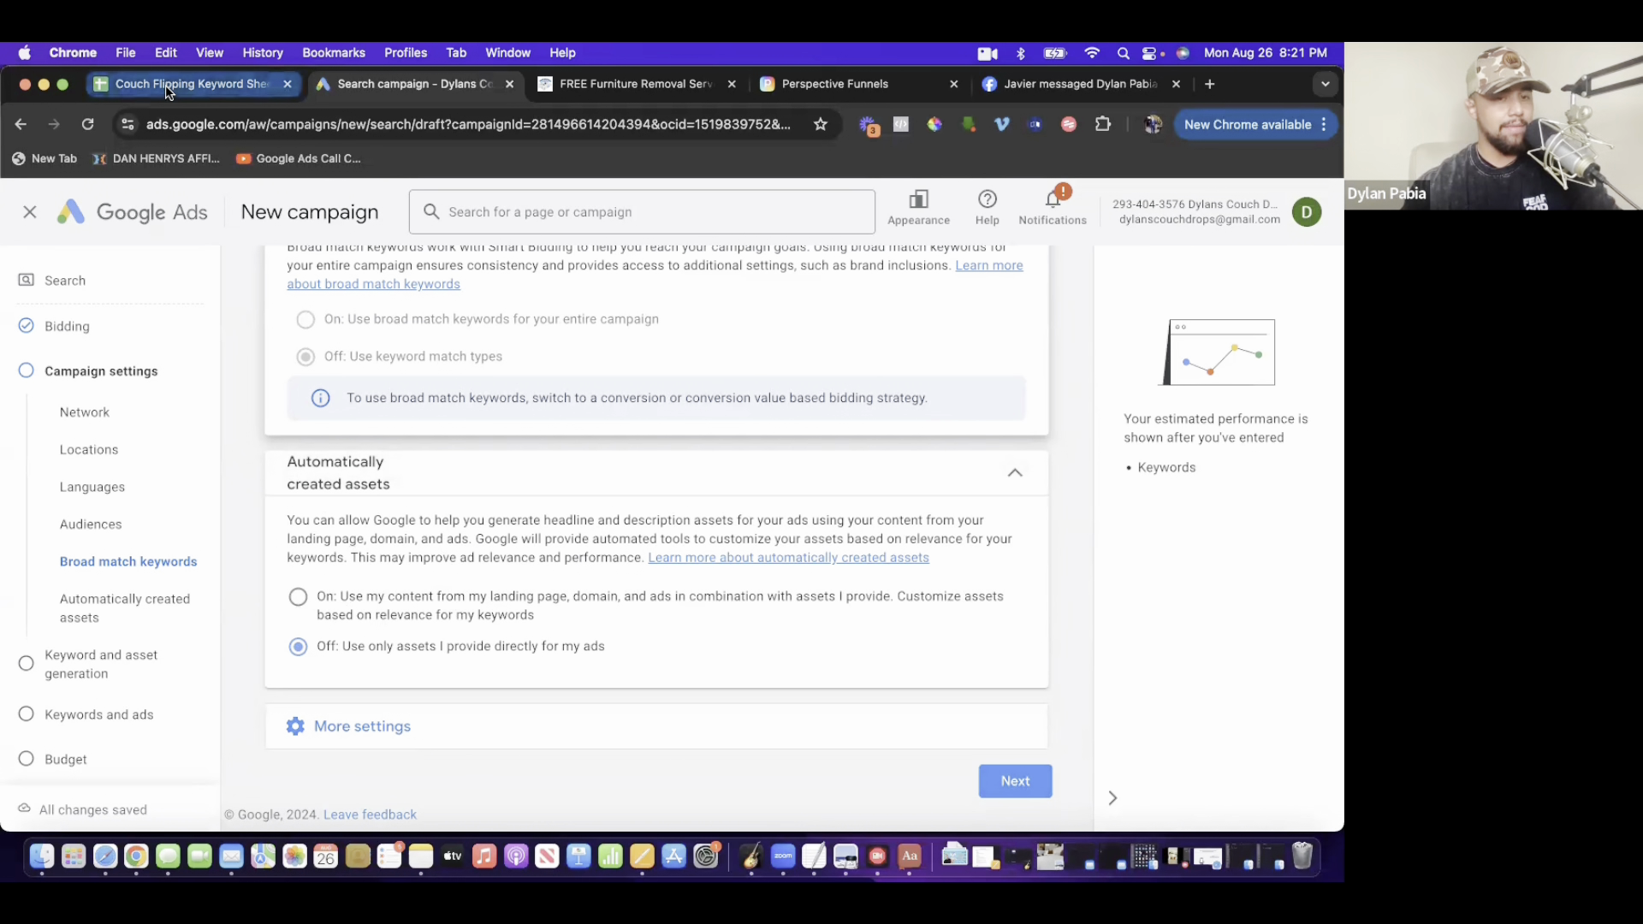
- Proceed to keyword and asset generation and begin the service description with "We offer free furniture donation pick up."
click(999, 780)
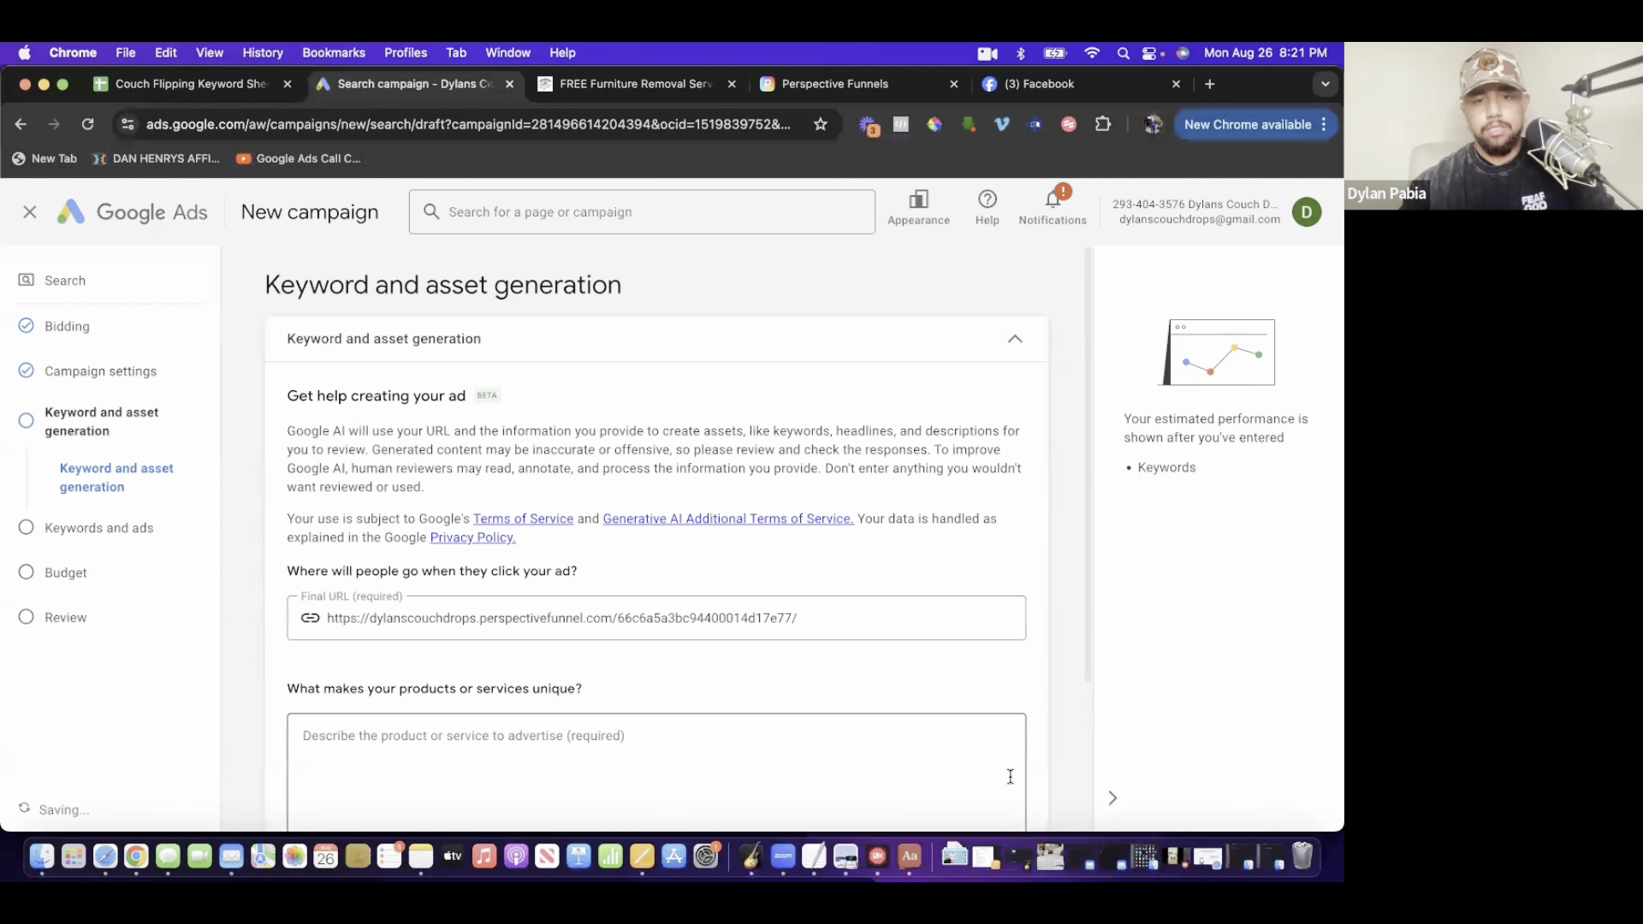
scroll(762, 648, down, 1)
scroll(761, 648, down, 1)
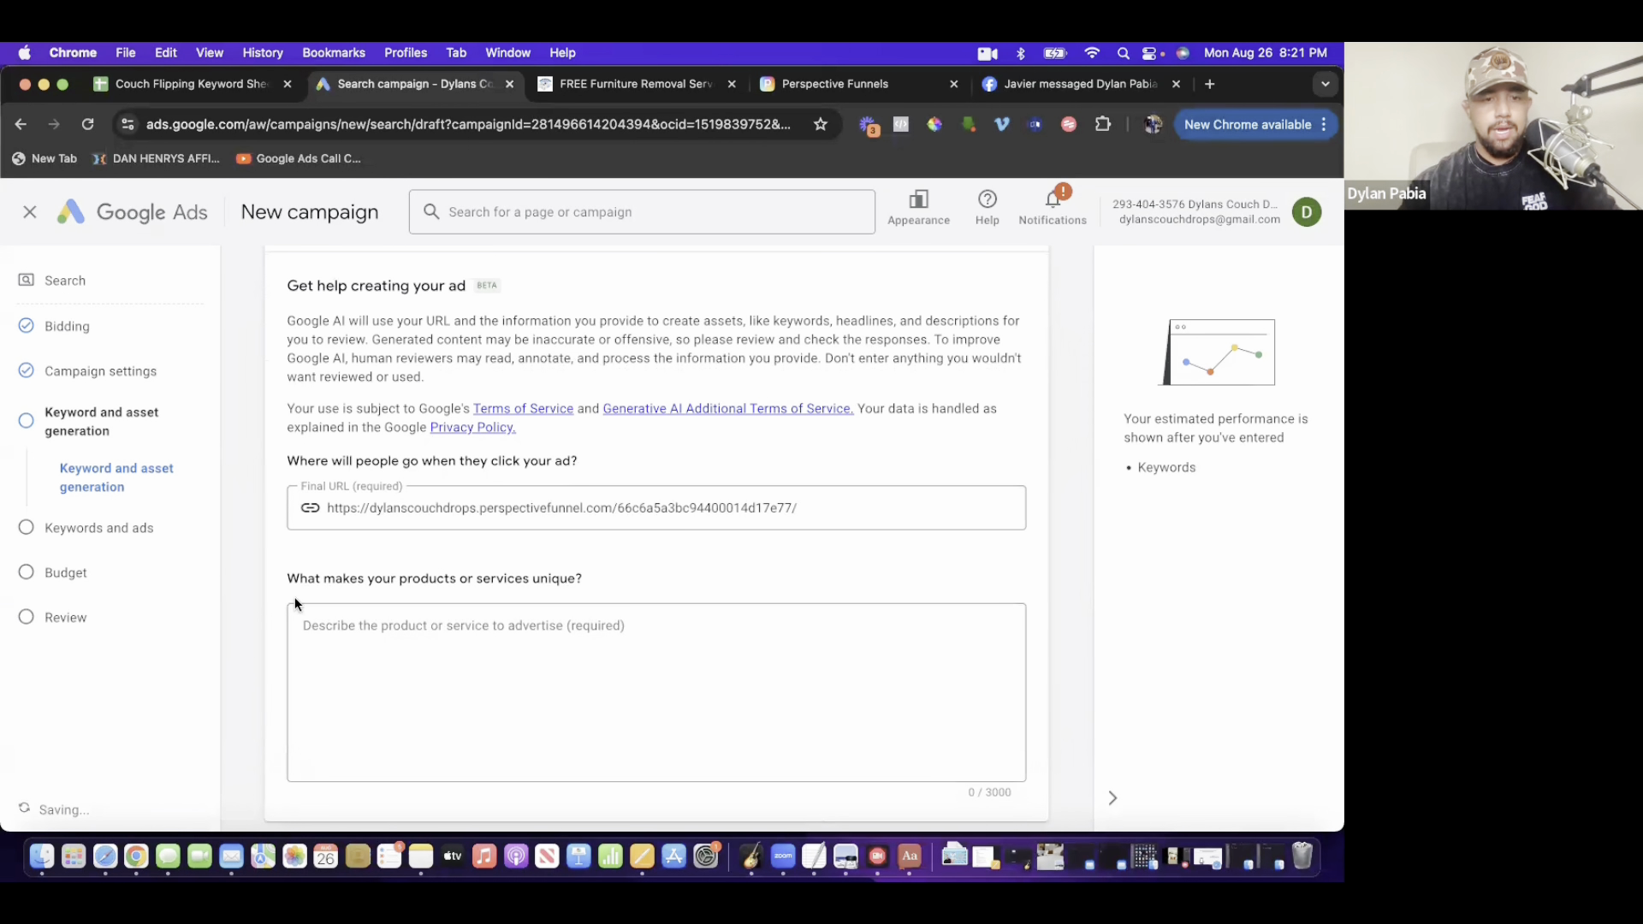
drag(291, 581, 557, 578)
click(594, 573)
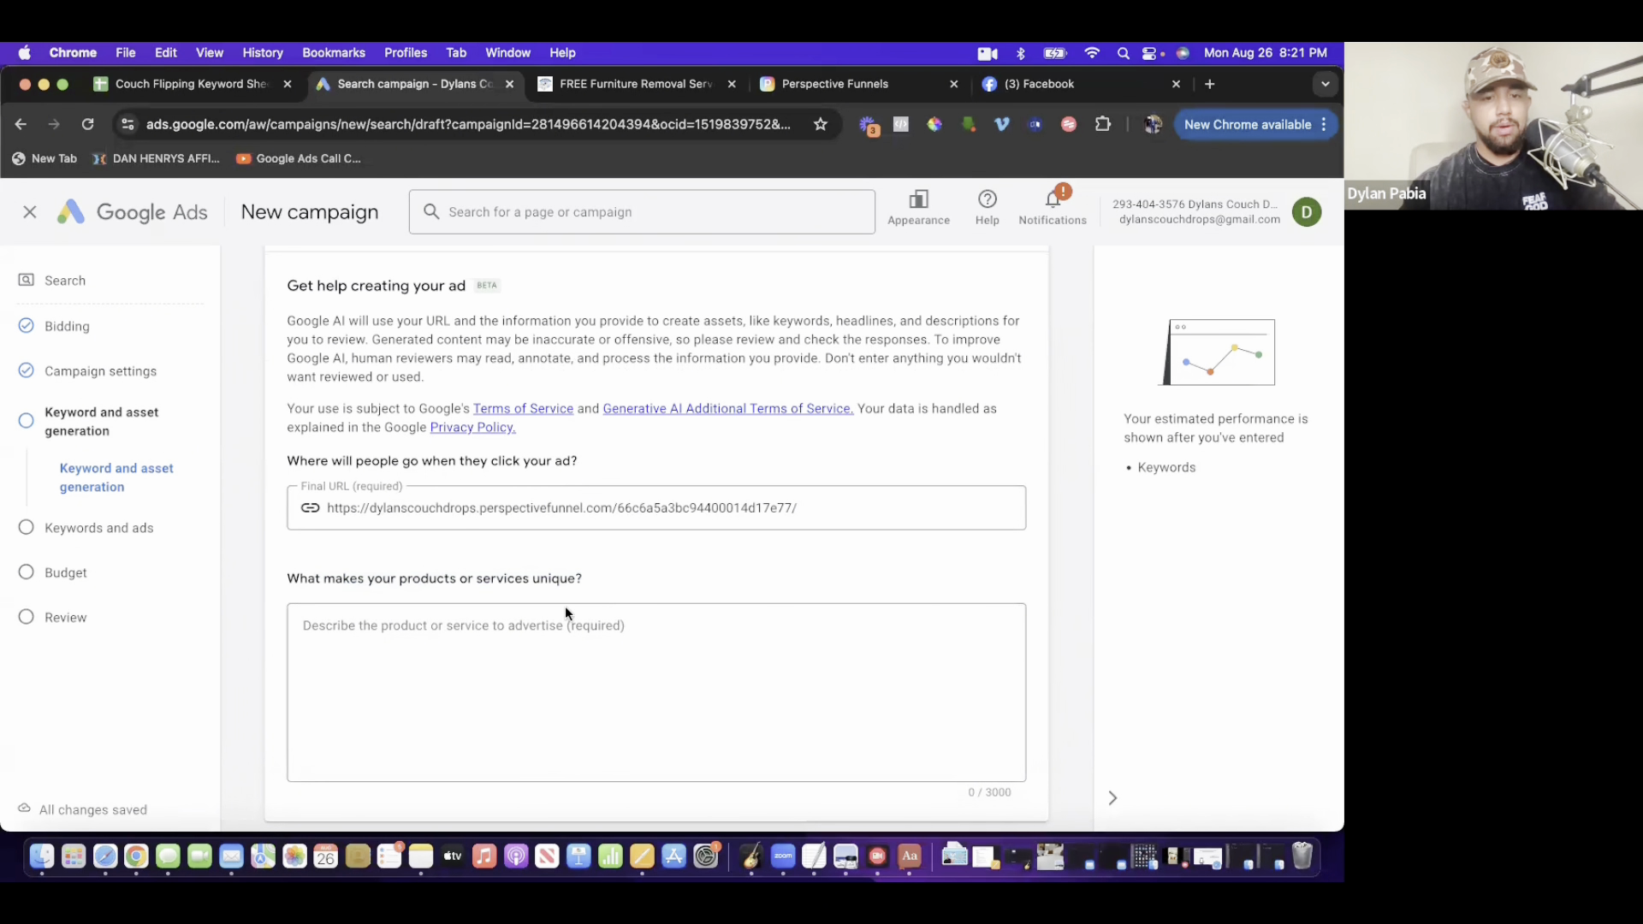
click(514, 642)
text(We of)
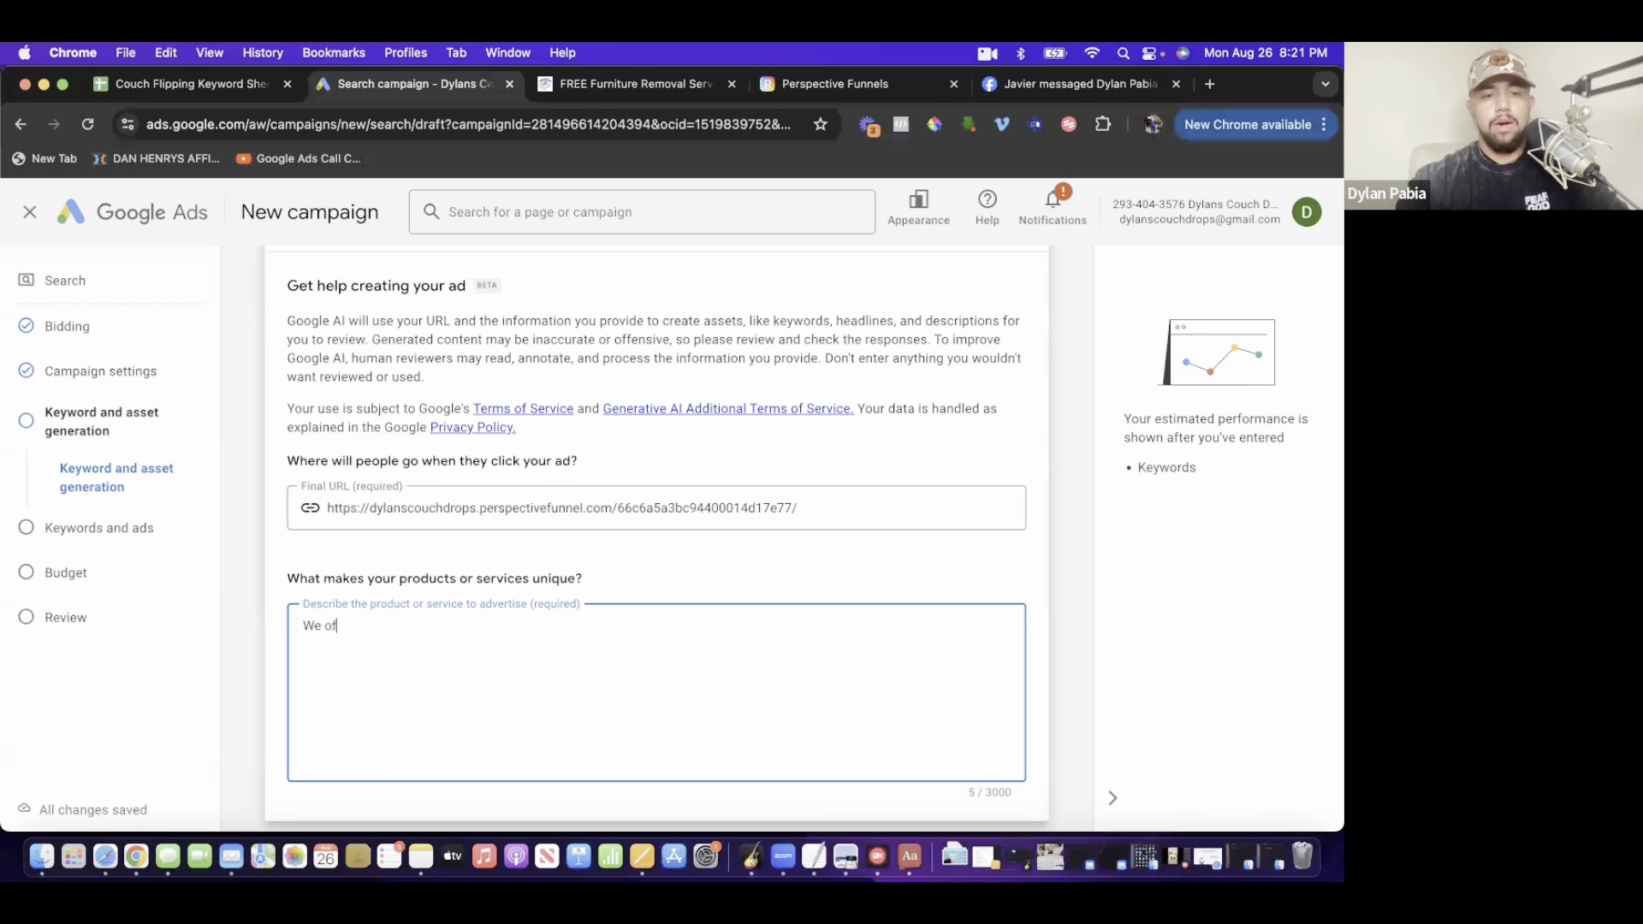
text(fer free)
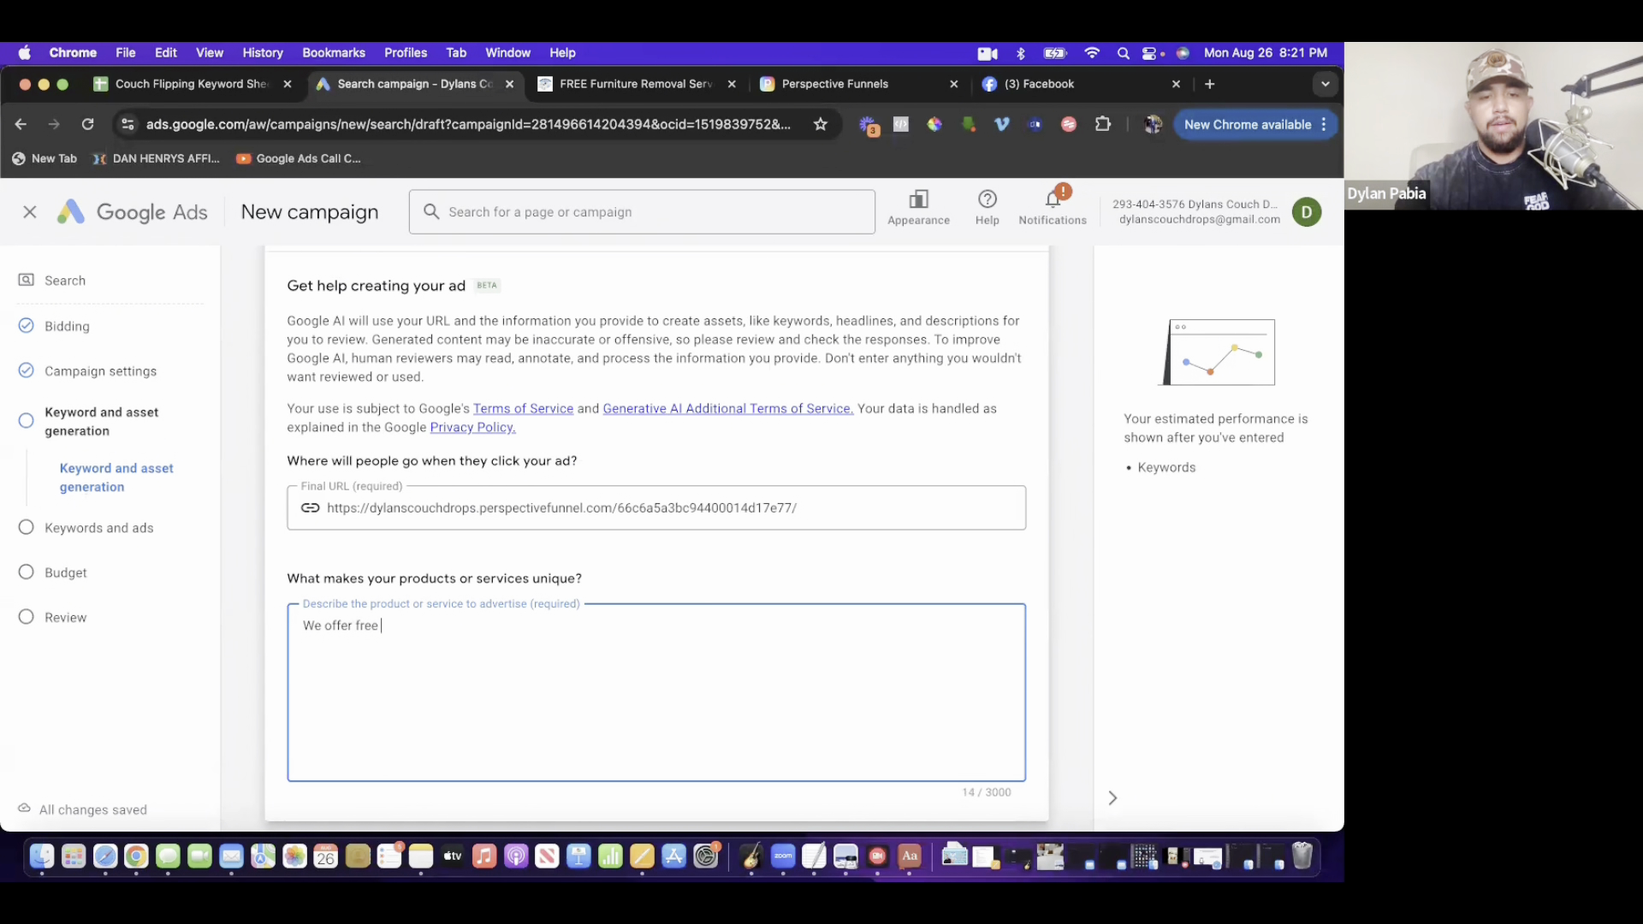
text( furniture do)
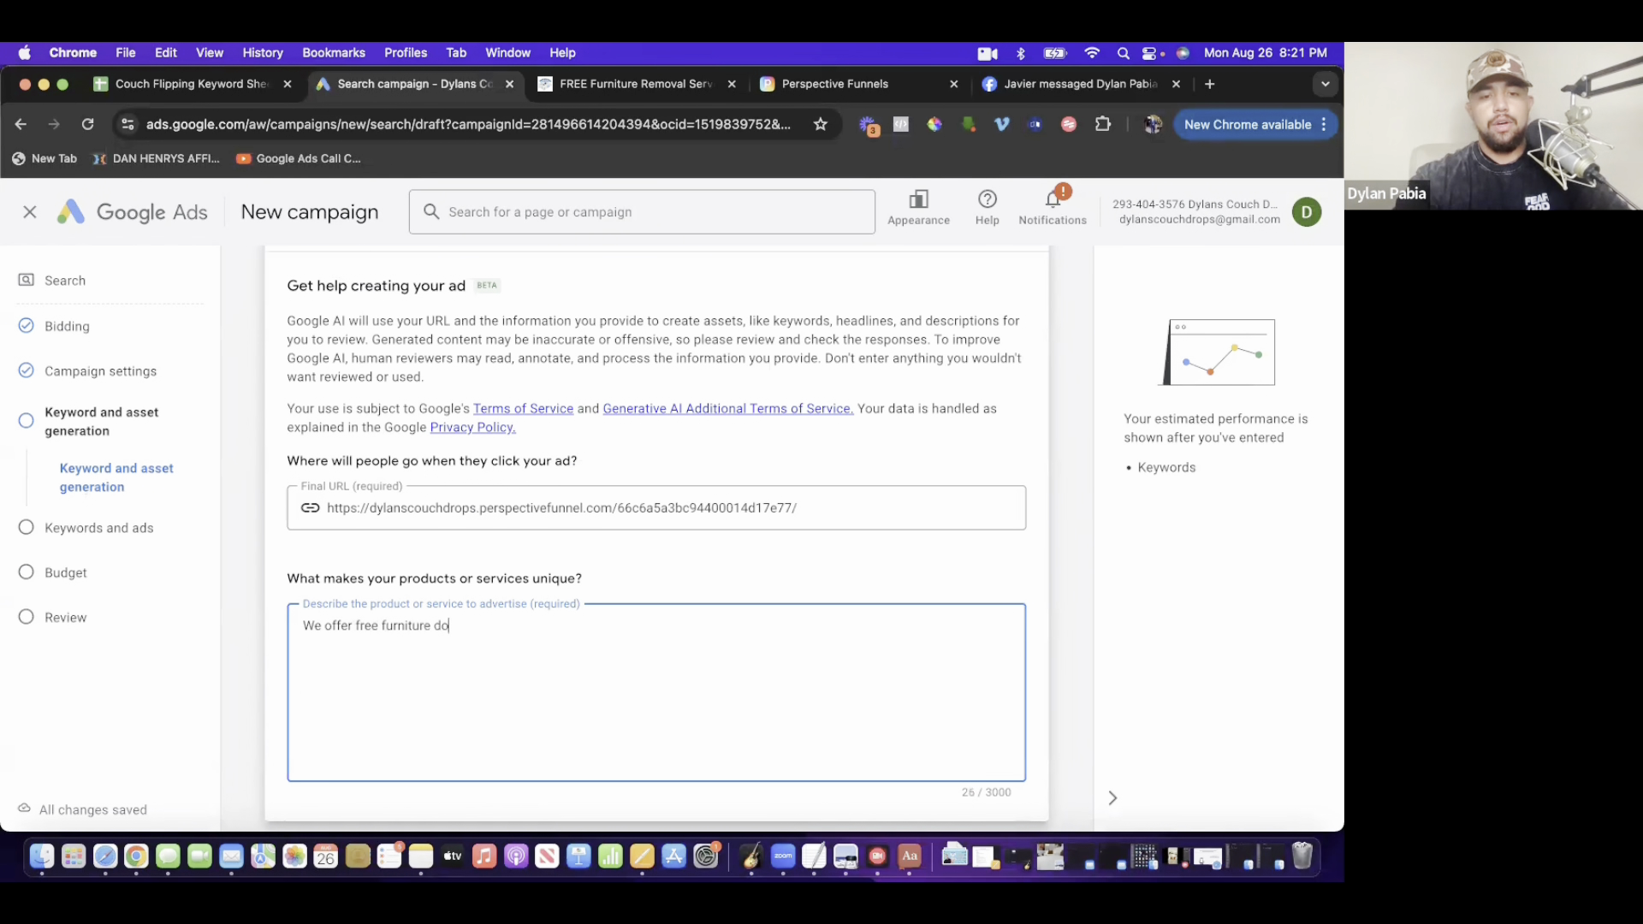
text(nation pic)
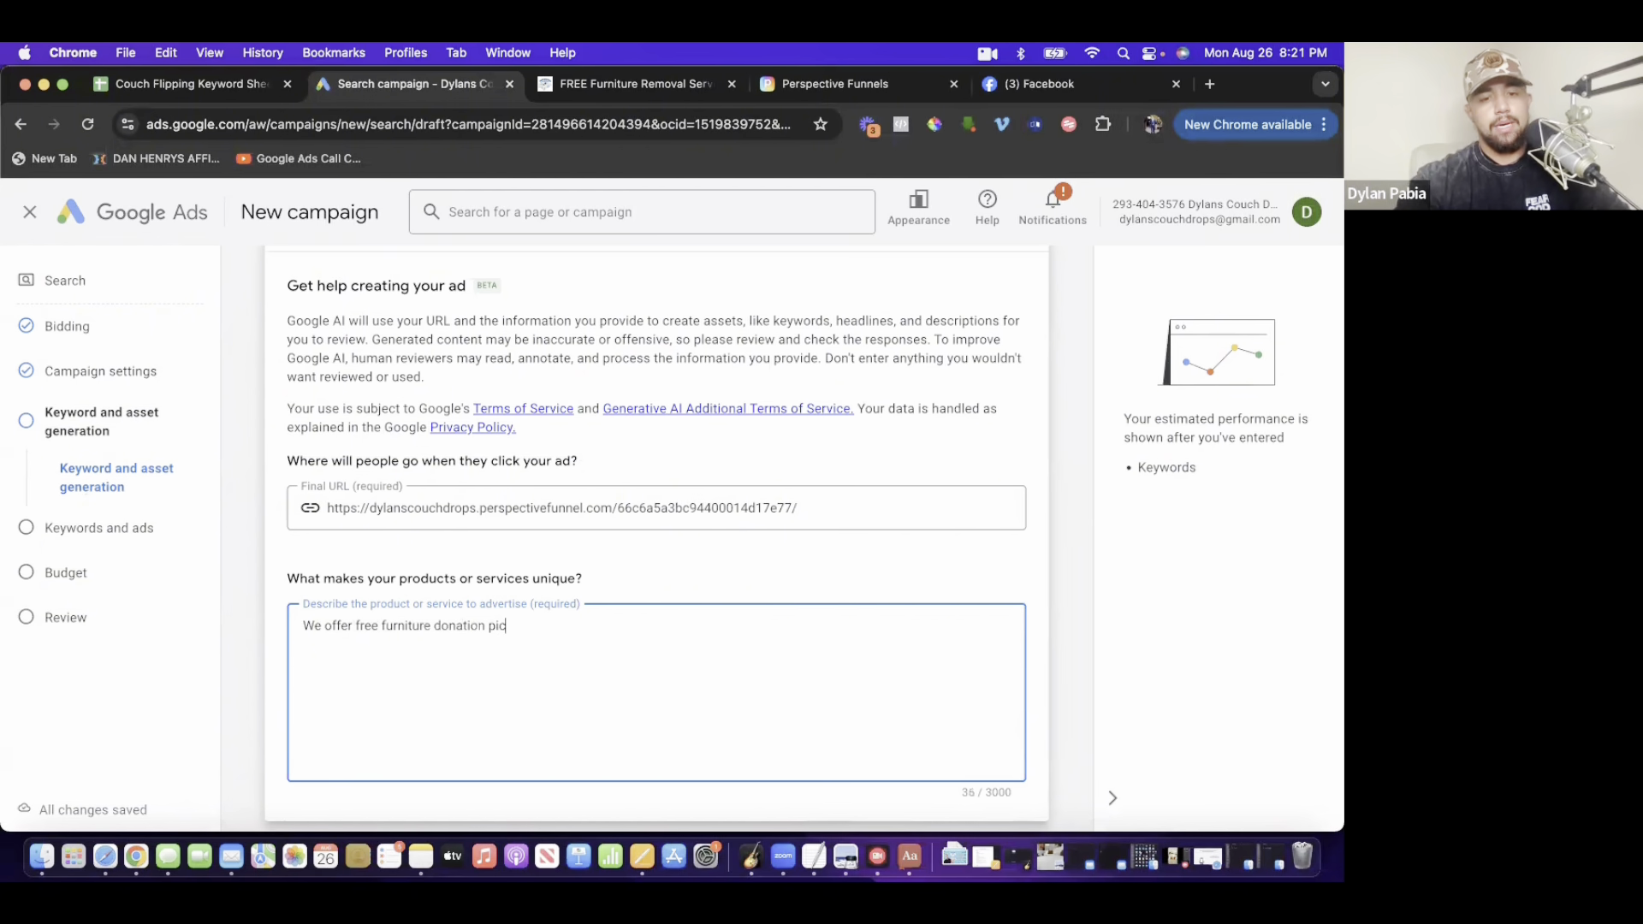
text(k up.)
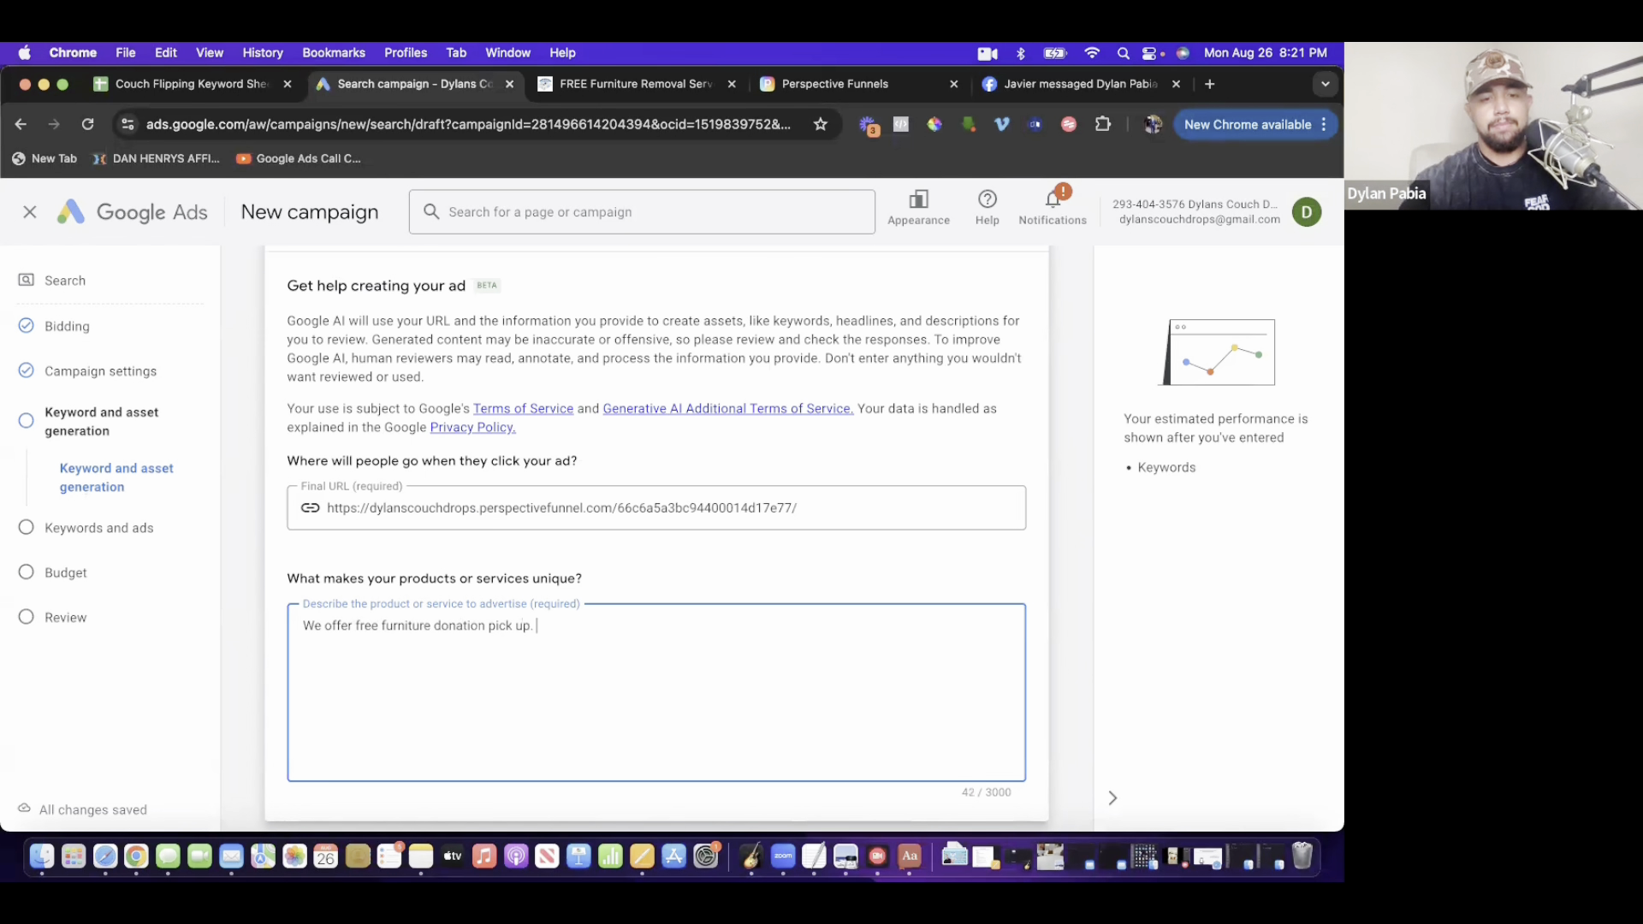
- Complete the service description with "We will pick up your old couch FREE of charge!" and generate the keywords and ad assets
scroll(656, 531, down, 2)
text(Donate your)
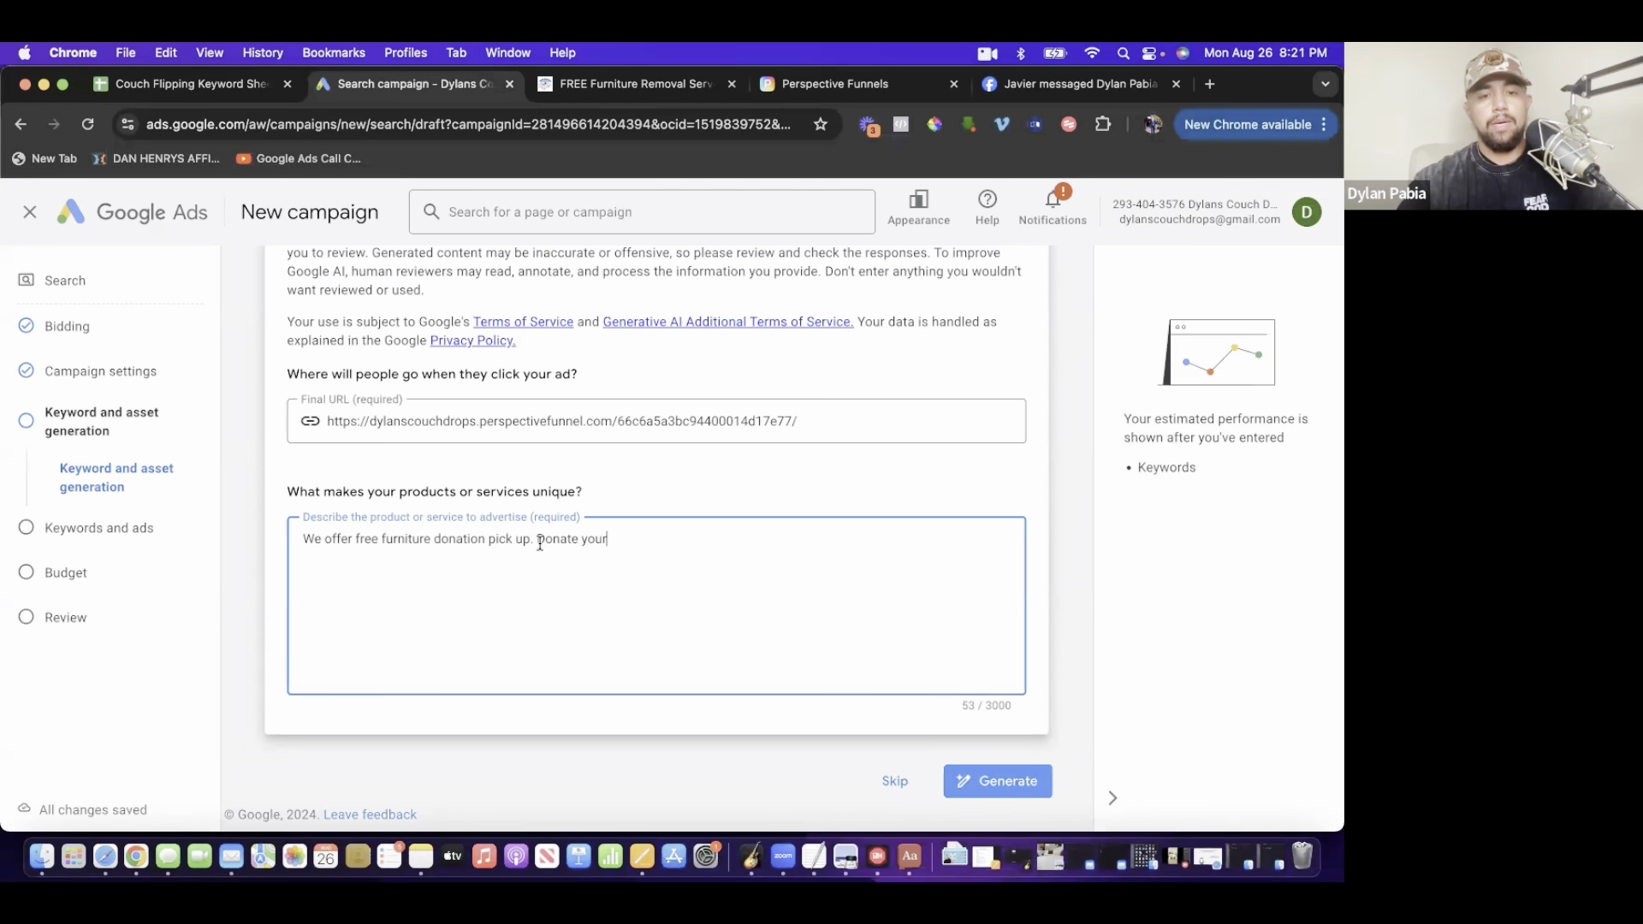
drag(567, 539, 711, 540)
text(We)
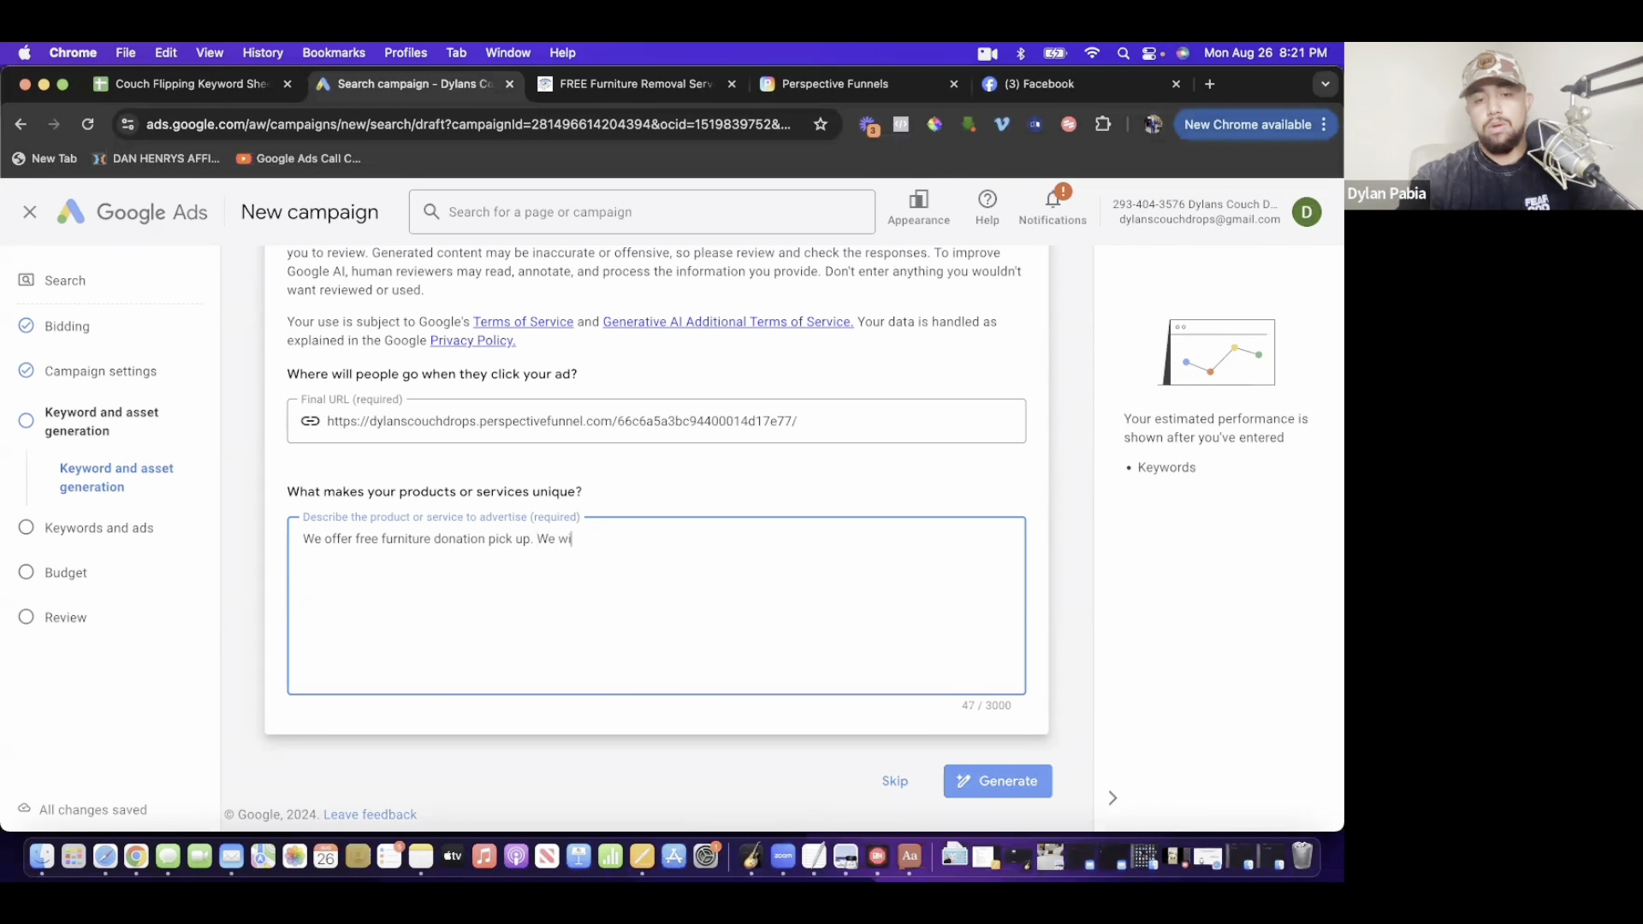
text( will pick up y)
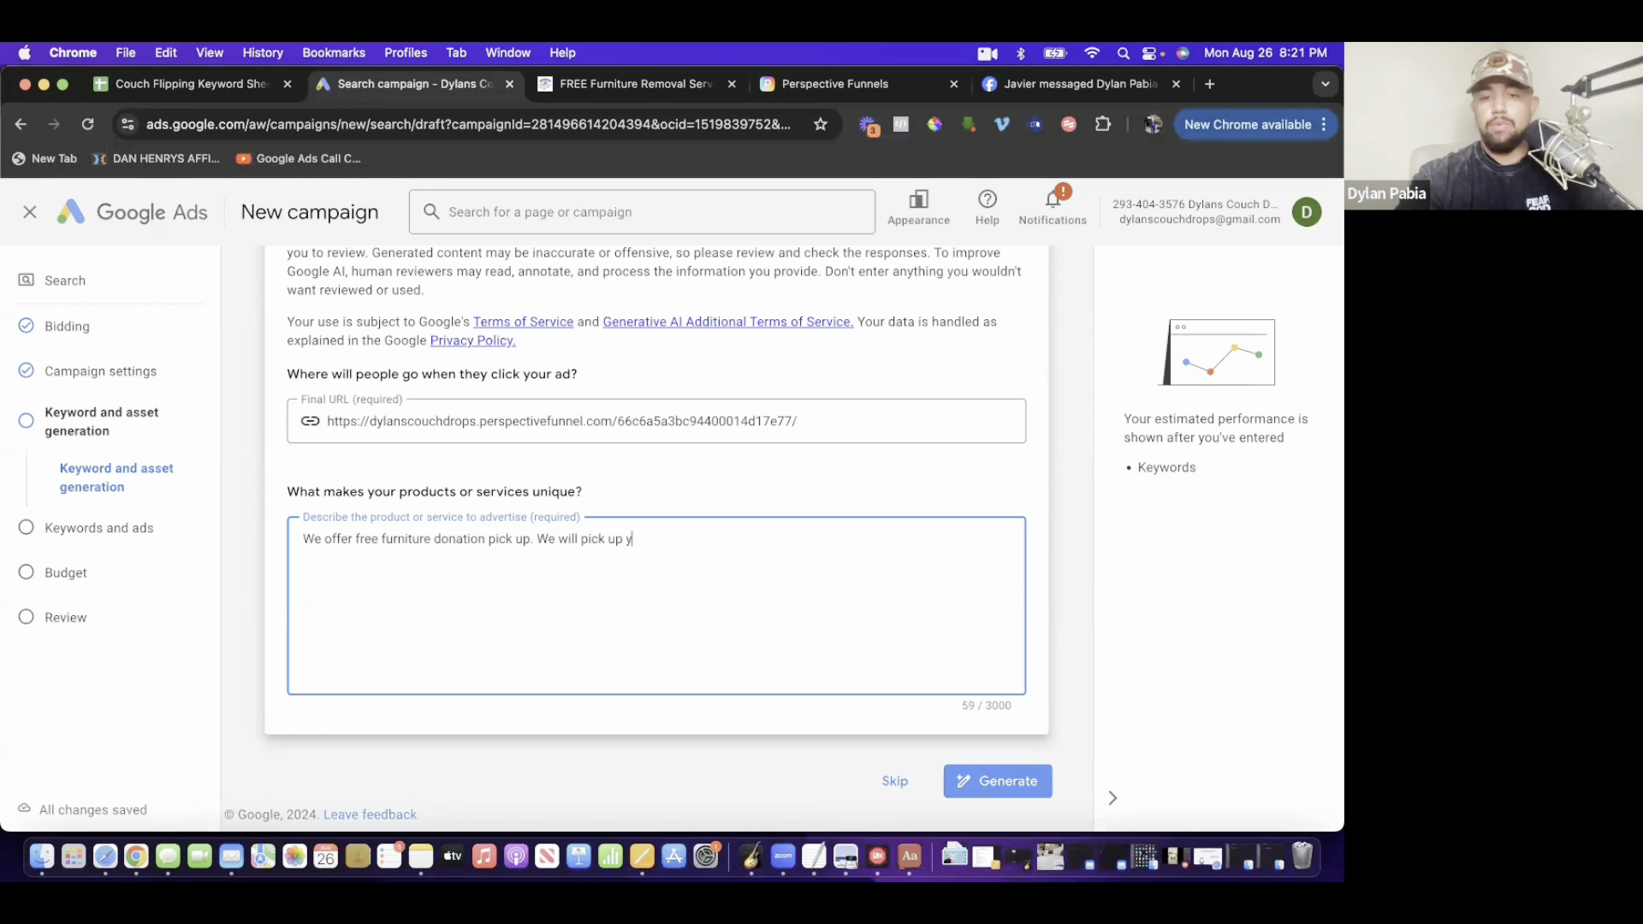
text(our old couch)
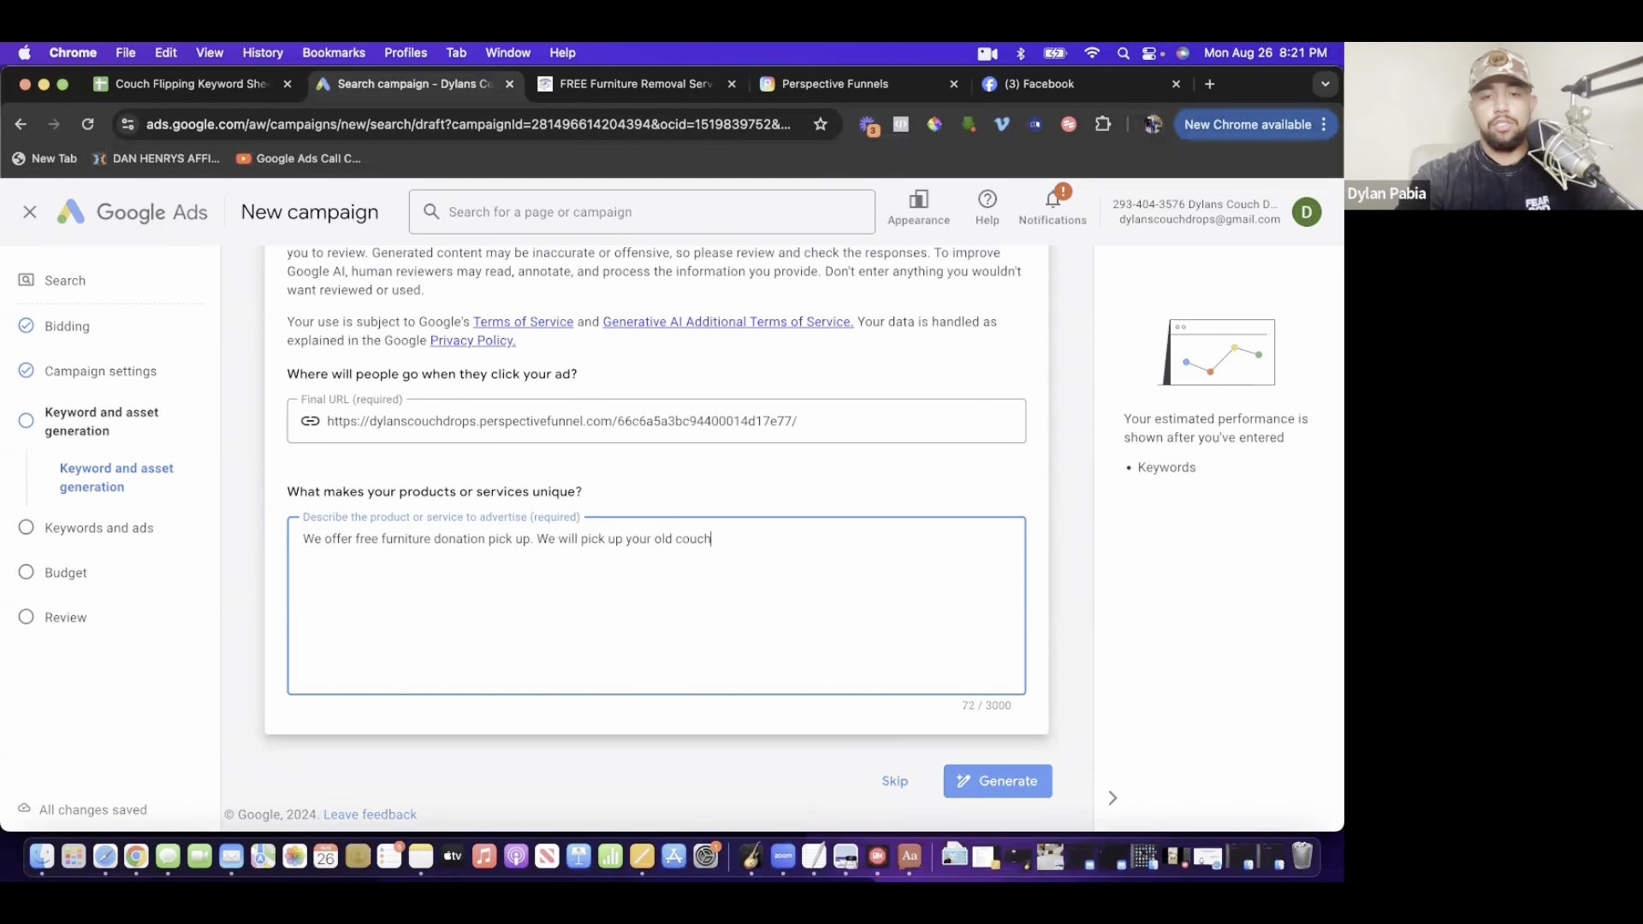
text( FREE of cha)
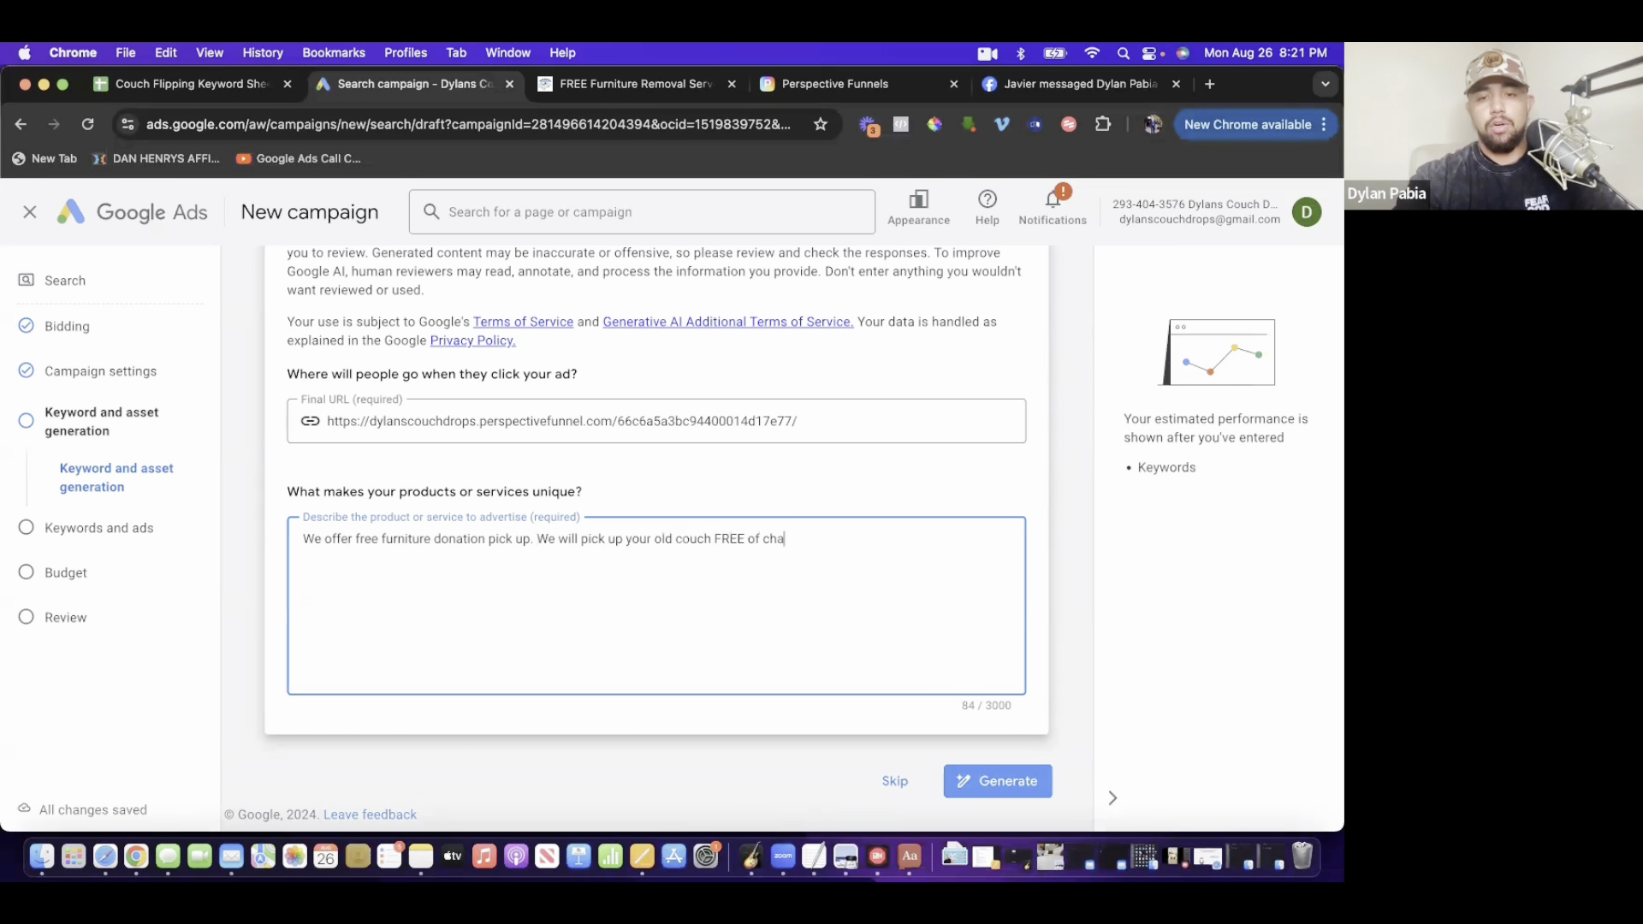
text(rge!)
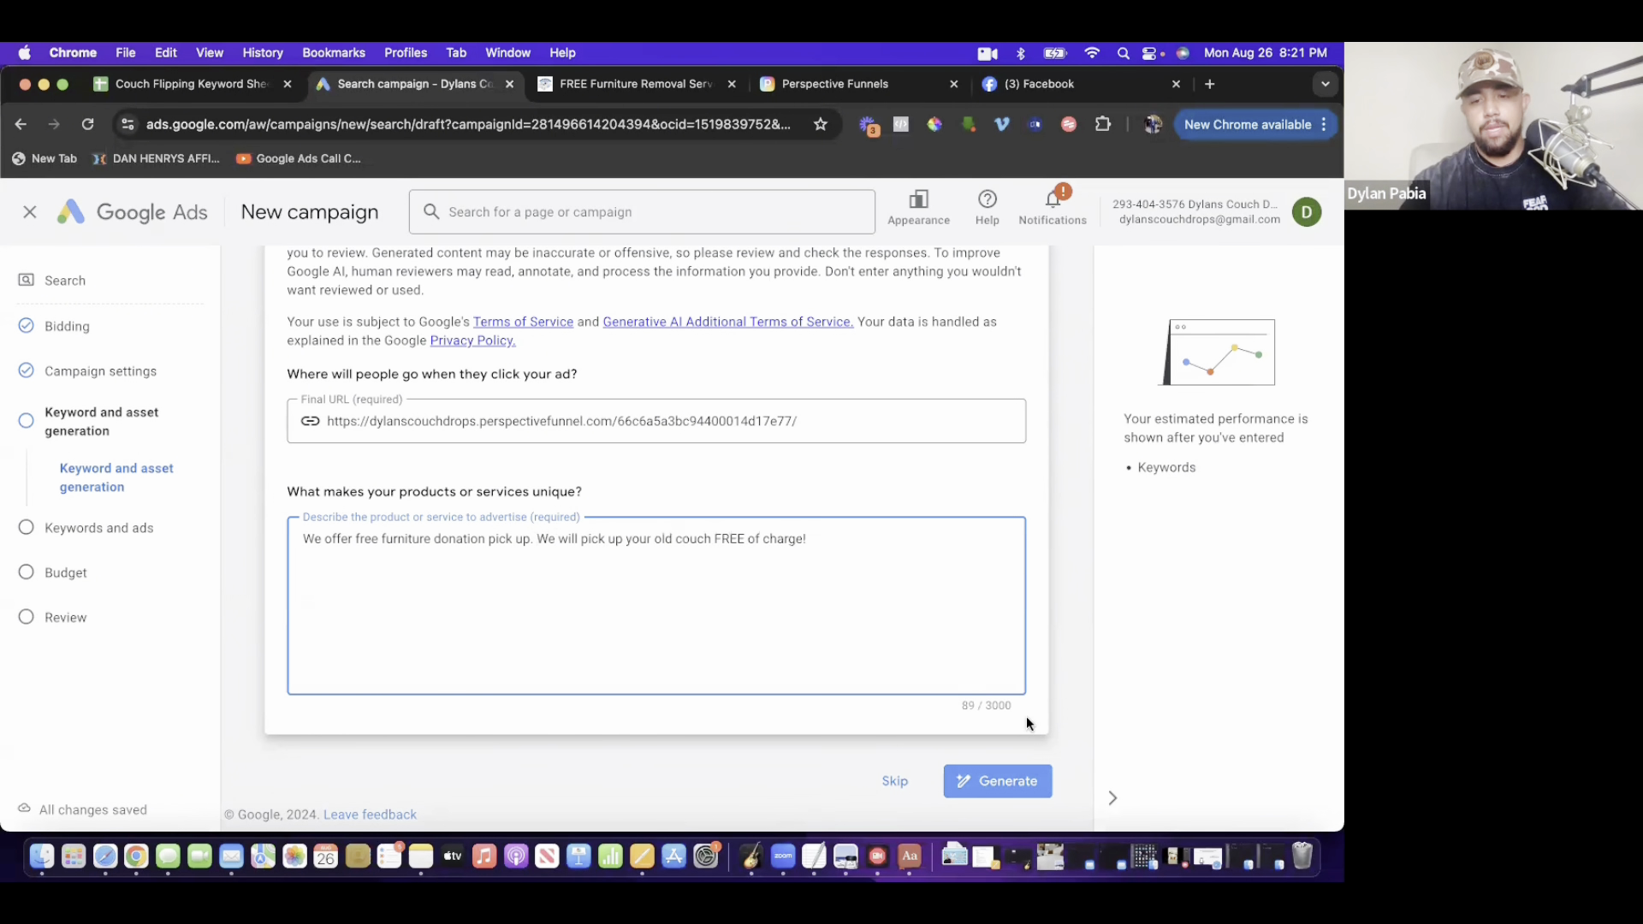
click(993, 780)
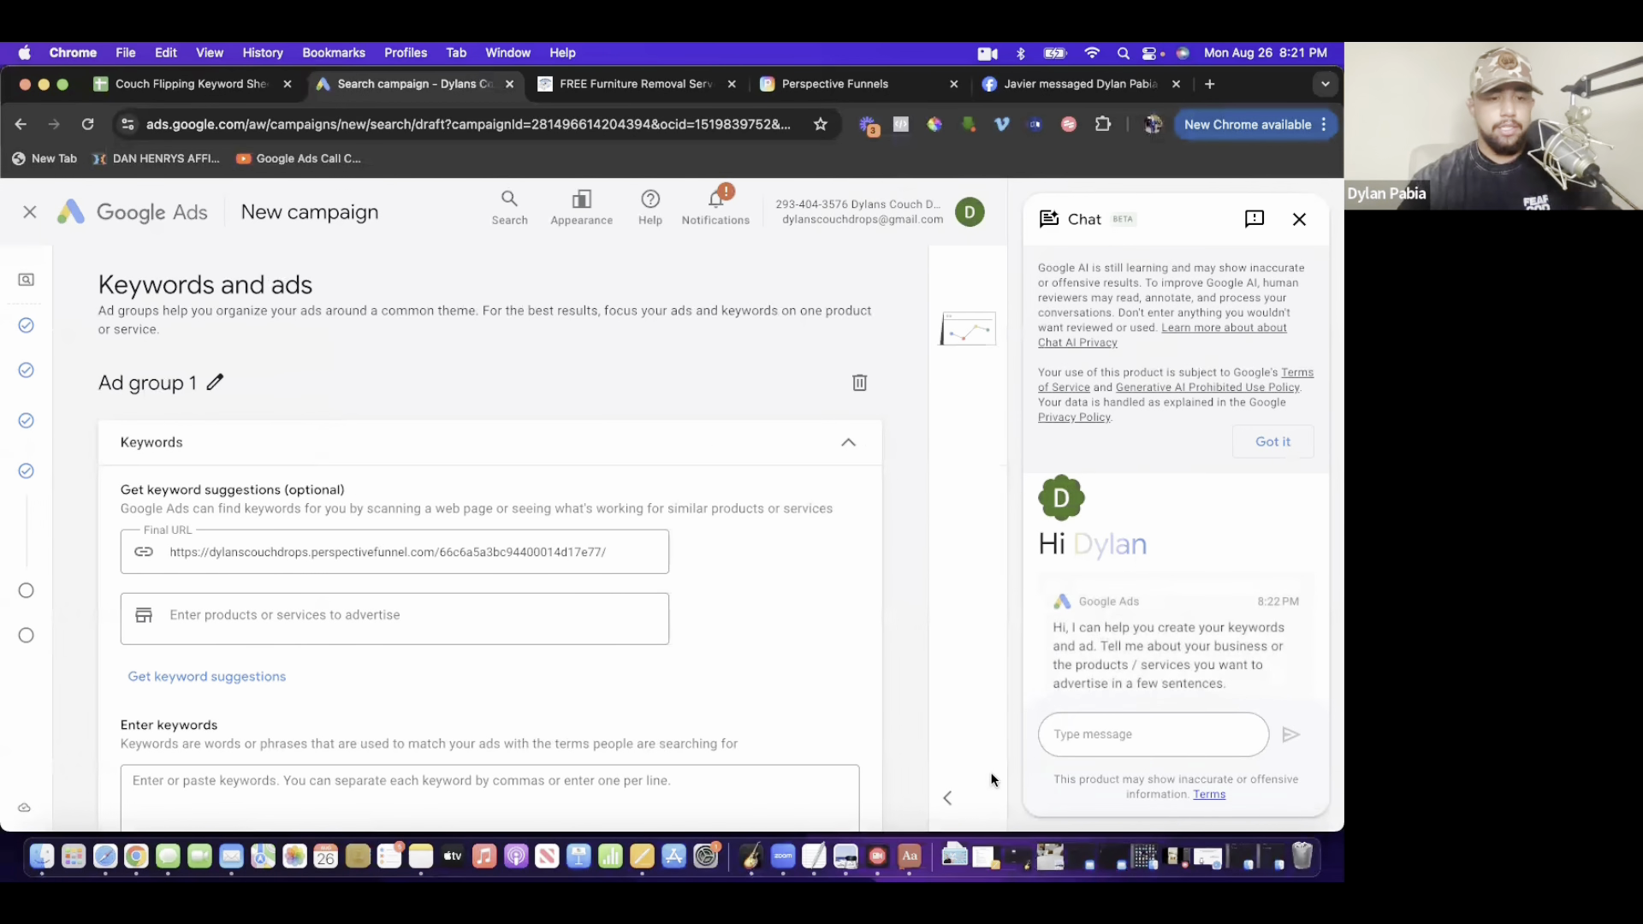
- Switch to the Couch Flipping Keyword Sheet and copy the free pick up keywords in A14:A23
scroll(798, 584, down, 2)
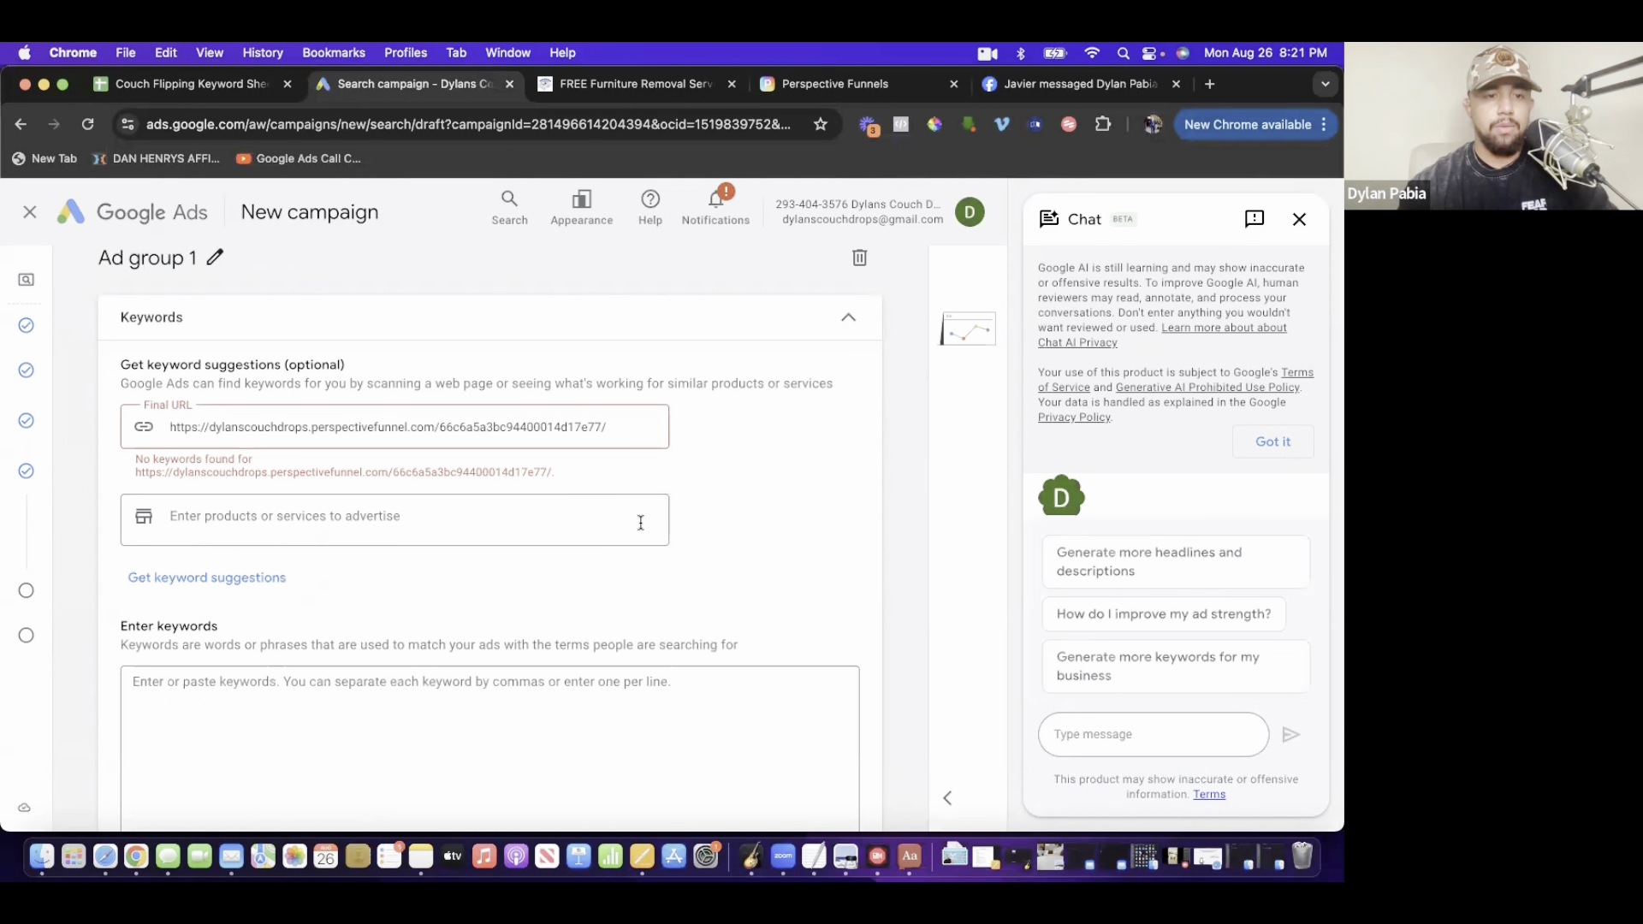
scroll(321, 516, down, 1)
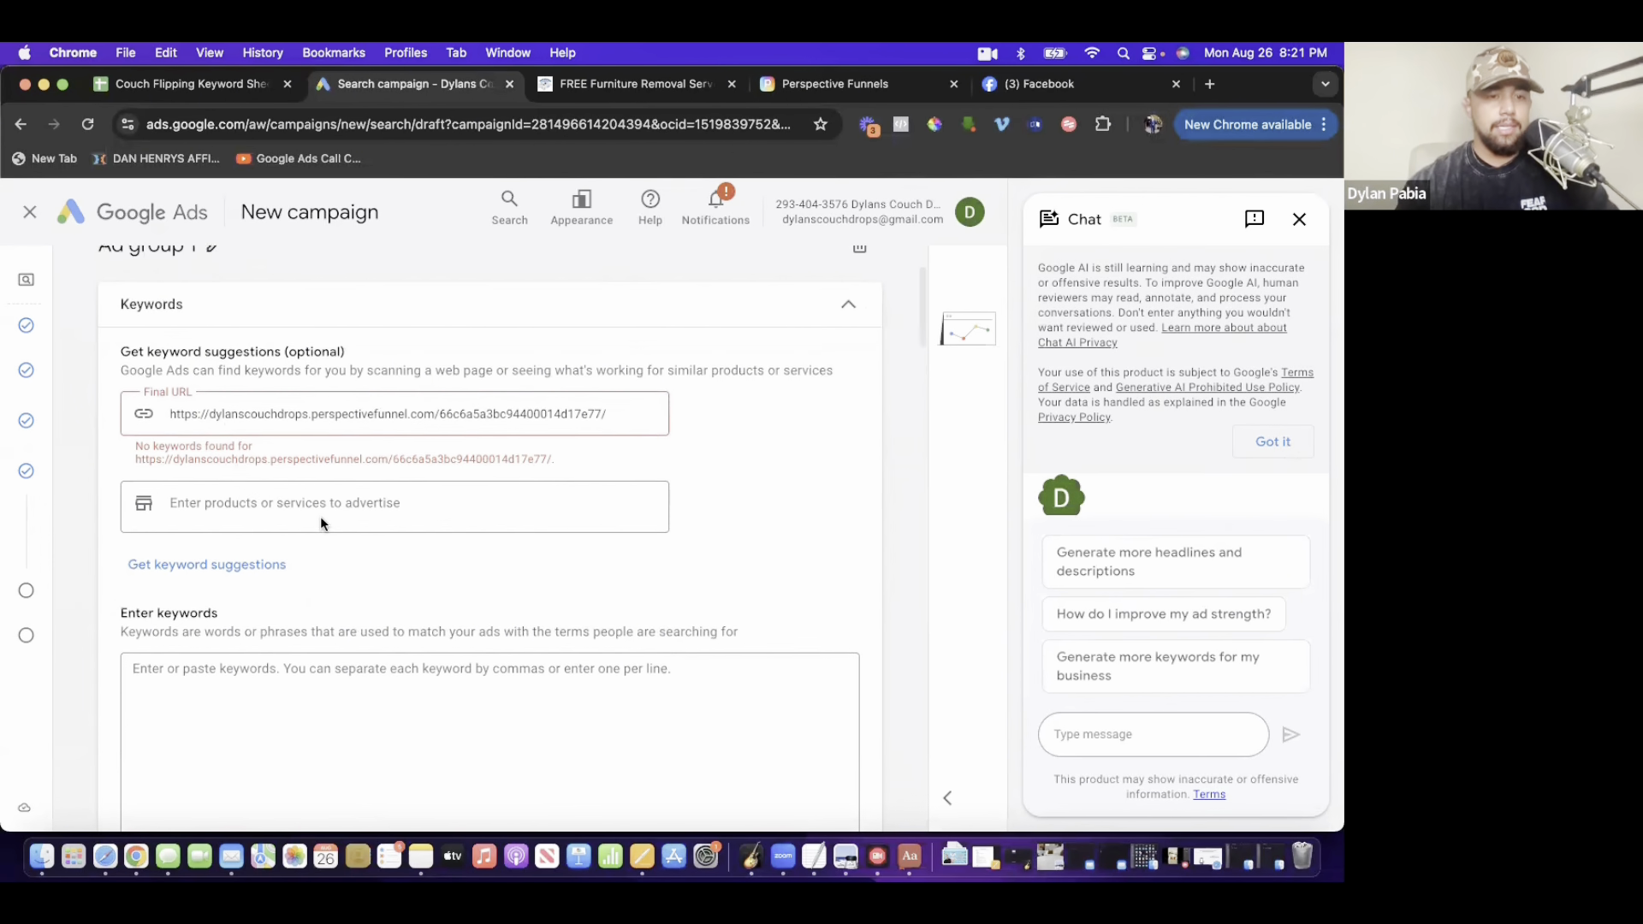
click(295, 418)
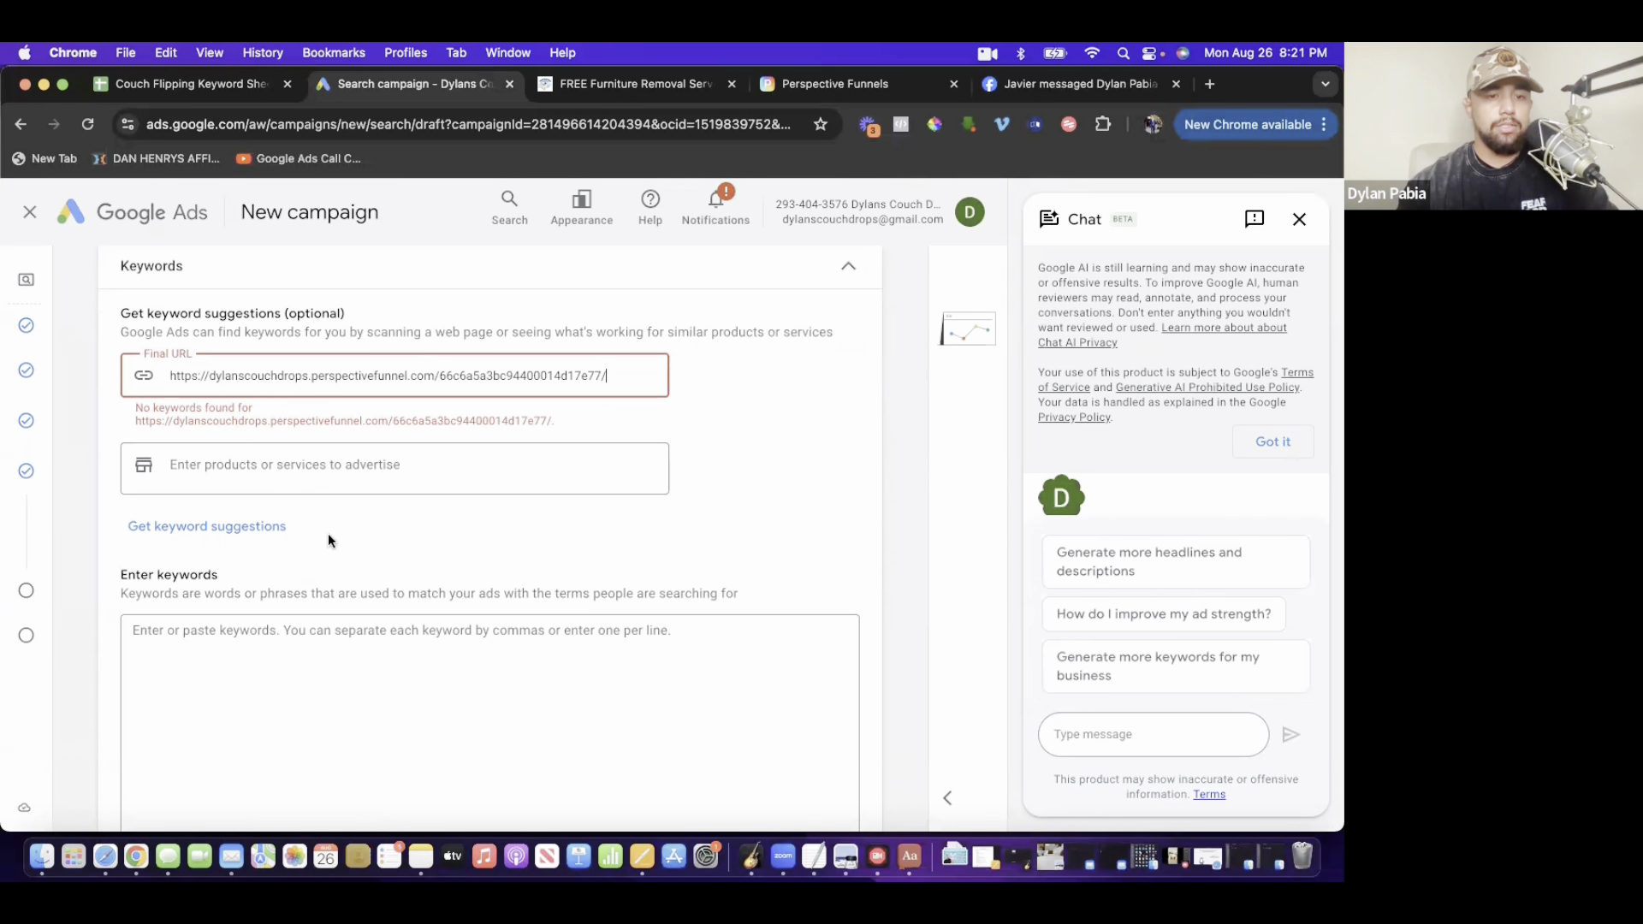
scroll(253, 547, down, 3)
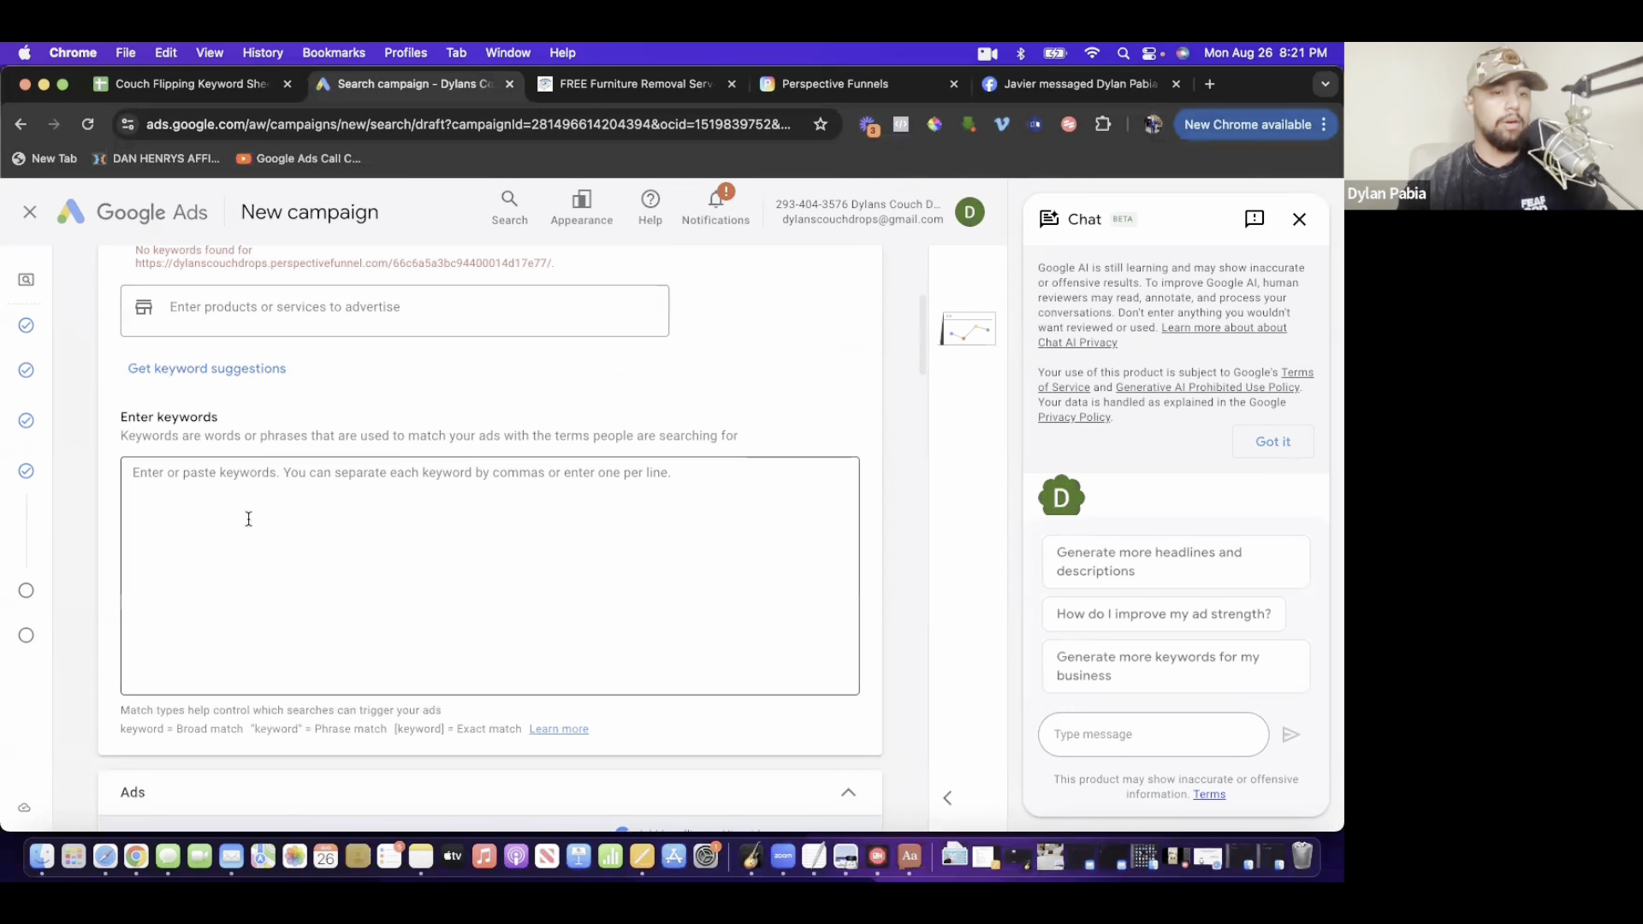
click(171, 85)
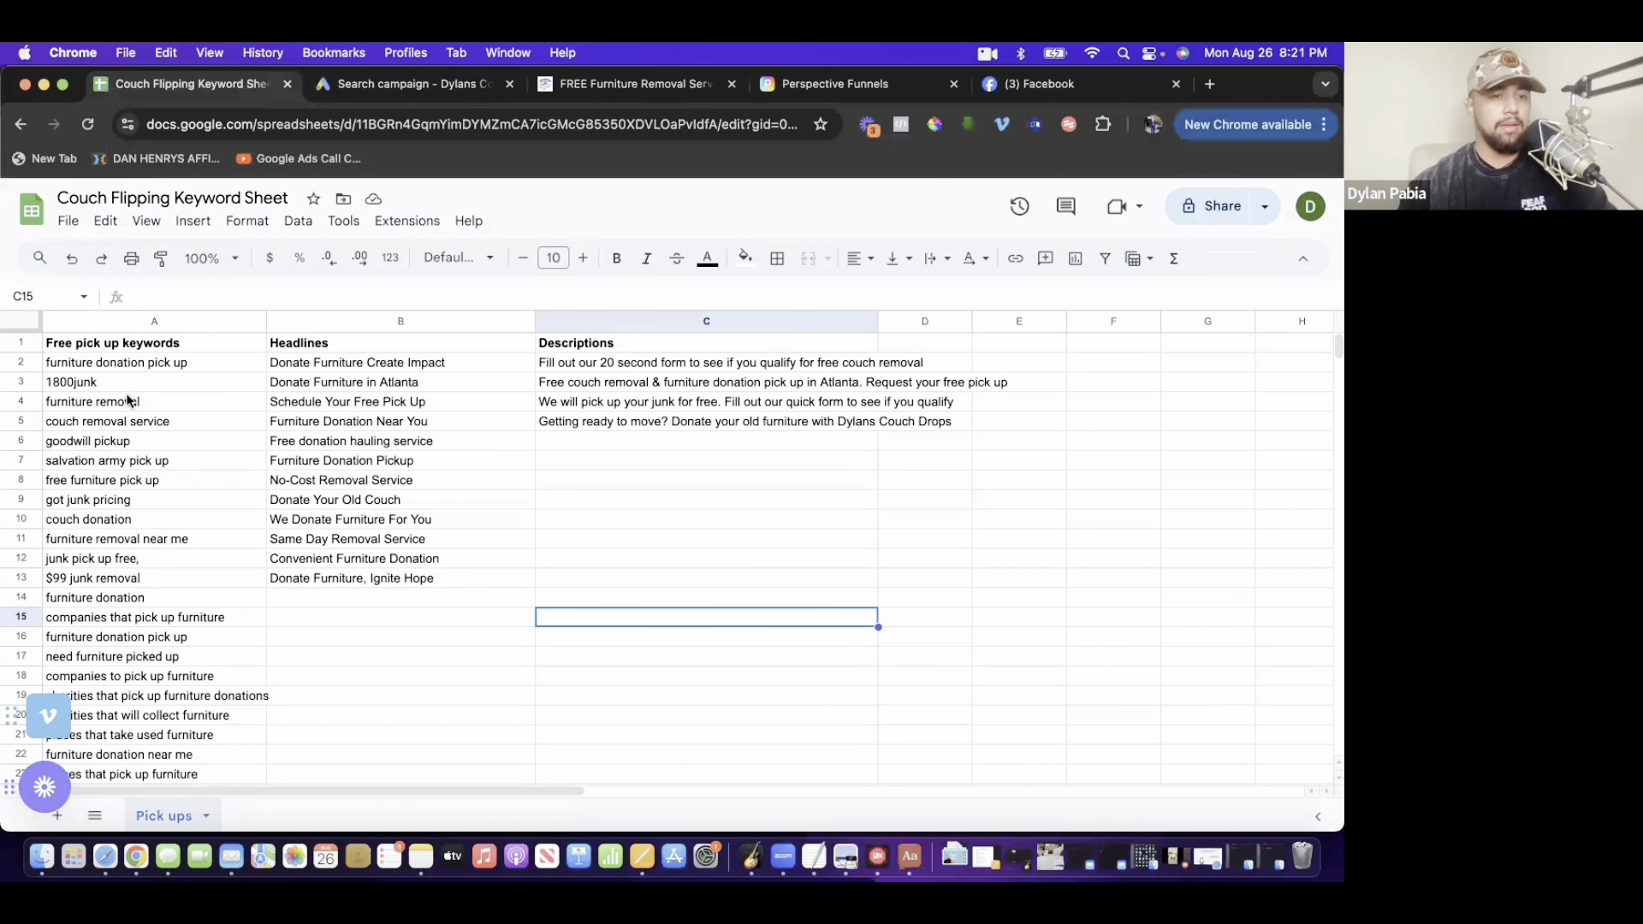
scroll(161, 661, down, 5)
scroll(161, 656, up, 1)
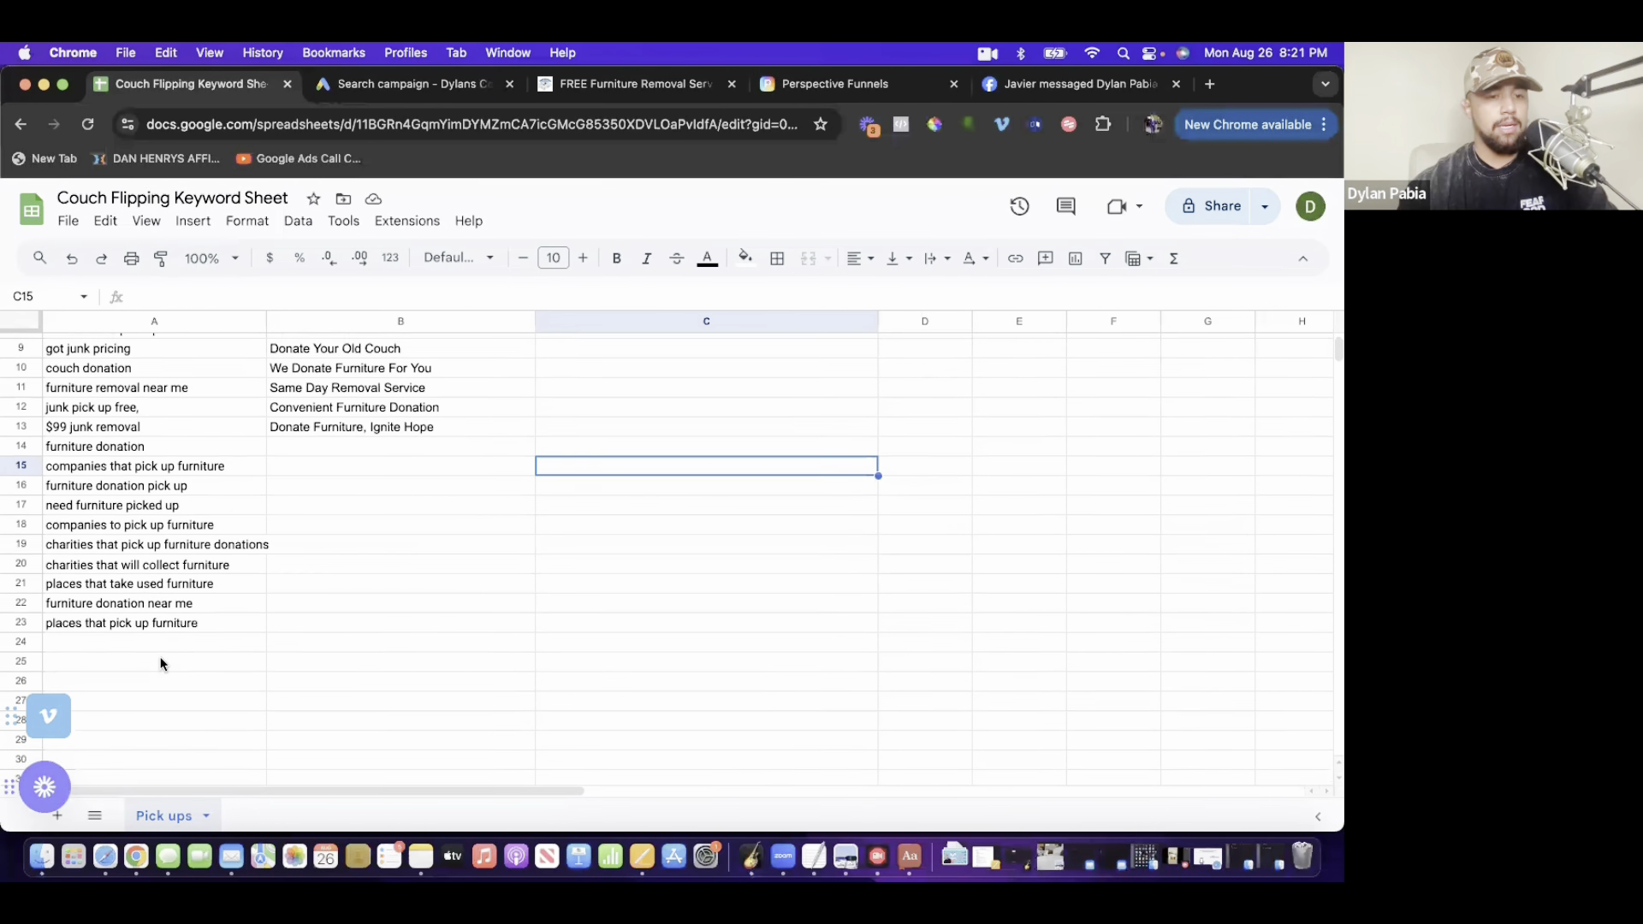
click(77, 613)
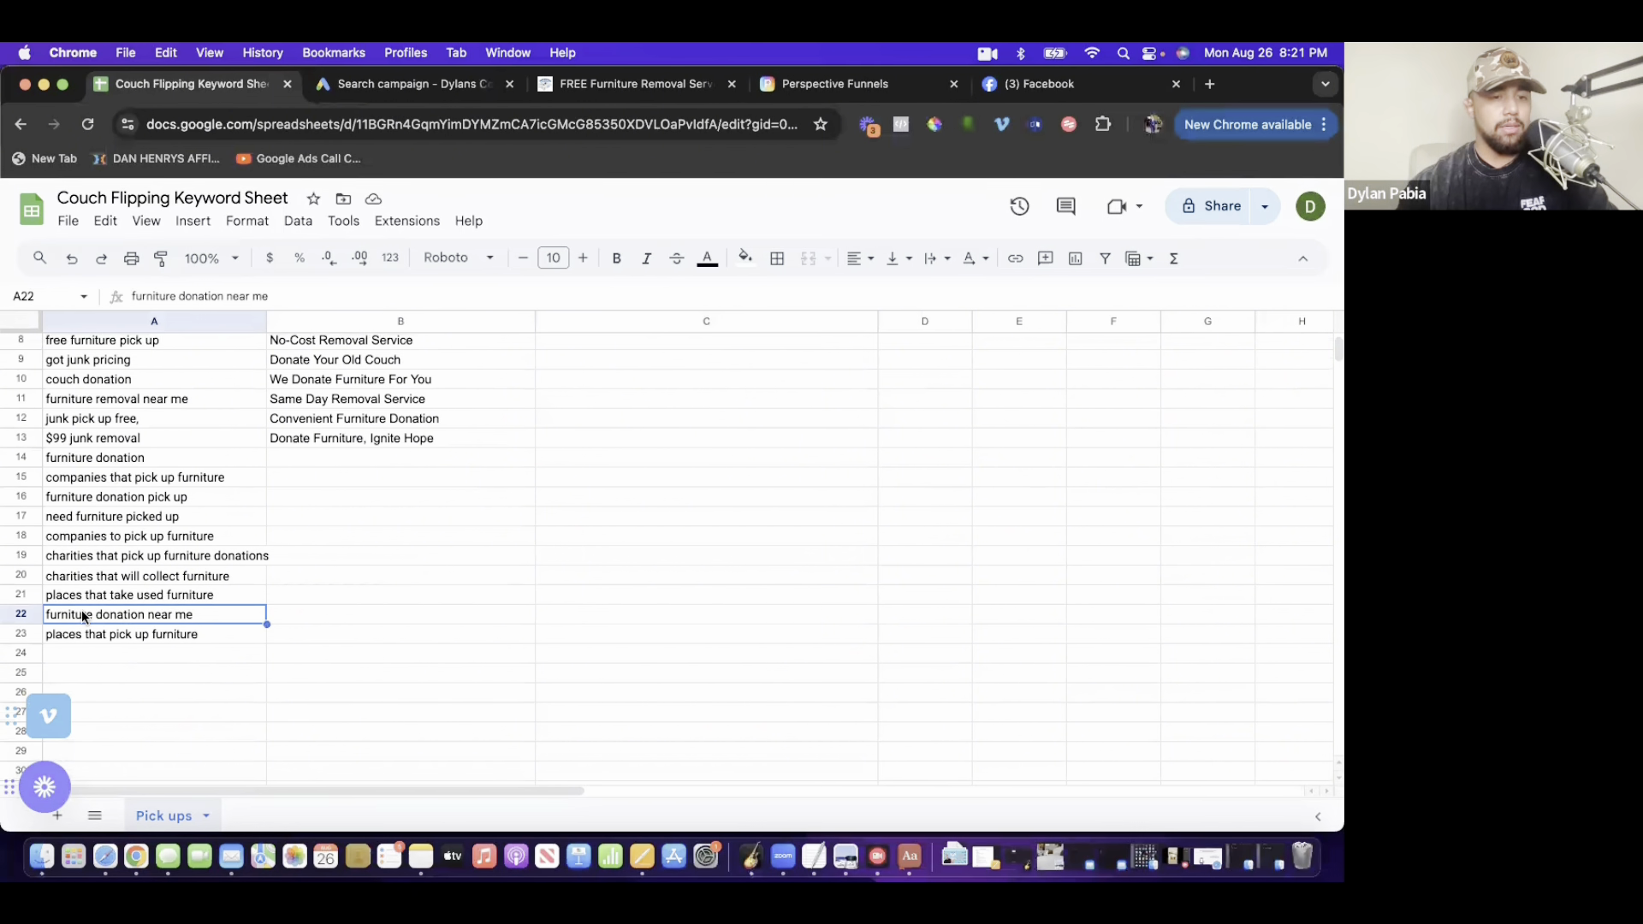
click(104, 457)
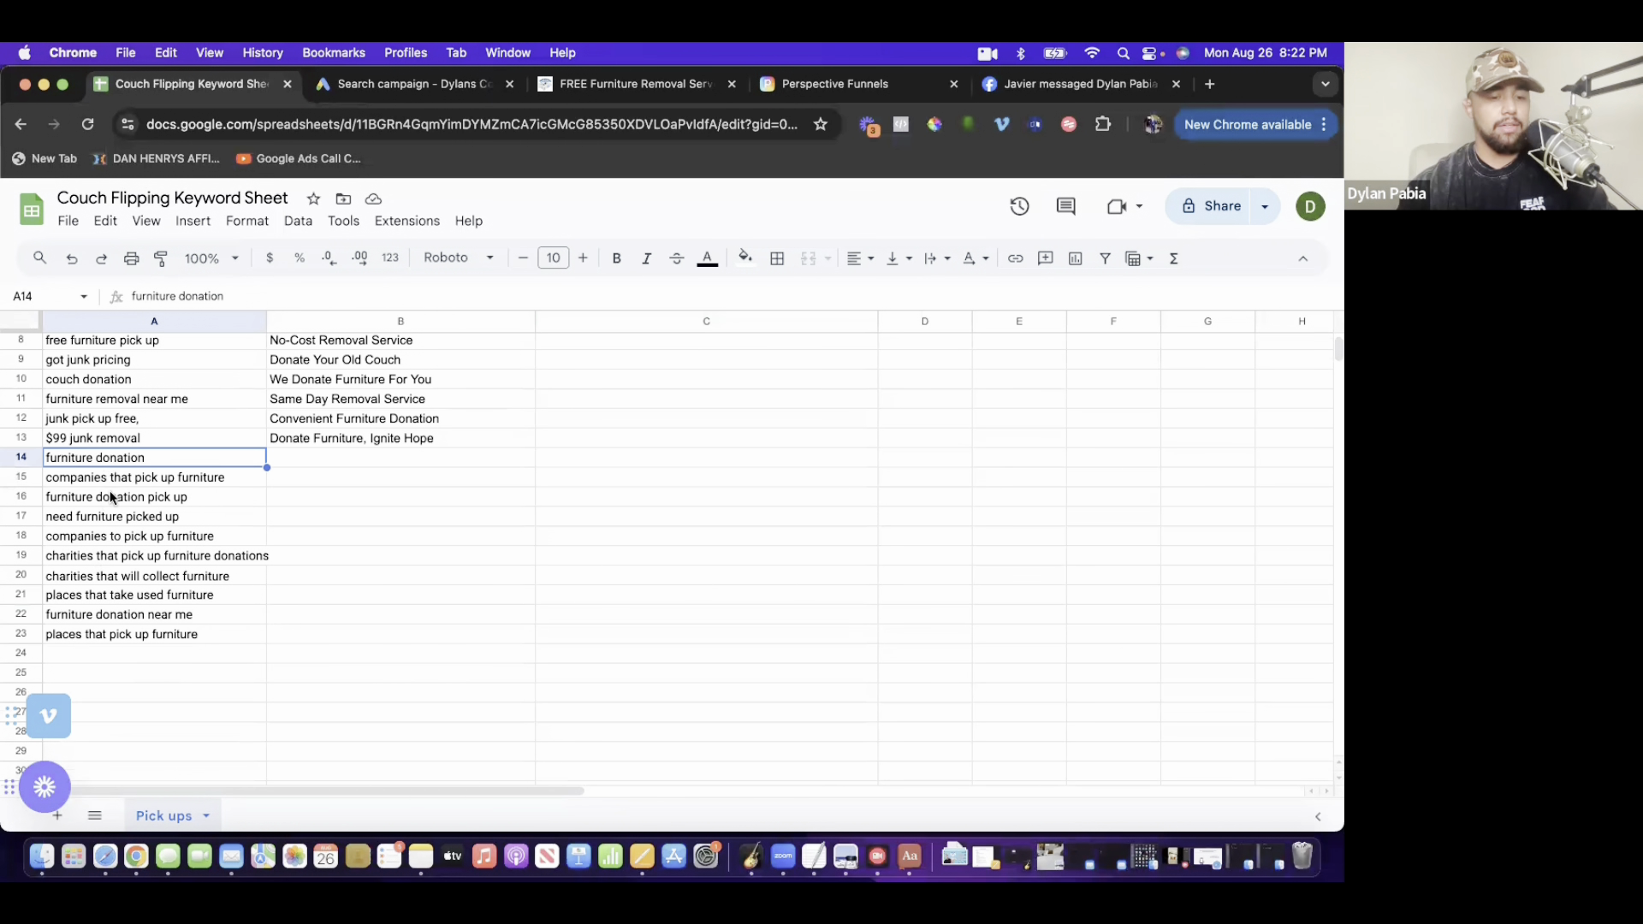
shift+click(120, 638)
right_click(113, 573)
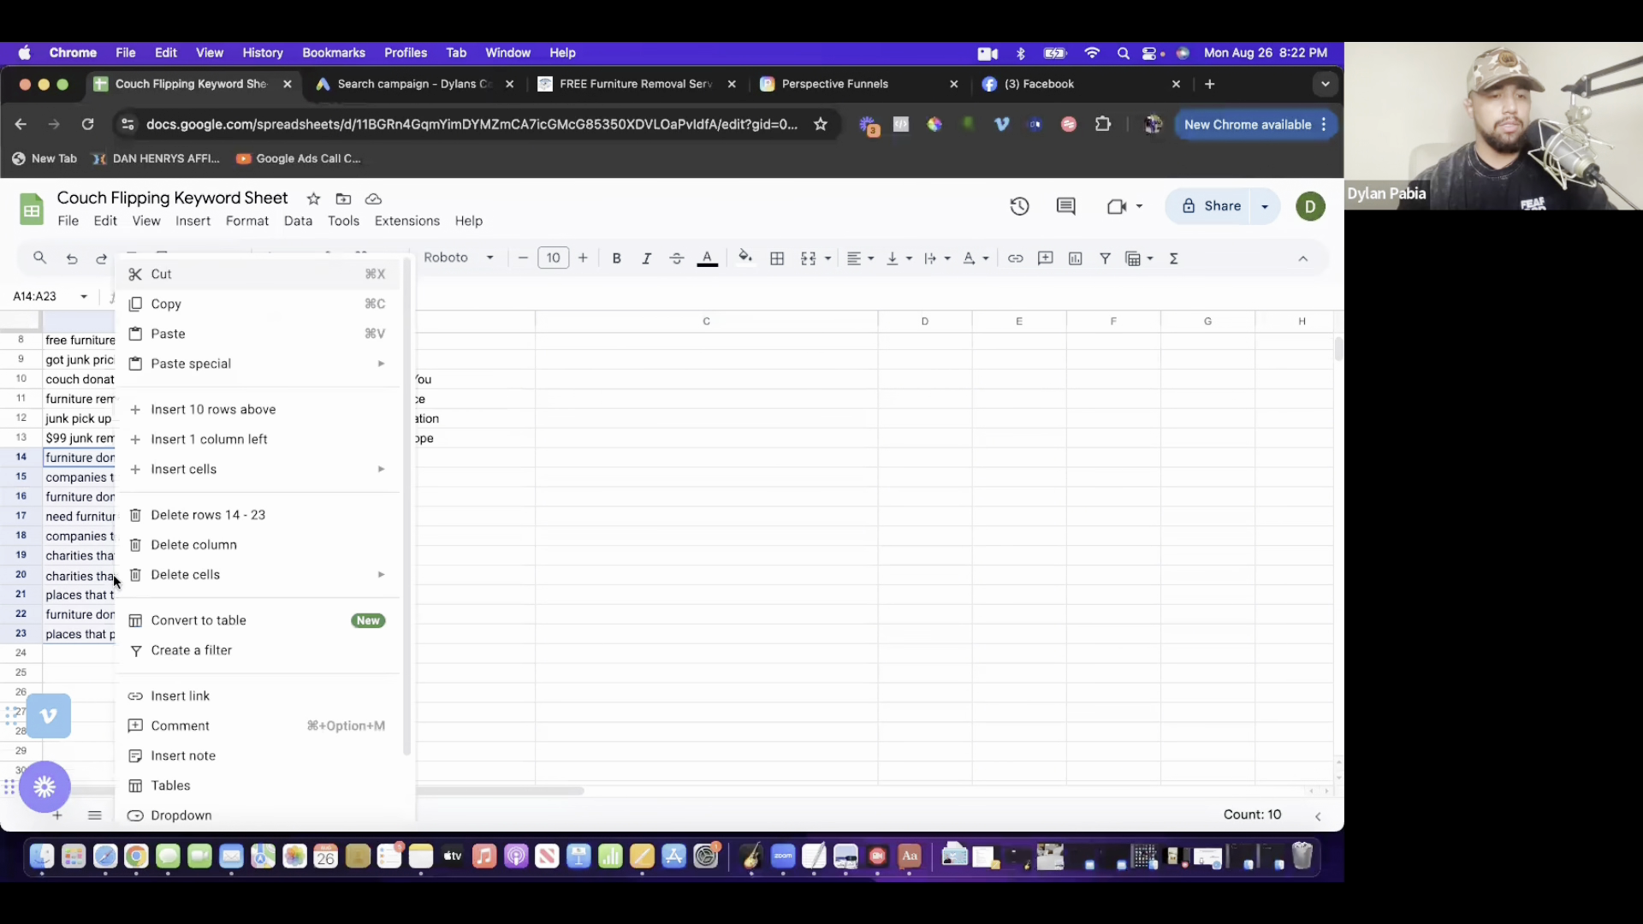
click(167, 304)
- Return to the Google Ads campaign and paste the copied keywords into Ad group 1's keyword list
click(406, 83)
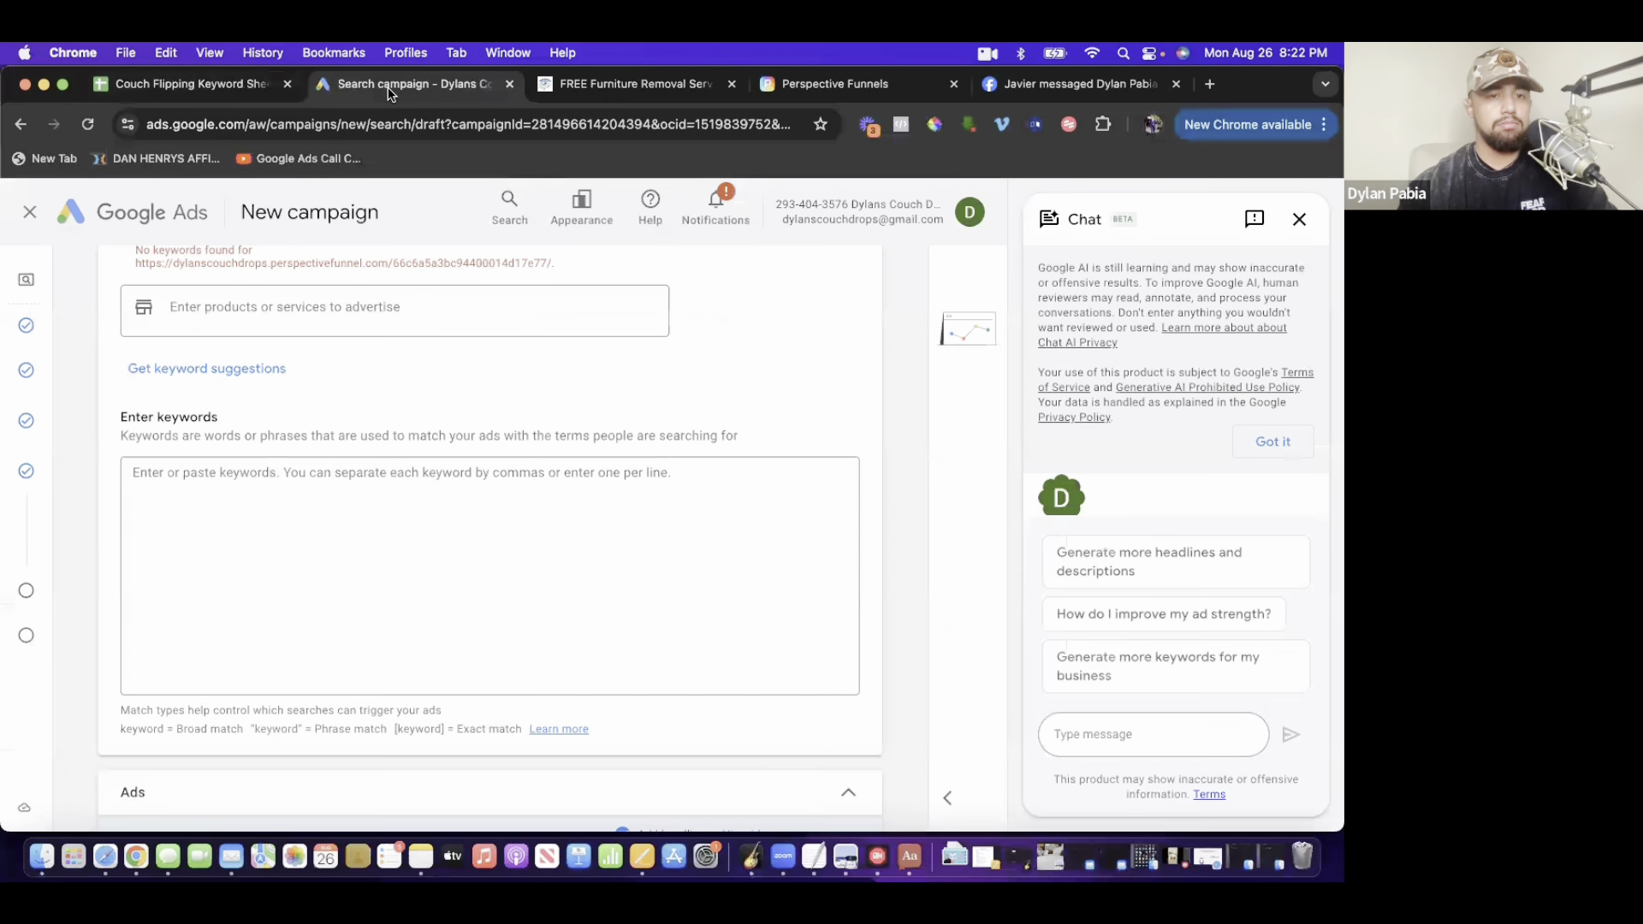
click(338, 519)
key(super+v)
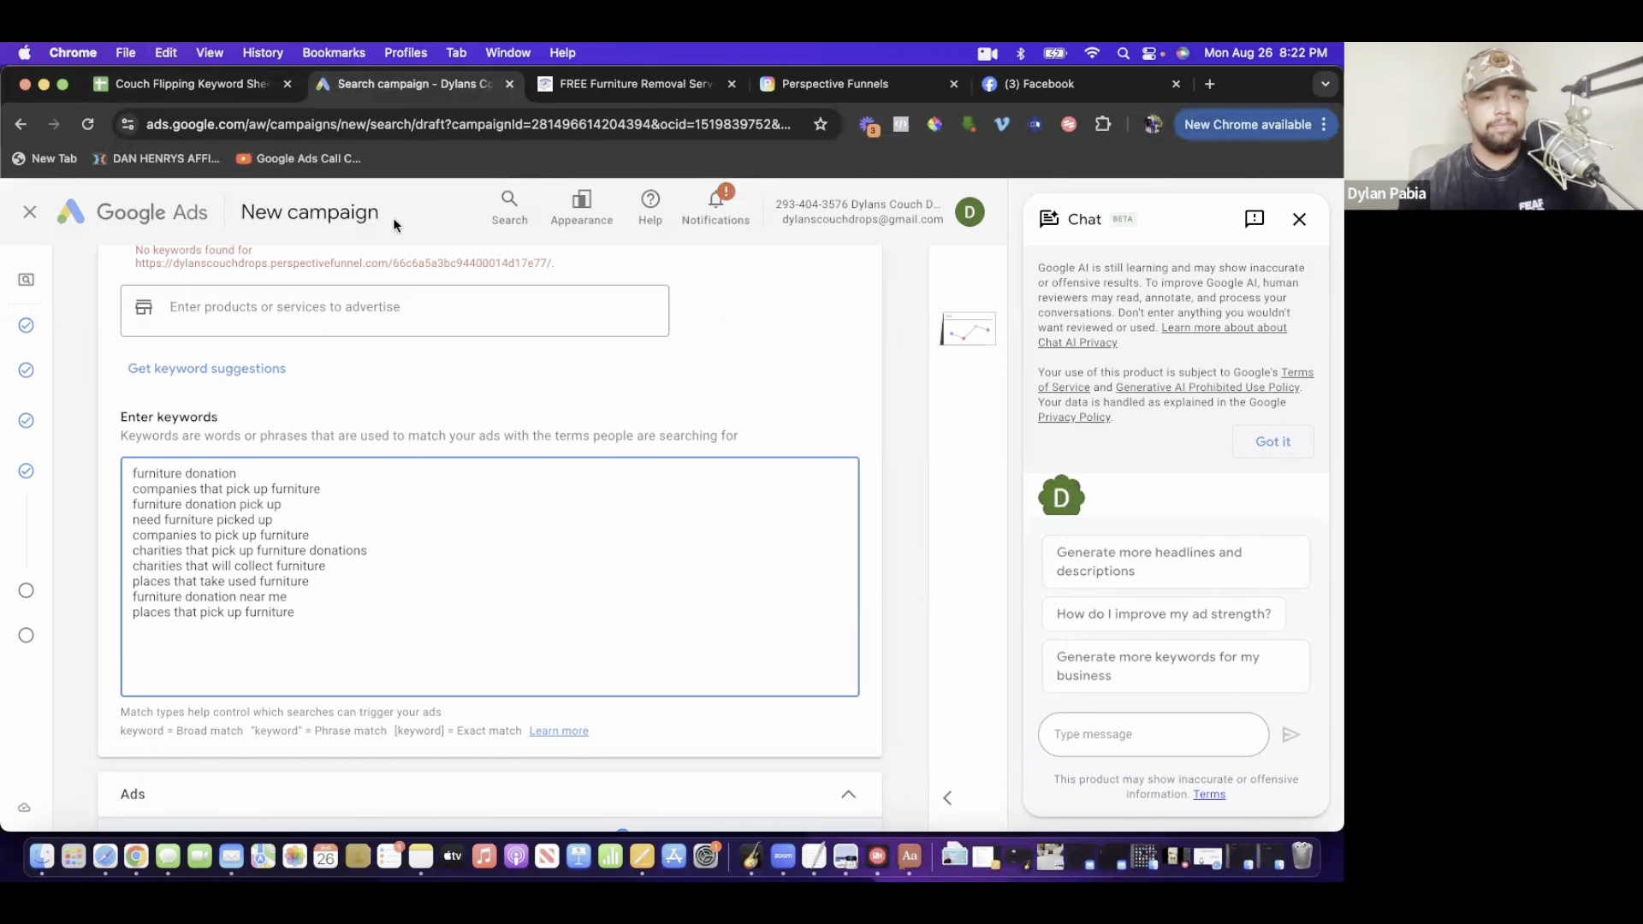
- Copy "furniture removal near me" from cell A11 of the keyword sheet and add it to the ad group's keywords
click(182, 93)
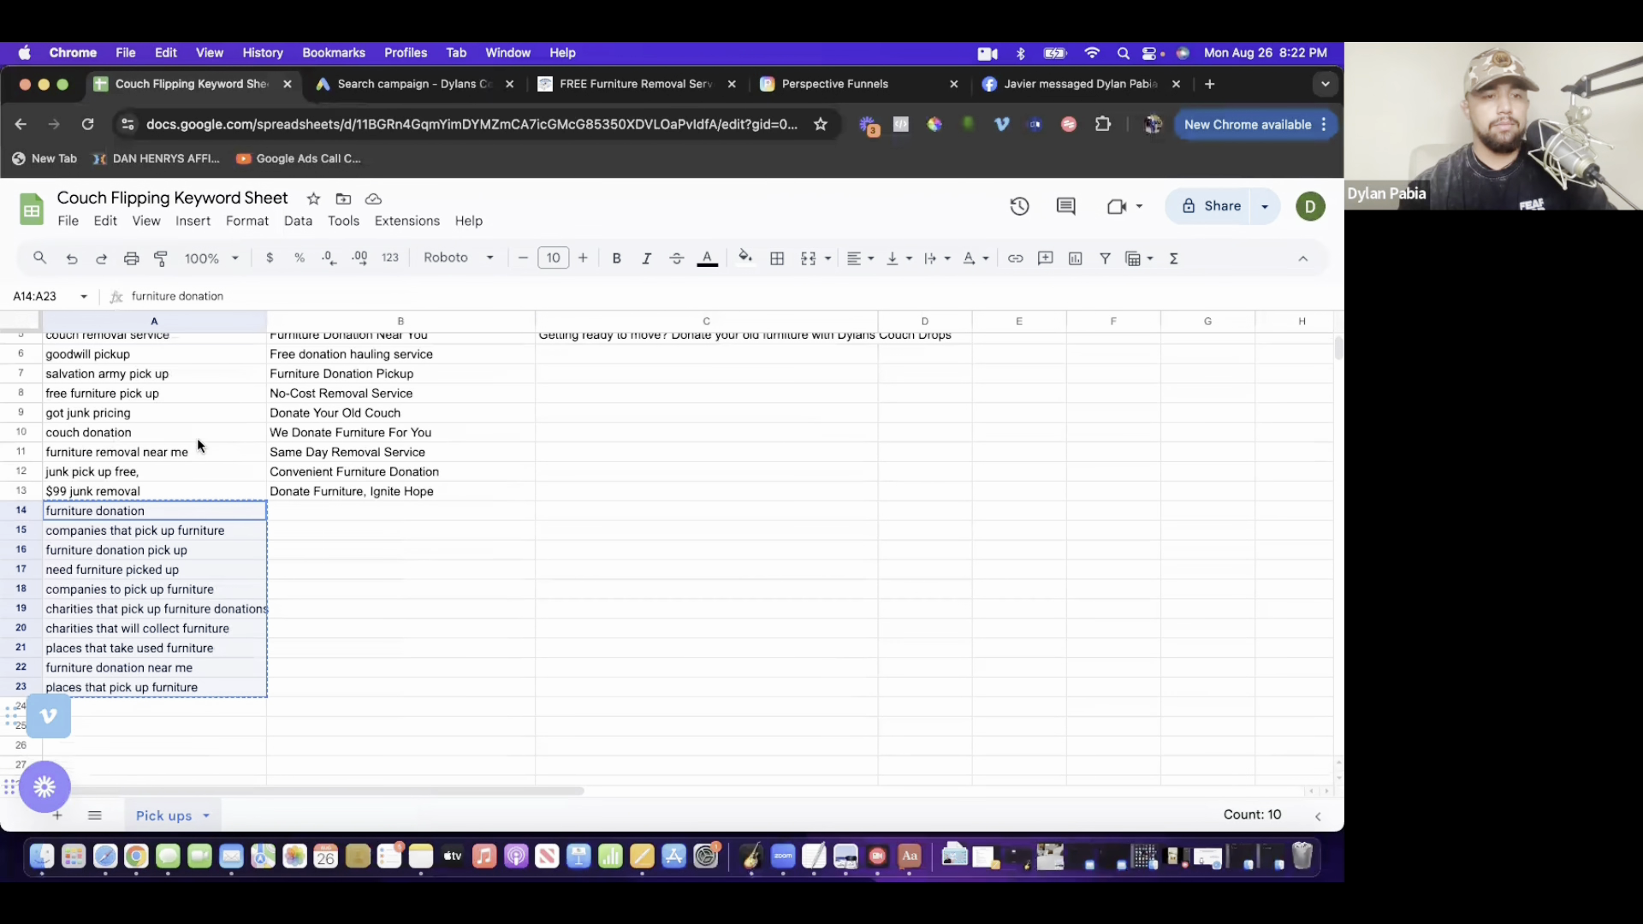
double_click(176, 451)
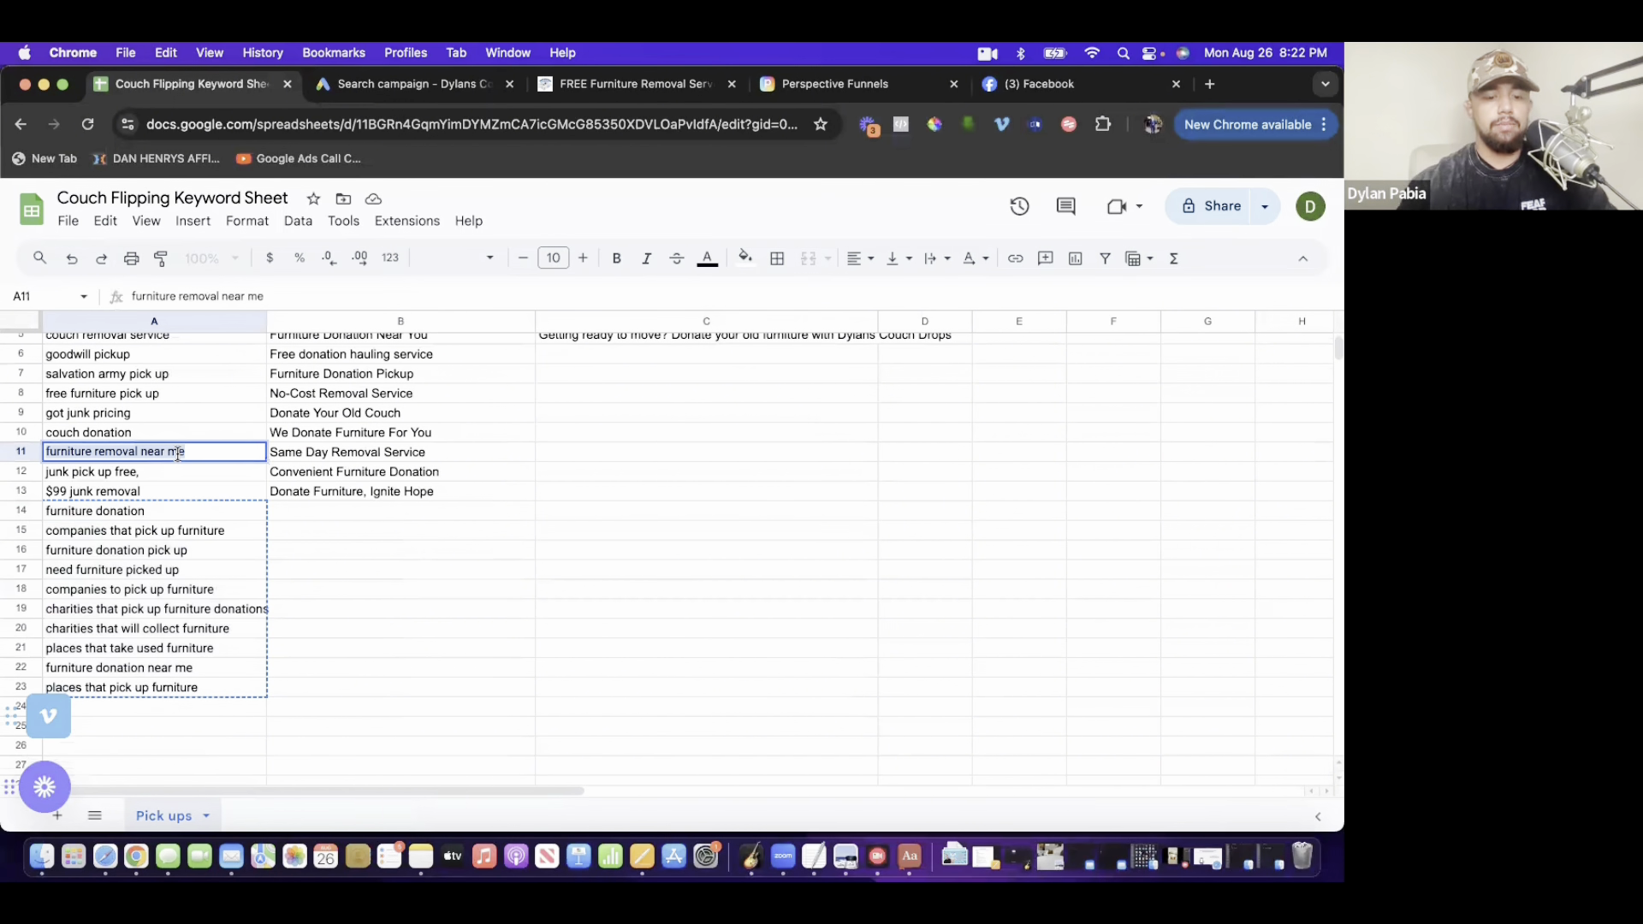
click(404, 89)
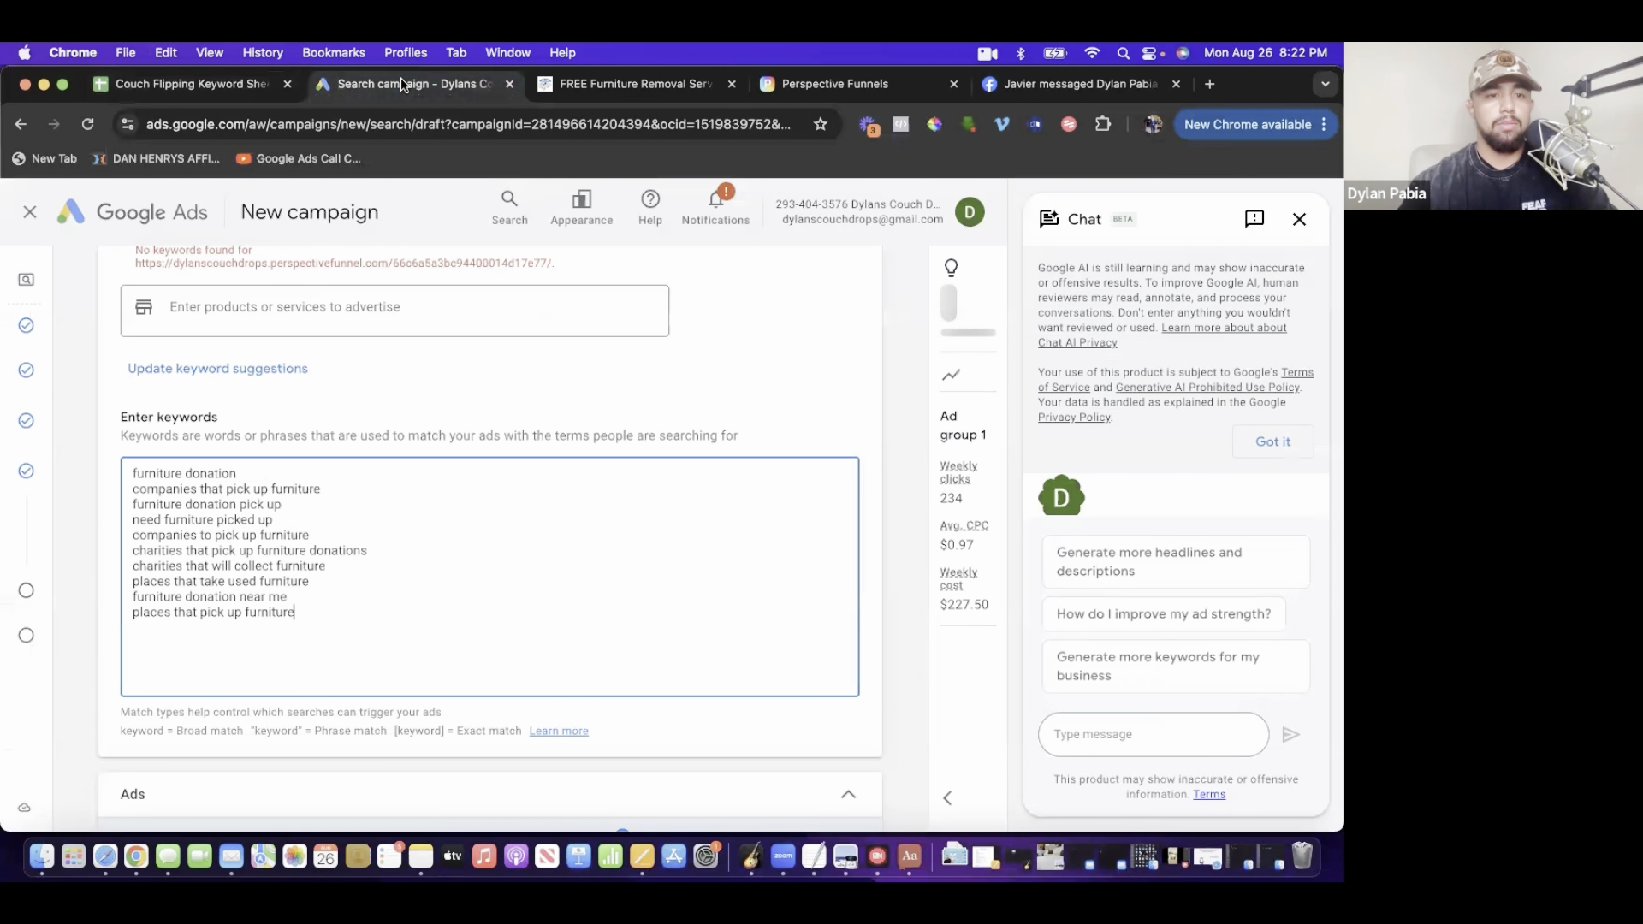
key(super+v)
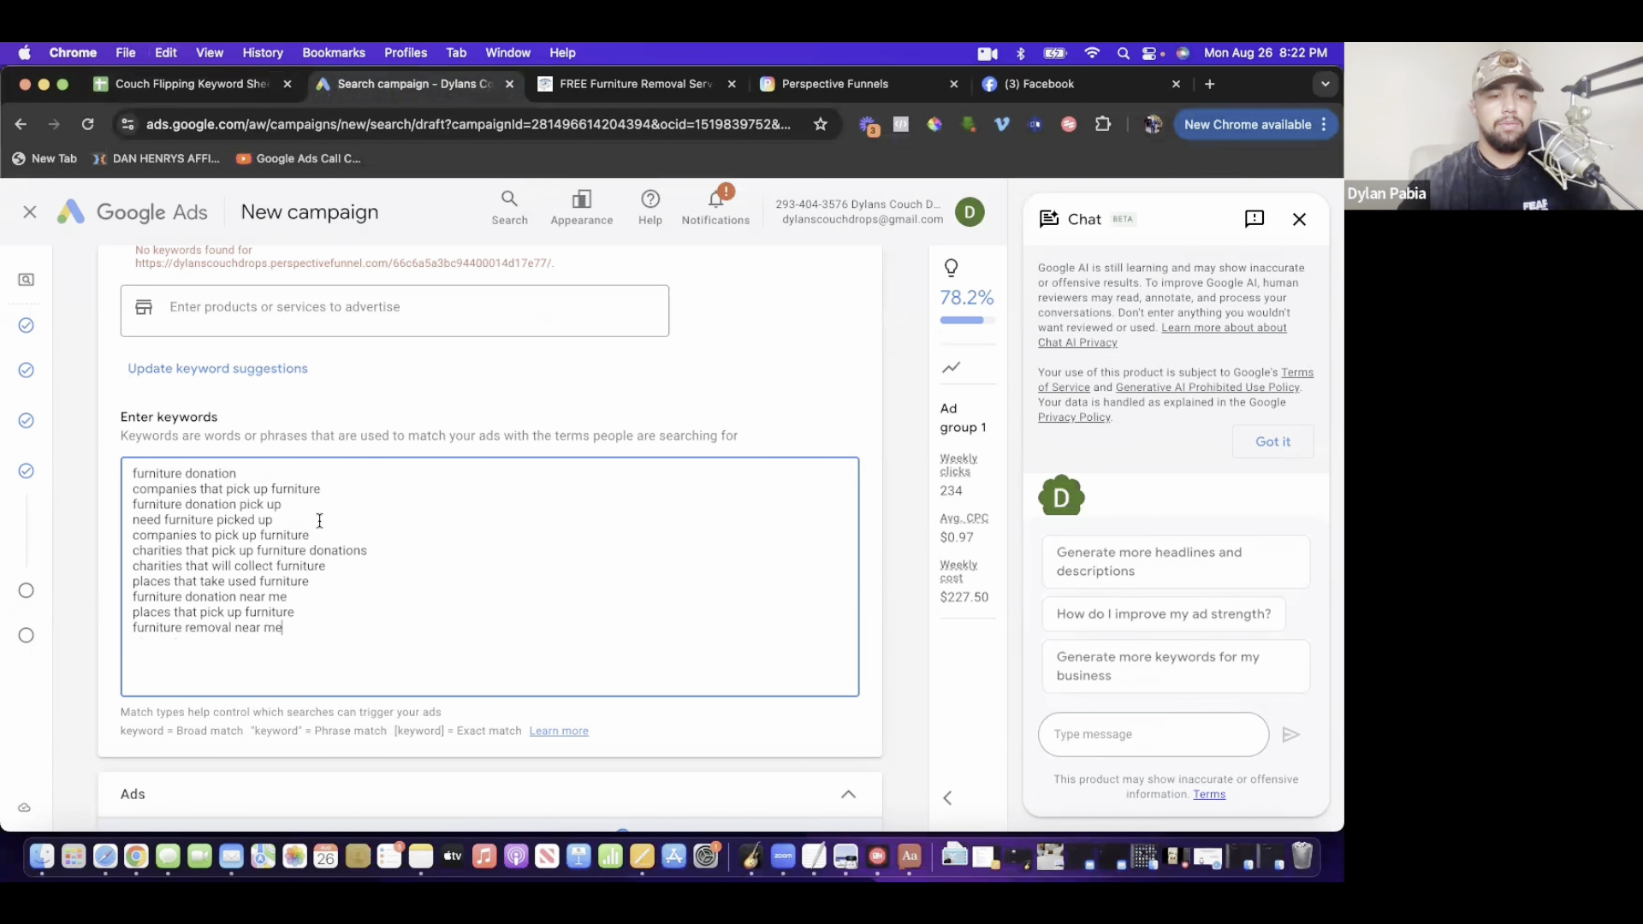
- Copy "furniture donation pick up" from cell A2 of the keyword sheet, add it to the ad group's keywords and select that line
click(165, 84)
scroll(153, 412, up, 2)
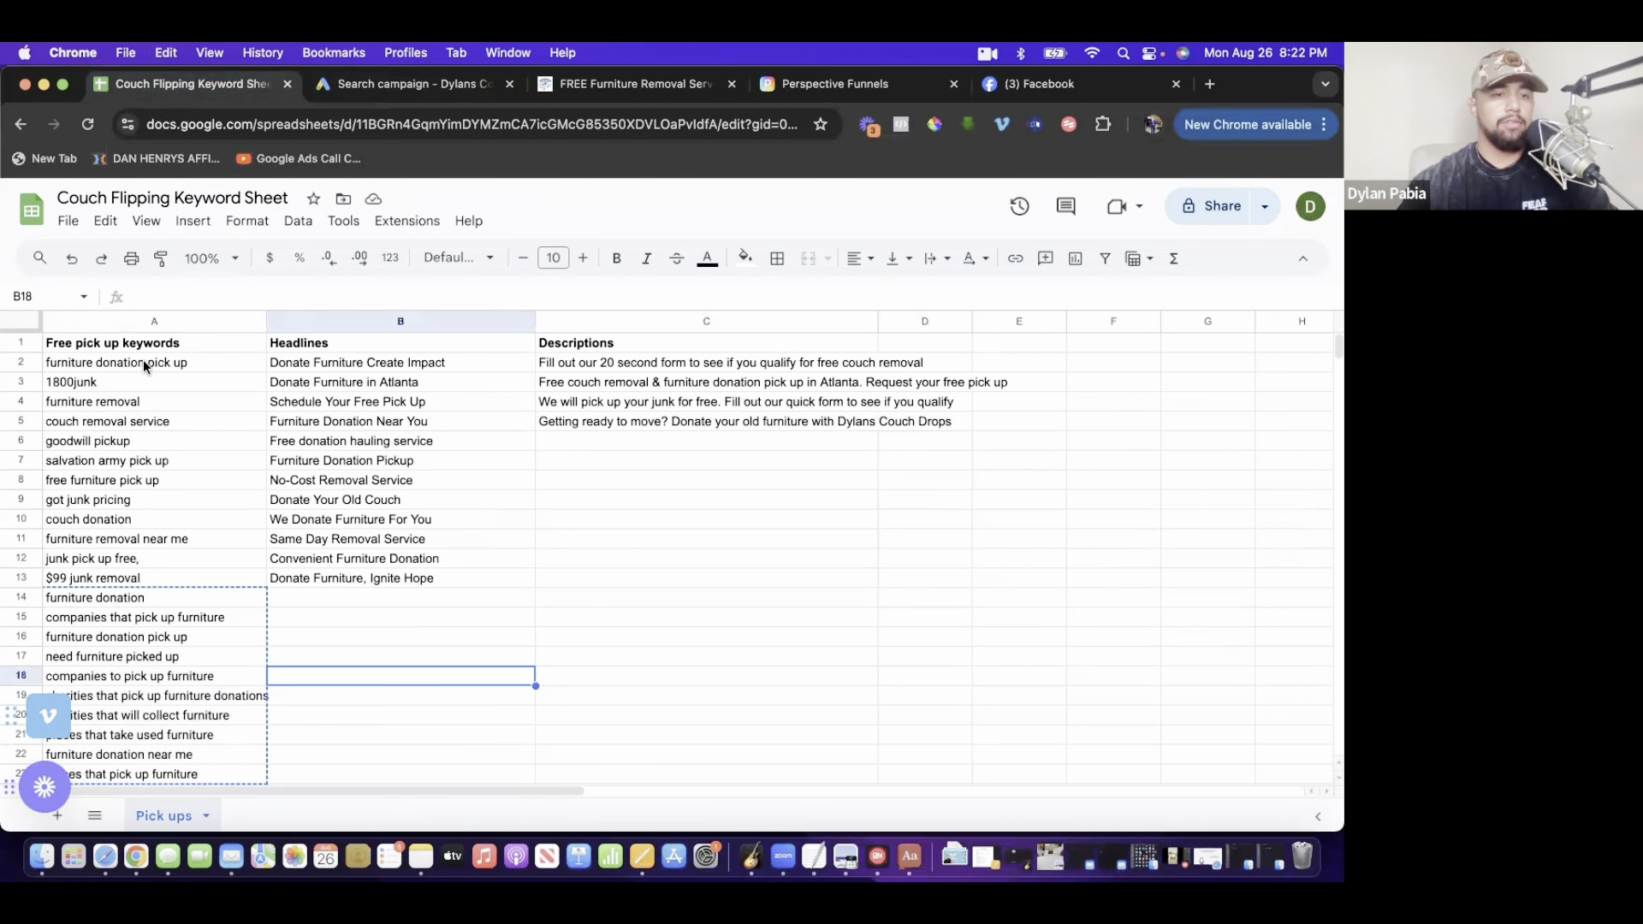
double_click(143, 361)
key(super+a)
key(super+c)
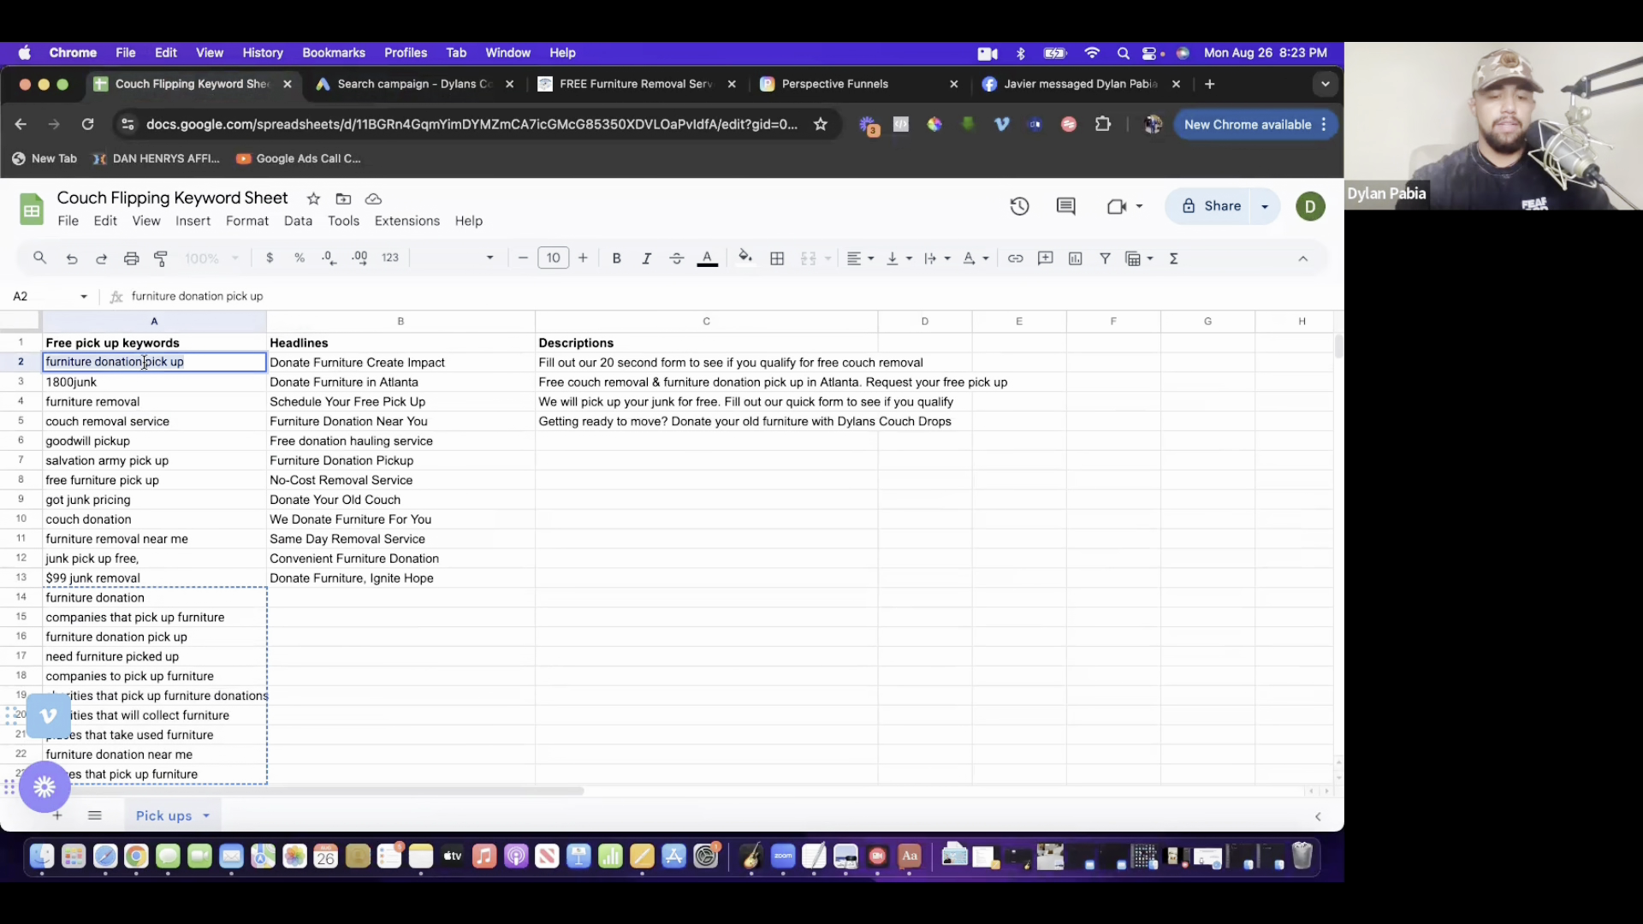
click(409, 84)
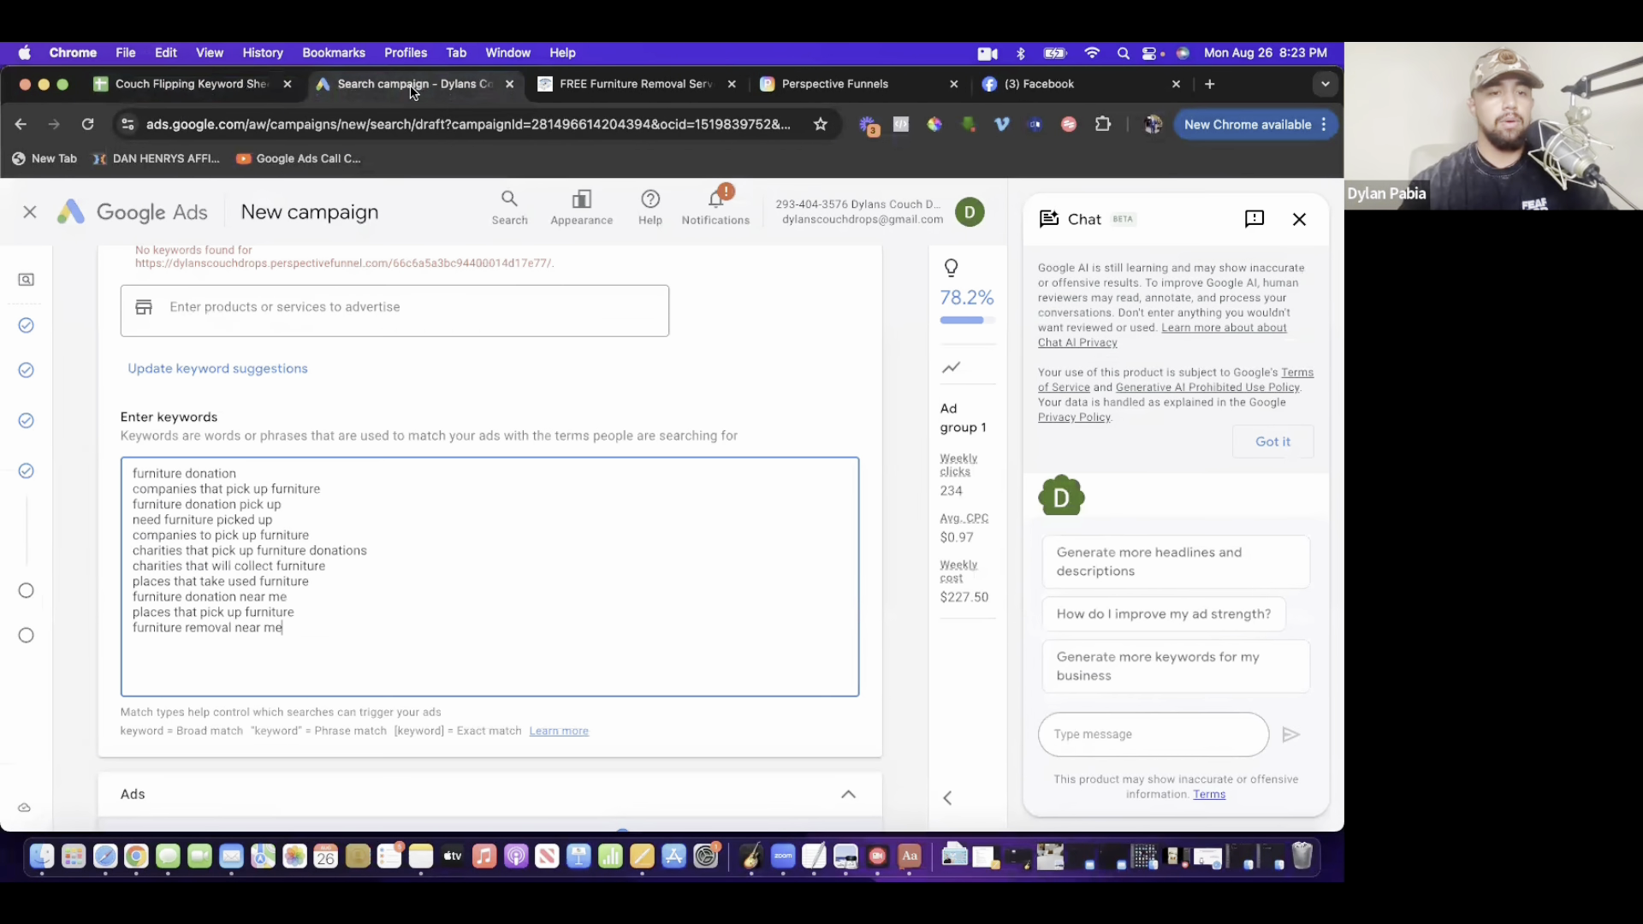
key(super+v)
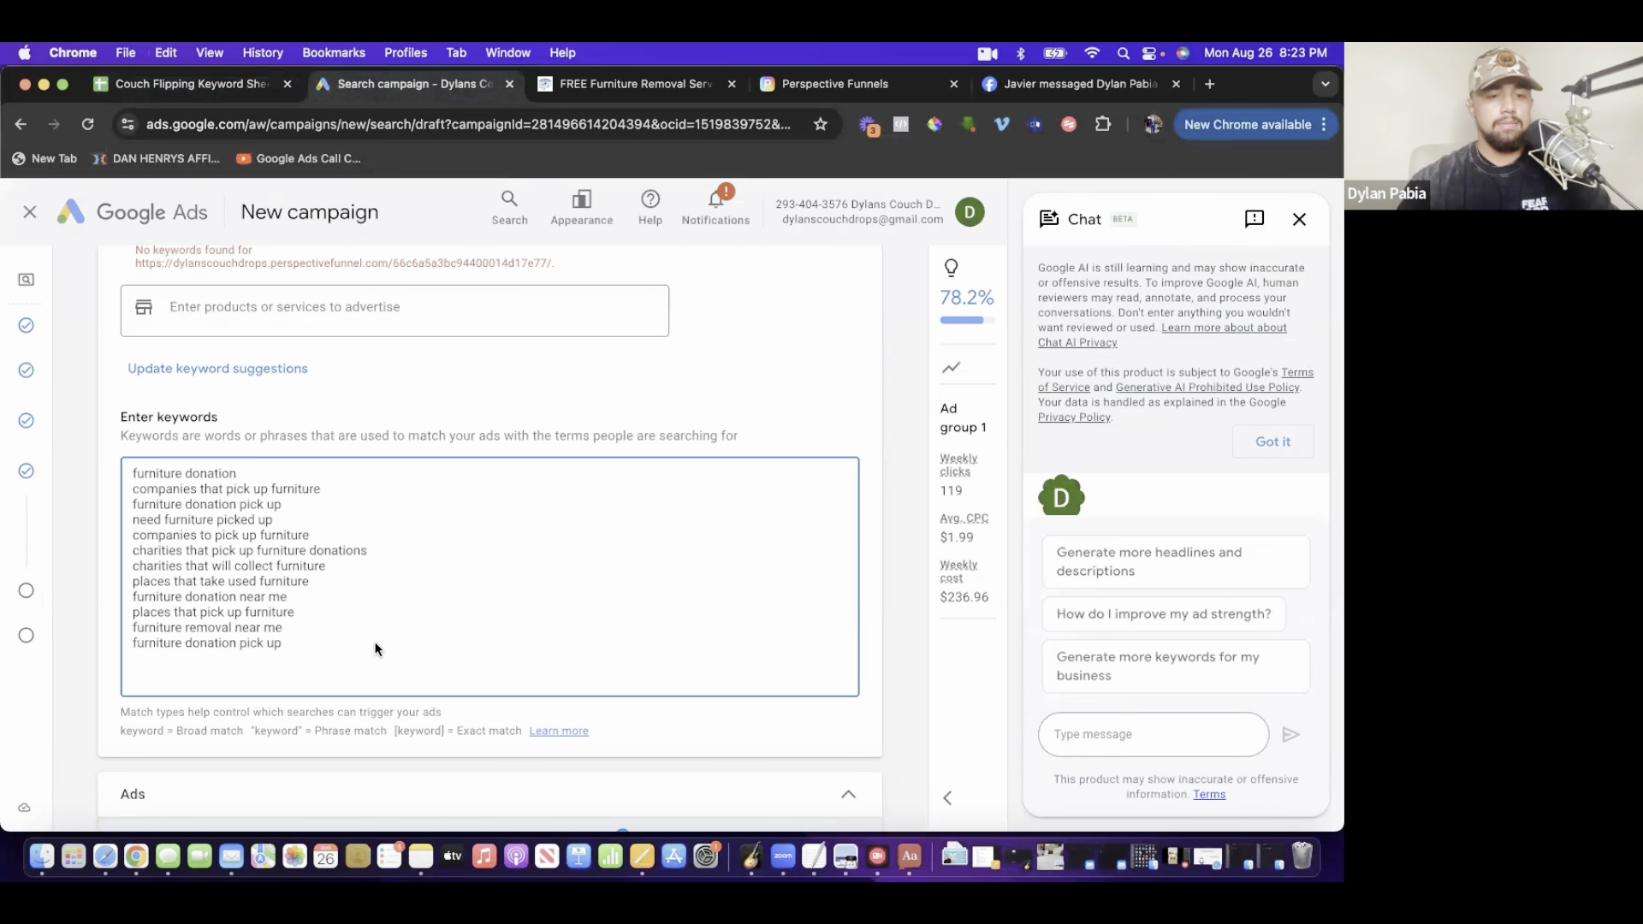
drag(291, 643, 114, 655)
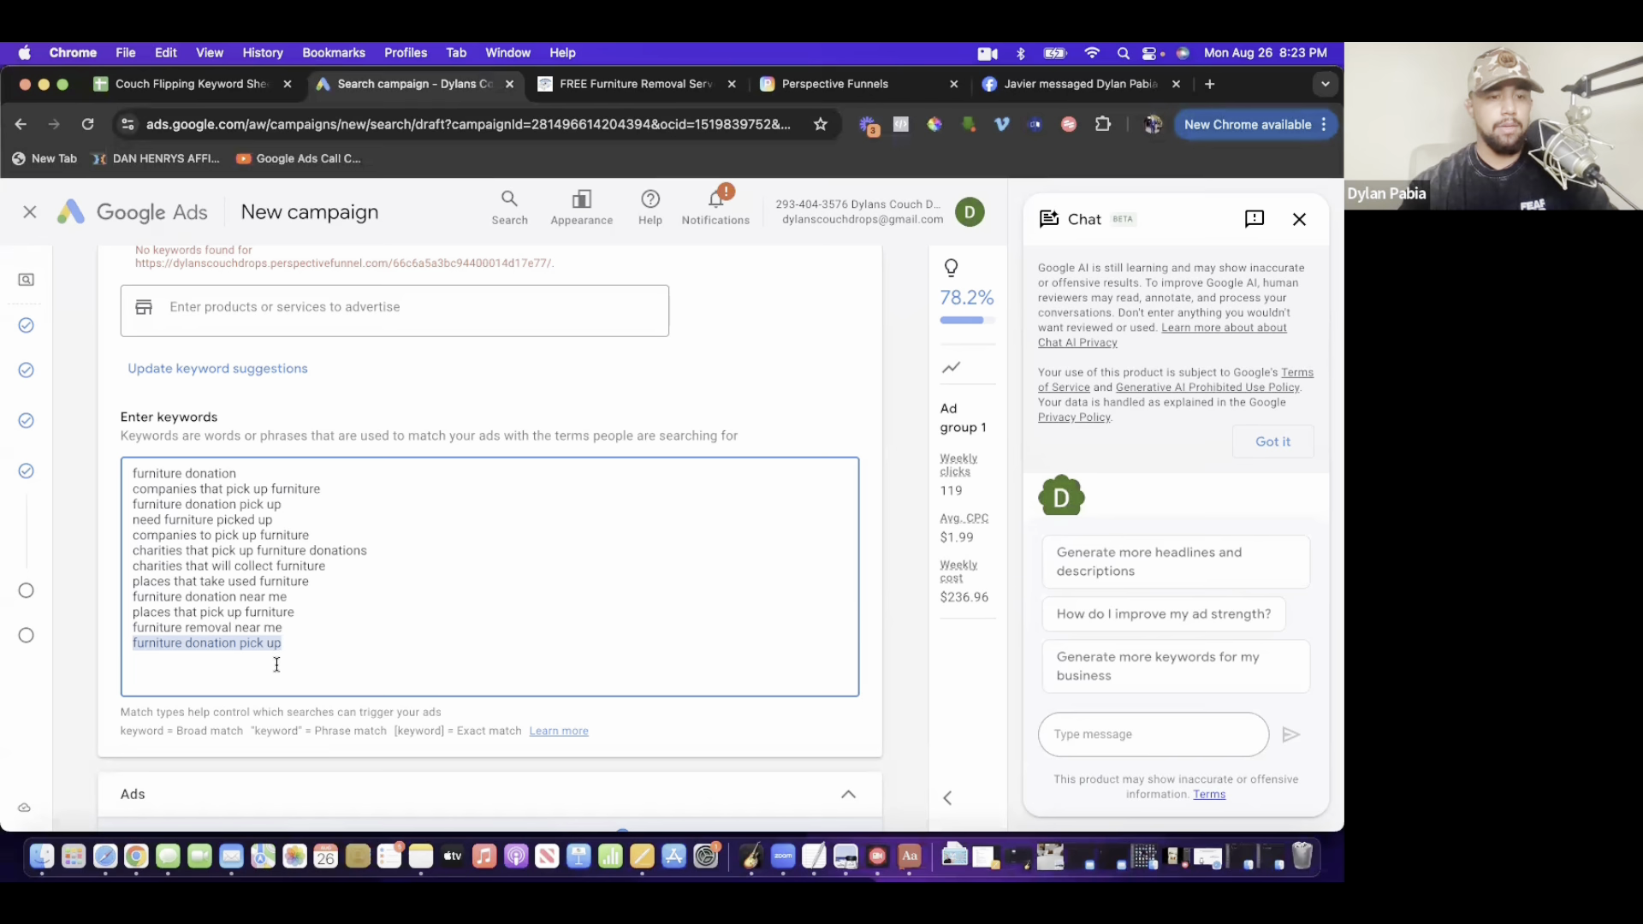
- Check the ad's headline fields, and copy "Donate Furniture Create Impact" from cell B2 of the Couch Flipping Keyword Sheet
scroll(366, 677, down, 6)
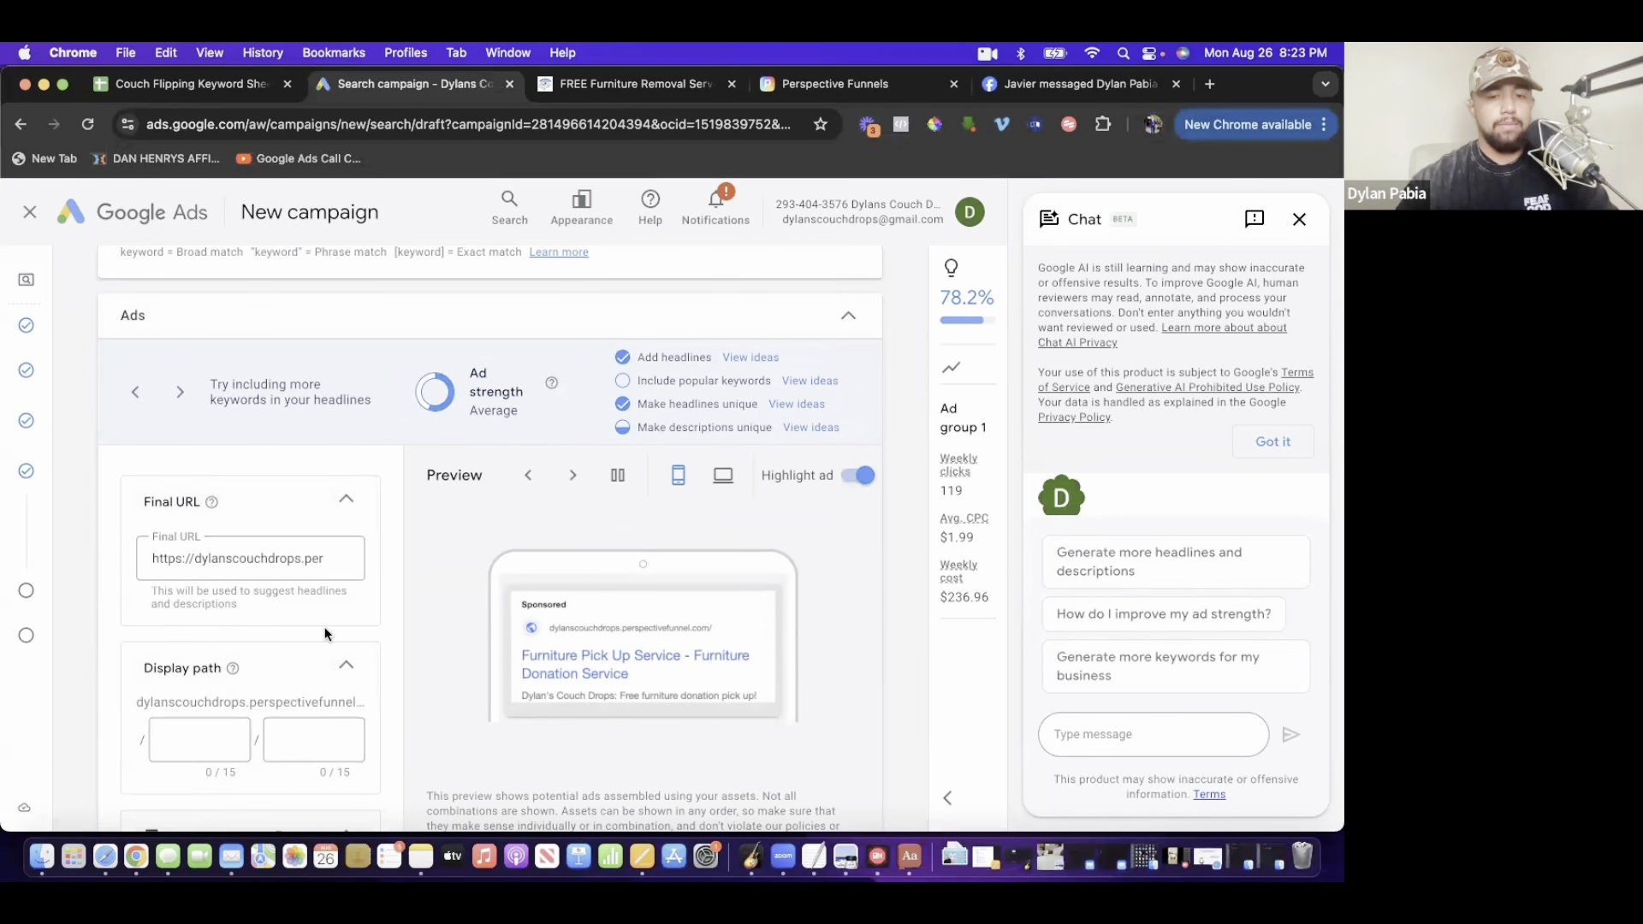
scroll(326, 627, down, 2)
scroll(267, 763, down, 2)
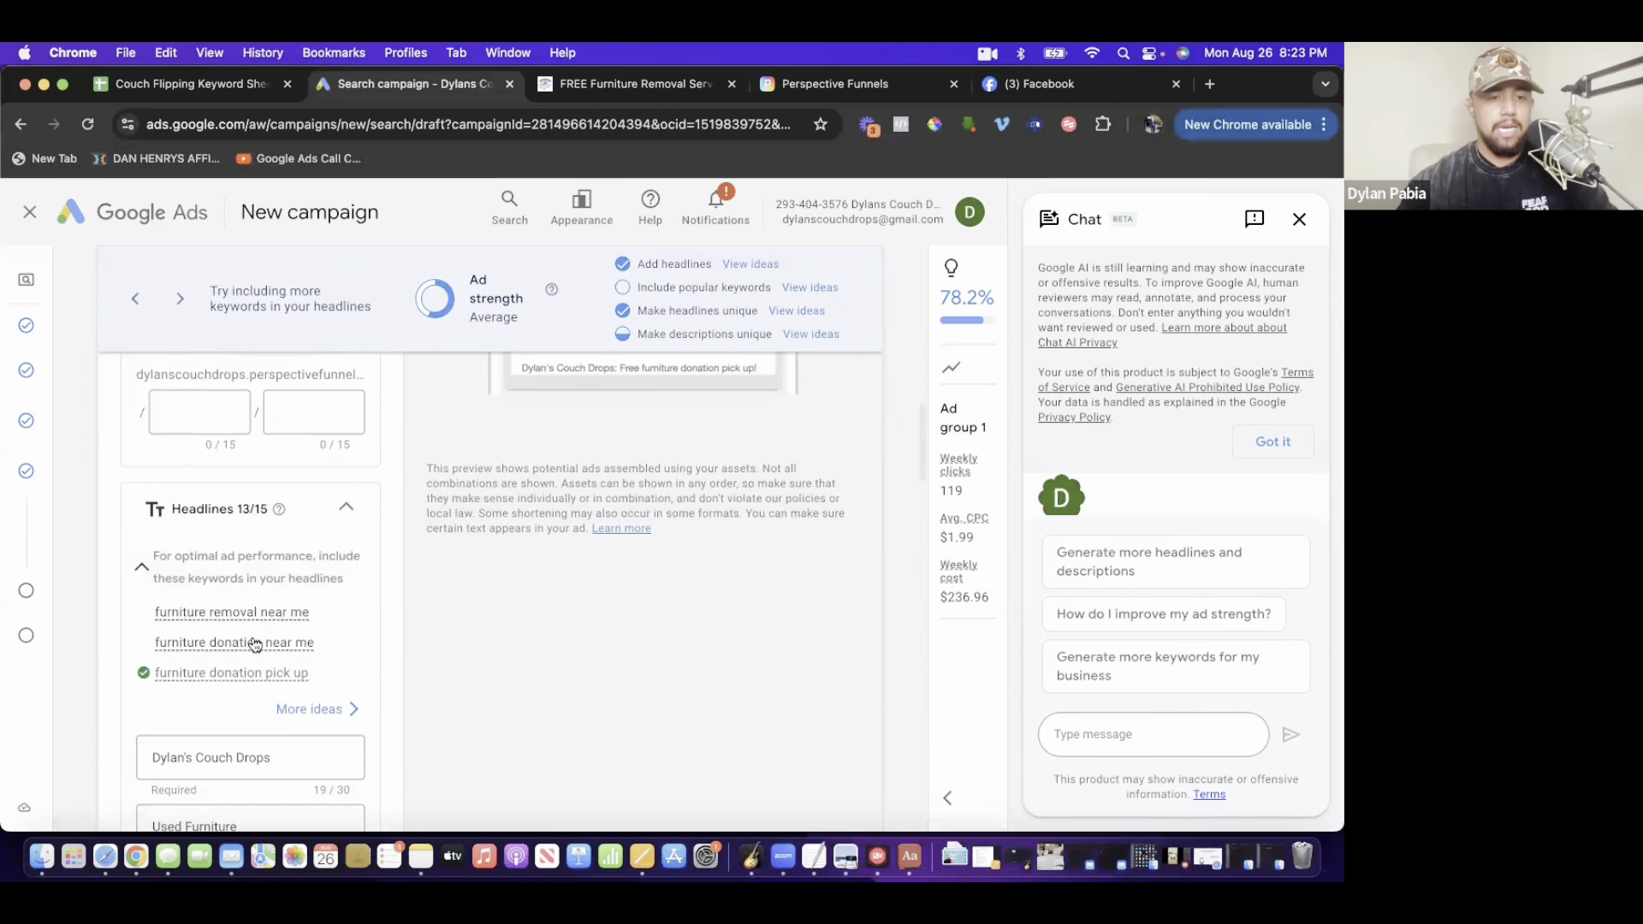
scroll(253, 644, down, 1)
scroll(453, 726, down, 4)
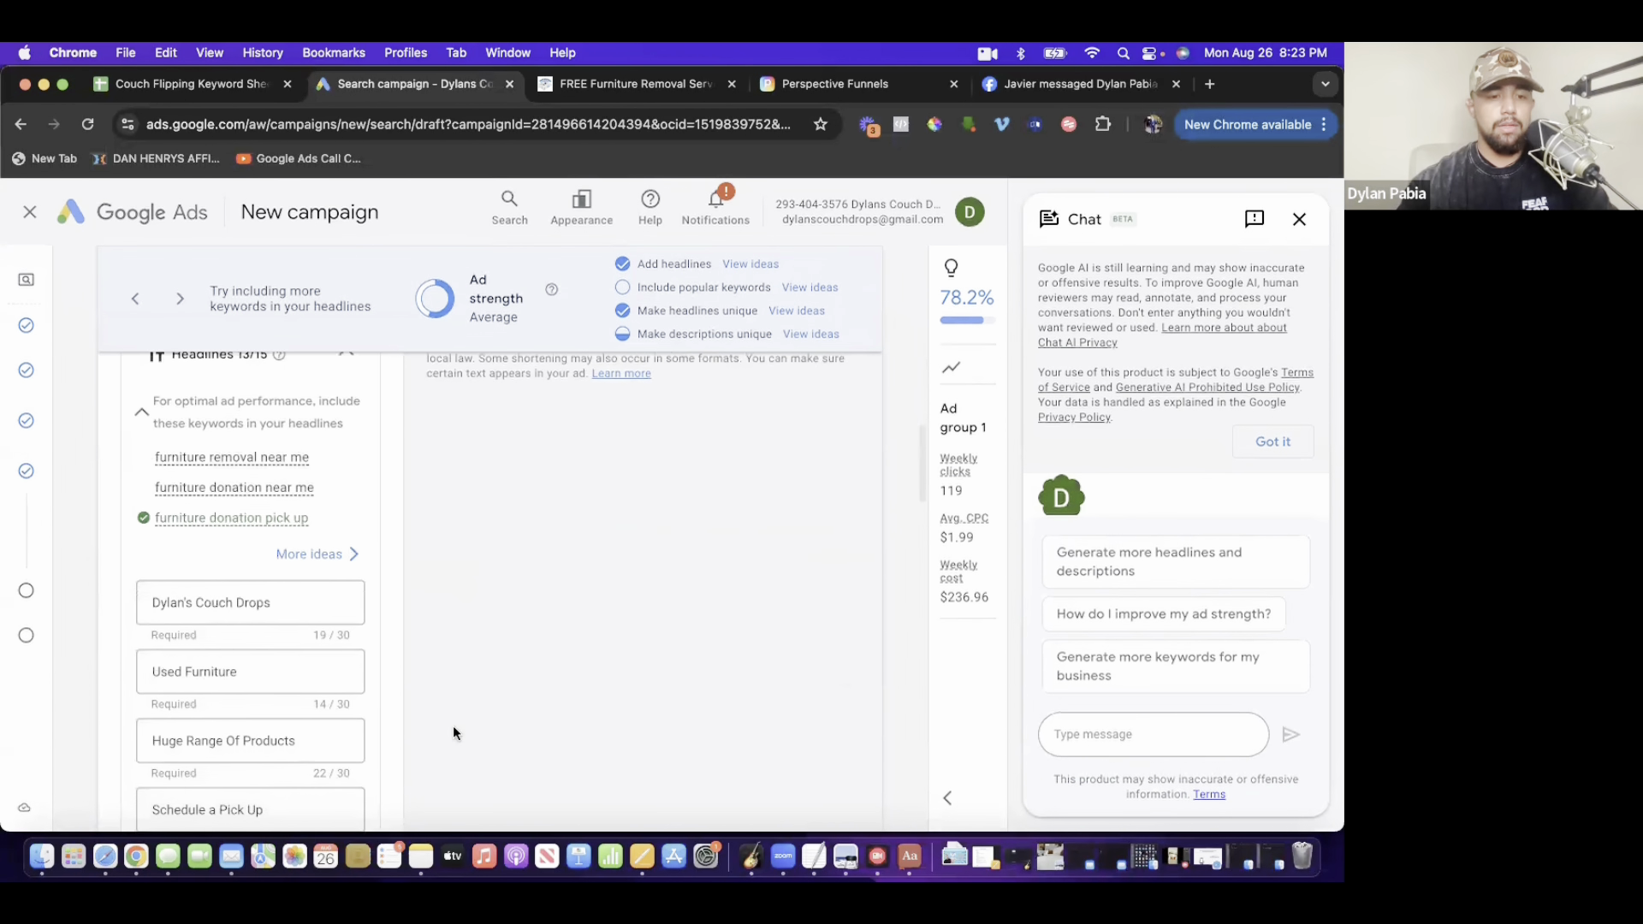
scroll(454, 725, up, 3)
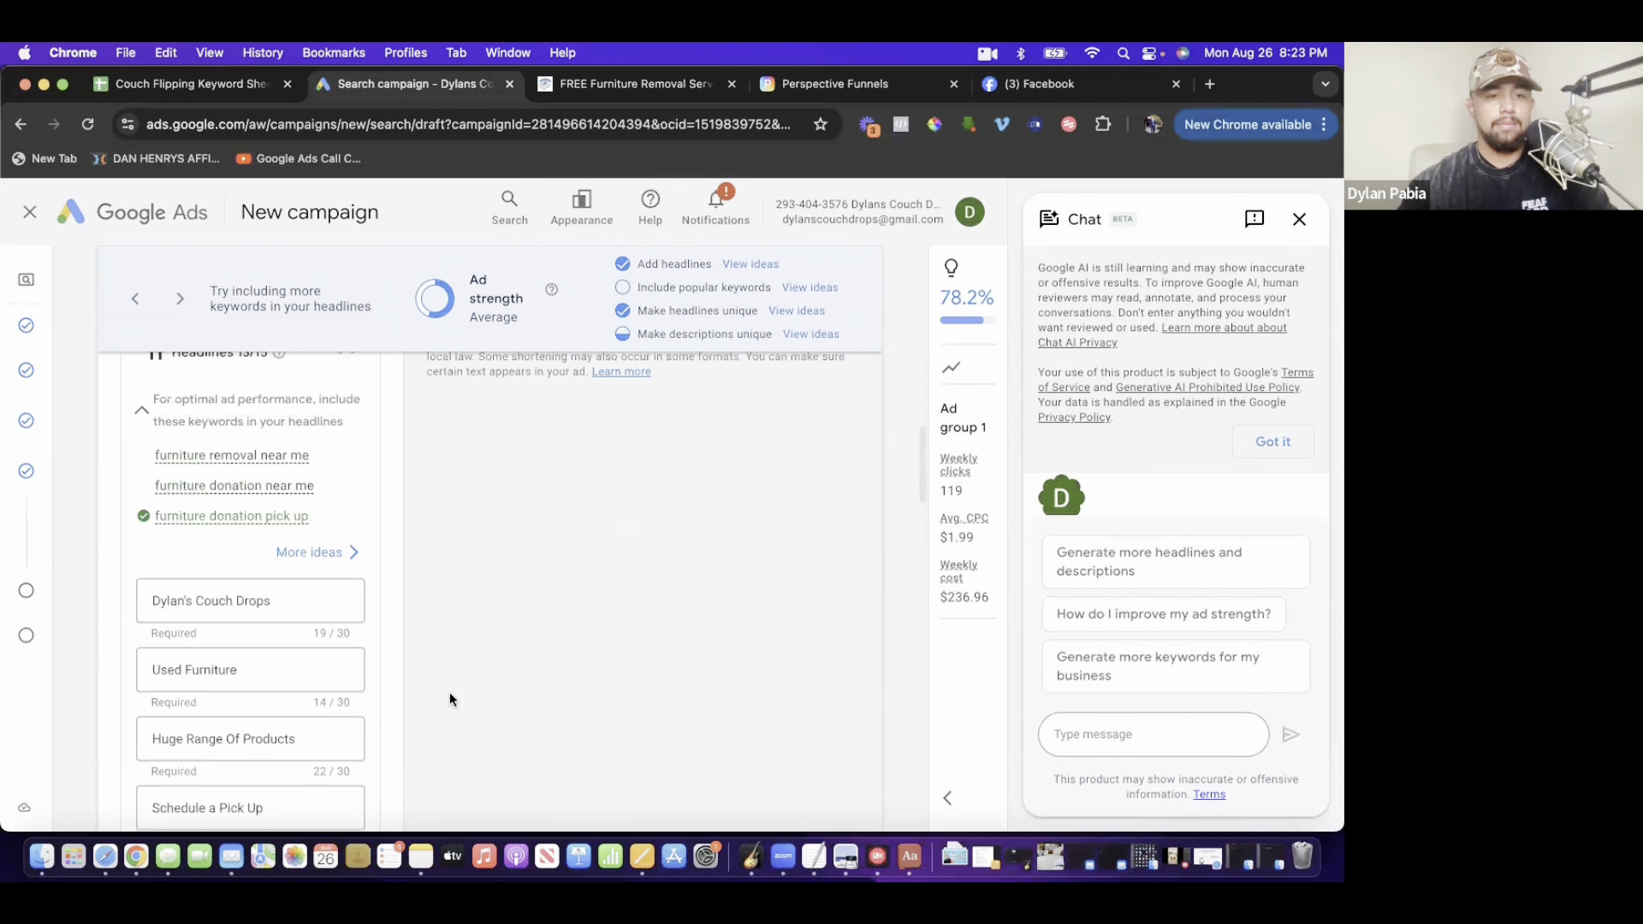
click(193, 85)
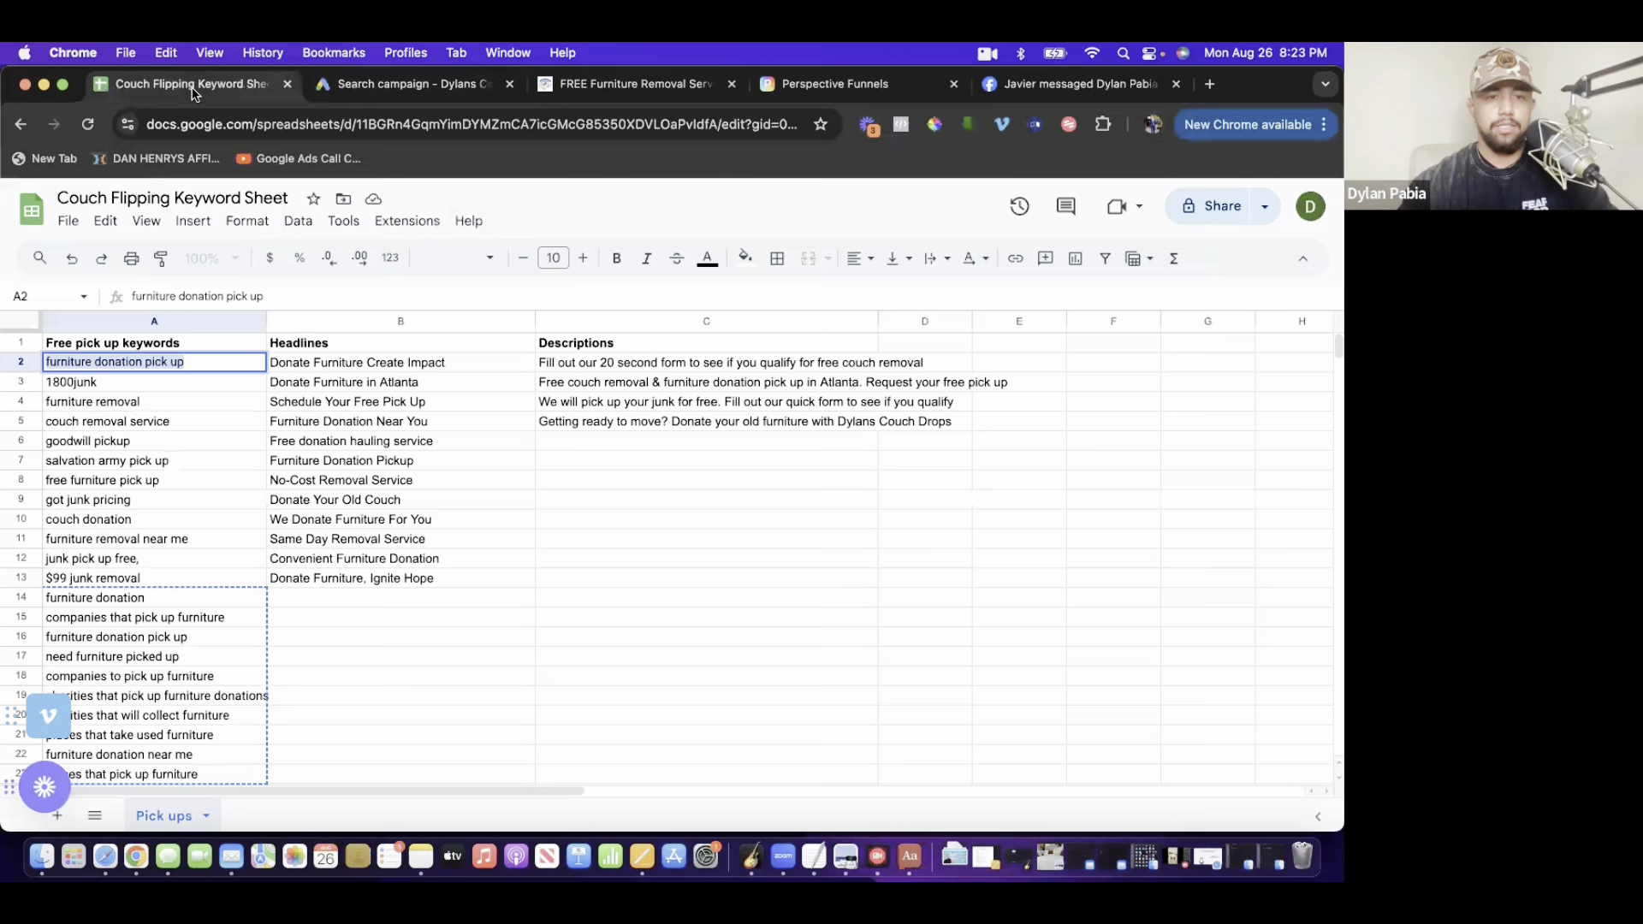
click(338, 363)
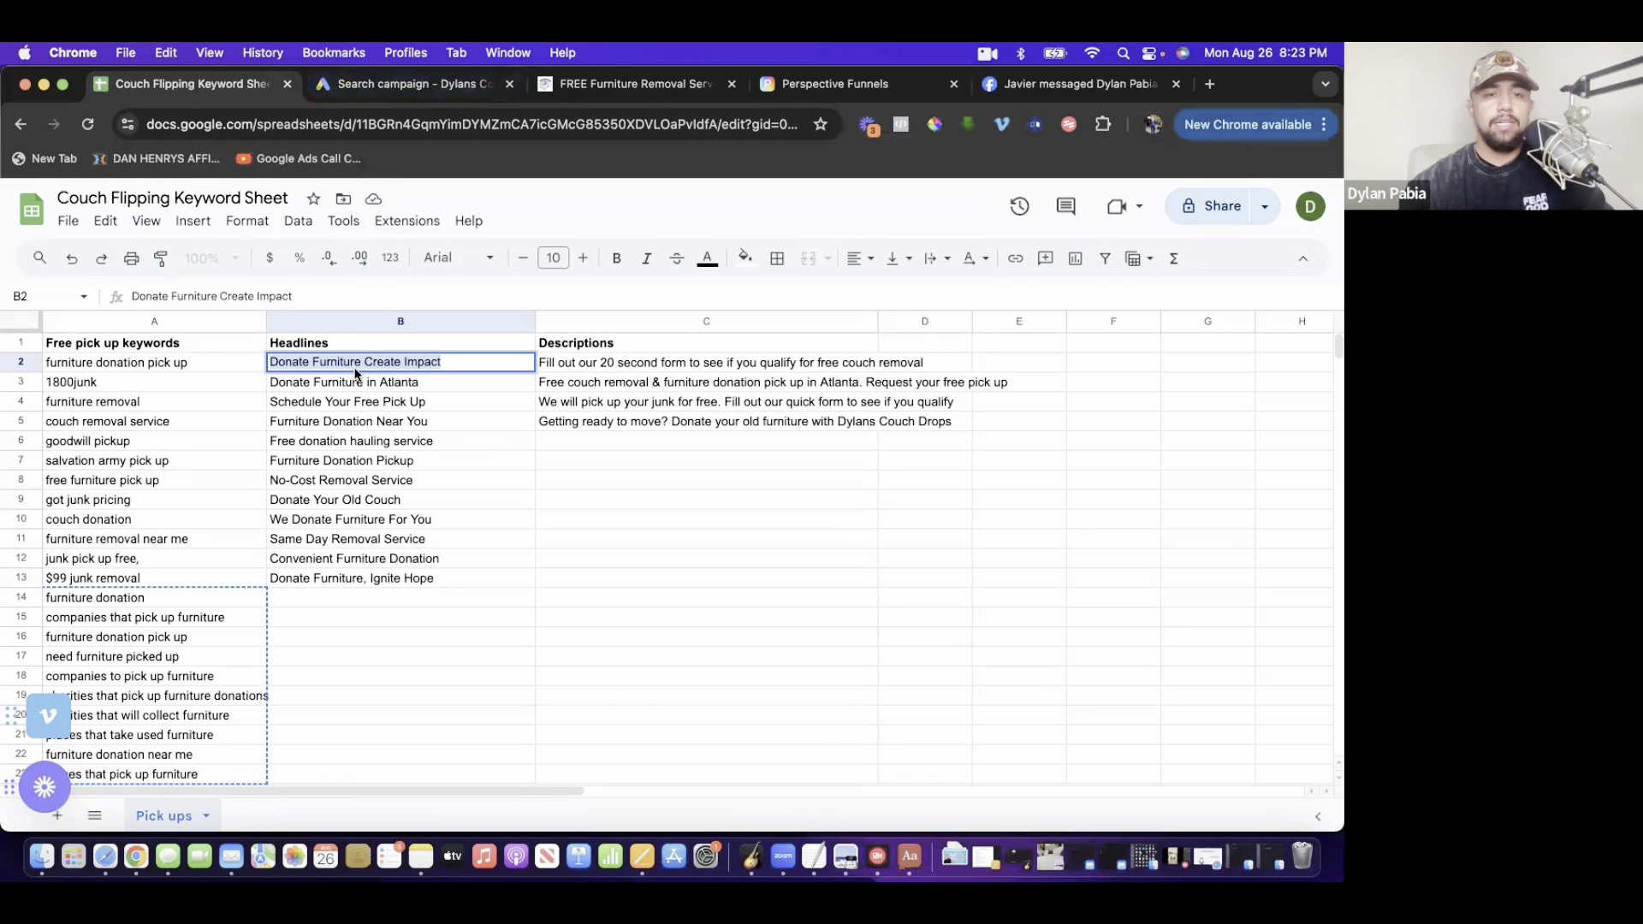
- Return to the Google Ads campaign and replace the first headline with "Donate Furniture Create Impact"
click(389, 89)
click(248, 604)
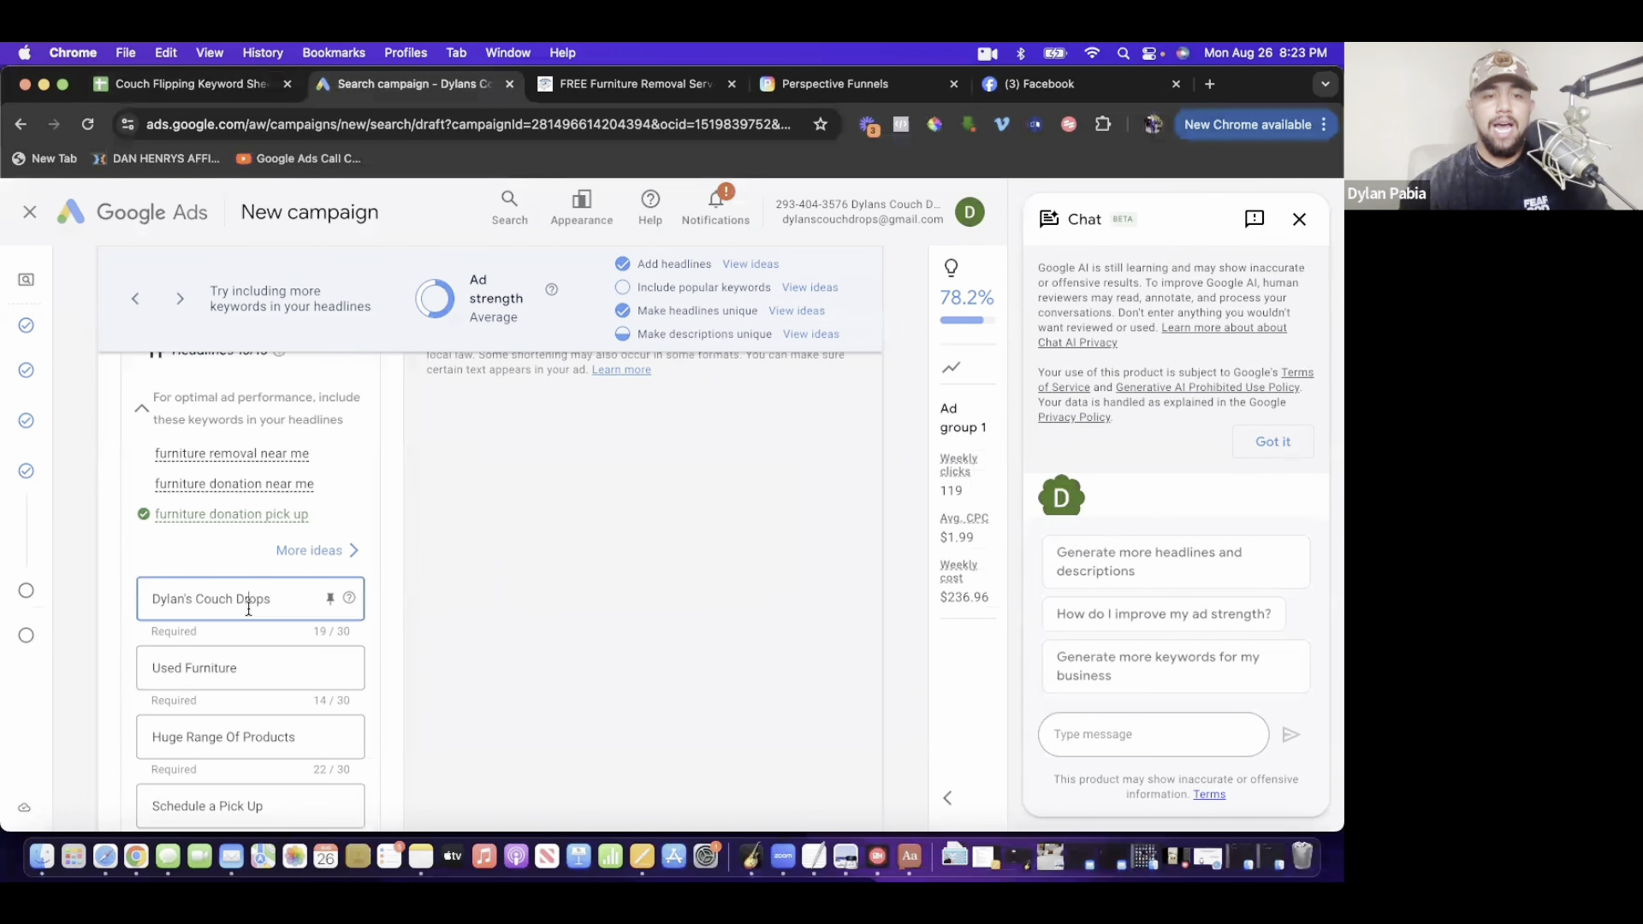
triple_click(248, 604)
scroll(283, 595, up, 2)
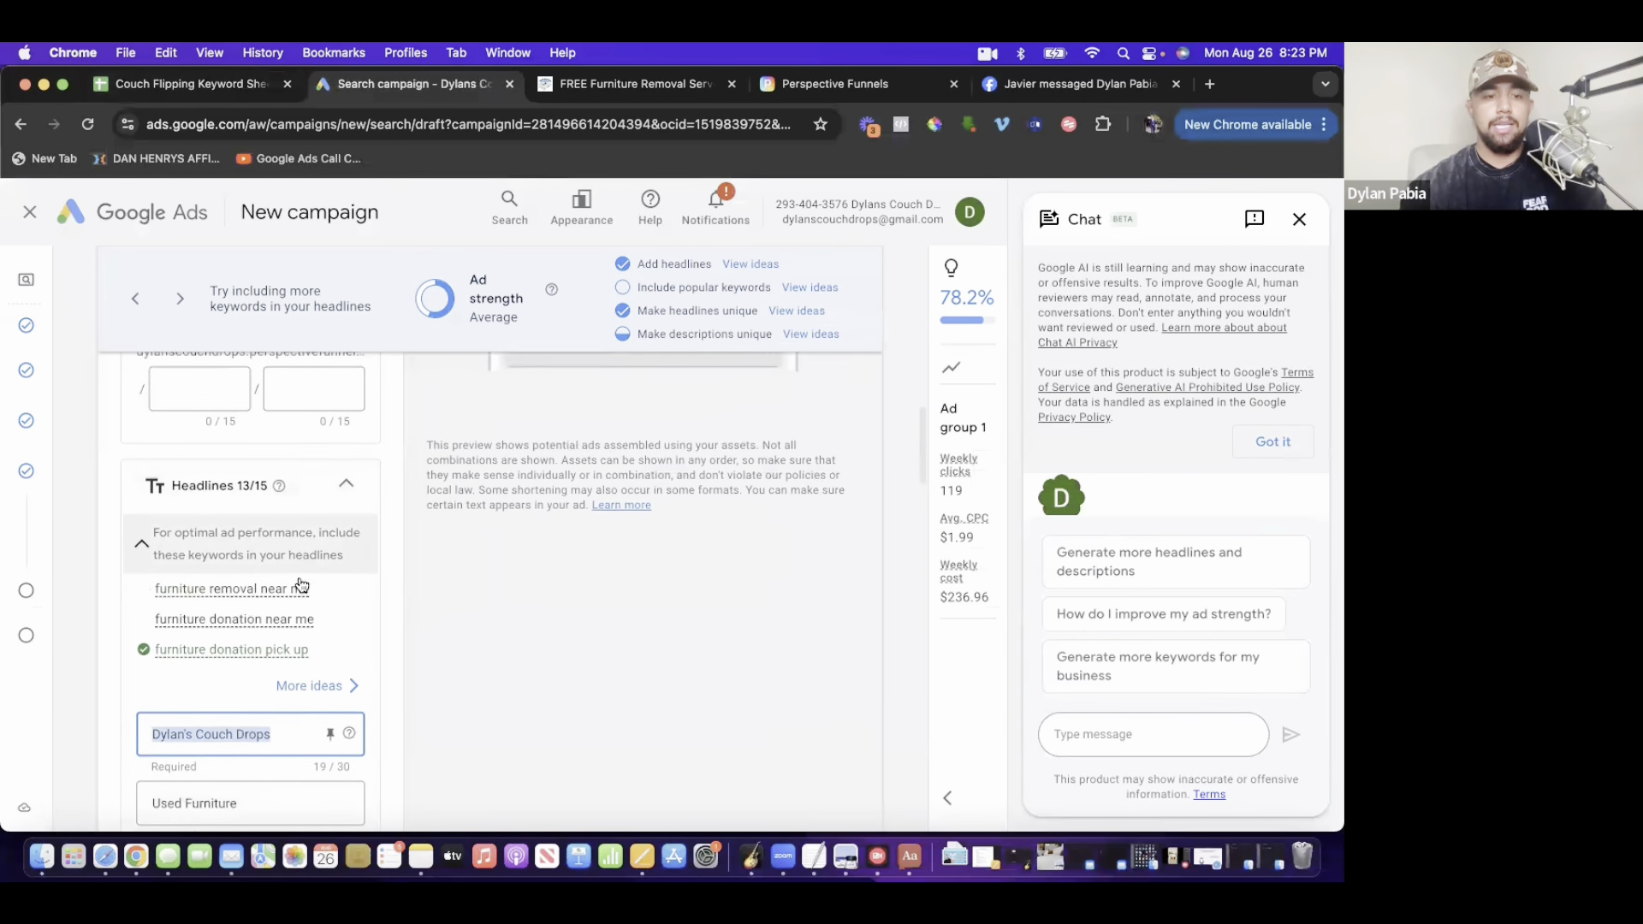
scroll(291, 599, down, 2)
text(Donate Furniture Create Impact)
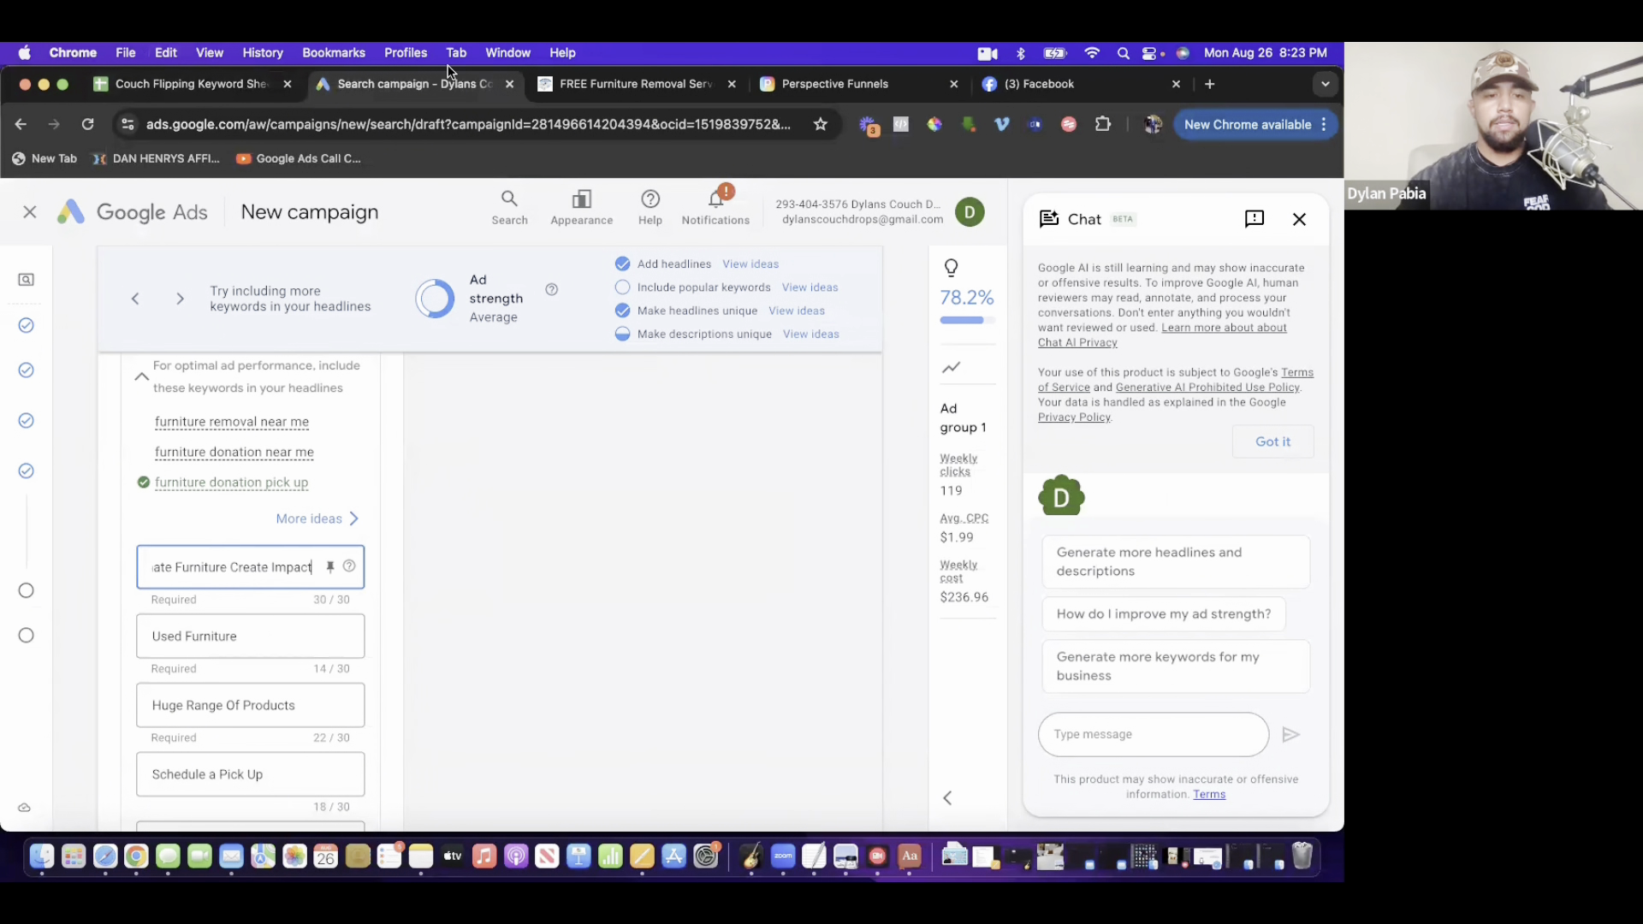
click(604, 91)
click(378, 86)
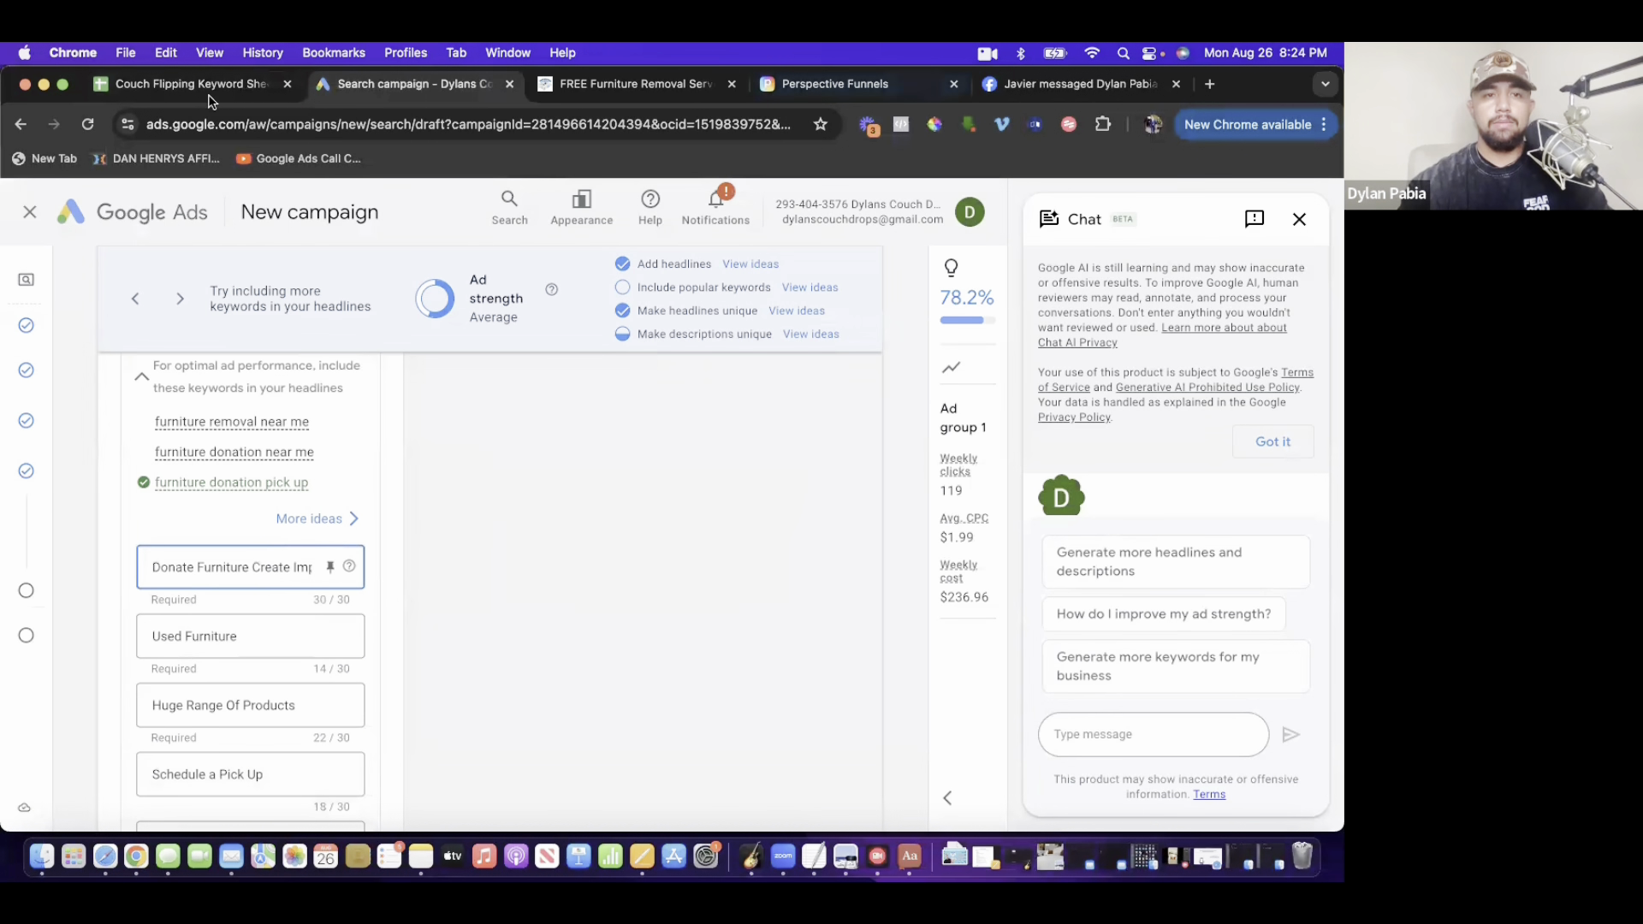
- Copy "Donate Furniture in Atlanta" from cell B3 of the keyword sheet and replace the ad's second headline with it
click(188, 82)
triple_click(342, 381)
key(super+c)
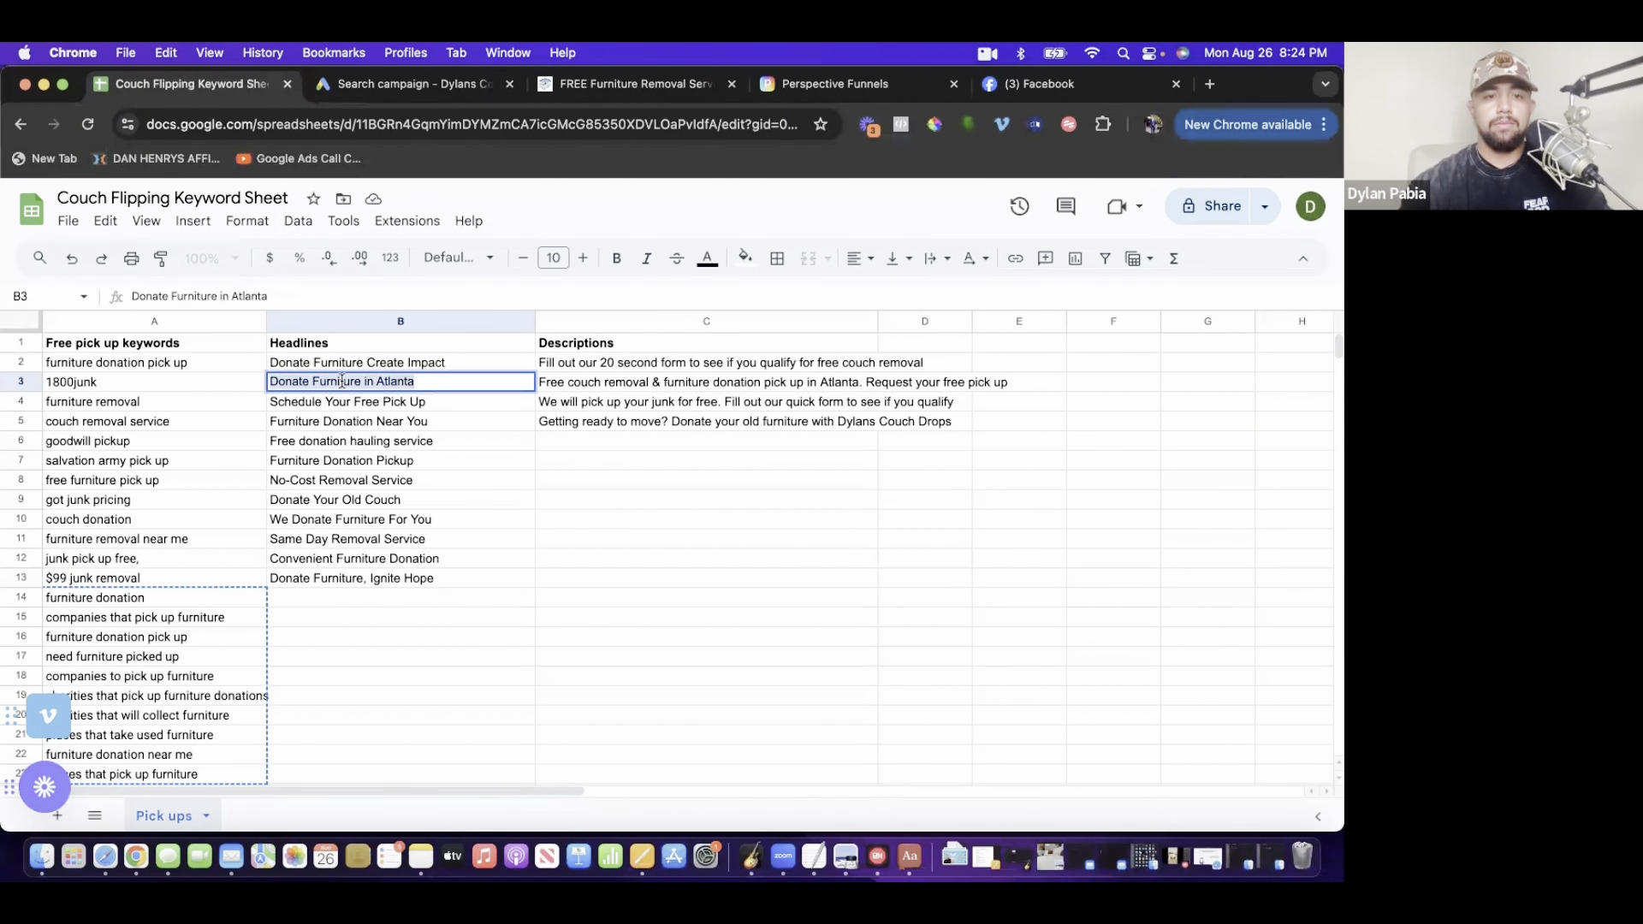
click(397, 92)
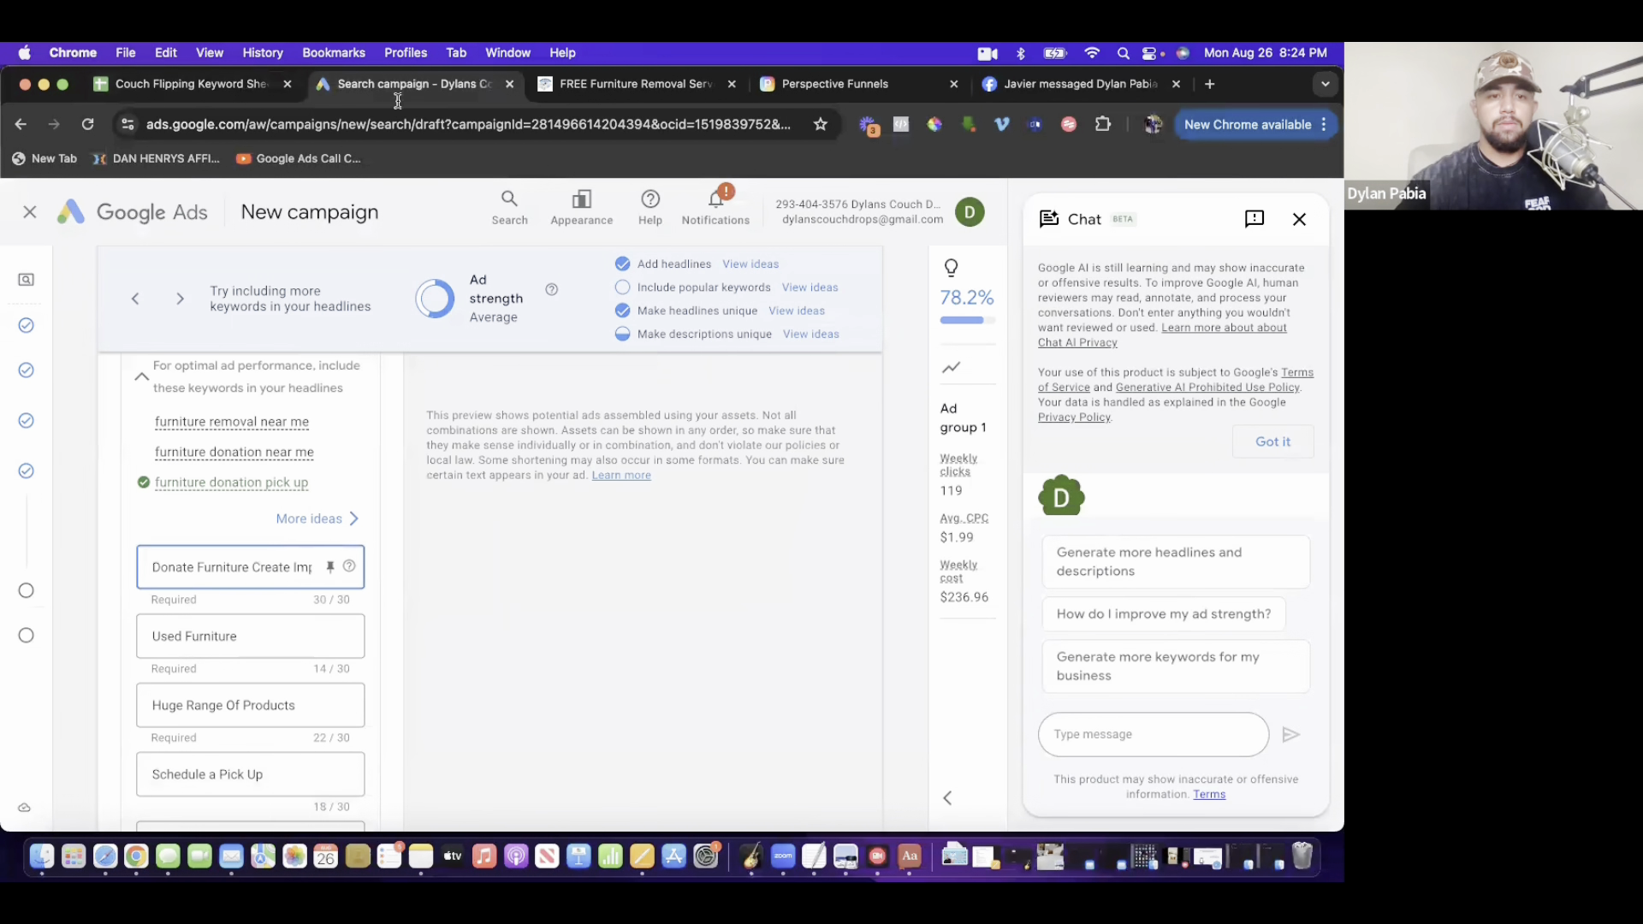
click(252, 635)
triple_click(252, 635)
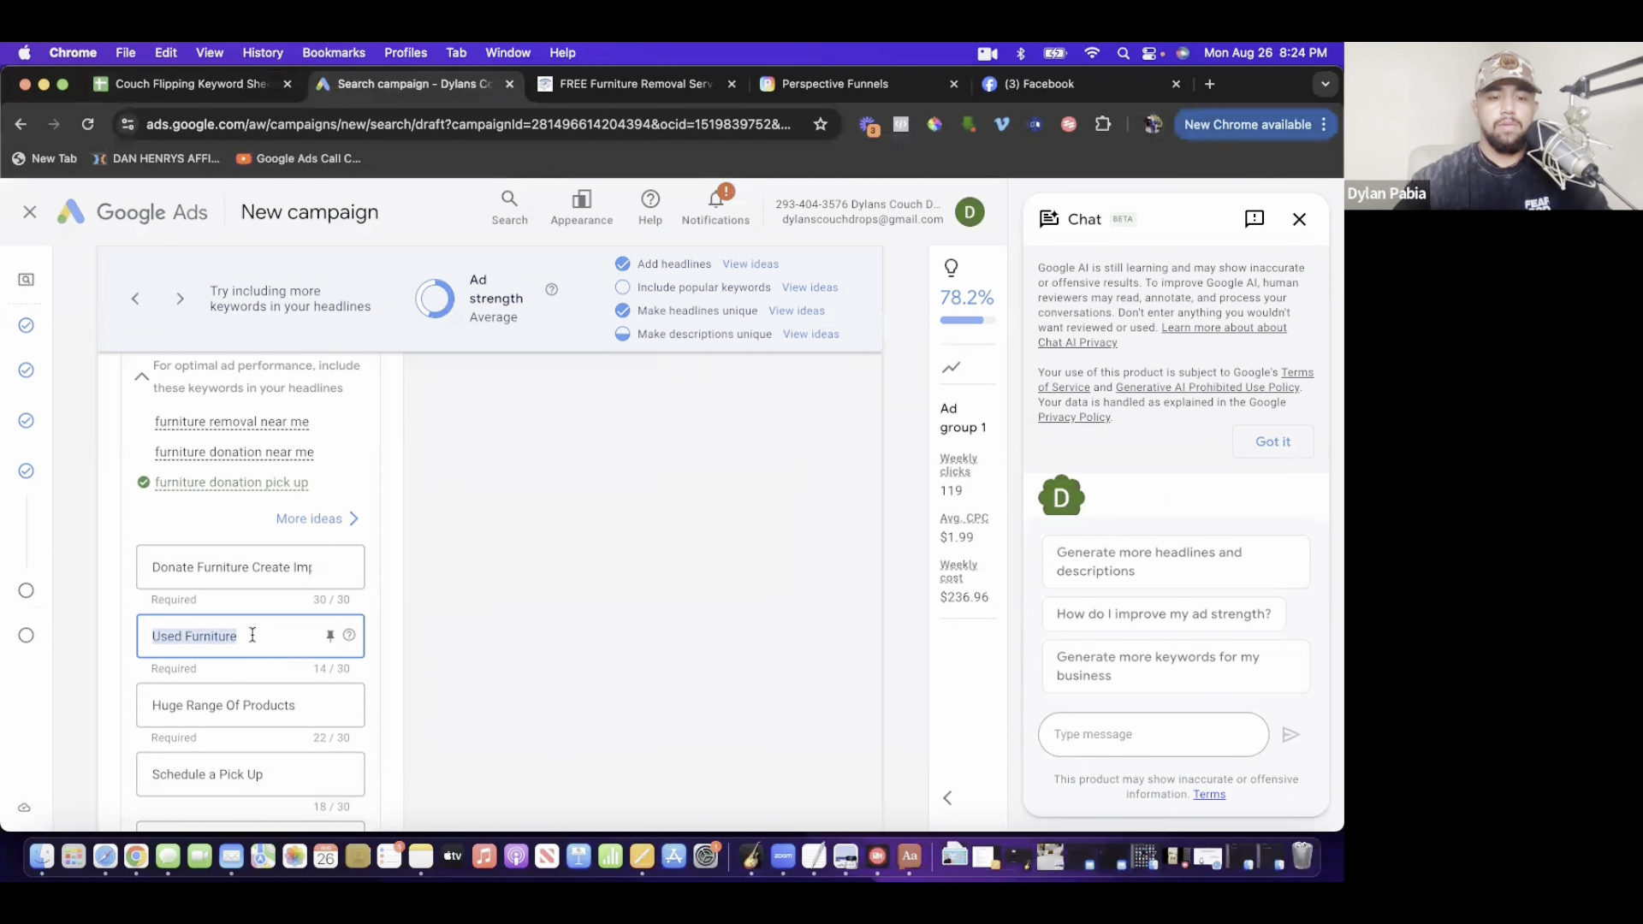
key(super+v)
- Copy "Schedule Your Free Pick Up" from cell B4 of the keyword sheet and replace the ad's third headline with it
key(ctrl+shift+Tab)
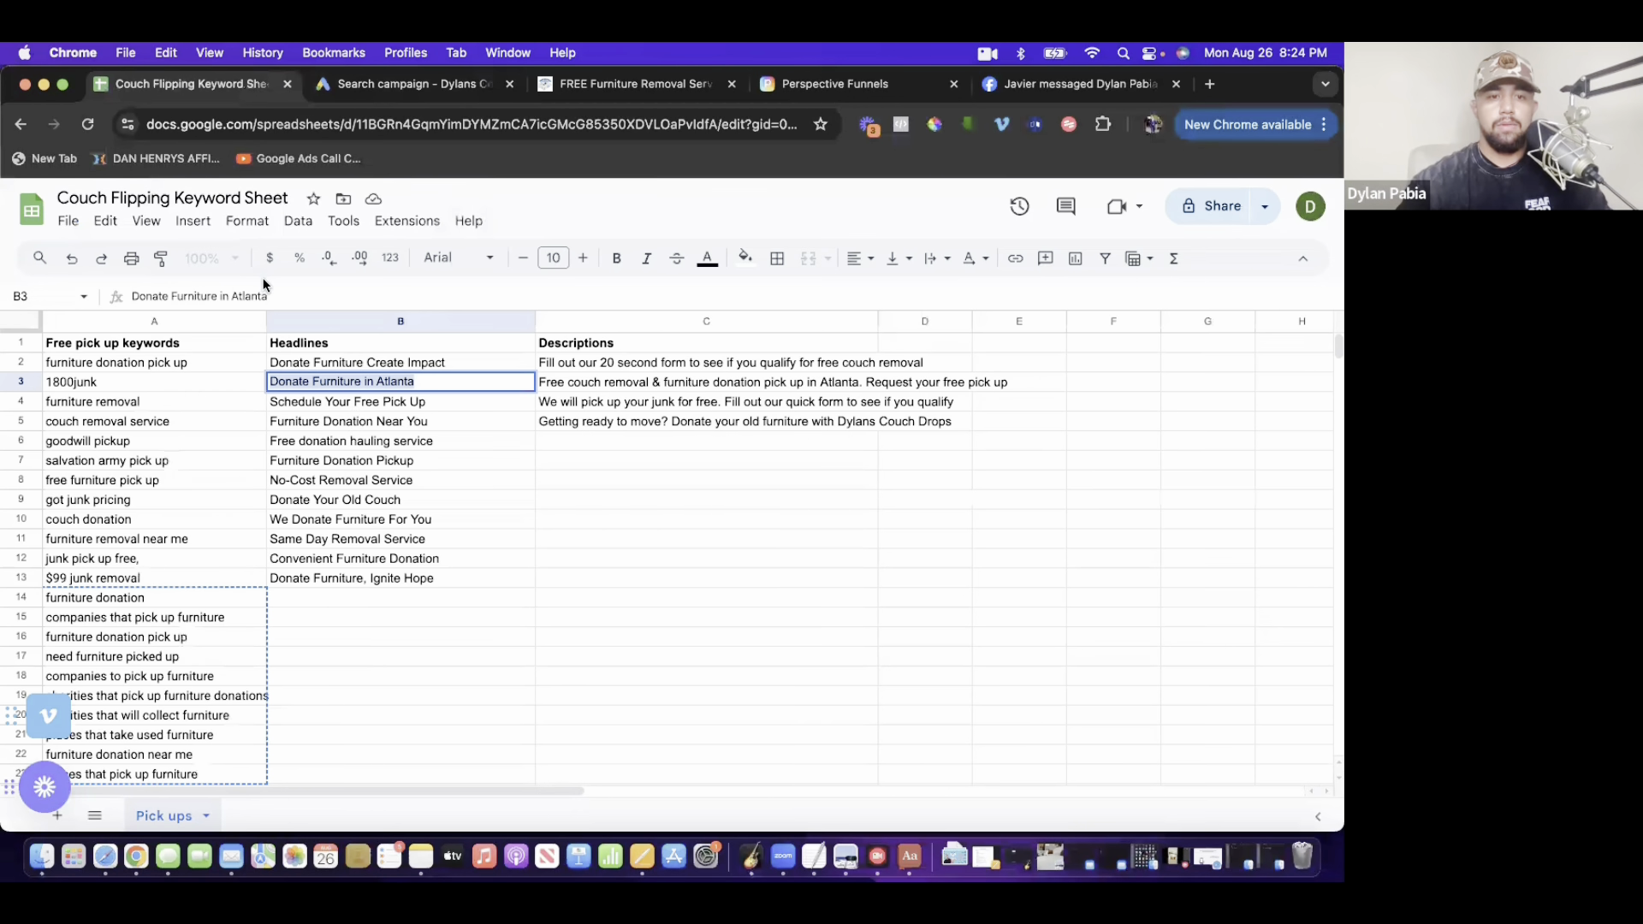
click(357, 403)
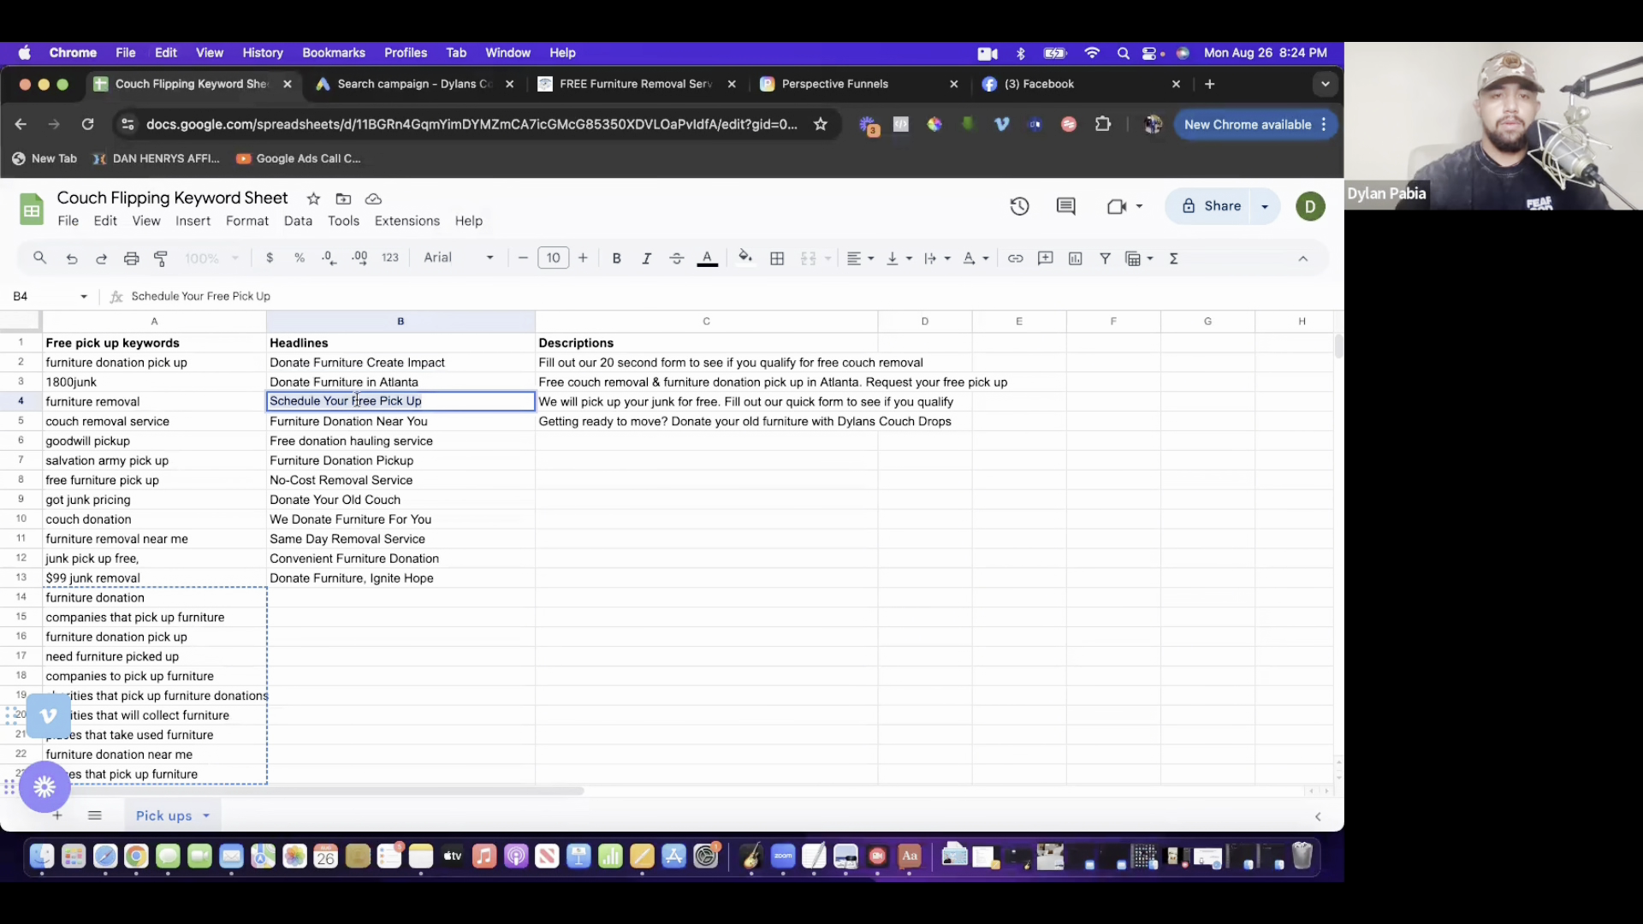
key(ctrl+Tab)
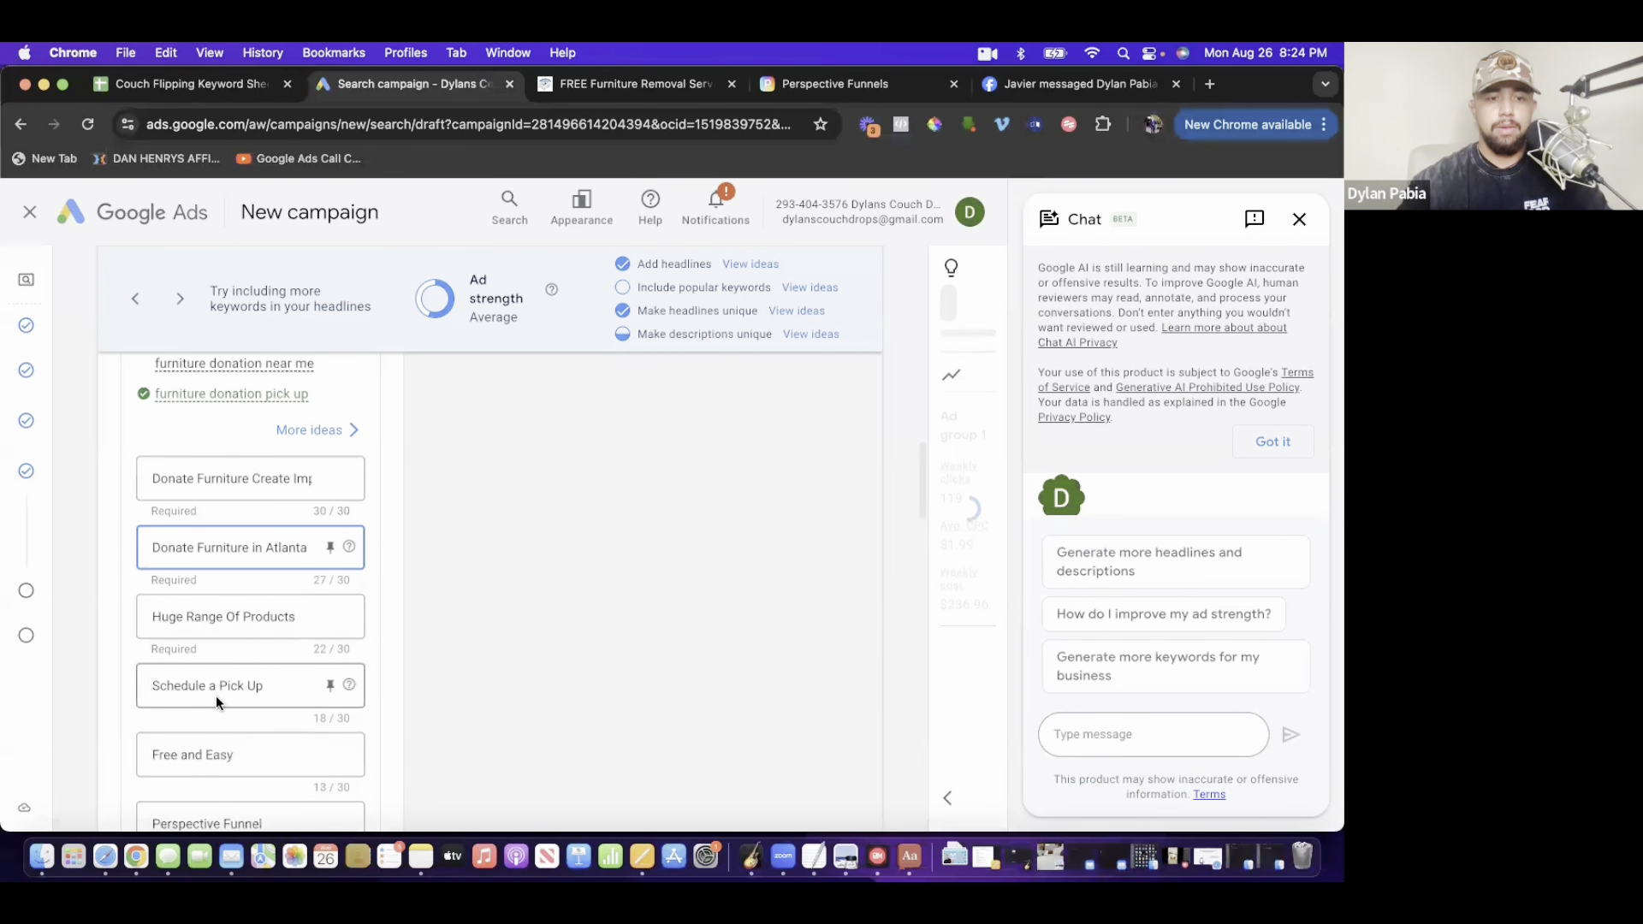
click(221, 613)
key(super+a)
text(Schedule Your Free Pick Up)
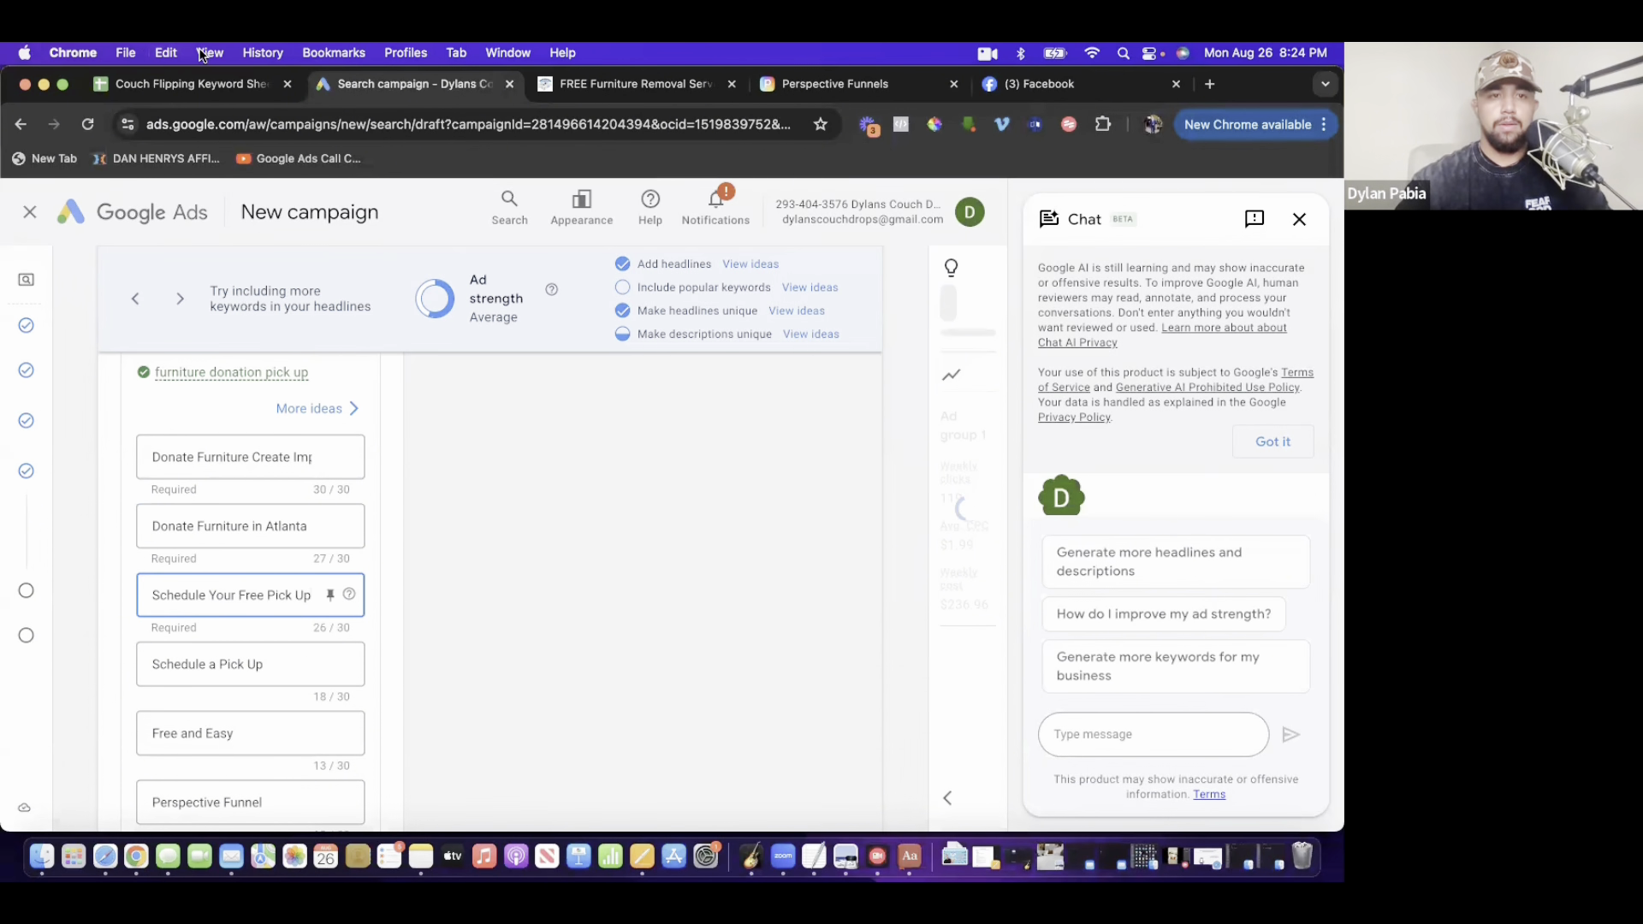
- Copy "Furniture Donation Near You" from cell B5 of the keyword sheet and replace the "Free and Easy" headline with it
click(191, 84)
click(331, 418)
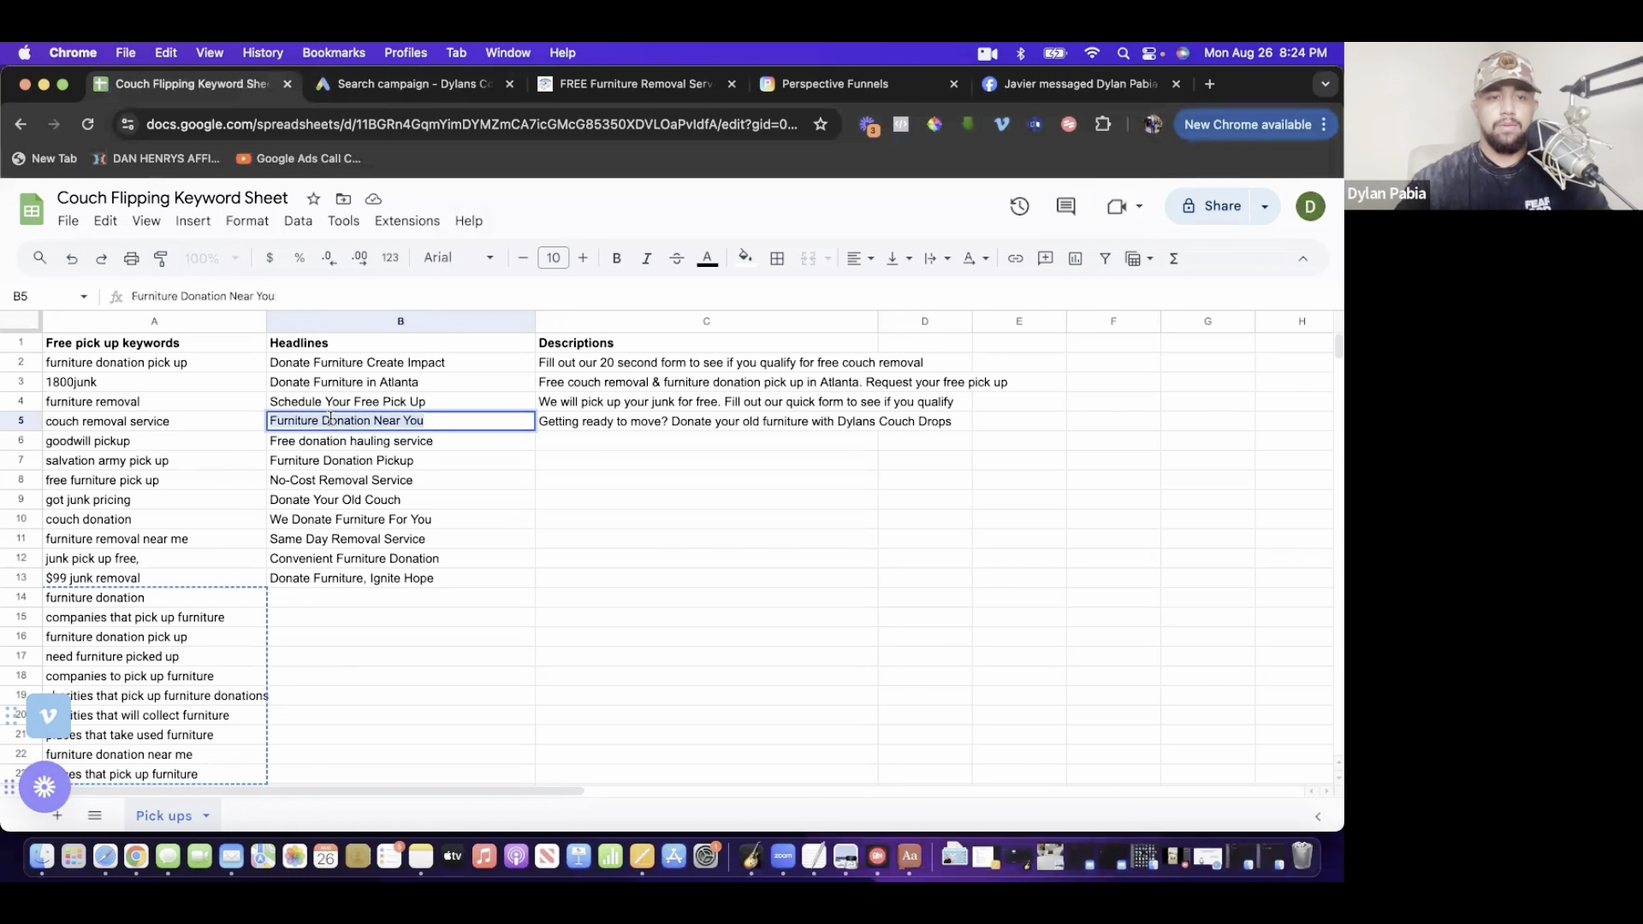
key(super+c)
key(ctrl+Tab)
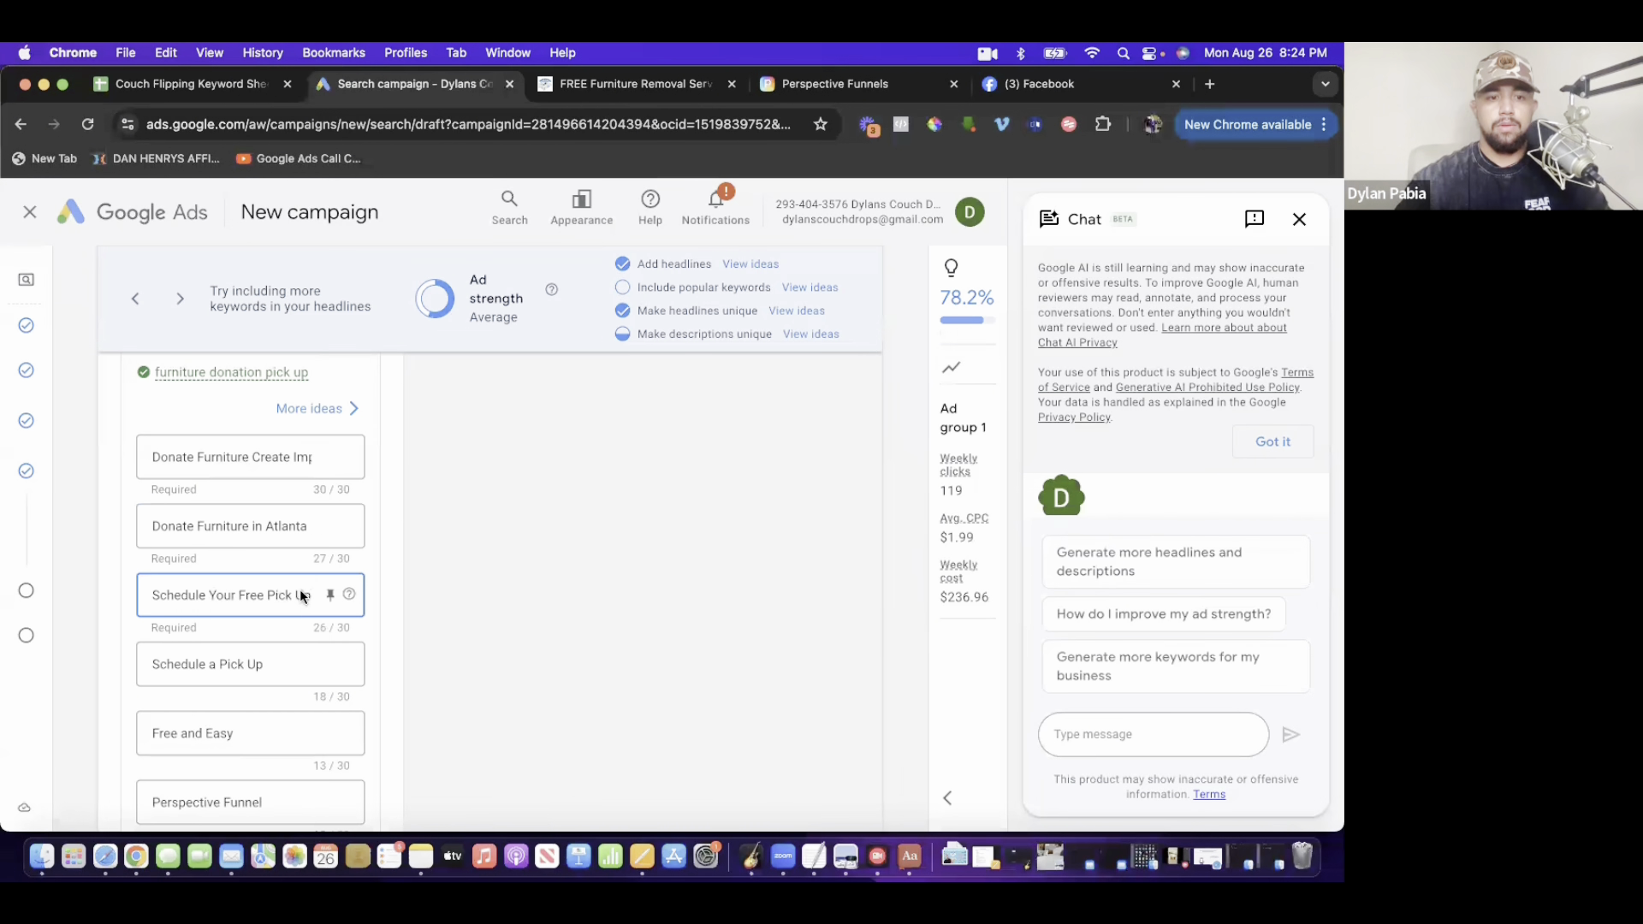
click(321, 665)
key(super+a)
click(269, 725)
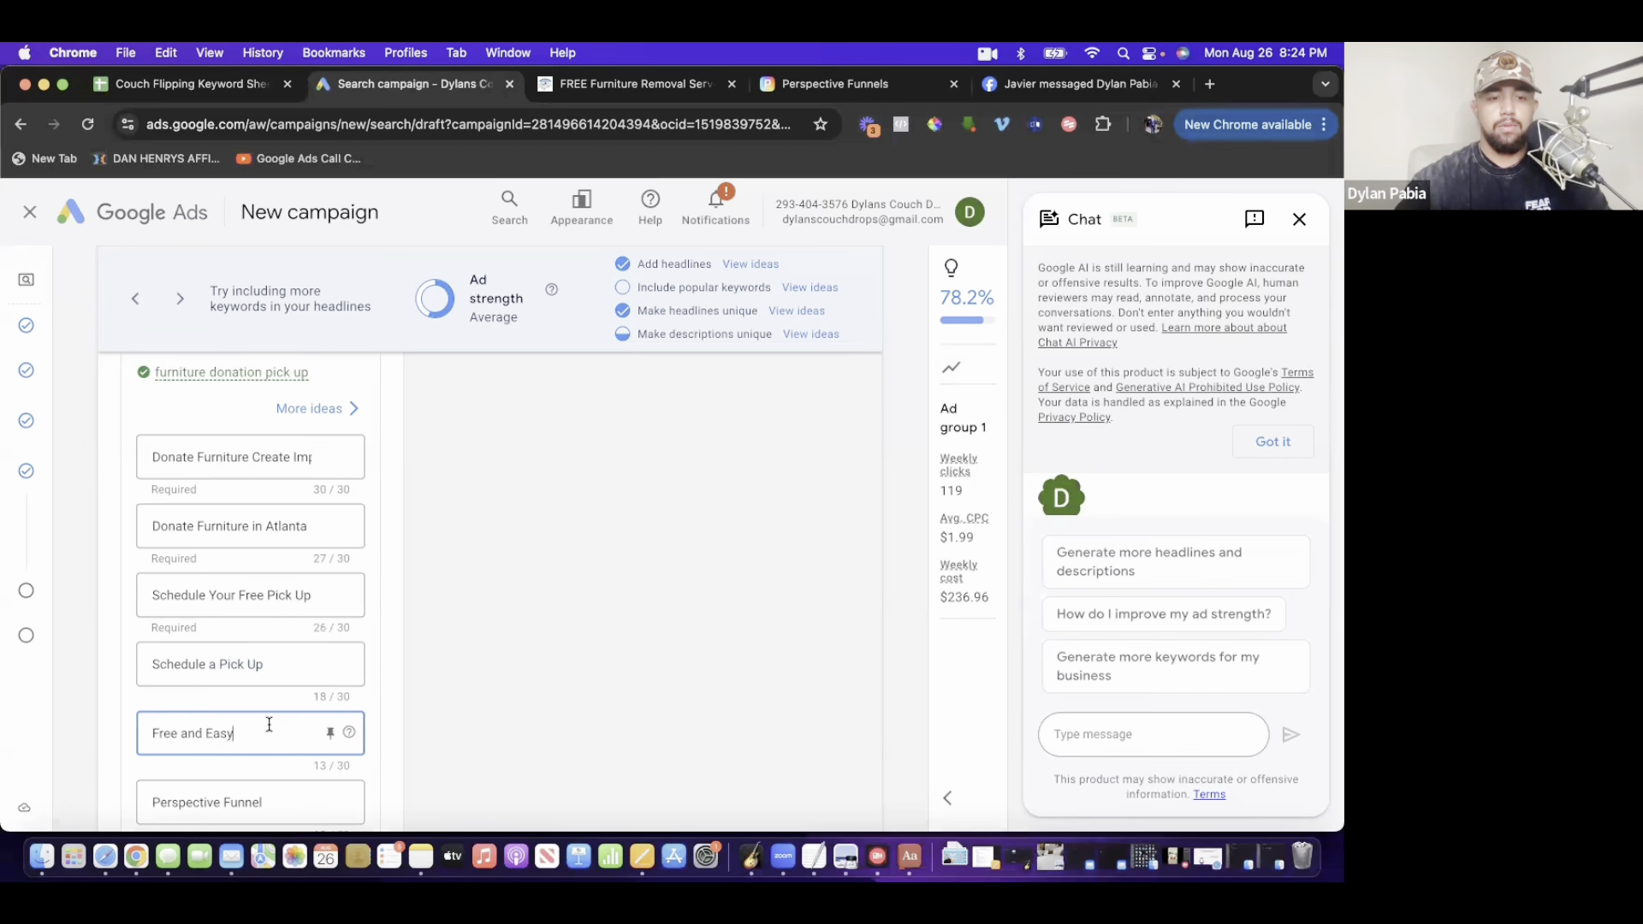
key(super+a)
key(super+v)
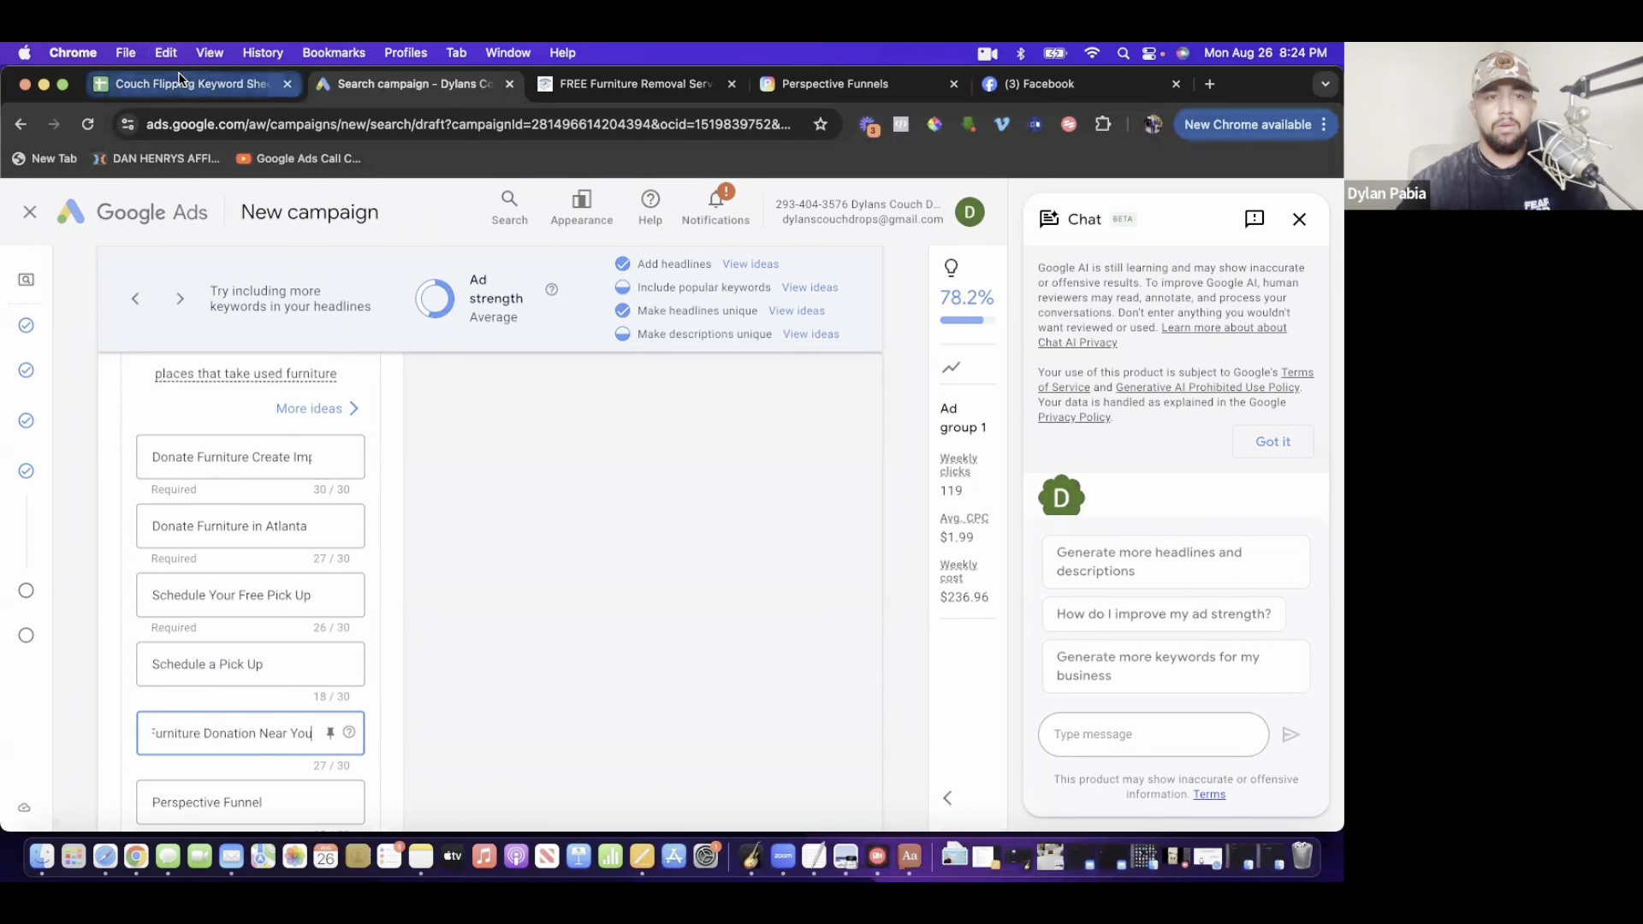
- Copy "Free donation hauling service" from cell B6 of the keyword sheet and replace the "Perspective Funnel" headline with it
click(176, 60)
click(127, 88)
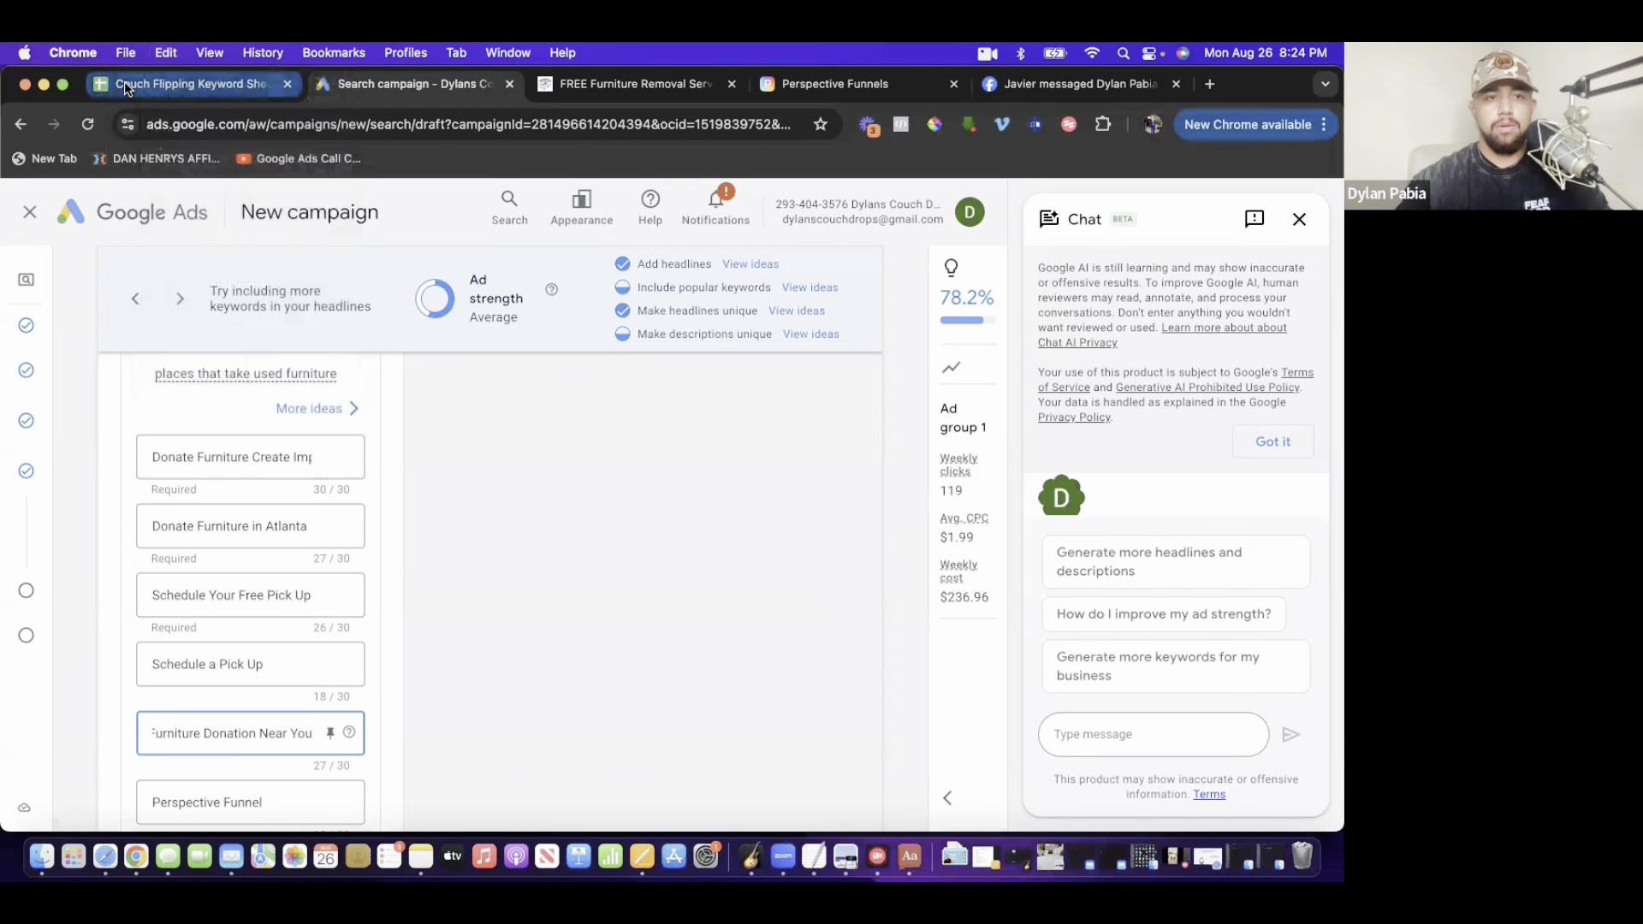
click(335, 439)
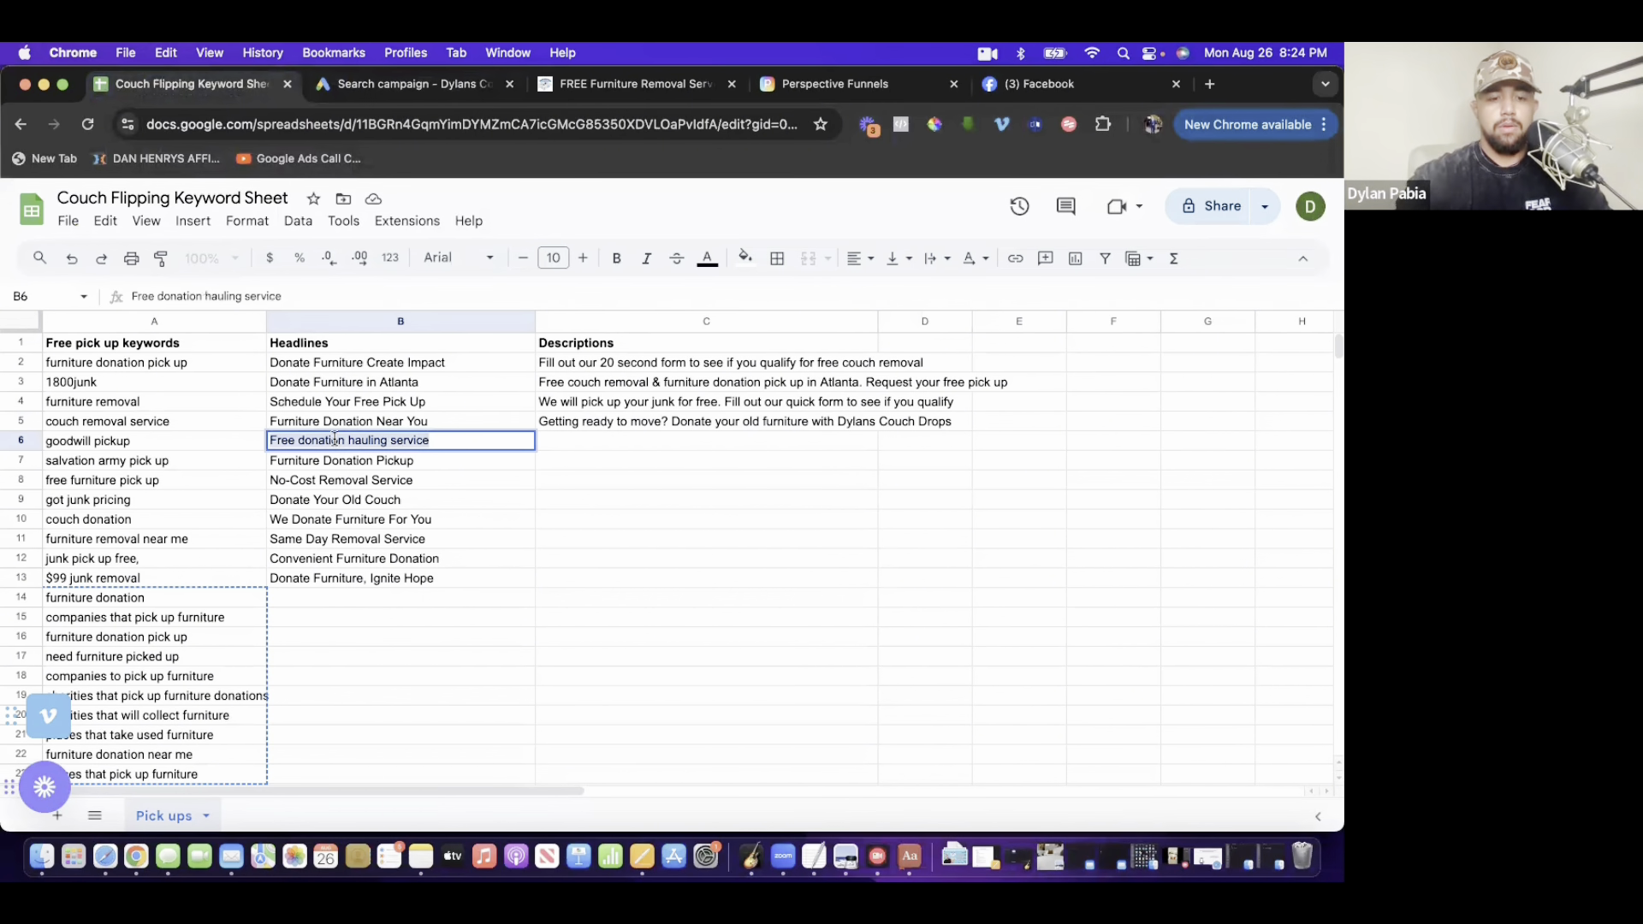
click(410, 83)
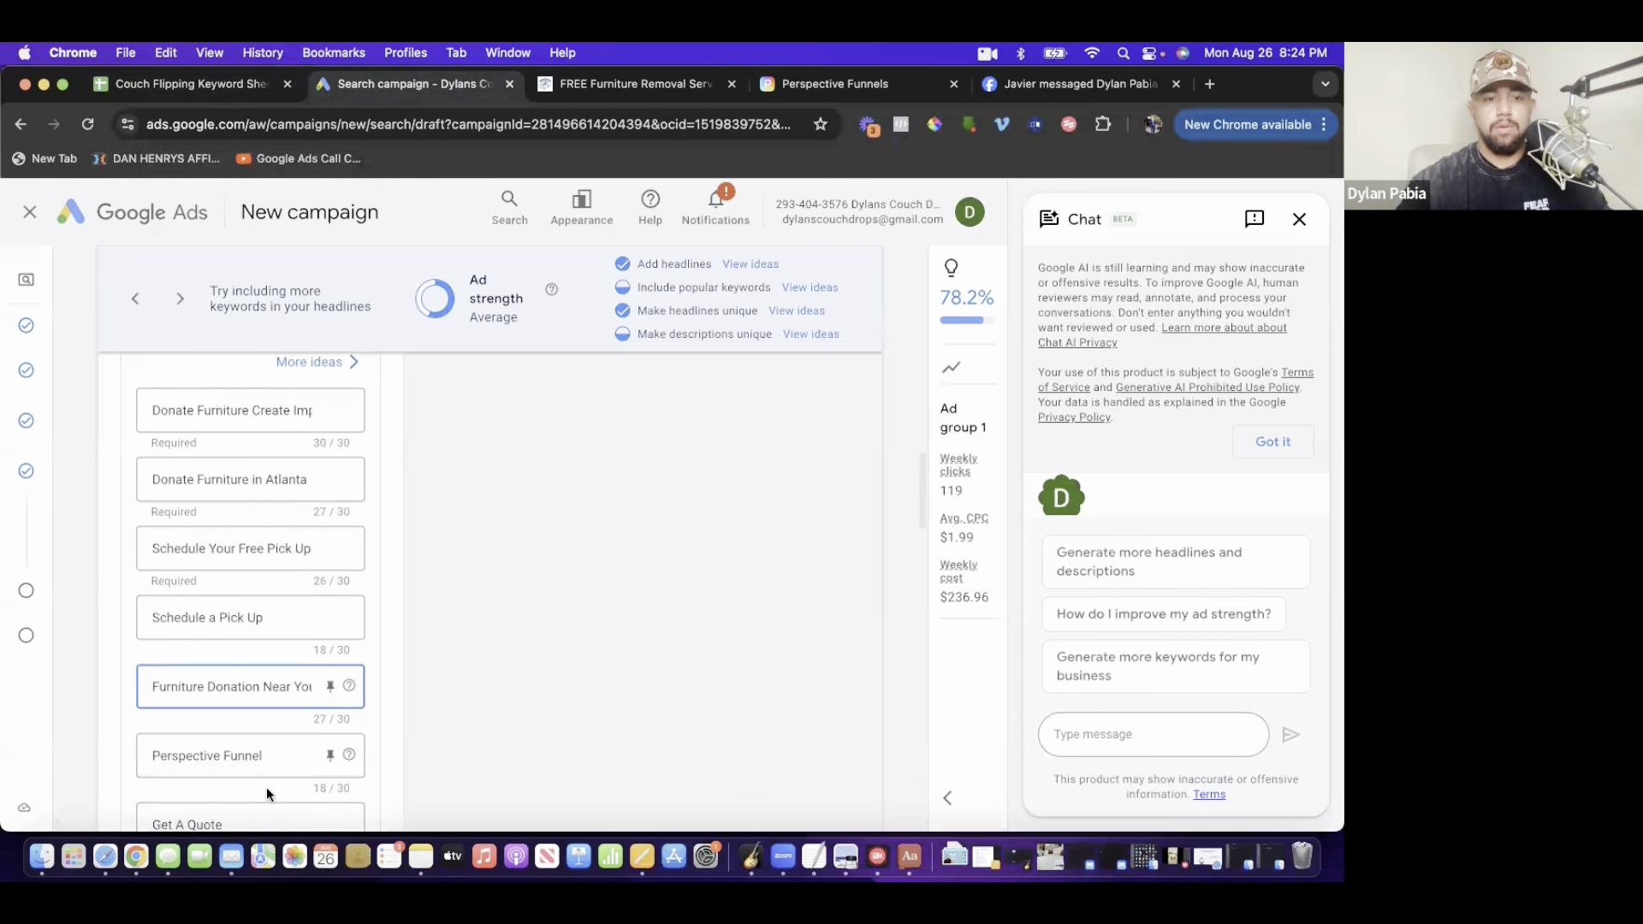
click(265, 770)
key(super+a)
text(Free donation hauling service)
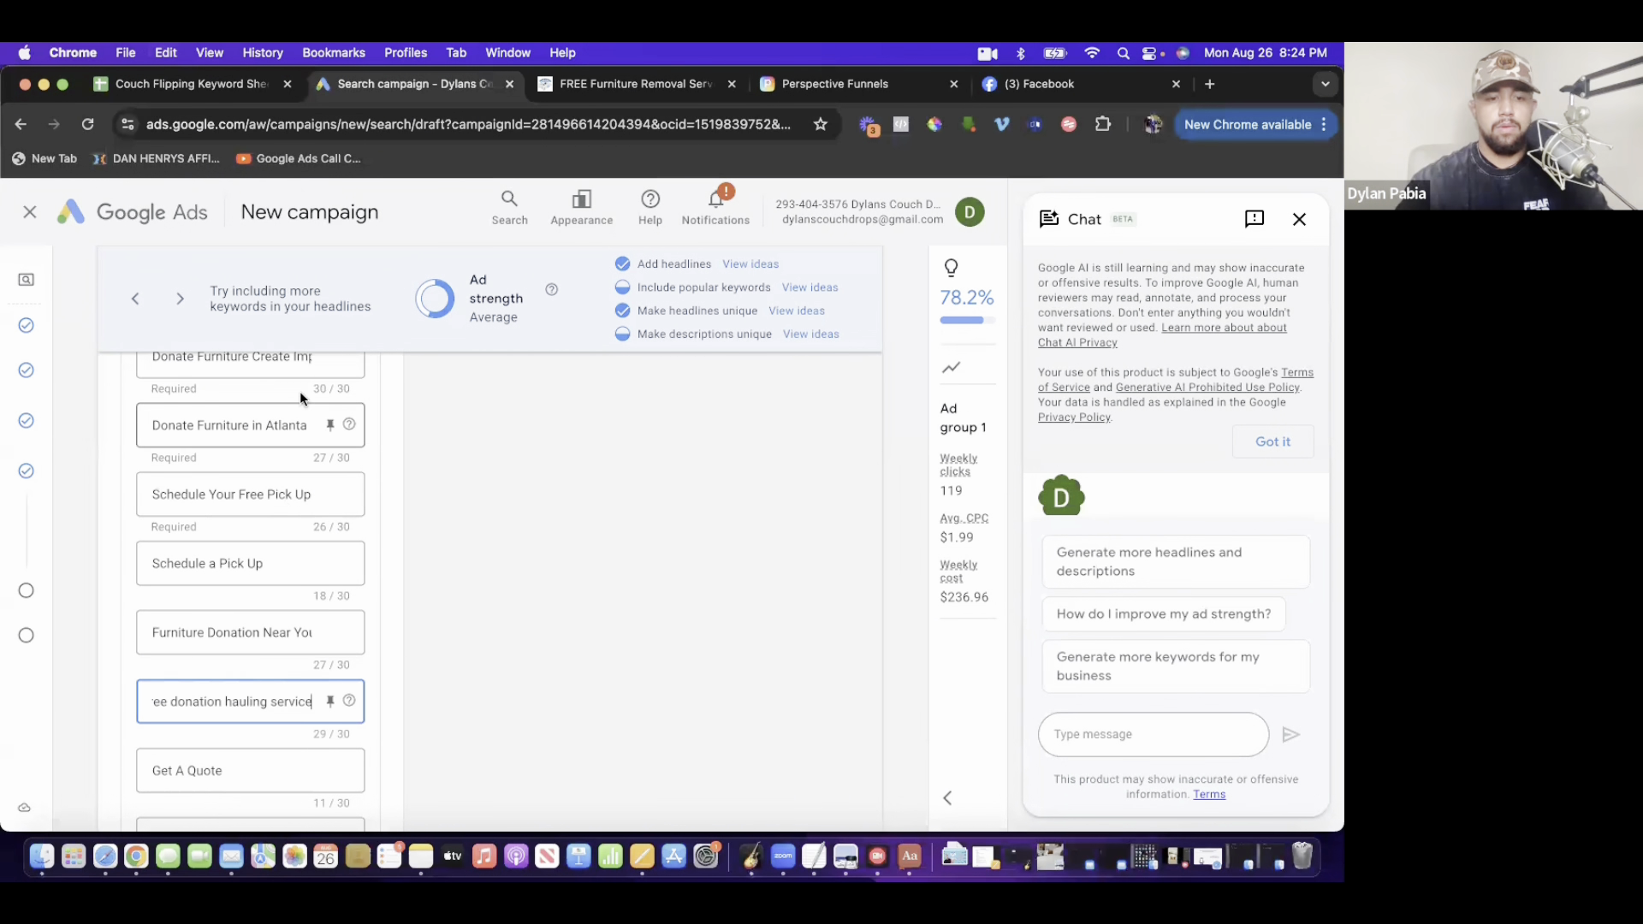
- Copy "Furniture Donation Pickup" from cell B7 of the keyword sheet and replace the "Get A Quote" headline with it
click(214, 85)
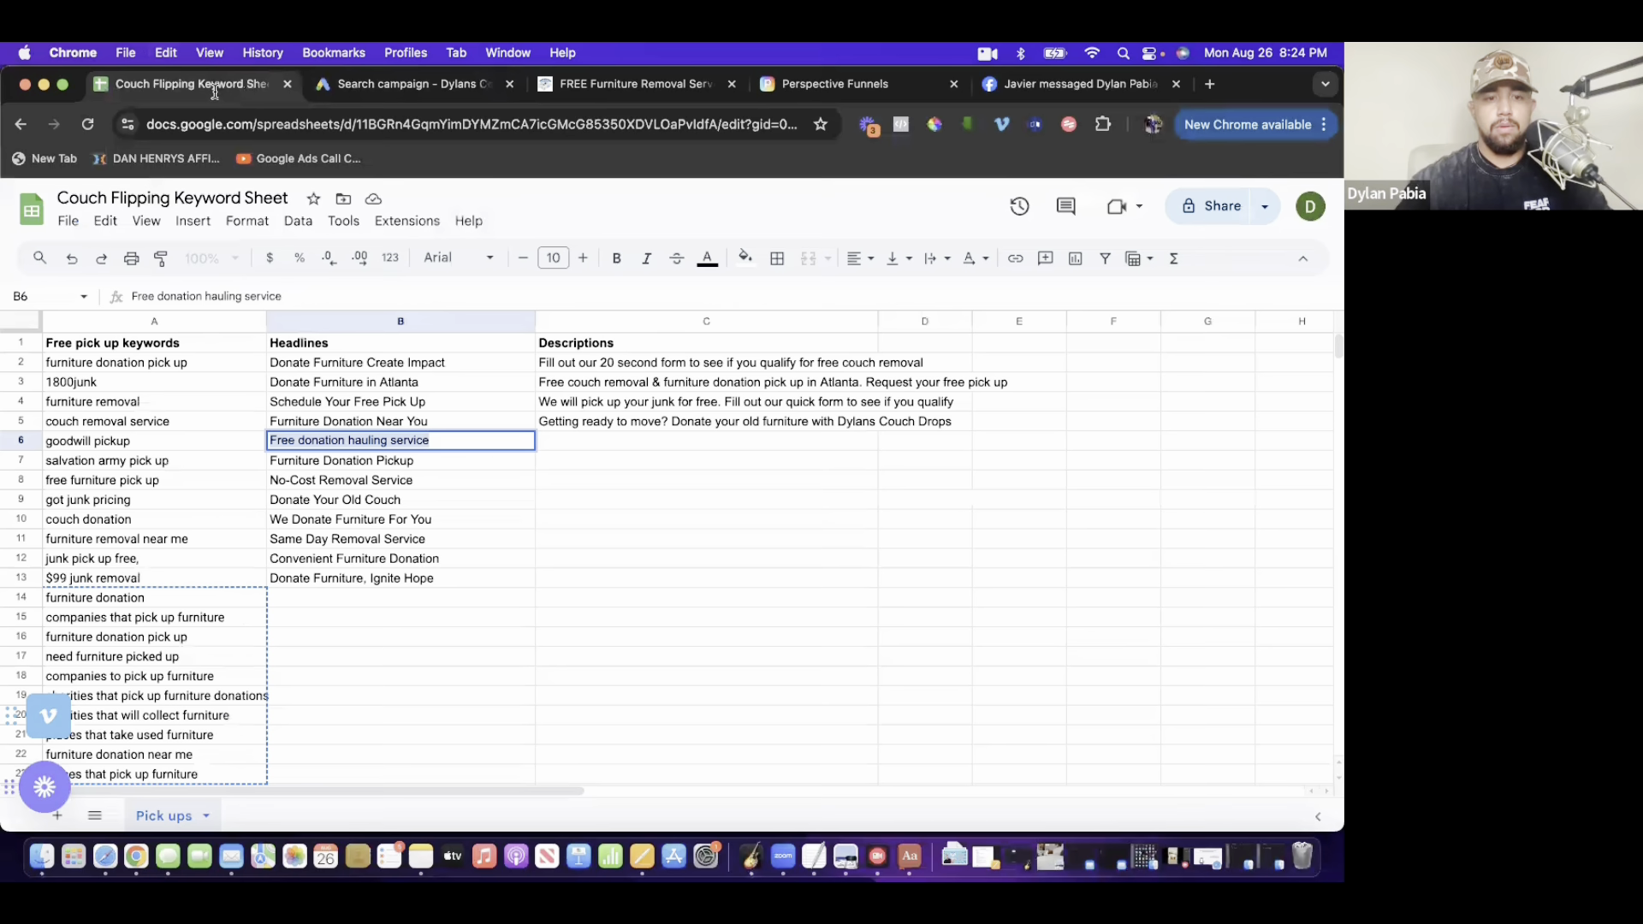
click(352, 462)
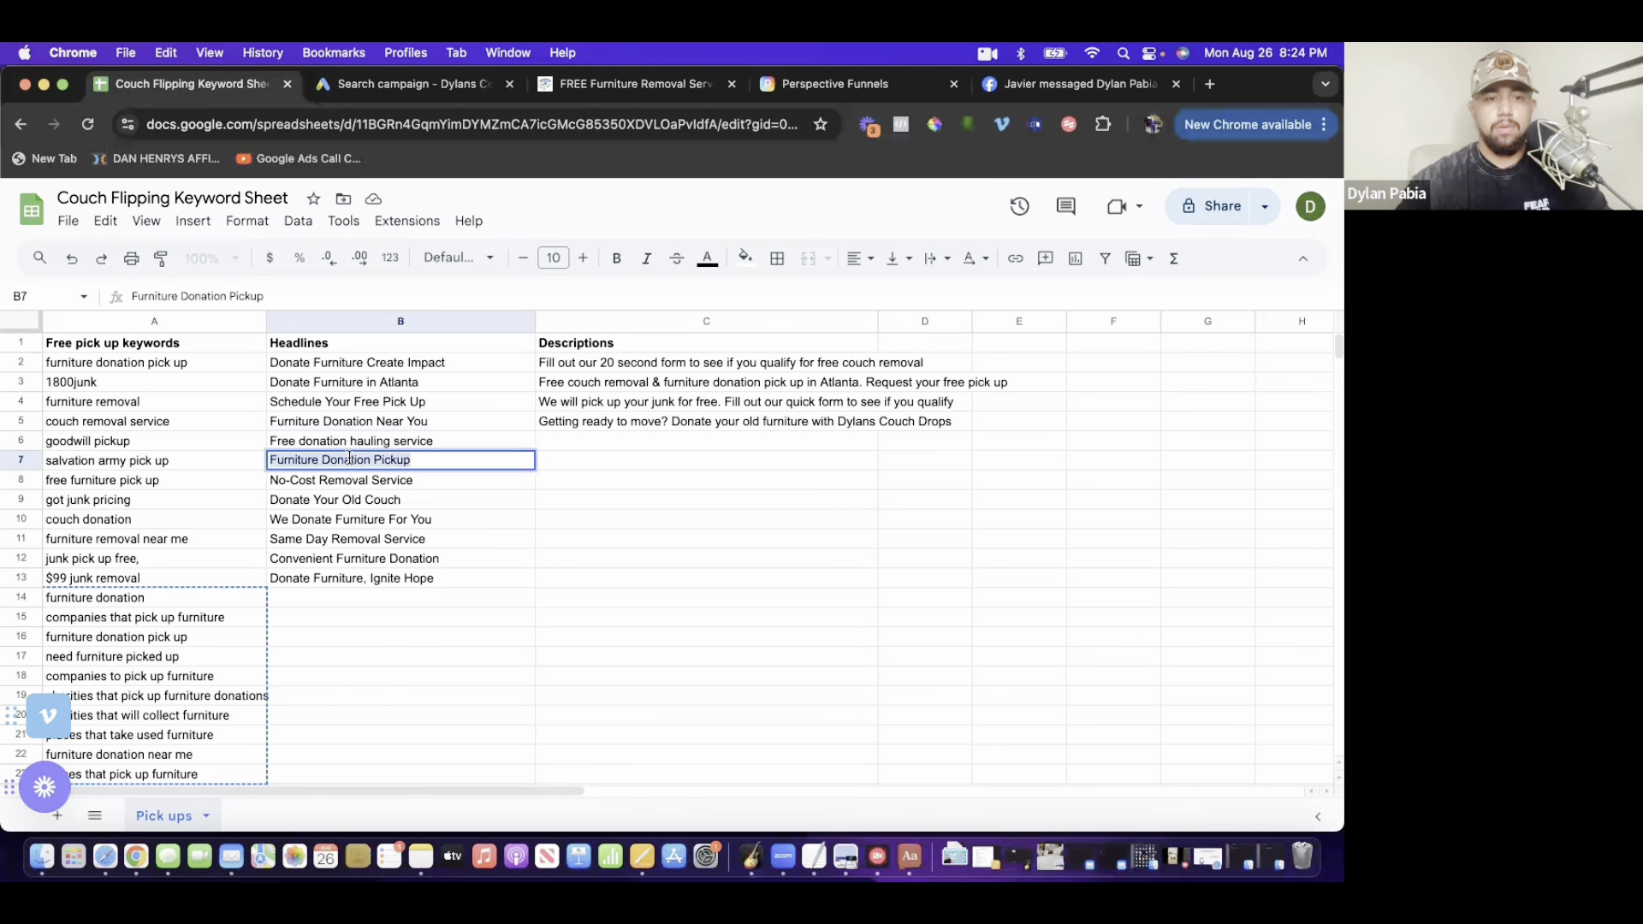
click(438, 86)
scroll(389, 613, down, 2)
click(249, 591)
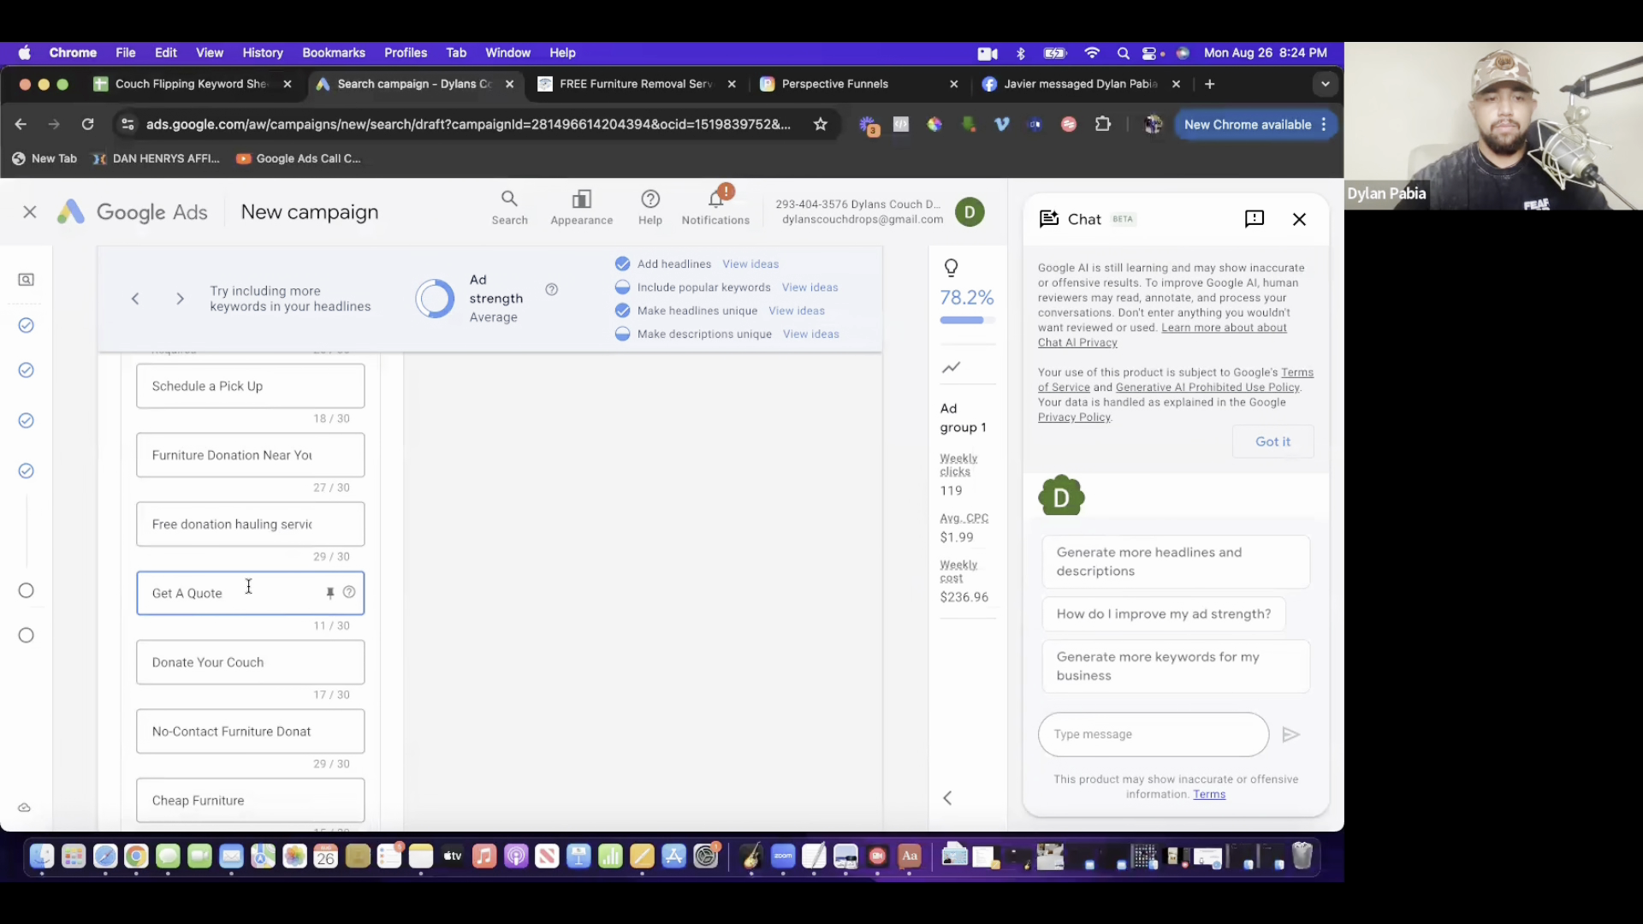
key(super+a)
text(Furniture Donation Pickup)
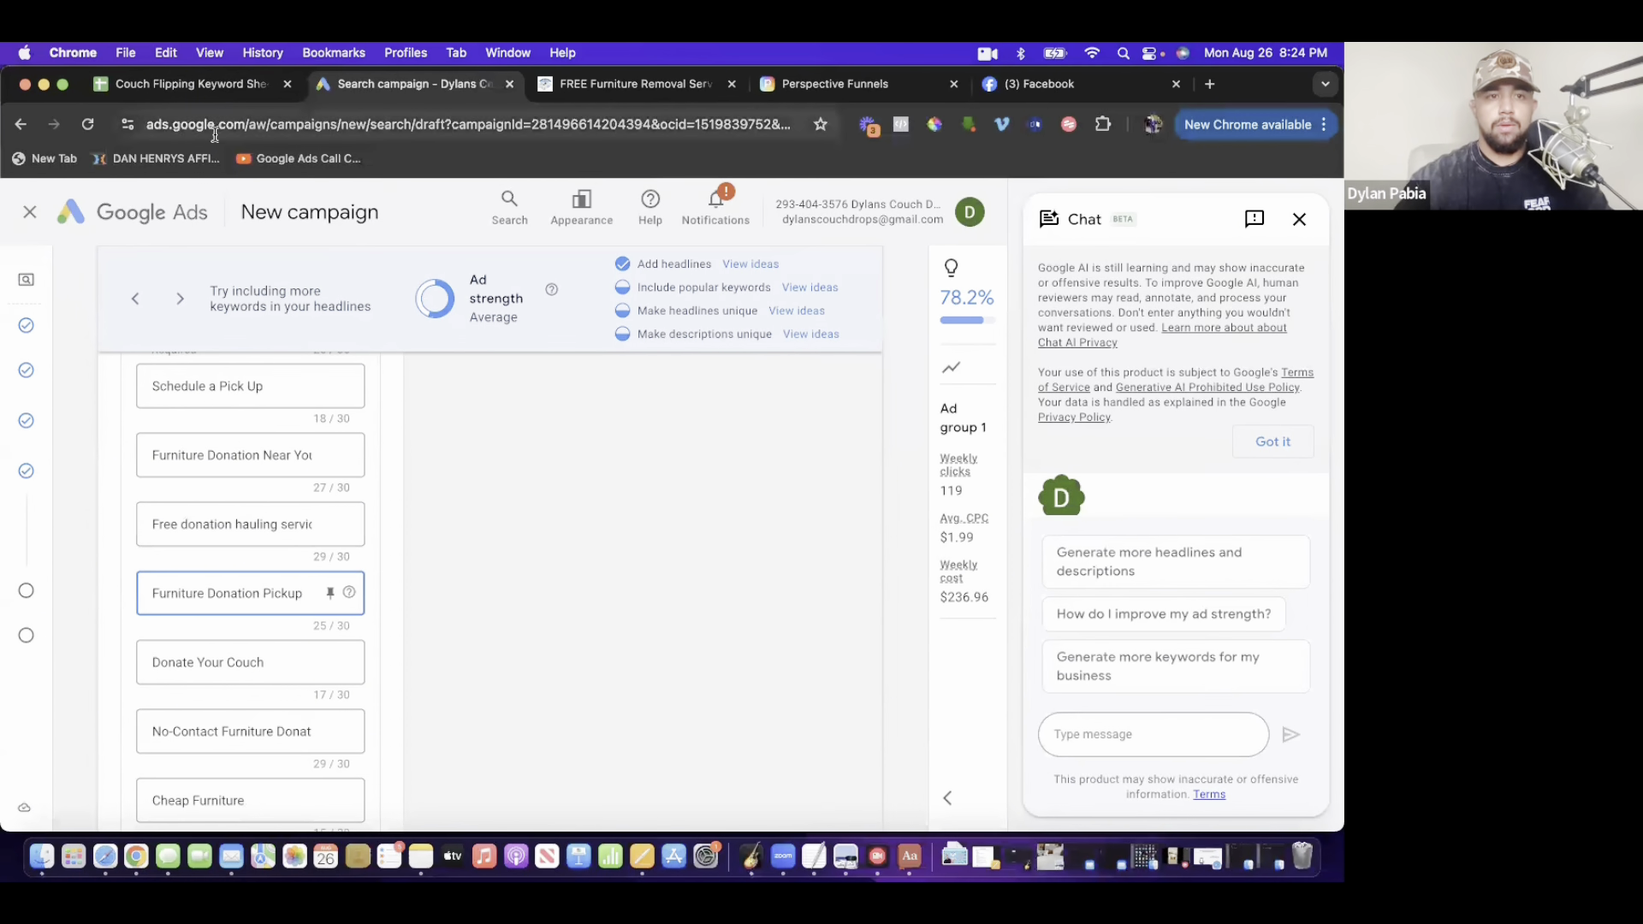
- Copy "No-Cost Removal Service" from cell B8 of the keyword sheet and replace the "Cheap Furniture" headline with it
click(188, 83)
click(356, 478)
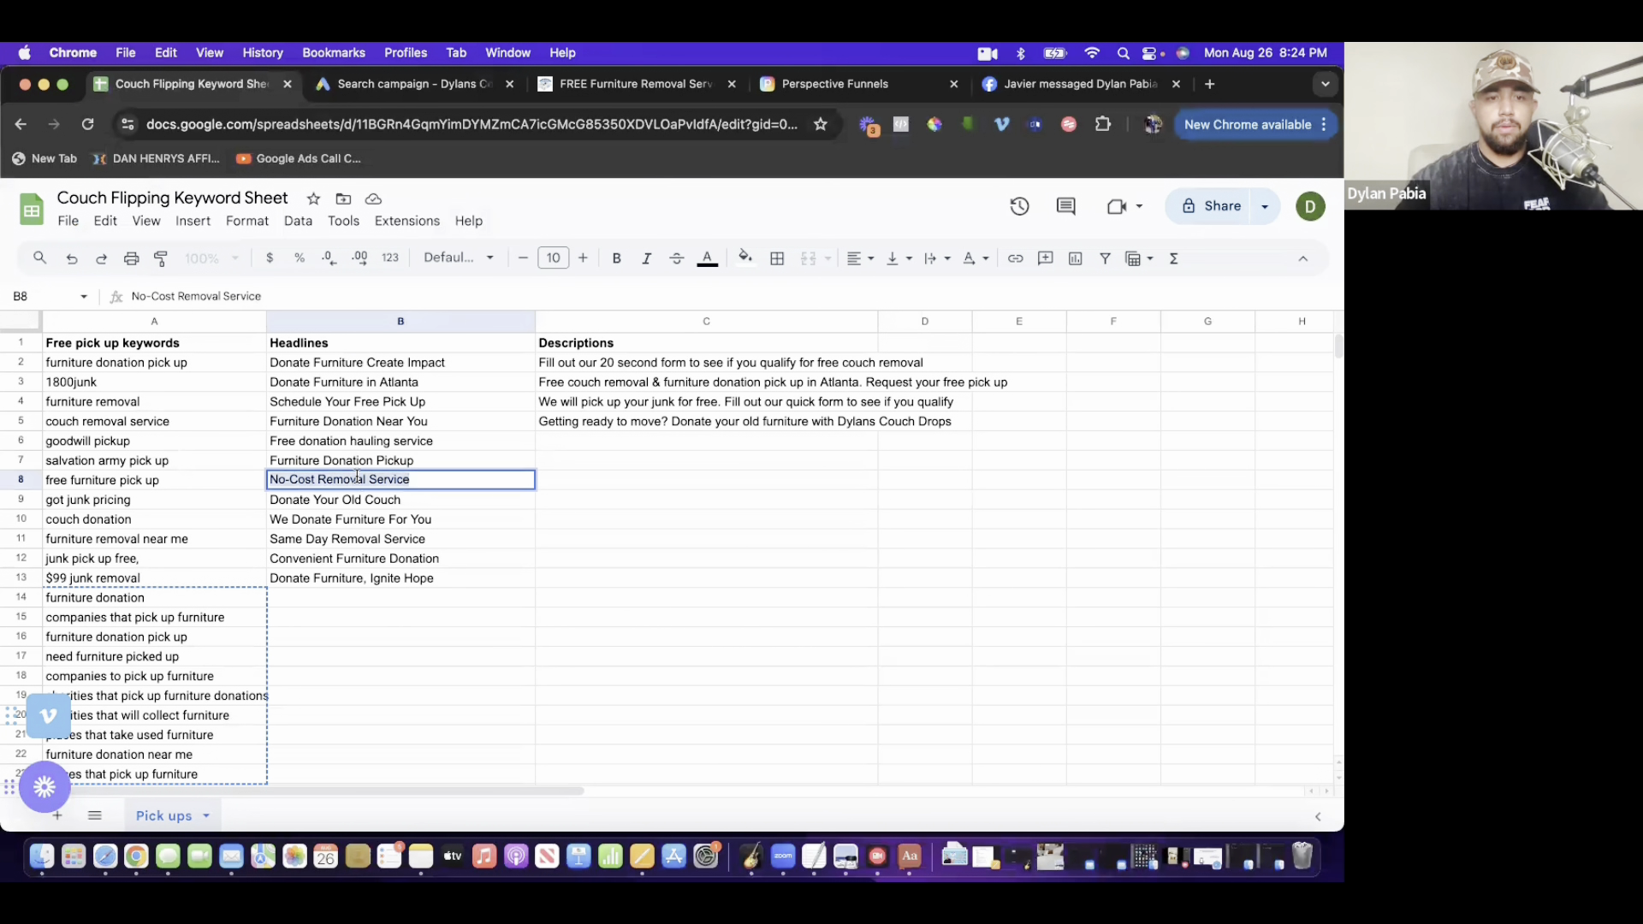
click(406, 83)
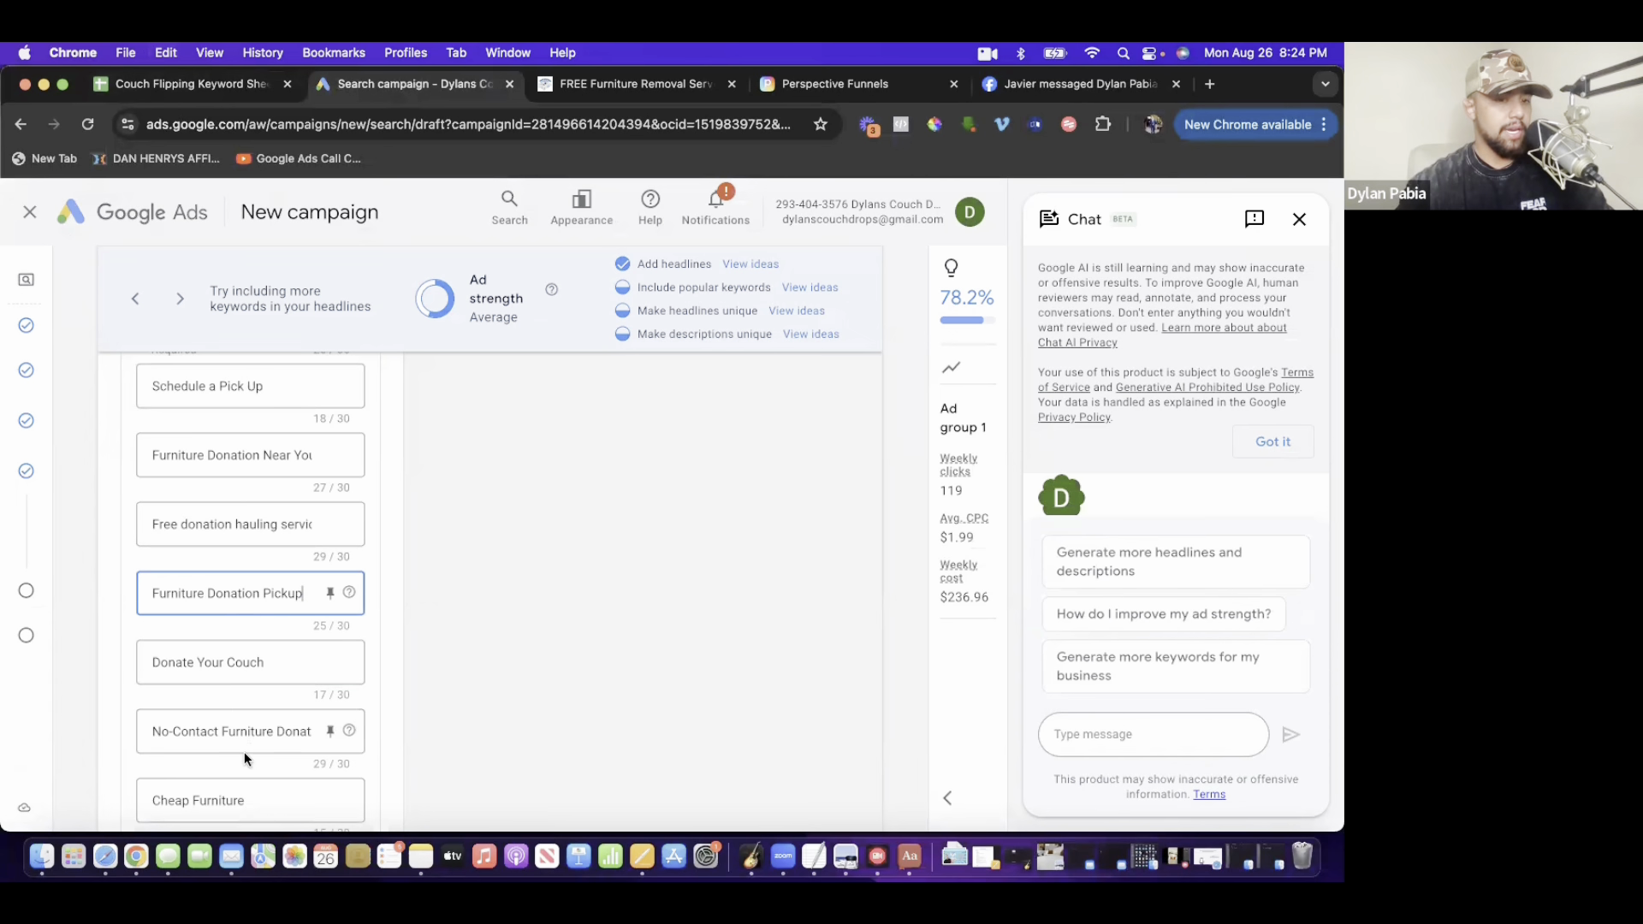
scroll(241, 753, down, 3)
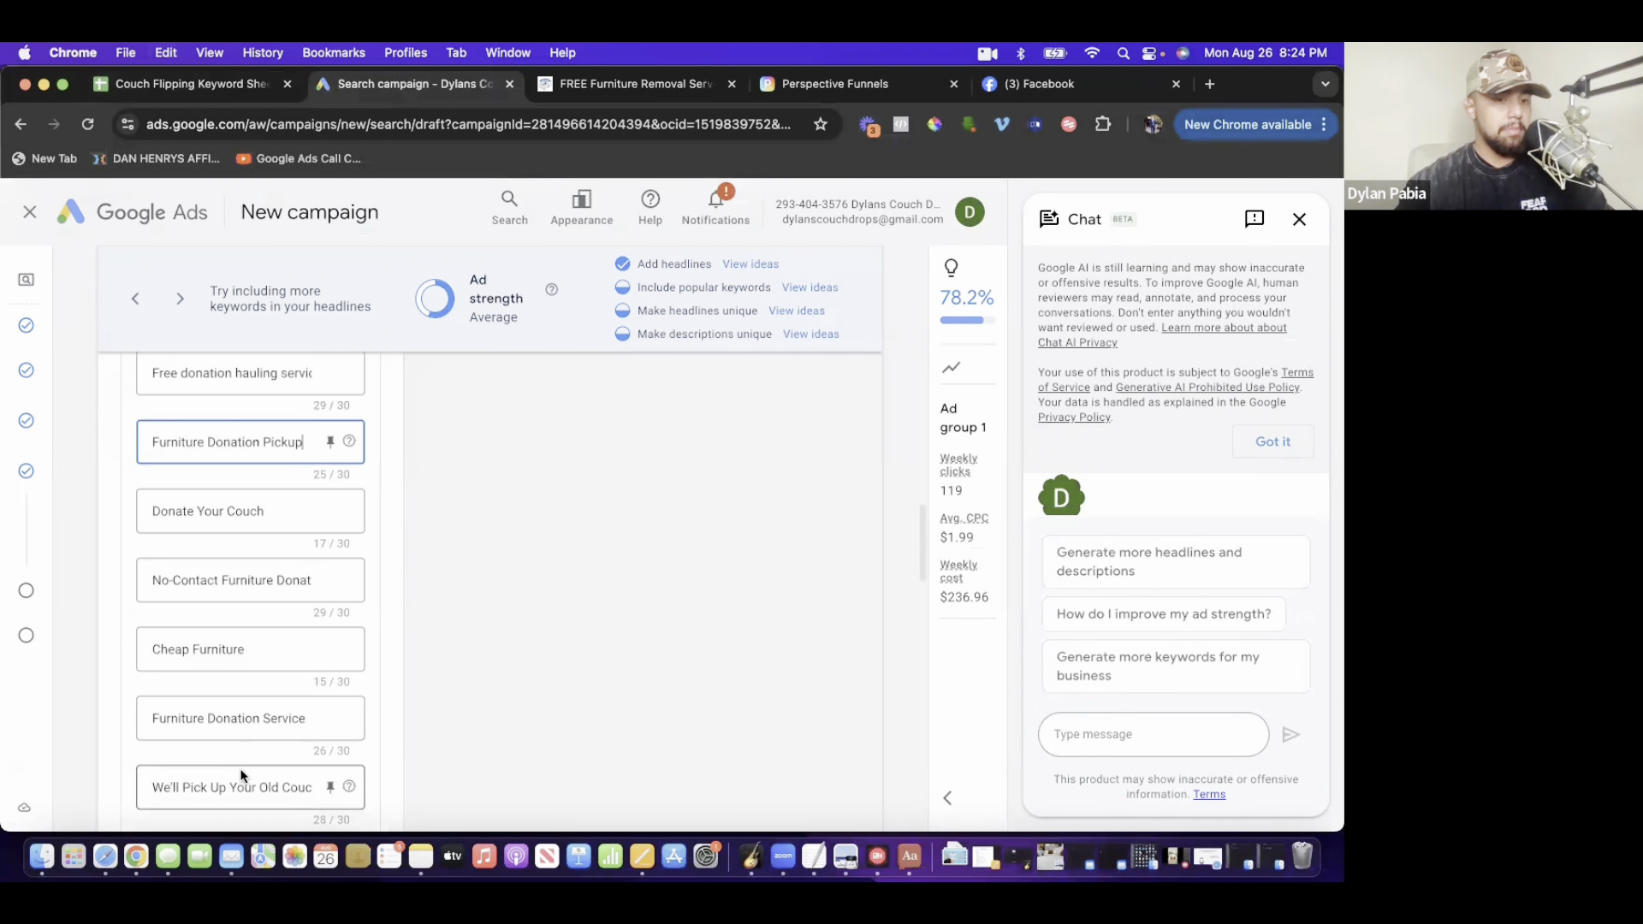
triple_click(240, 649)
text(No-Cost Removal Service)
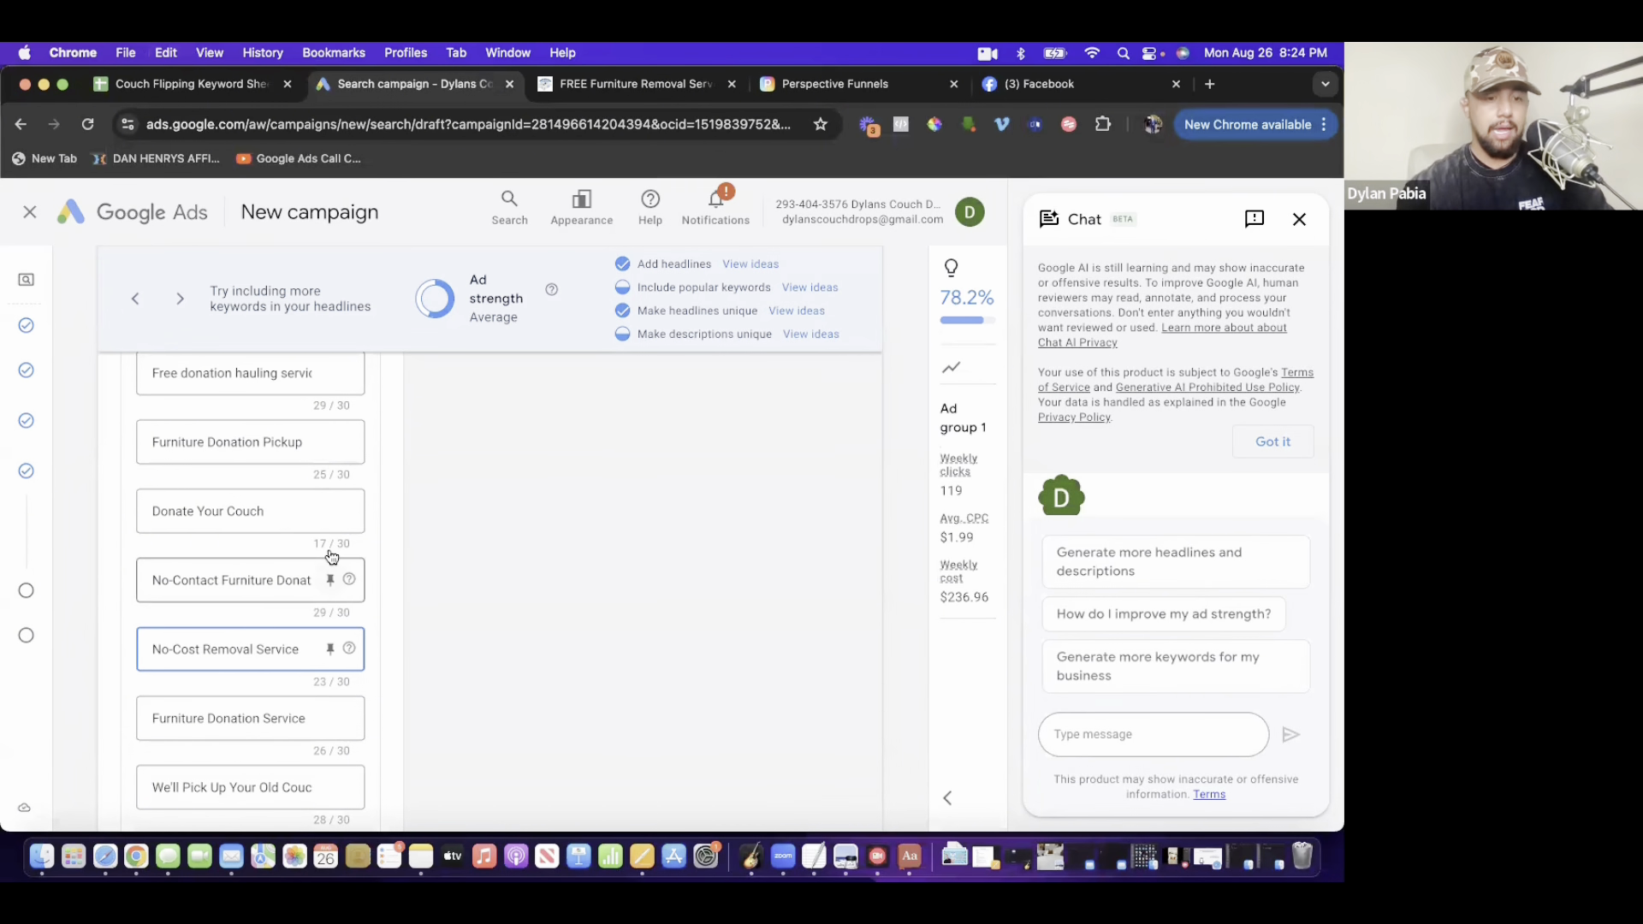
scroll(314, 729, down, 3)
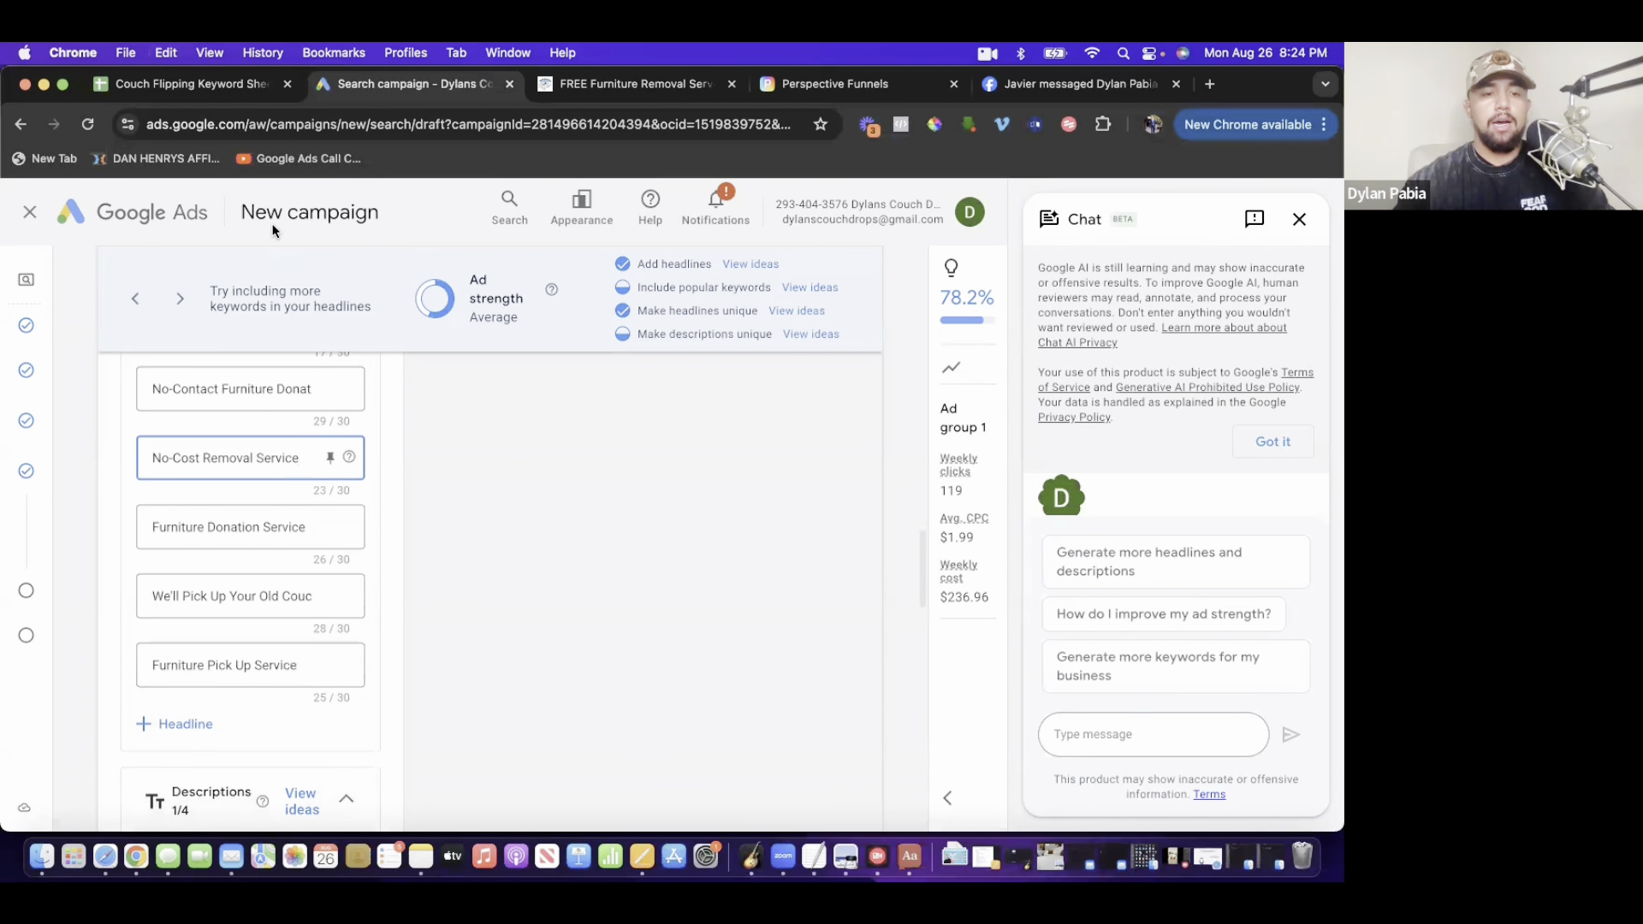
scroll(282, 552, up, 3)
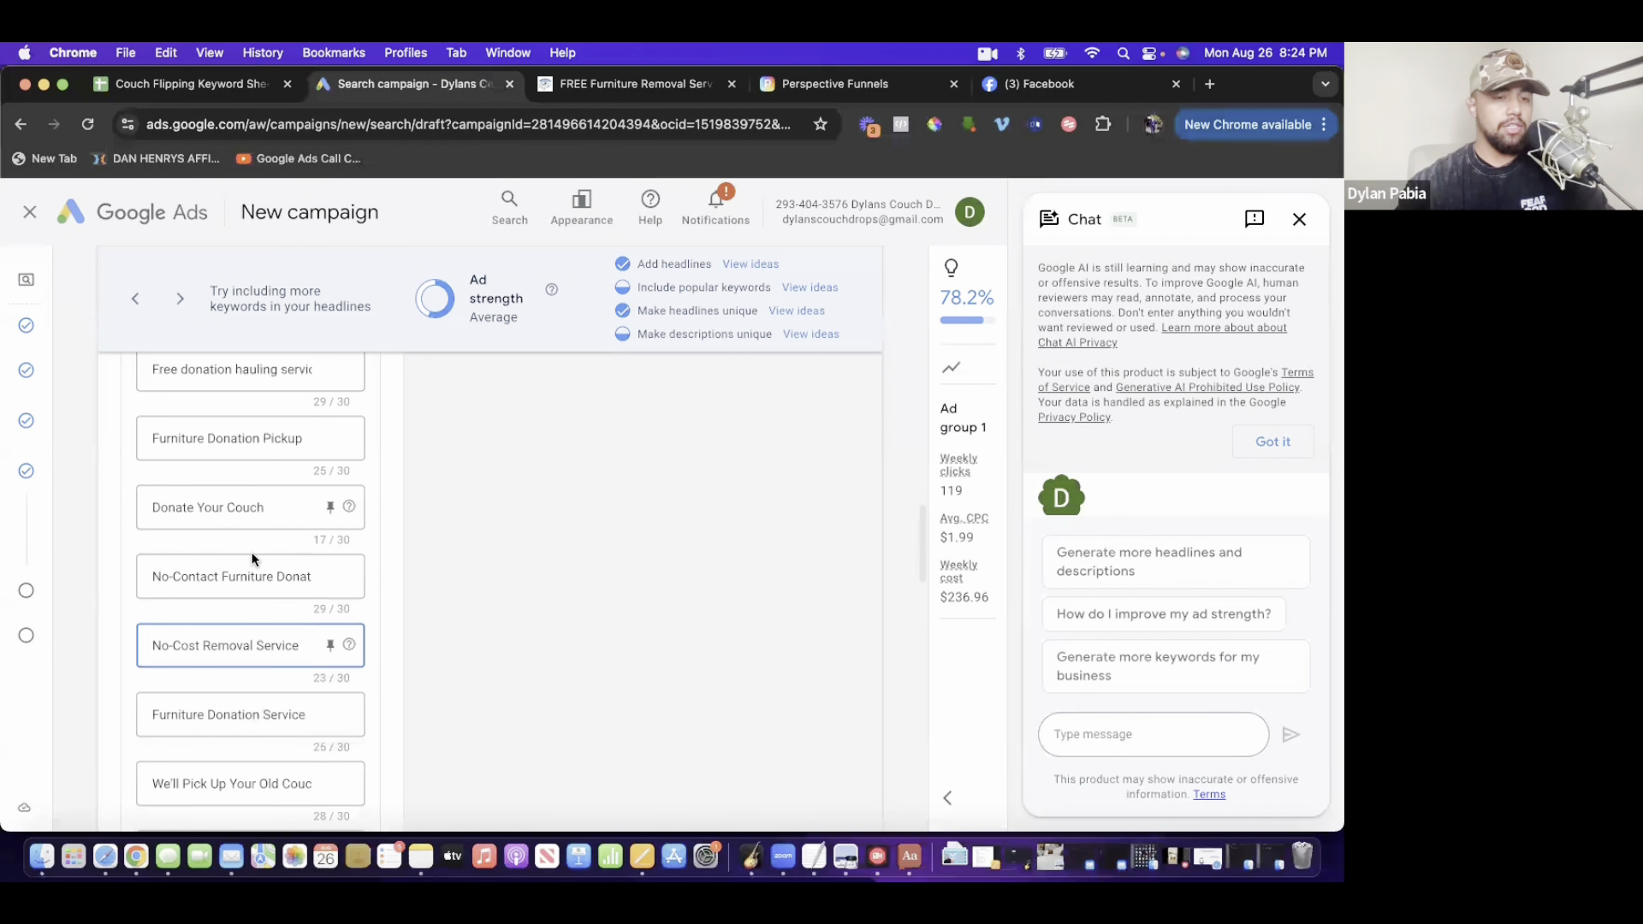
scroll(253, 560, down, 2)
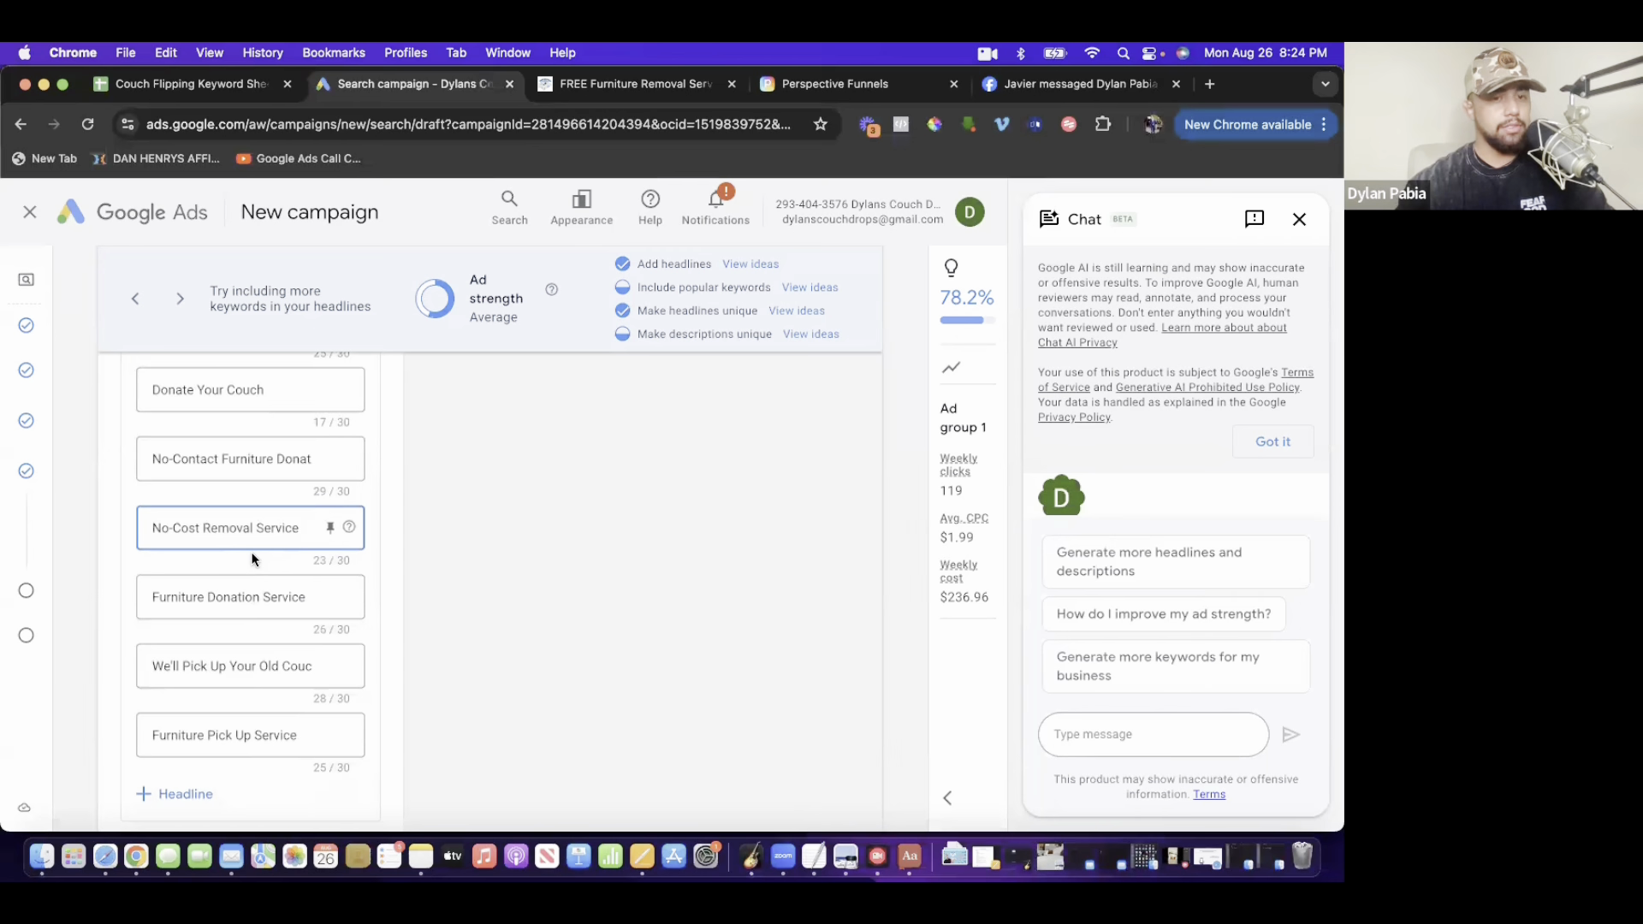
scroll(253, 560, up, 3)
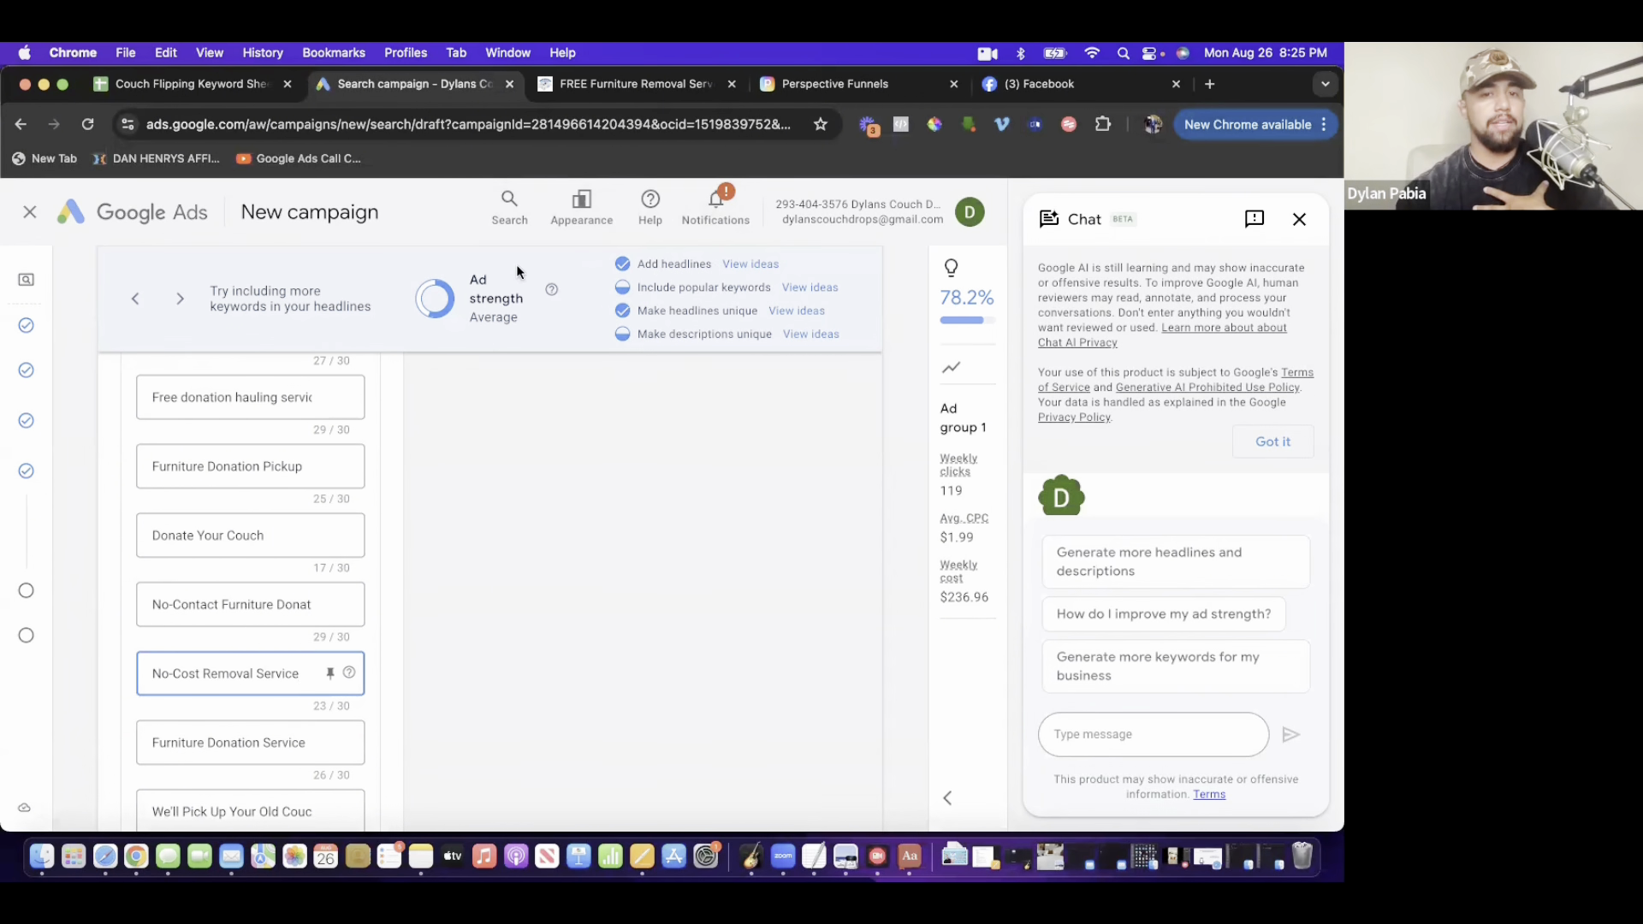
scroll(449, 601, down, 3)
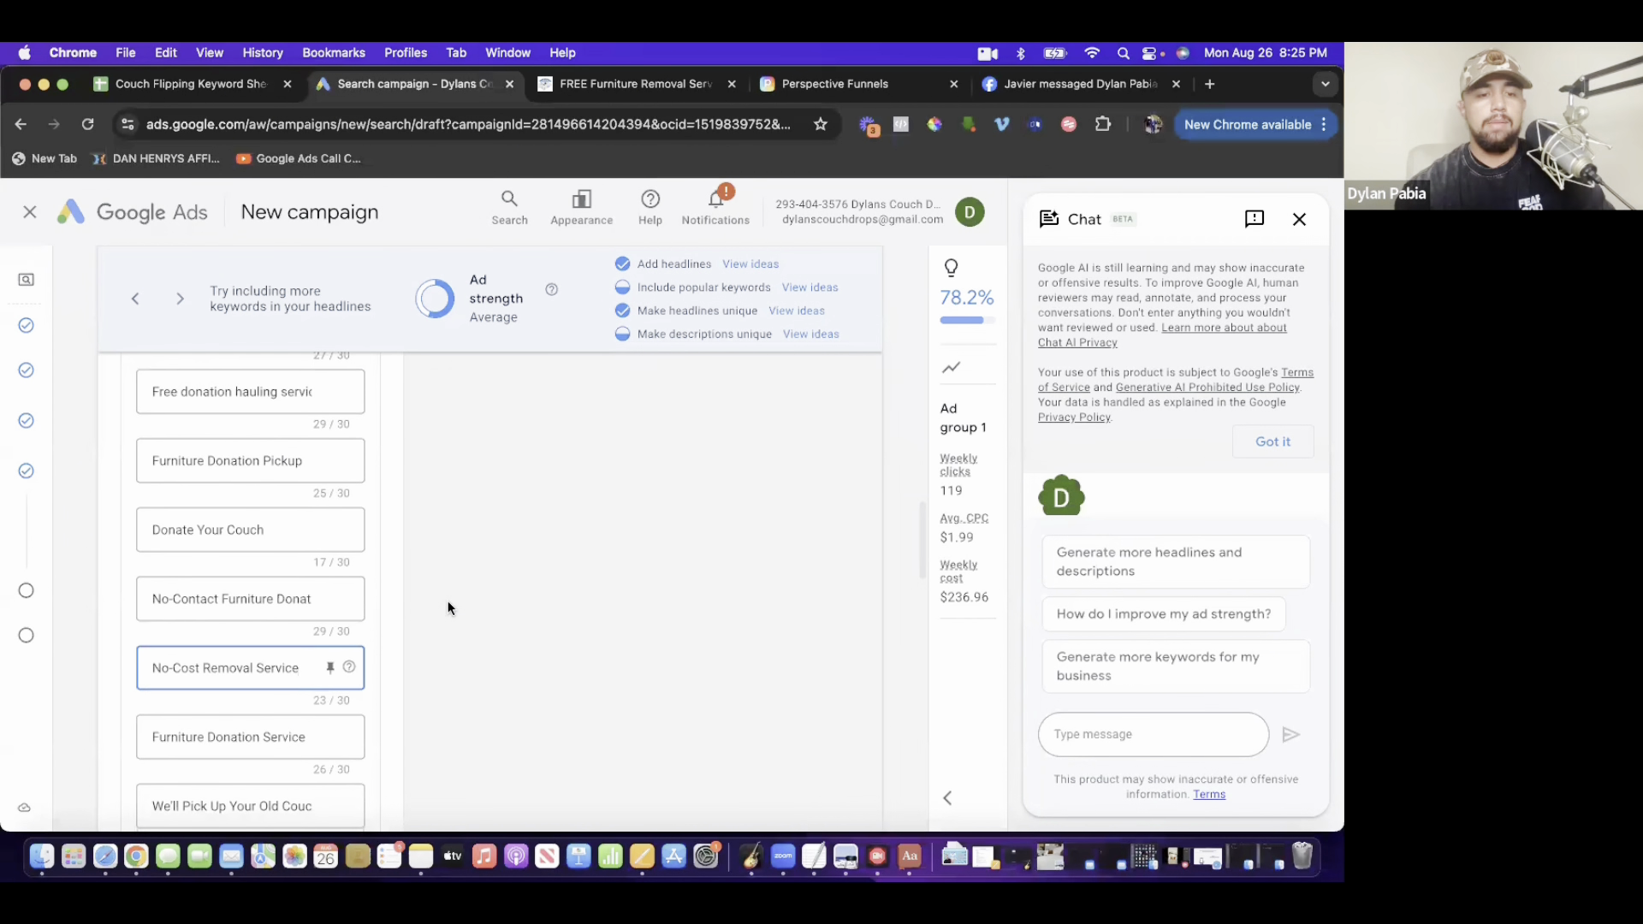
scroll(256, 599, down, 3)
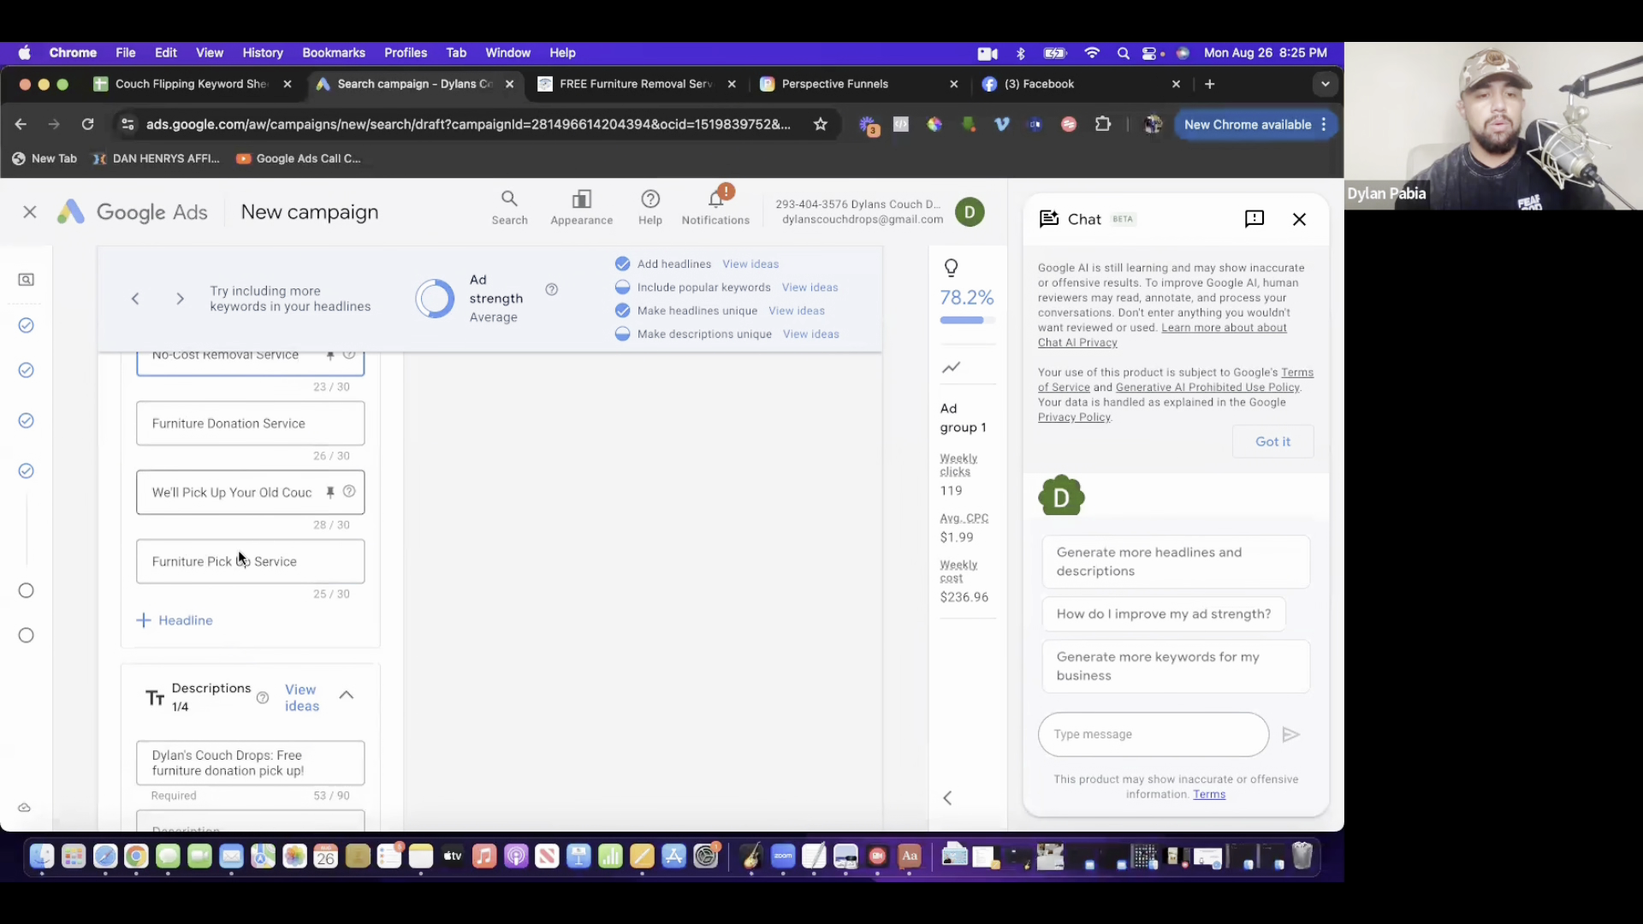
scroll(222, 479, up, 5)
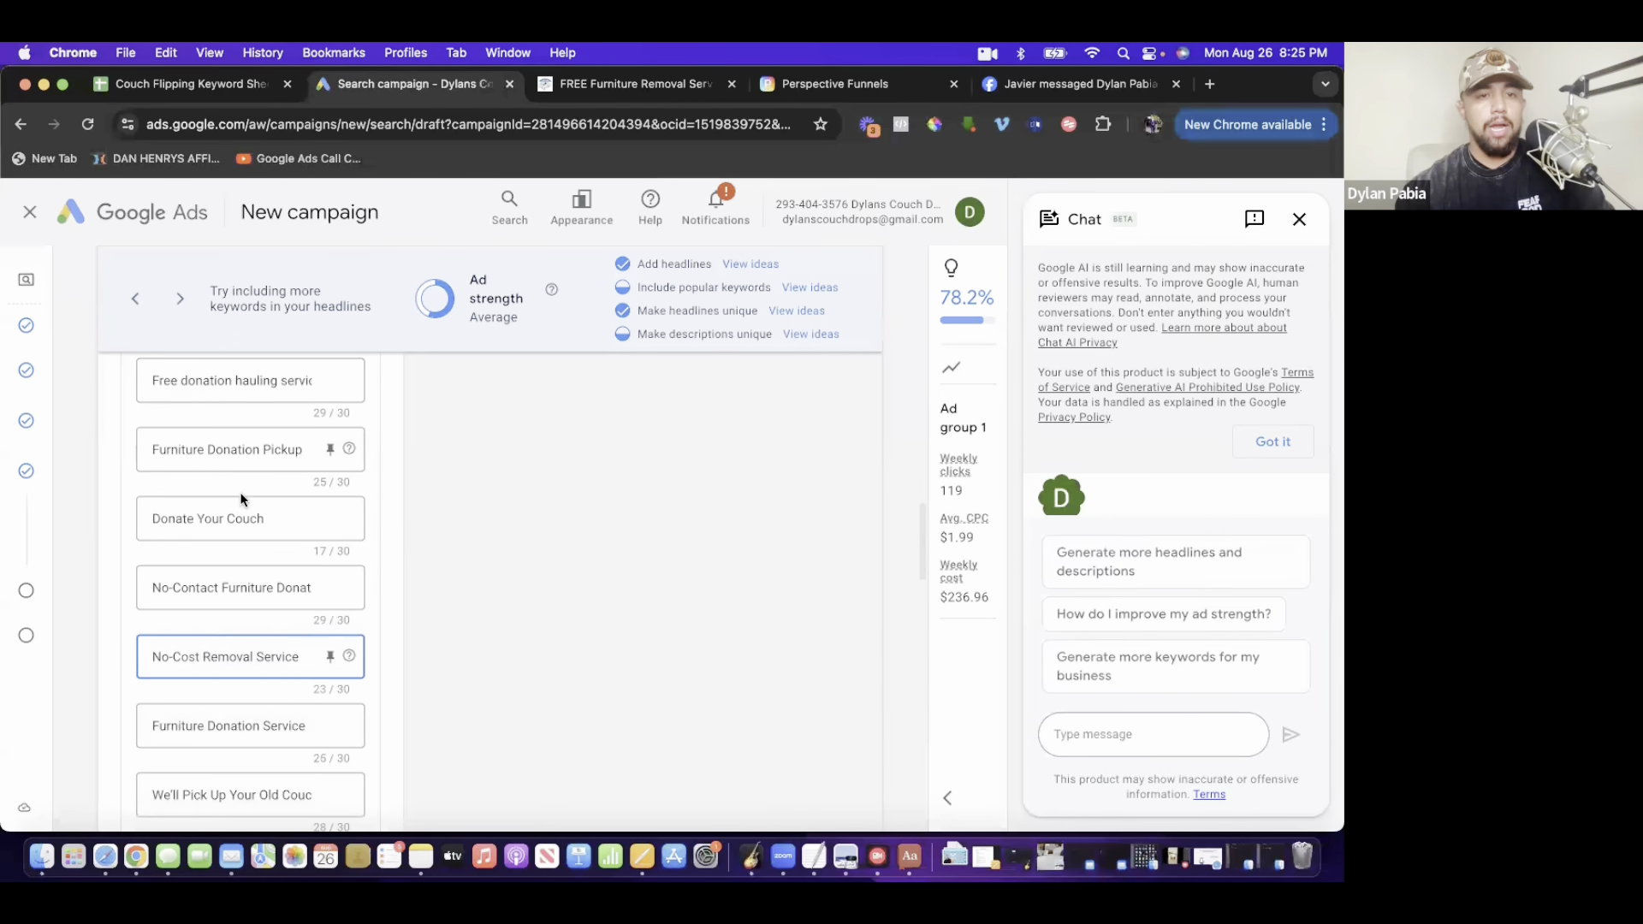
- Copy "Fill out our 20 second form to see if you qualify for free couch removal" from cell C2 into the second description
scroll(189, 547, down, 5)
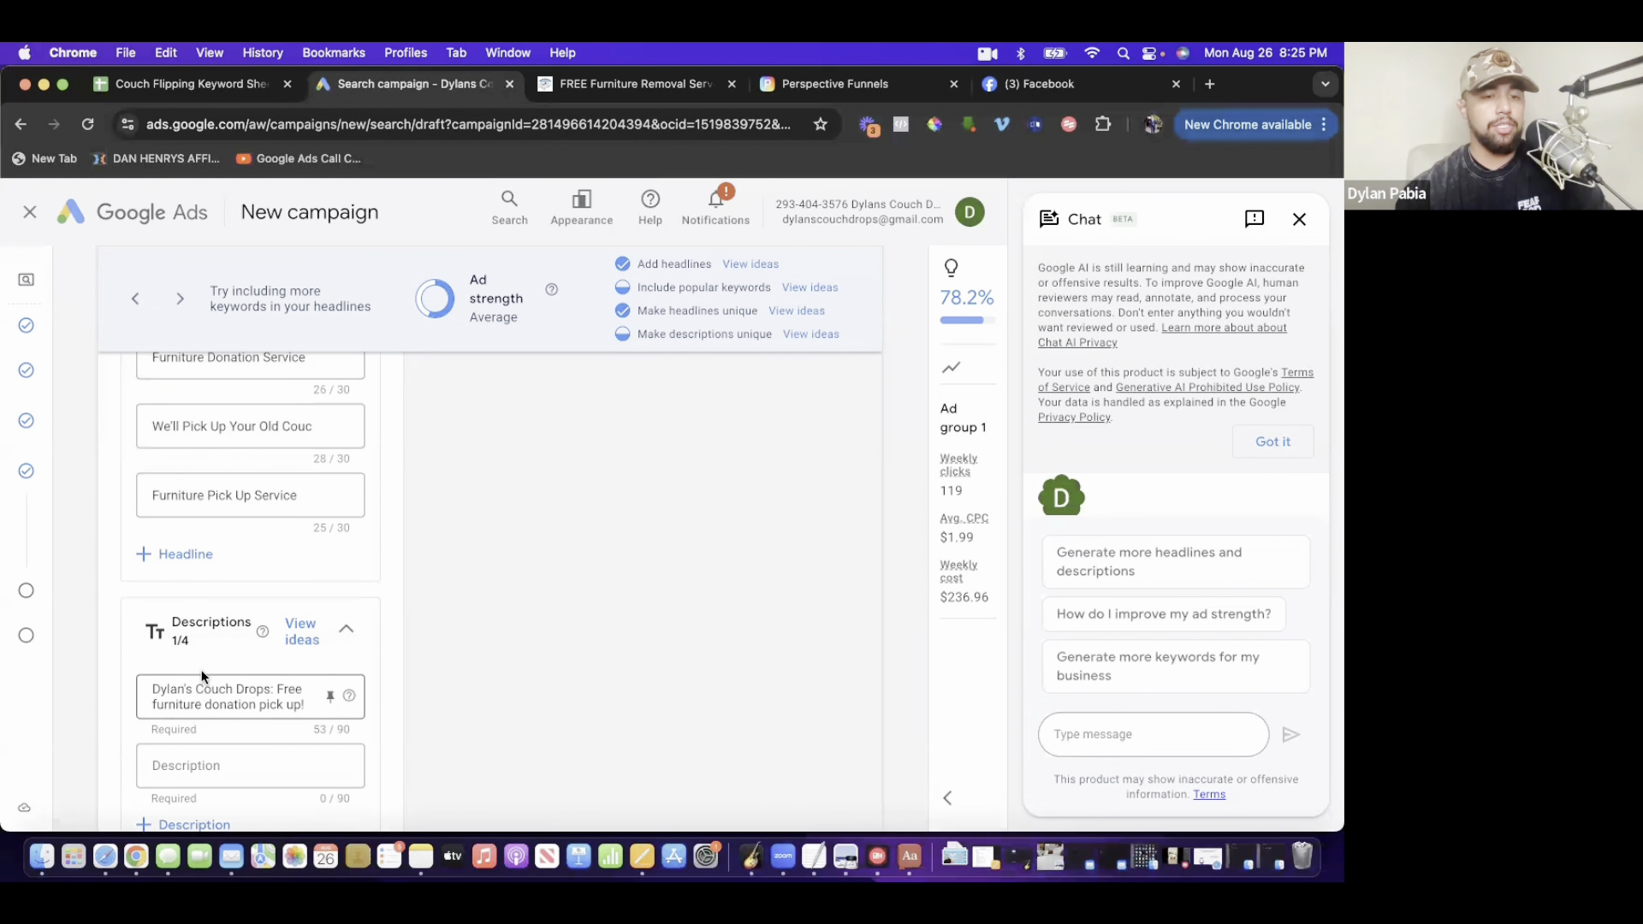
click(188, 84)
click(599, 362)
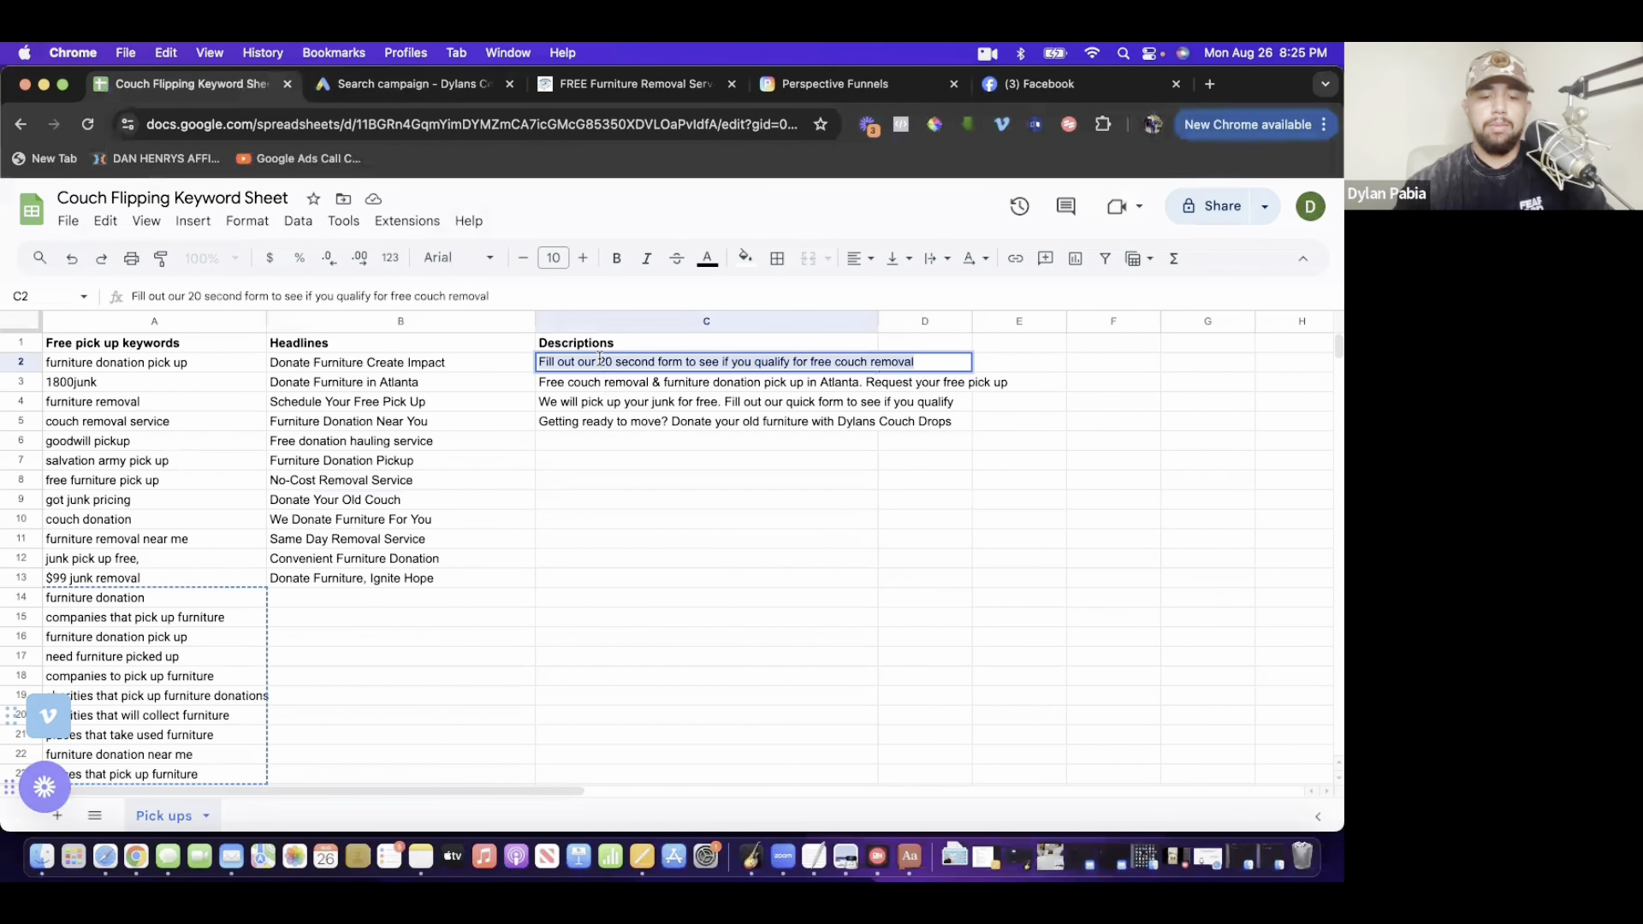
click(411, 84)
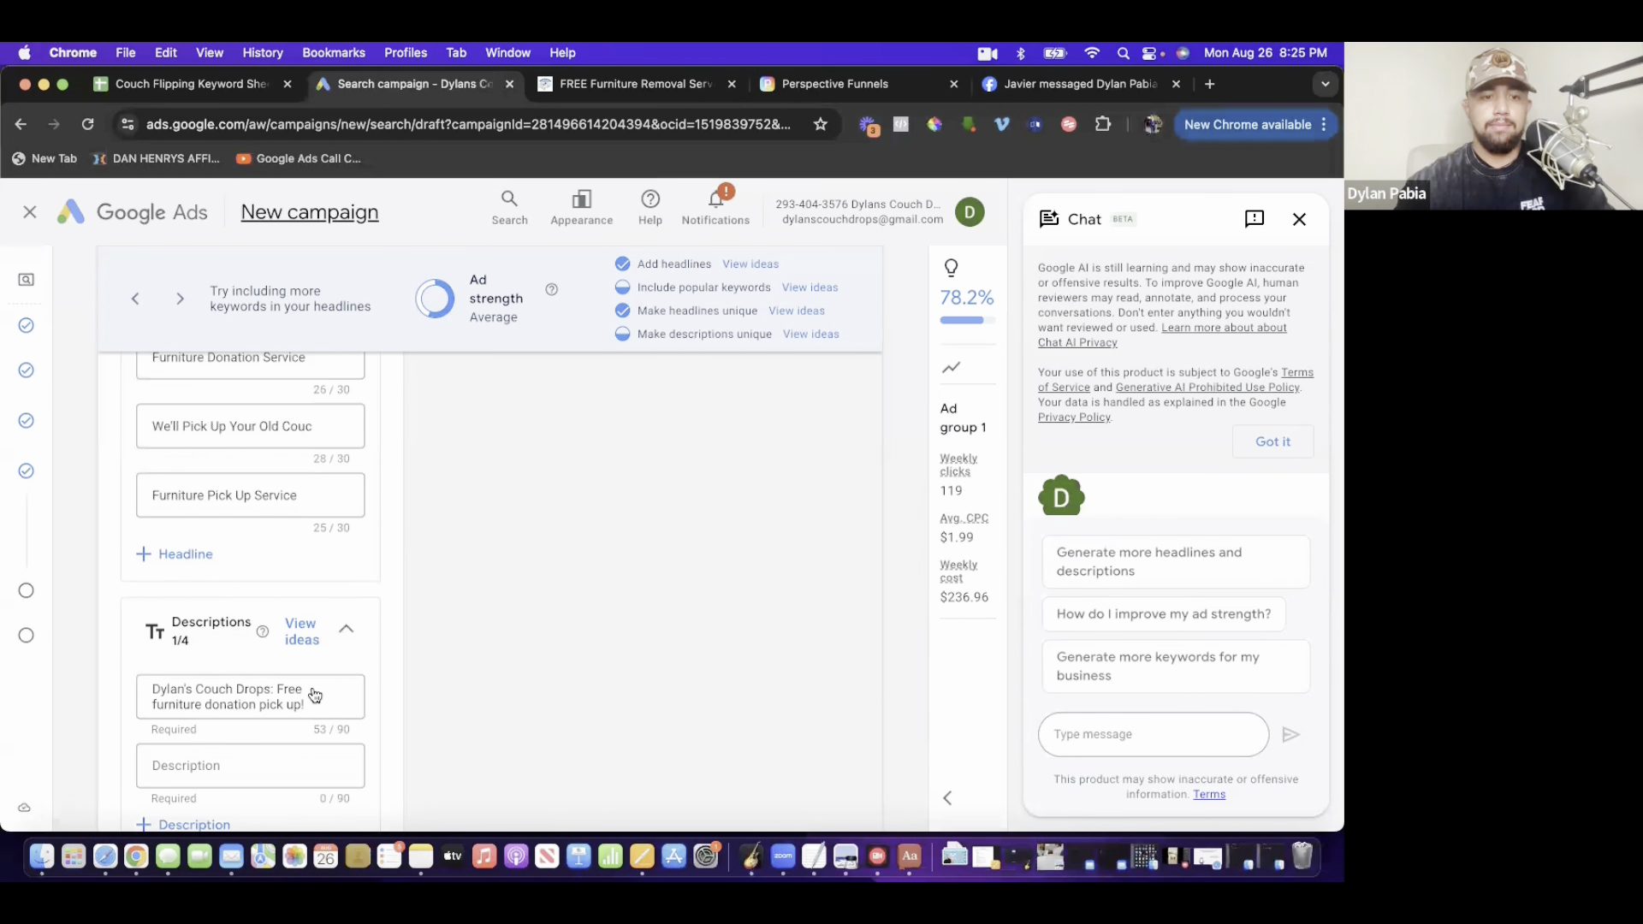
click(264, 759)
text(Fill out our 20 second form to see if you qualify for free couch removal)
- Add a third description with "Free couch removal & furniture donation pick up in Atlanta. Request your free pick up" copied from cell C3
scroll(256, 759, down, 3)
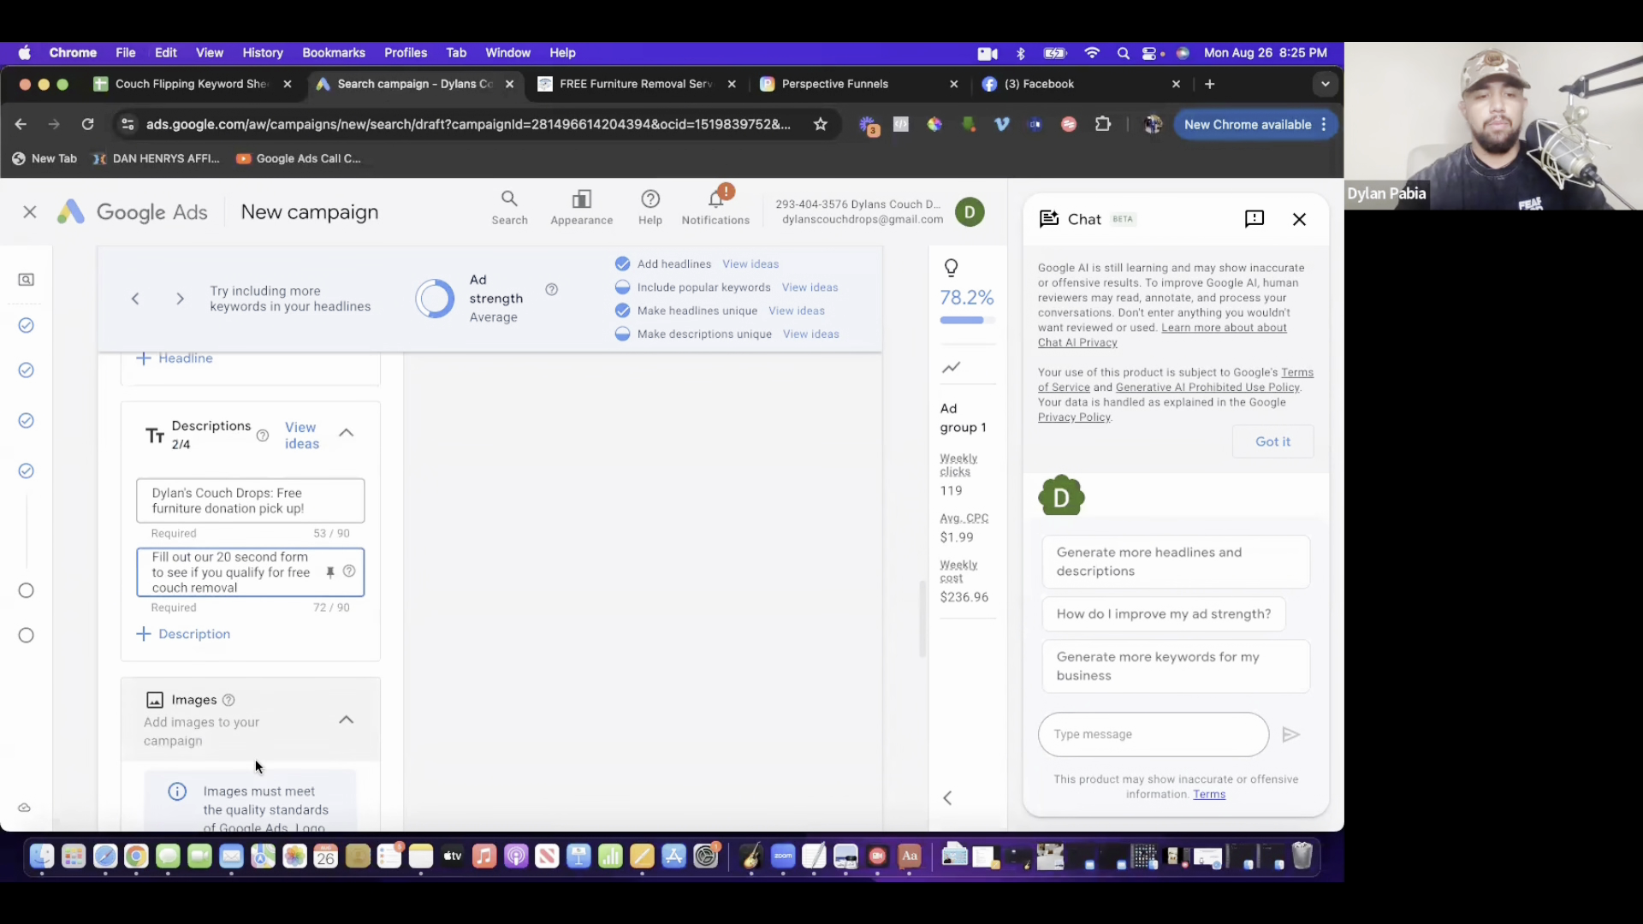
click(191, 630)
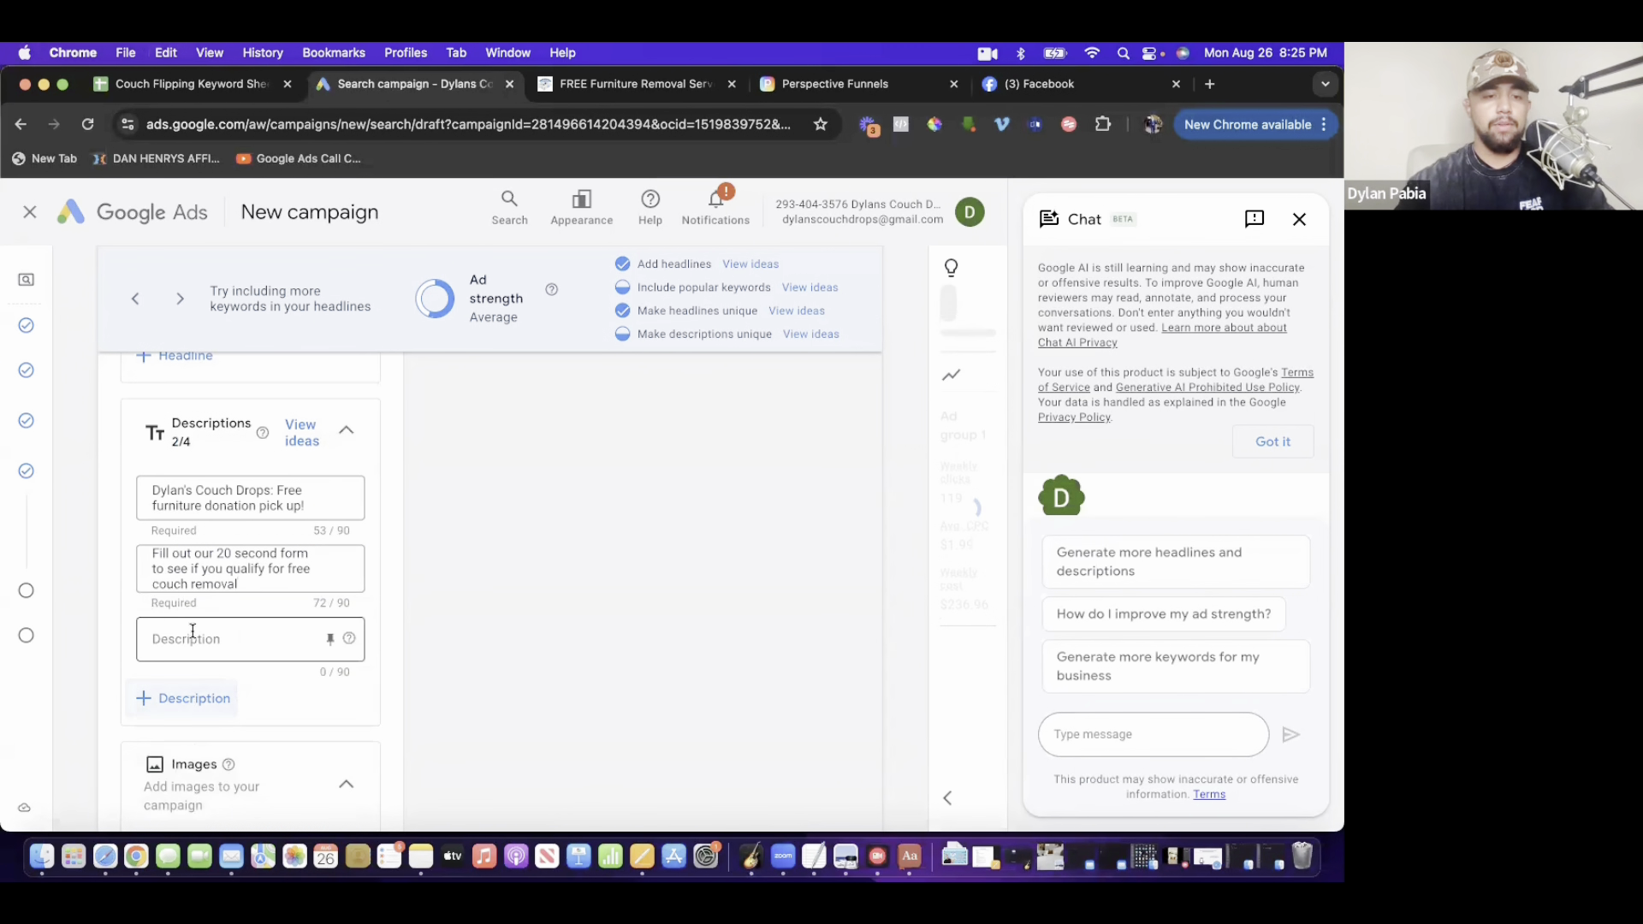
click(189, 84)
click(636, 381)
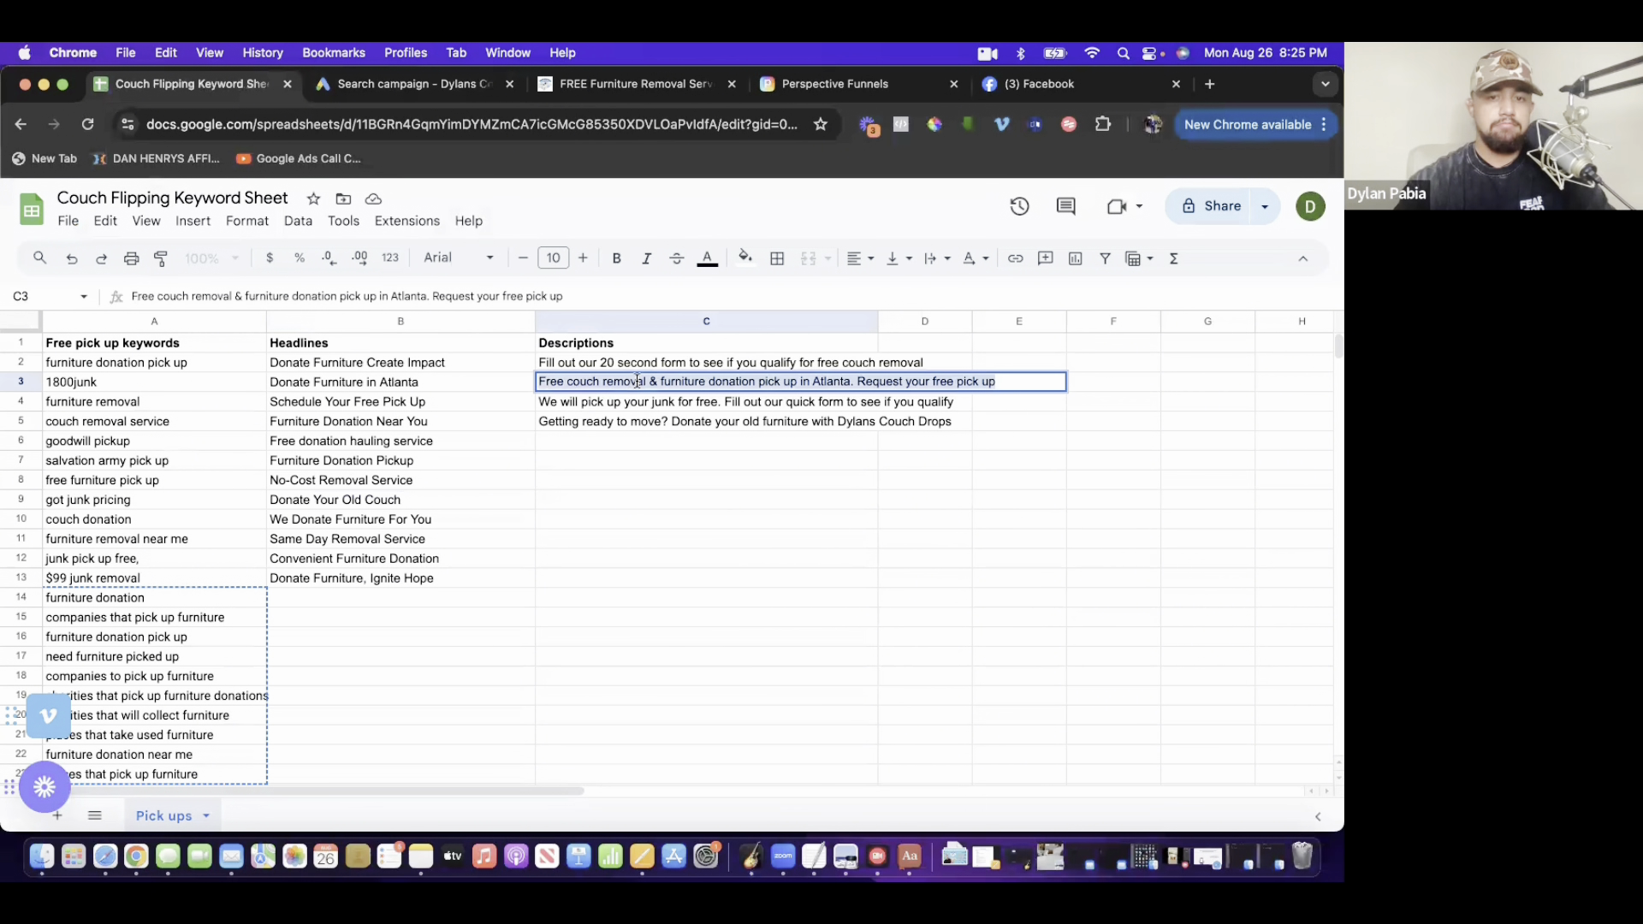
click(410, 83)
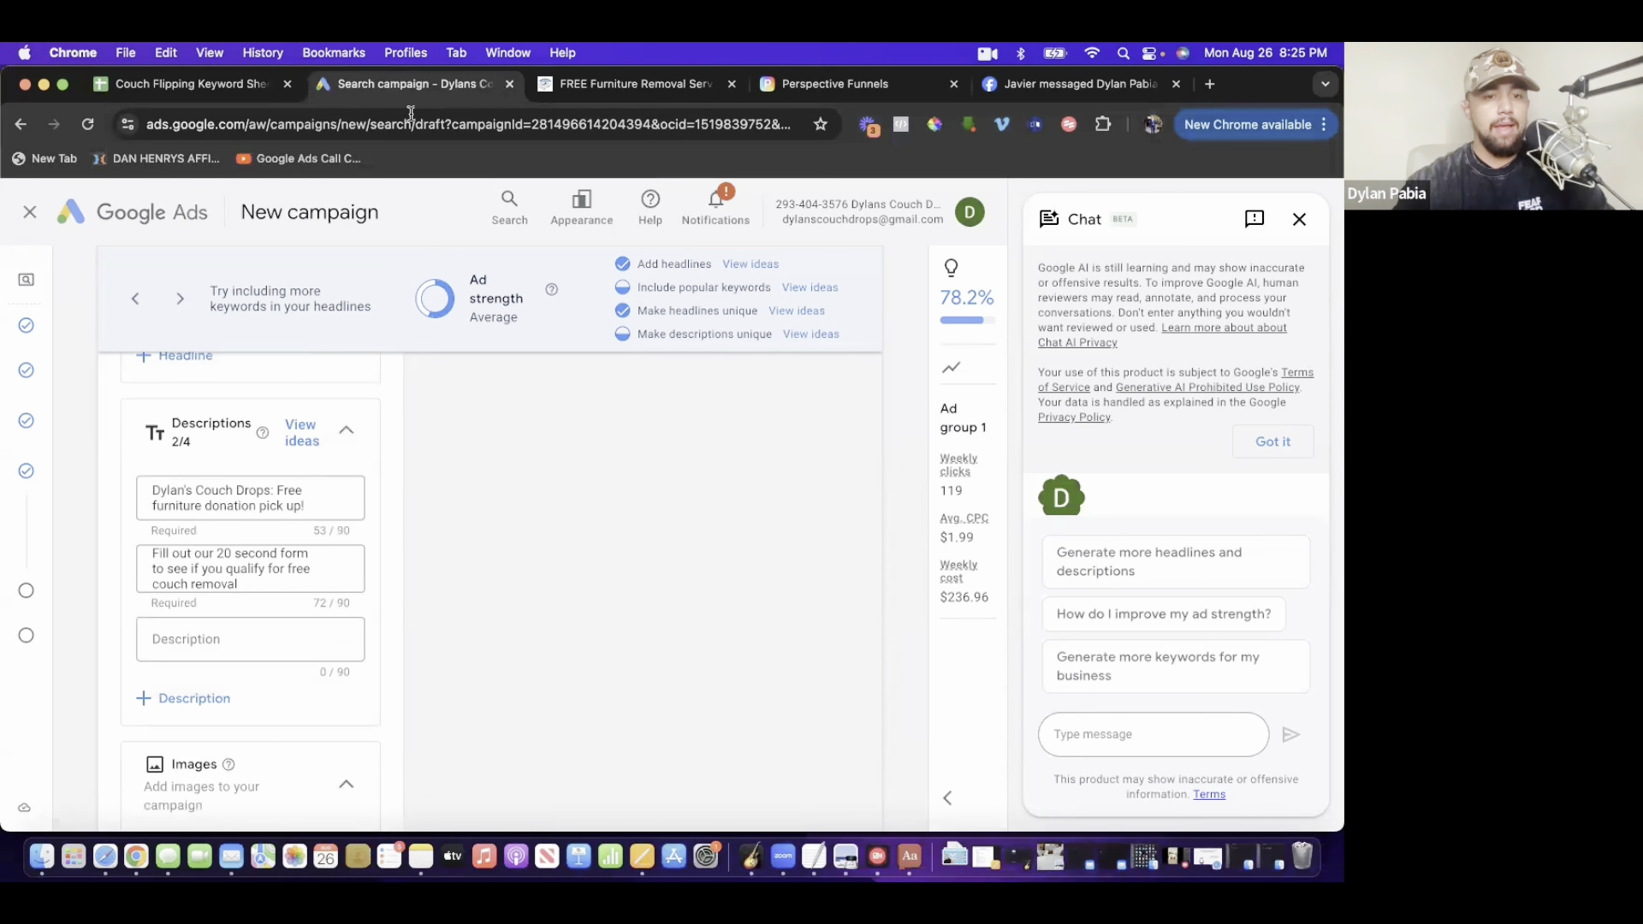
click(237, 633)
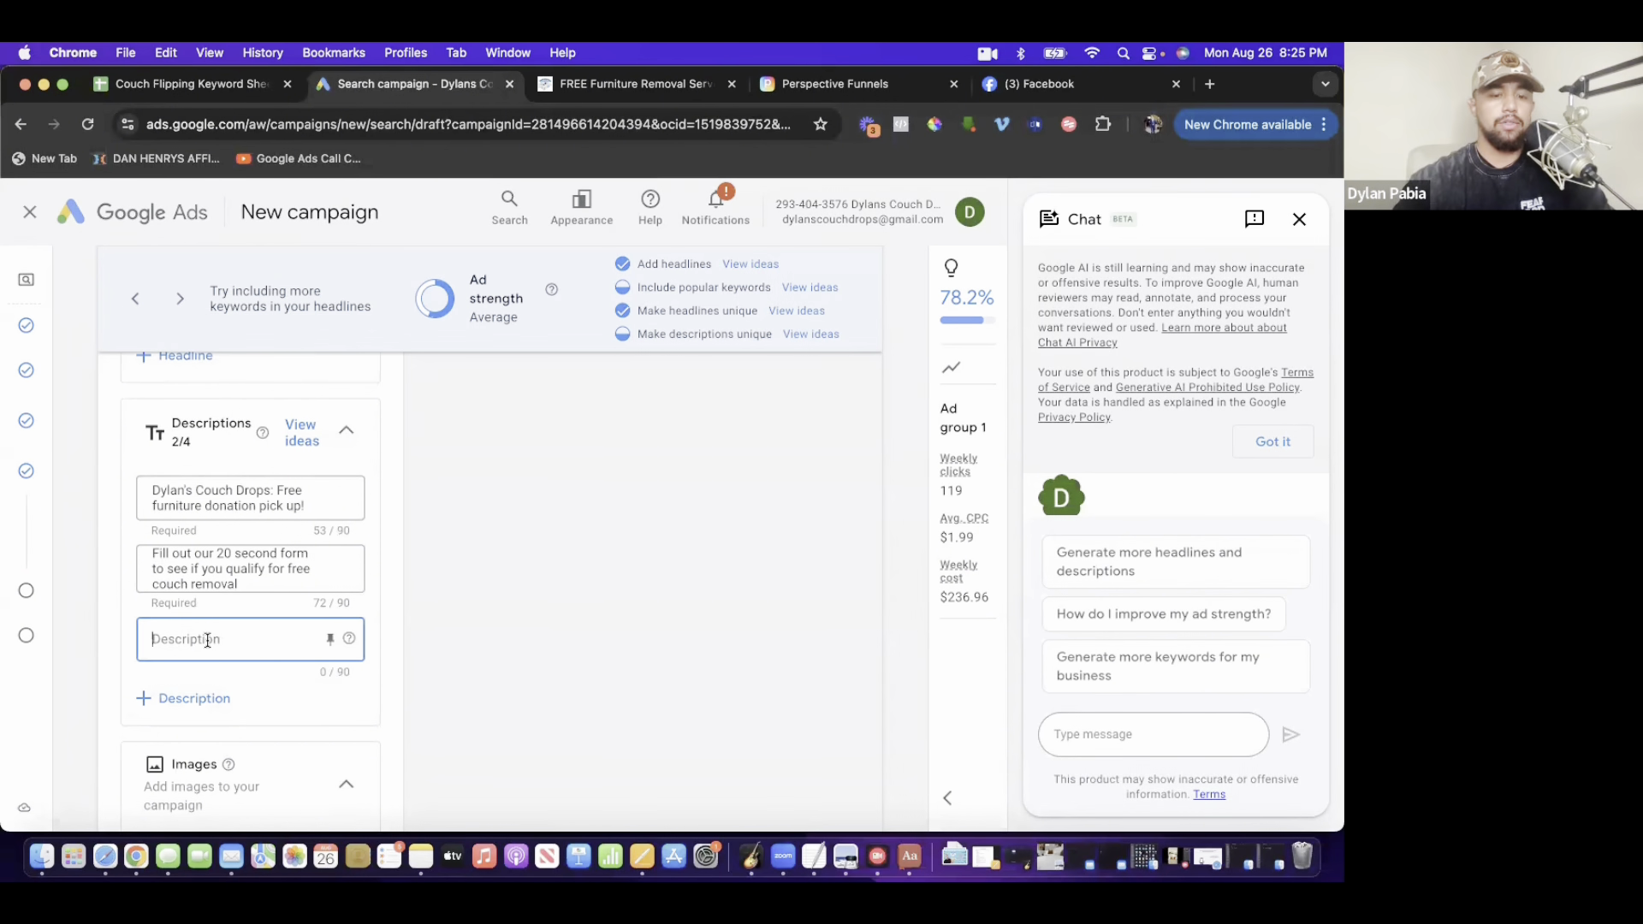
text(Free couch removal & furniture donation pick up in Atlanta. Request your free pick up)
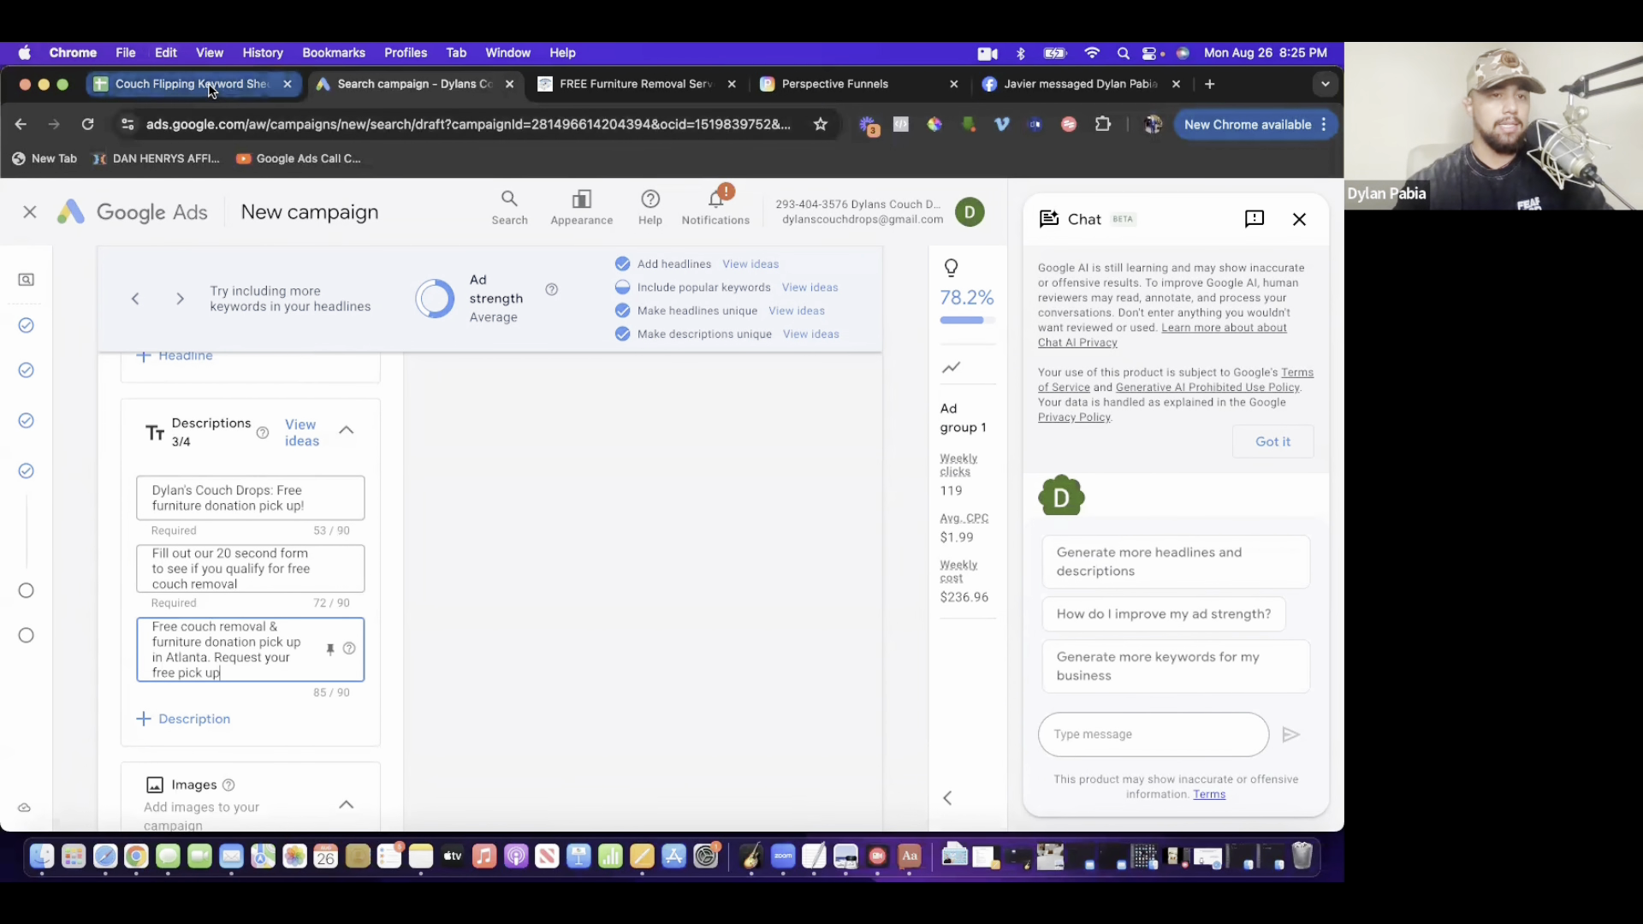
- Add a fourth description with "Getting ready to move? Donate your old furniture with Dylans Couch Drops" copied from cell C5
click(212, 89)
click(639, 402)
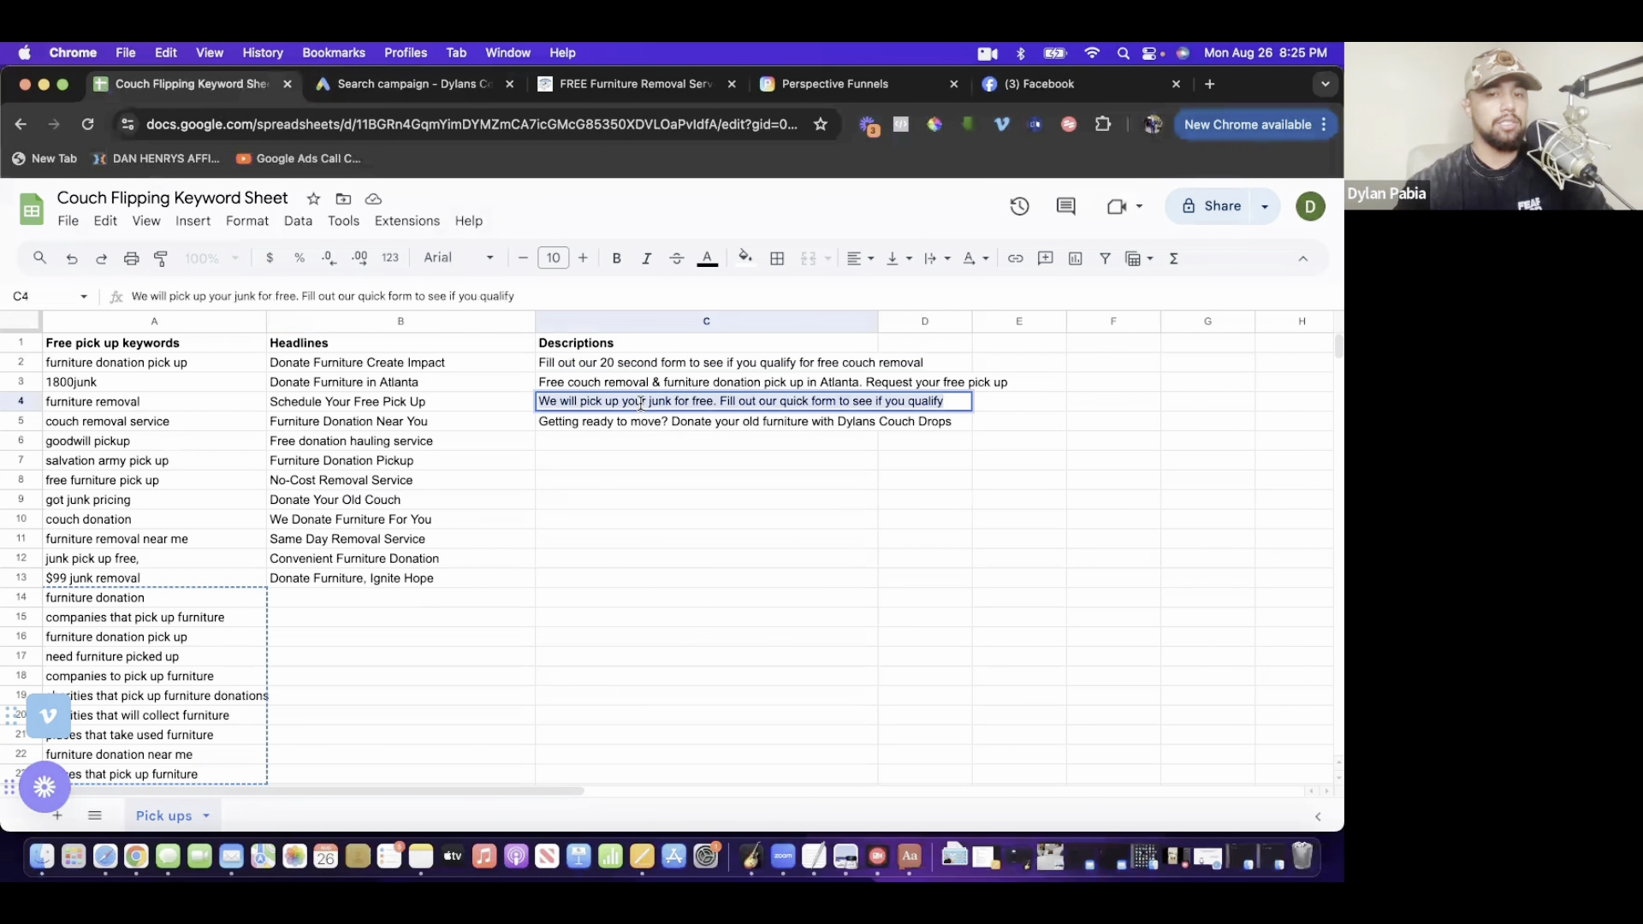
click(628, 421)
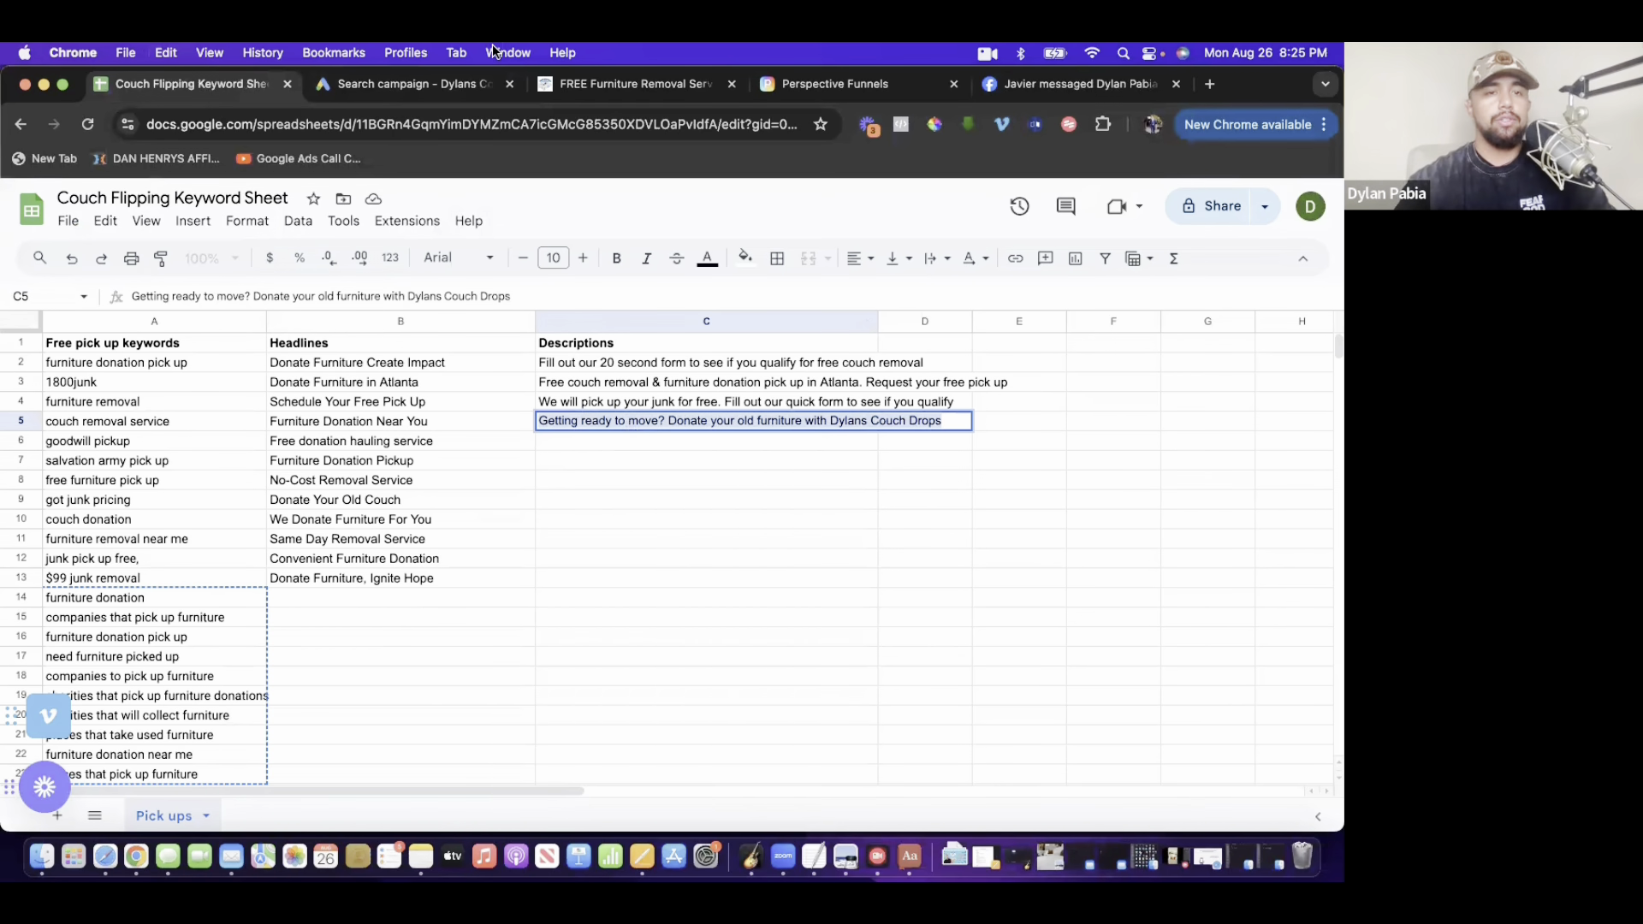
click(408, 81)
click(211, 721)
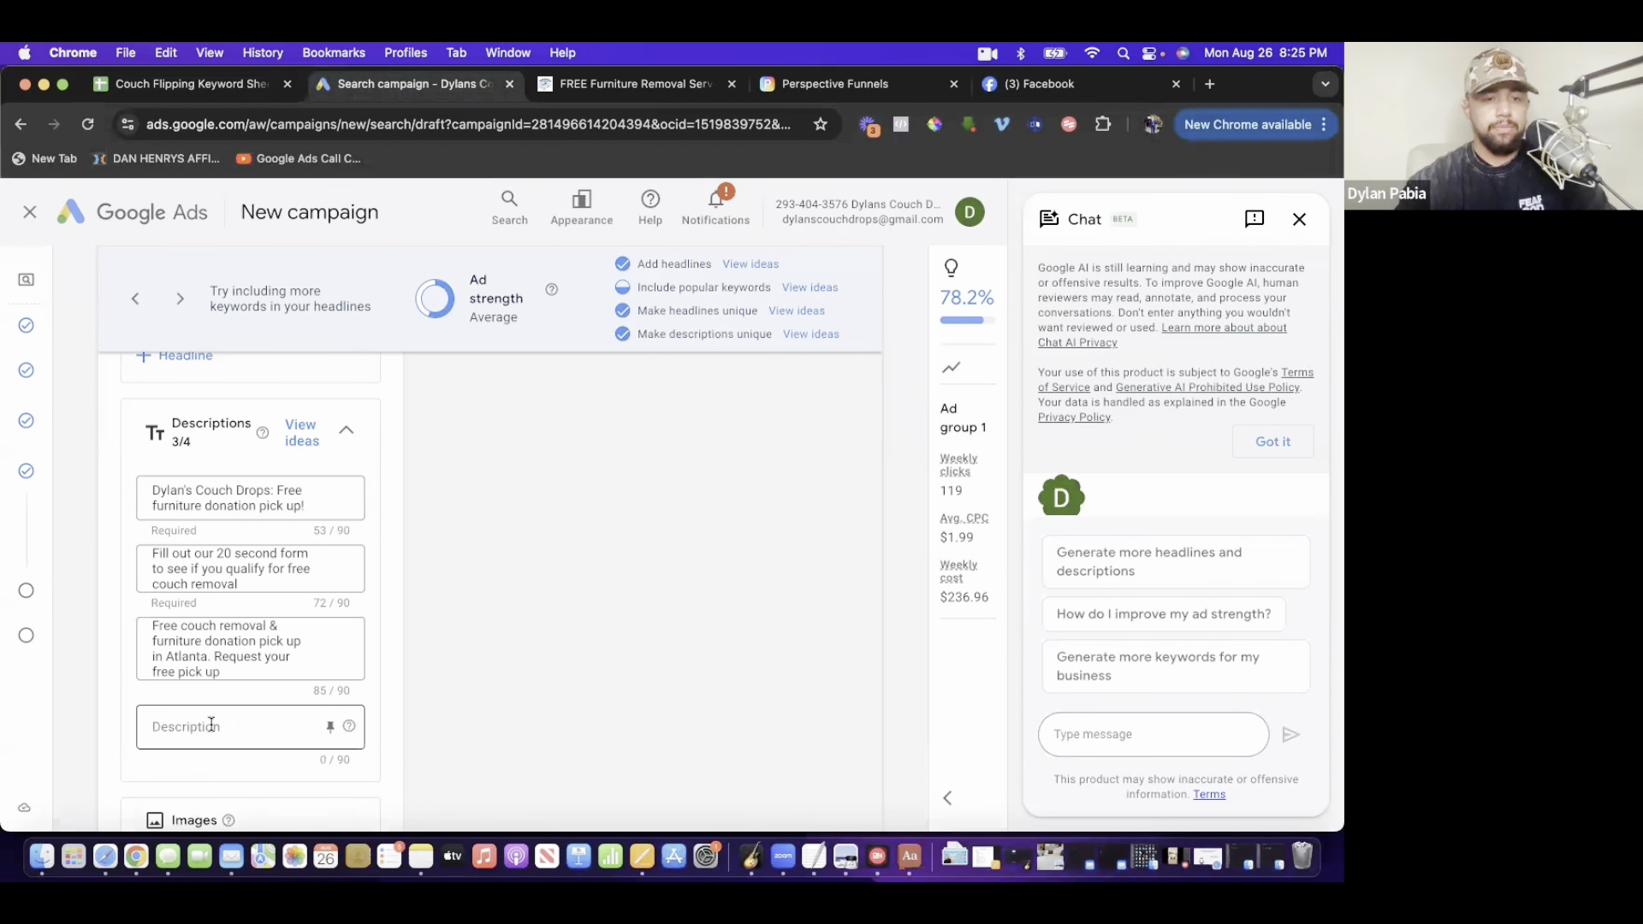
key(super+v)
- Look over the ad's image, business name and logo, sitelink and callout sections without adding anything
scroll(434, 586, down, 3)
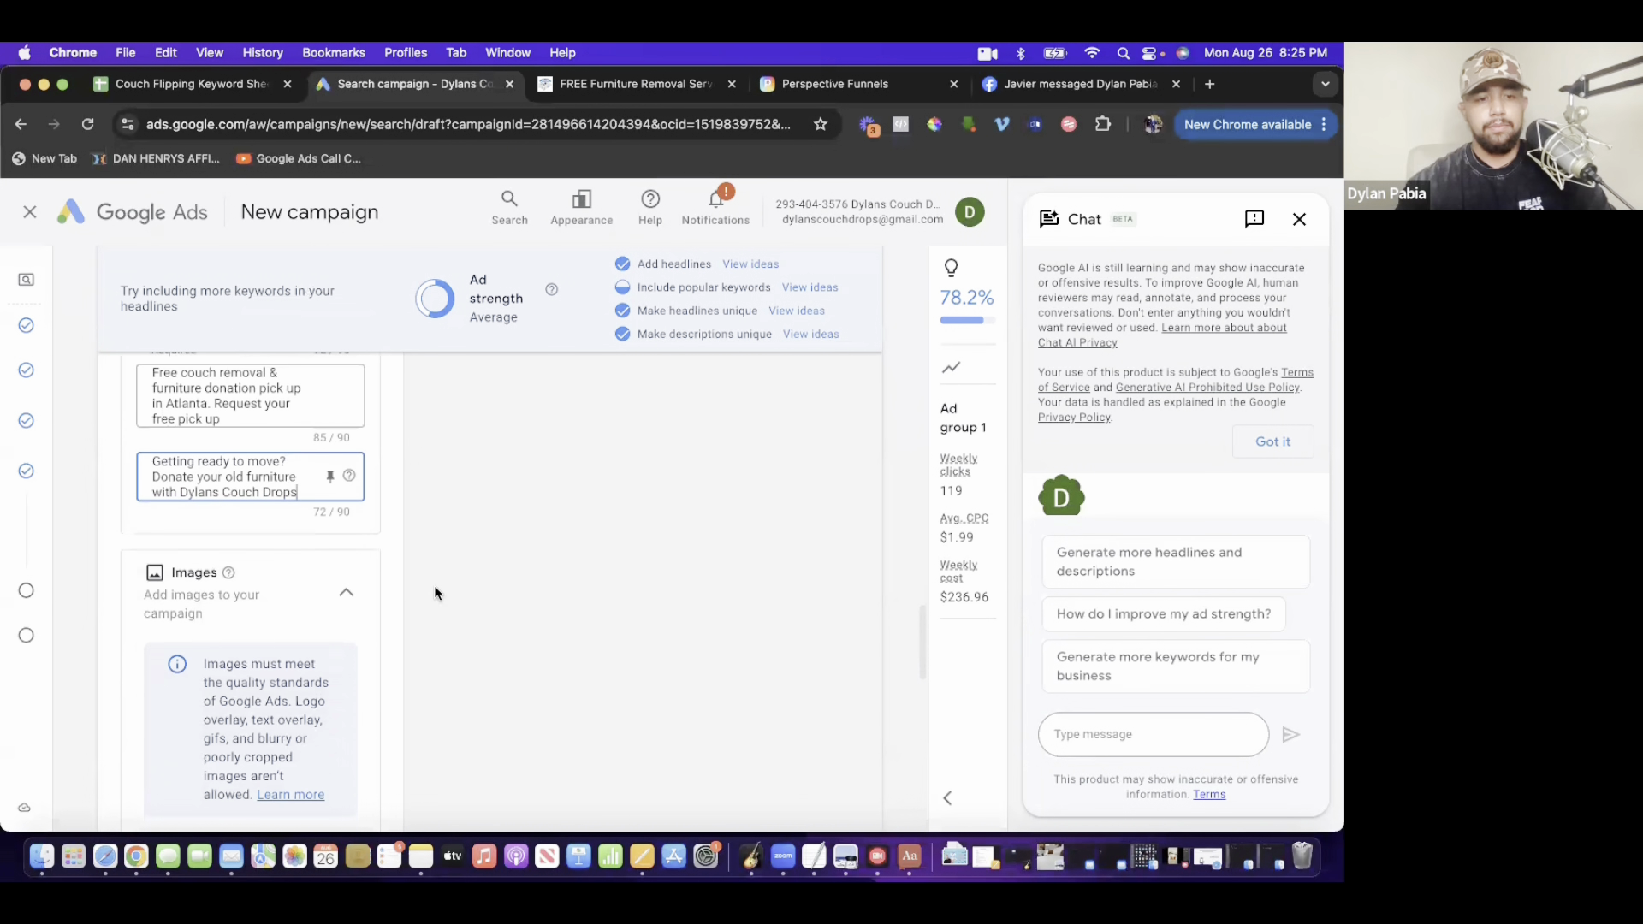
scroll(247, 734, down, 3)
scroll(246, 734, down, 2)
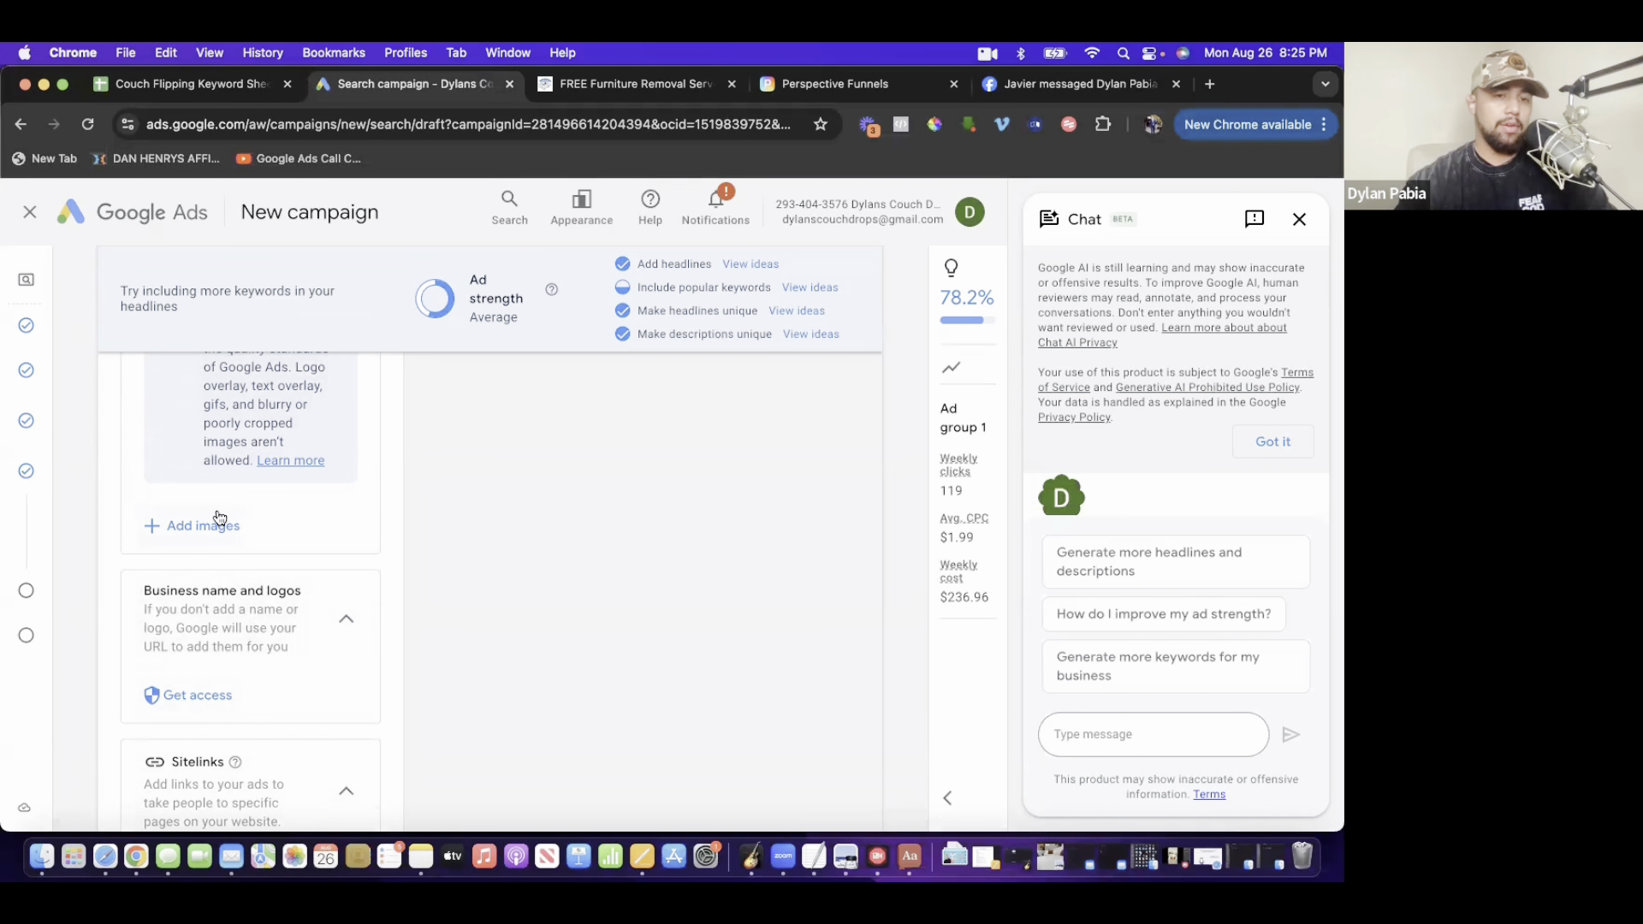
scroll(249, 624, down, 2)
scroll(221, 638, down, 4)
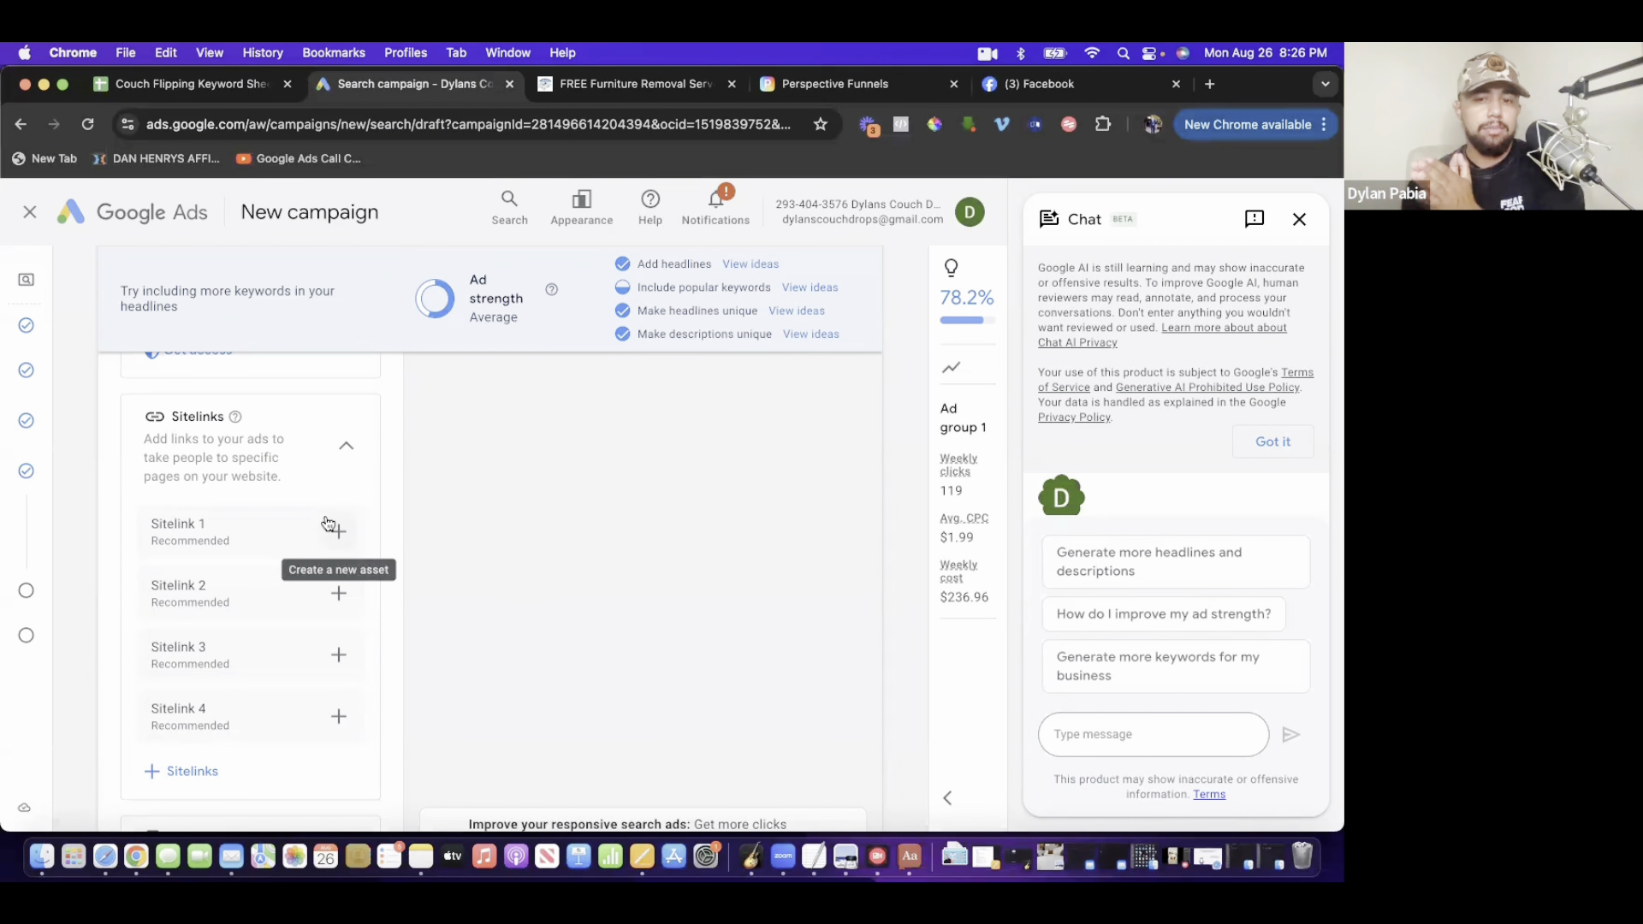
scroll(291, 694, down, 5)
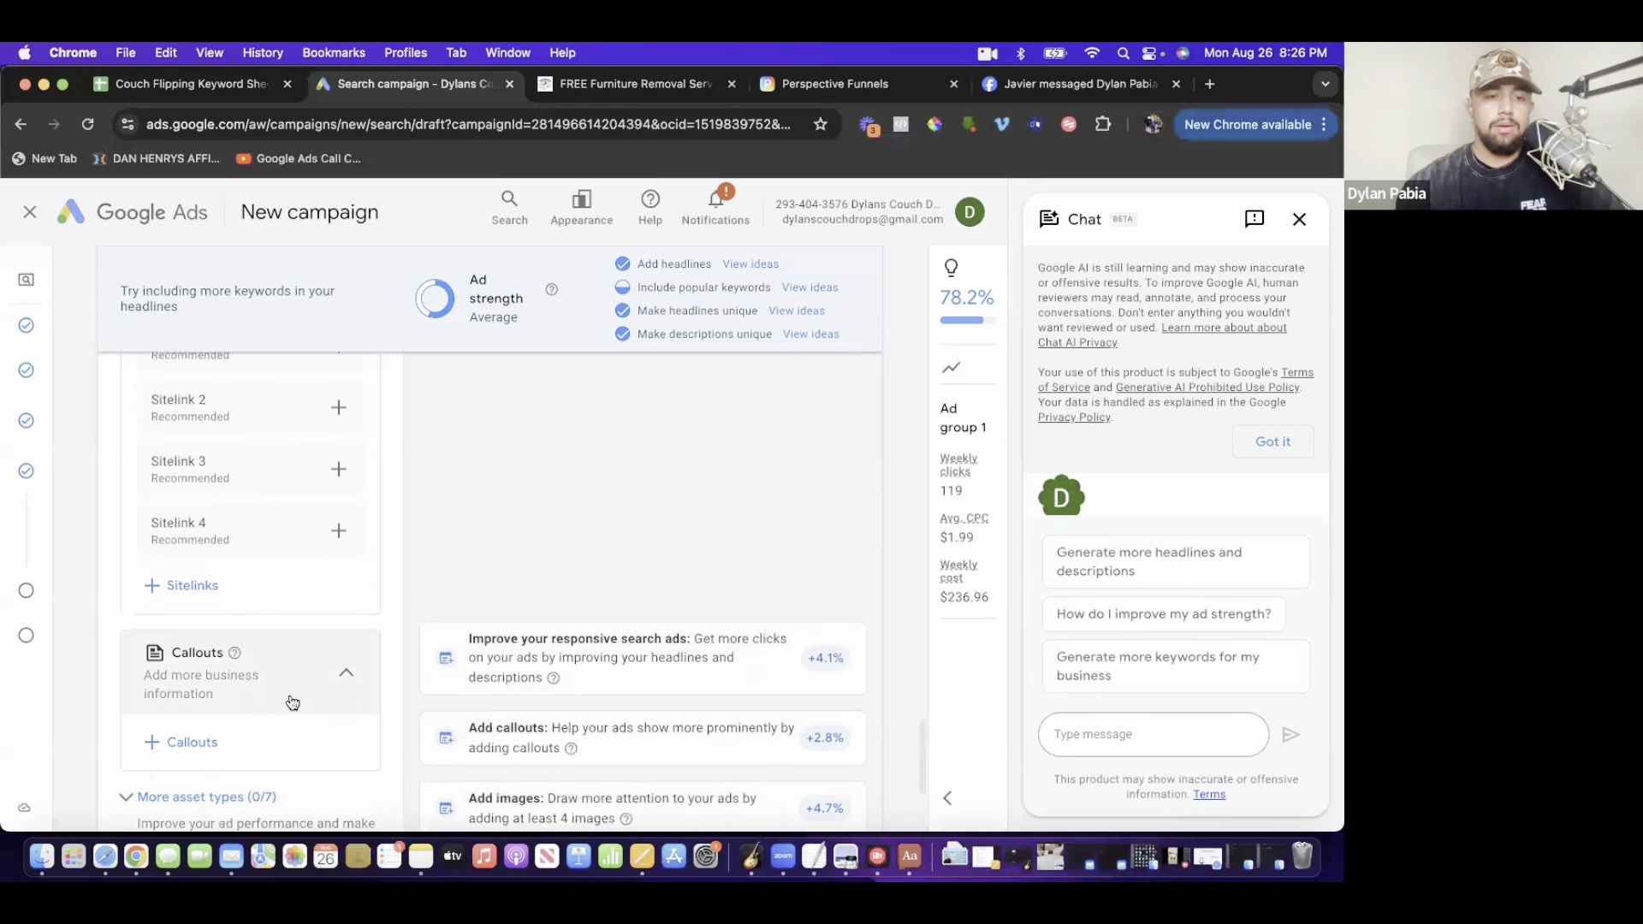
- Open the campaign-level callouts and close the Chat assistant to give the callout list more room
click(184, 634)
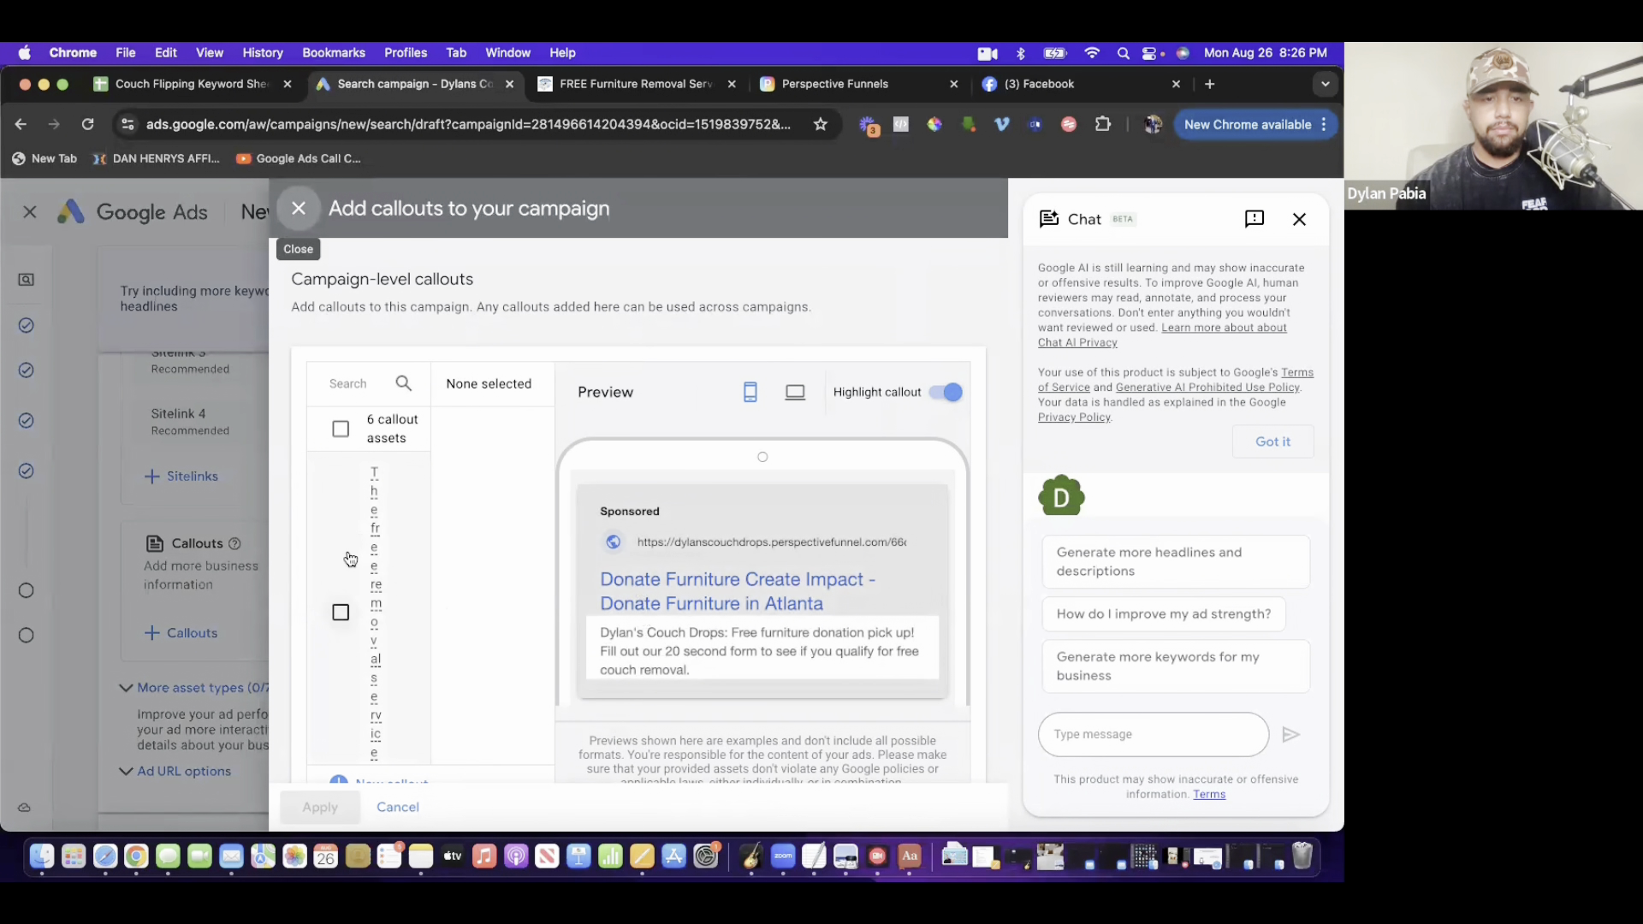
scroll(355, 565, down, 3)
scroll(393, 652, down, 5)
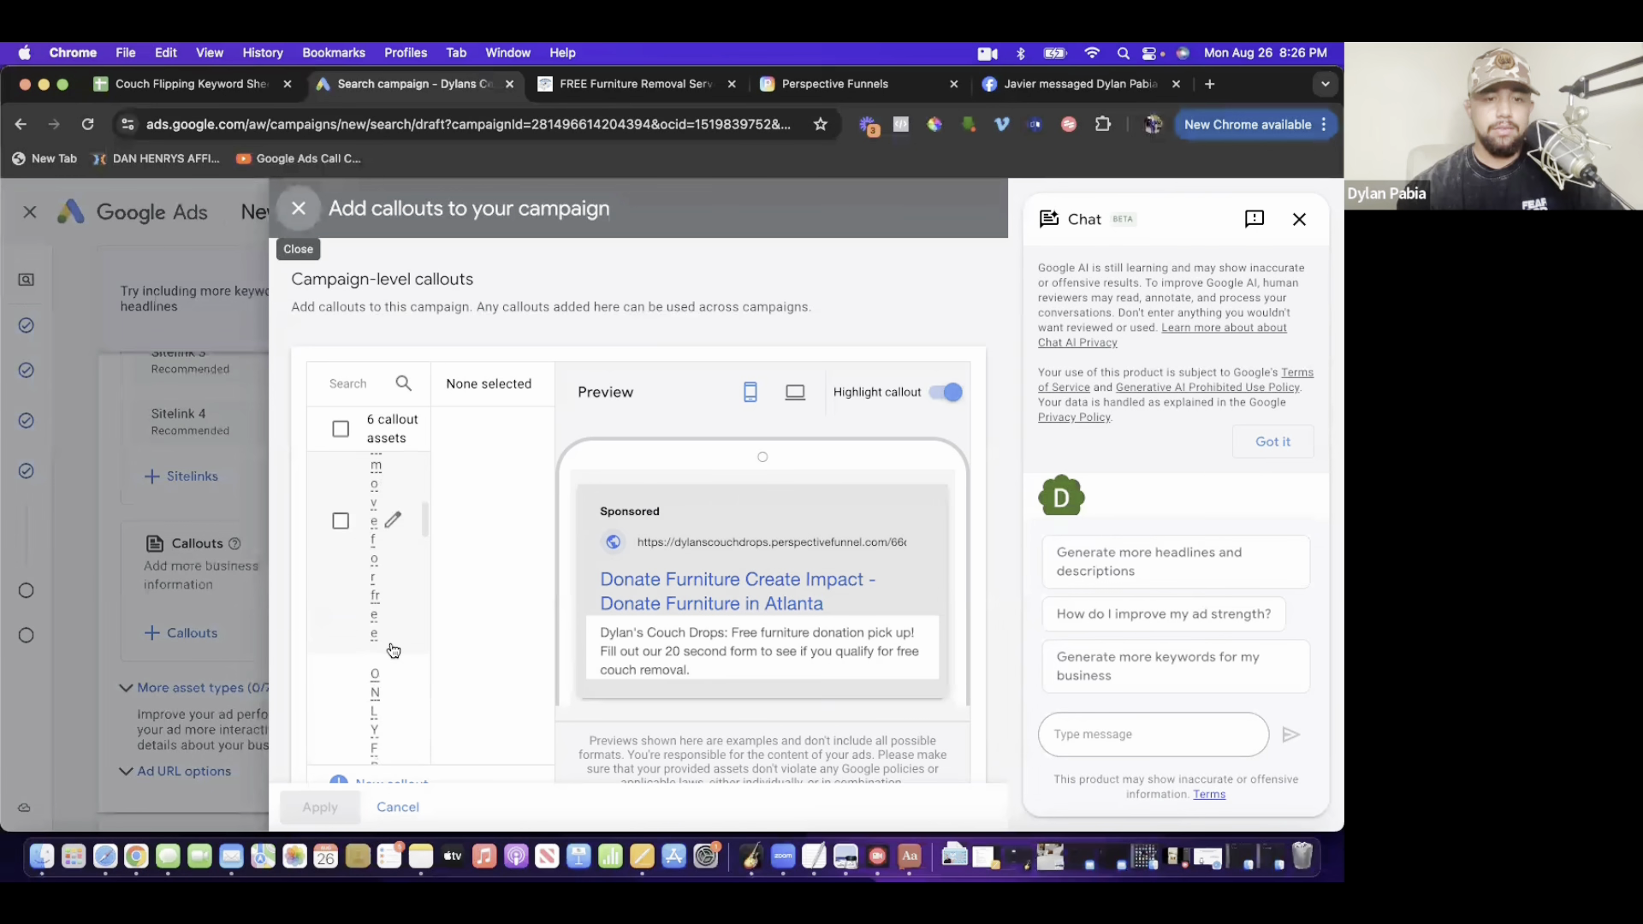
scroll(393, 651, up, 5)
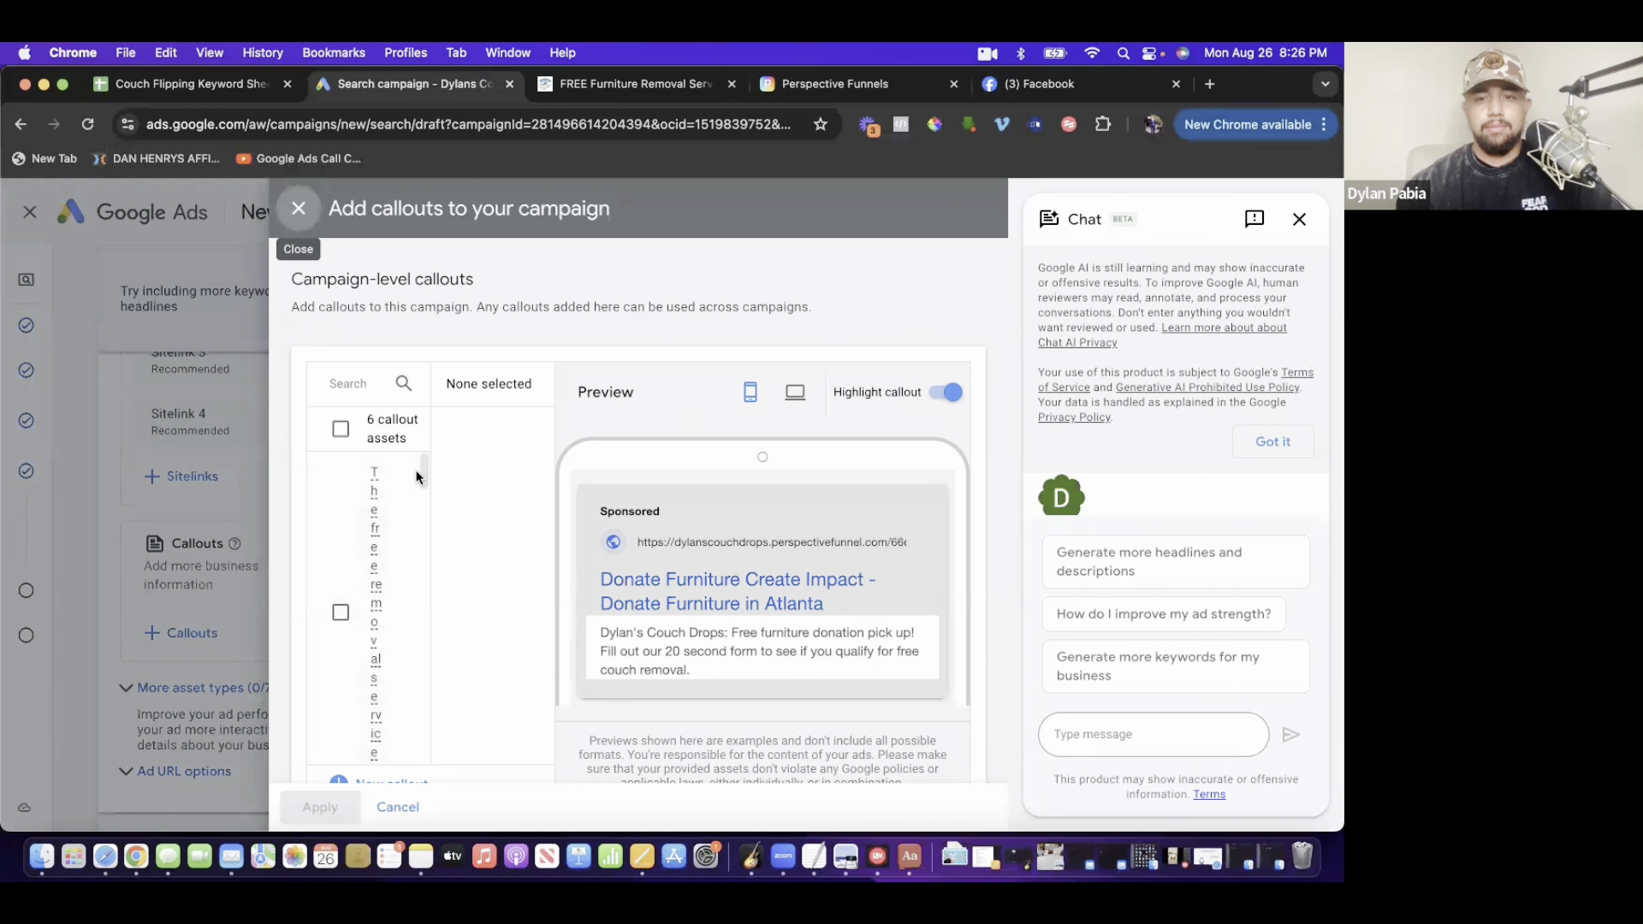
click(1299, 219)
- Examine the existing callout assets and their approval status, and leave the callouts without selecting any
scroll(386, 477, down, 2)
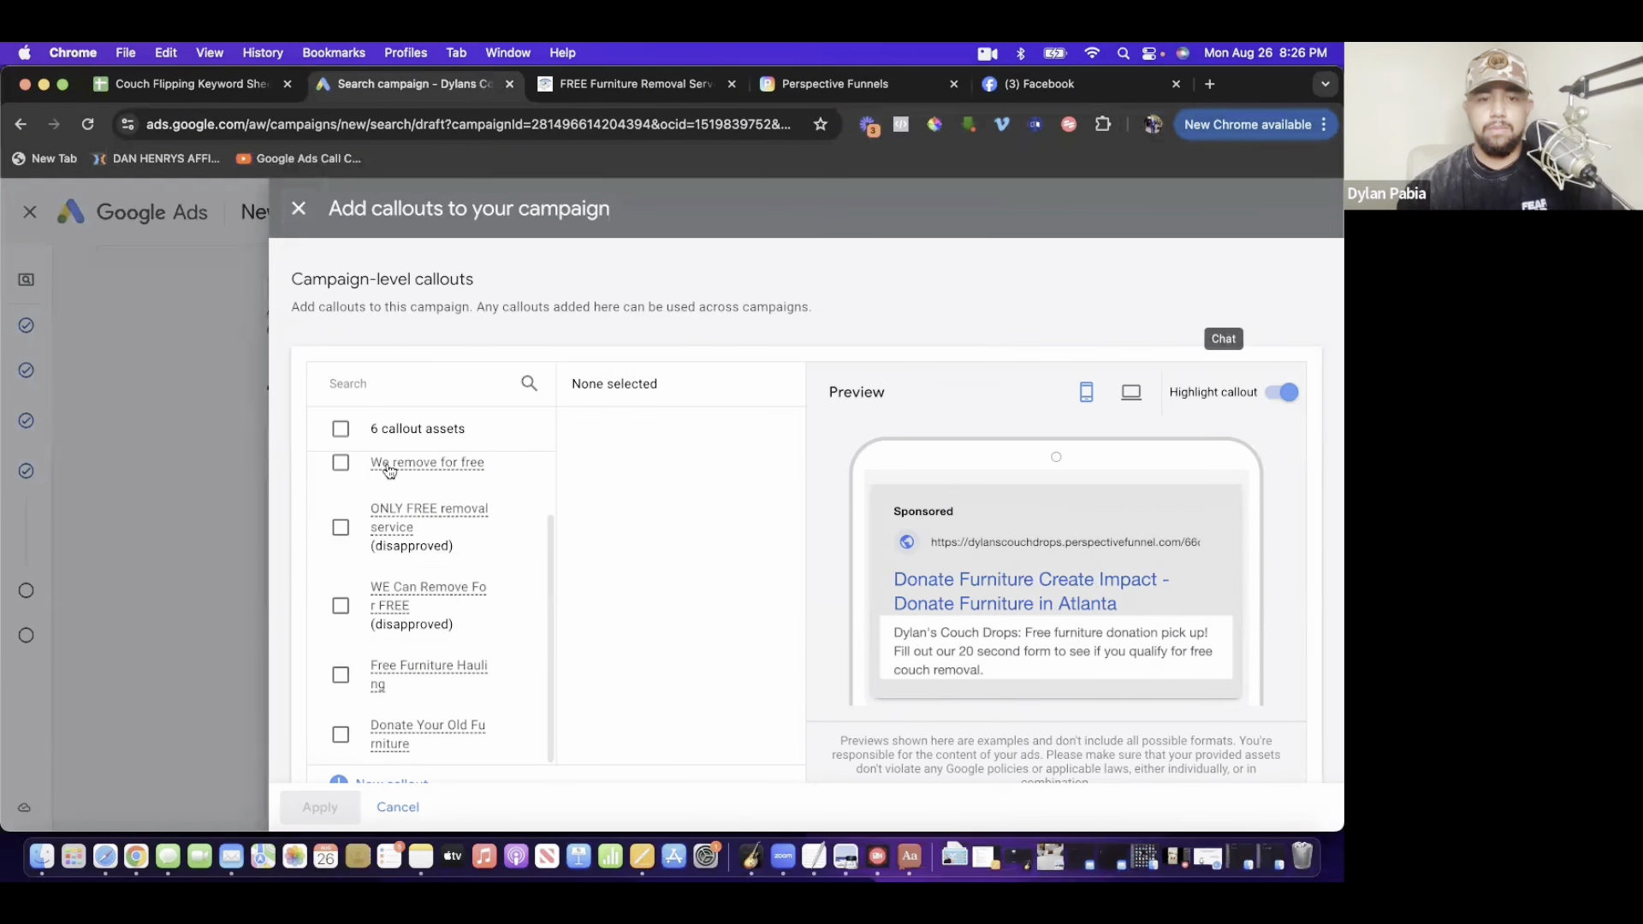
scroll(394, 682, down, 1)
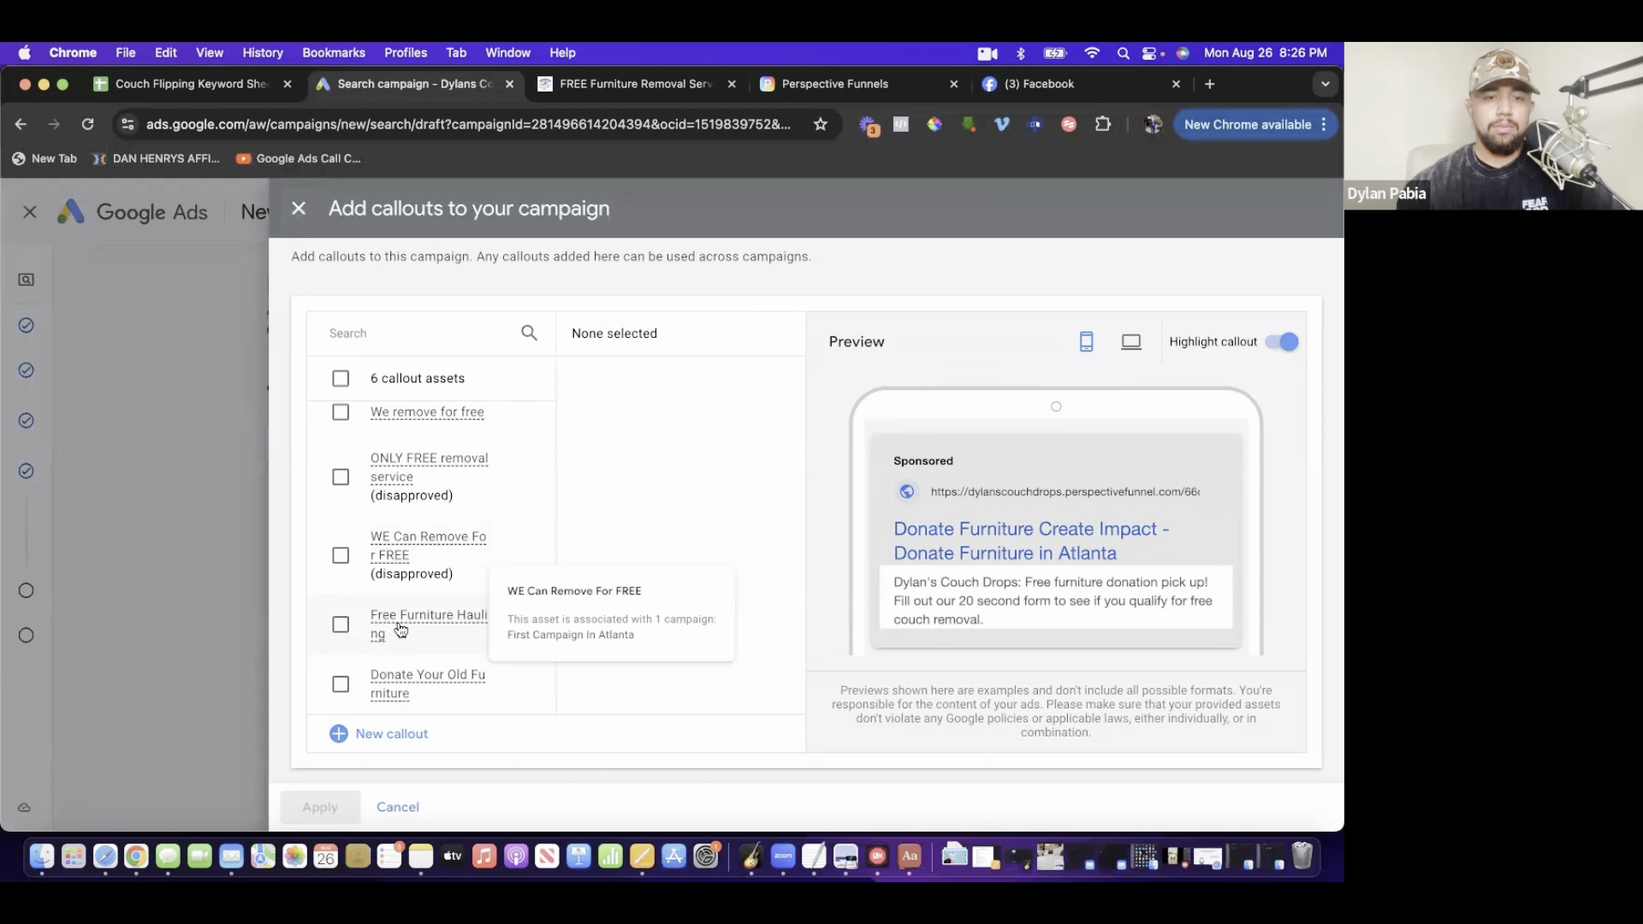
mouse_move(400, 630)
mouse_move(410, 683)
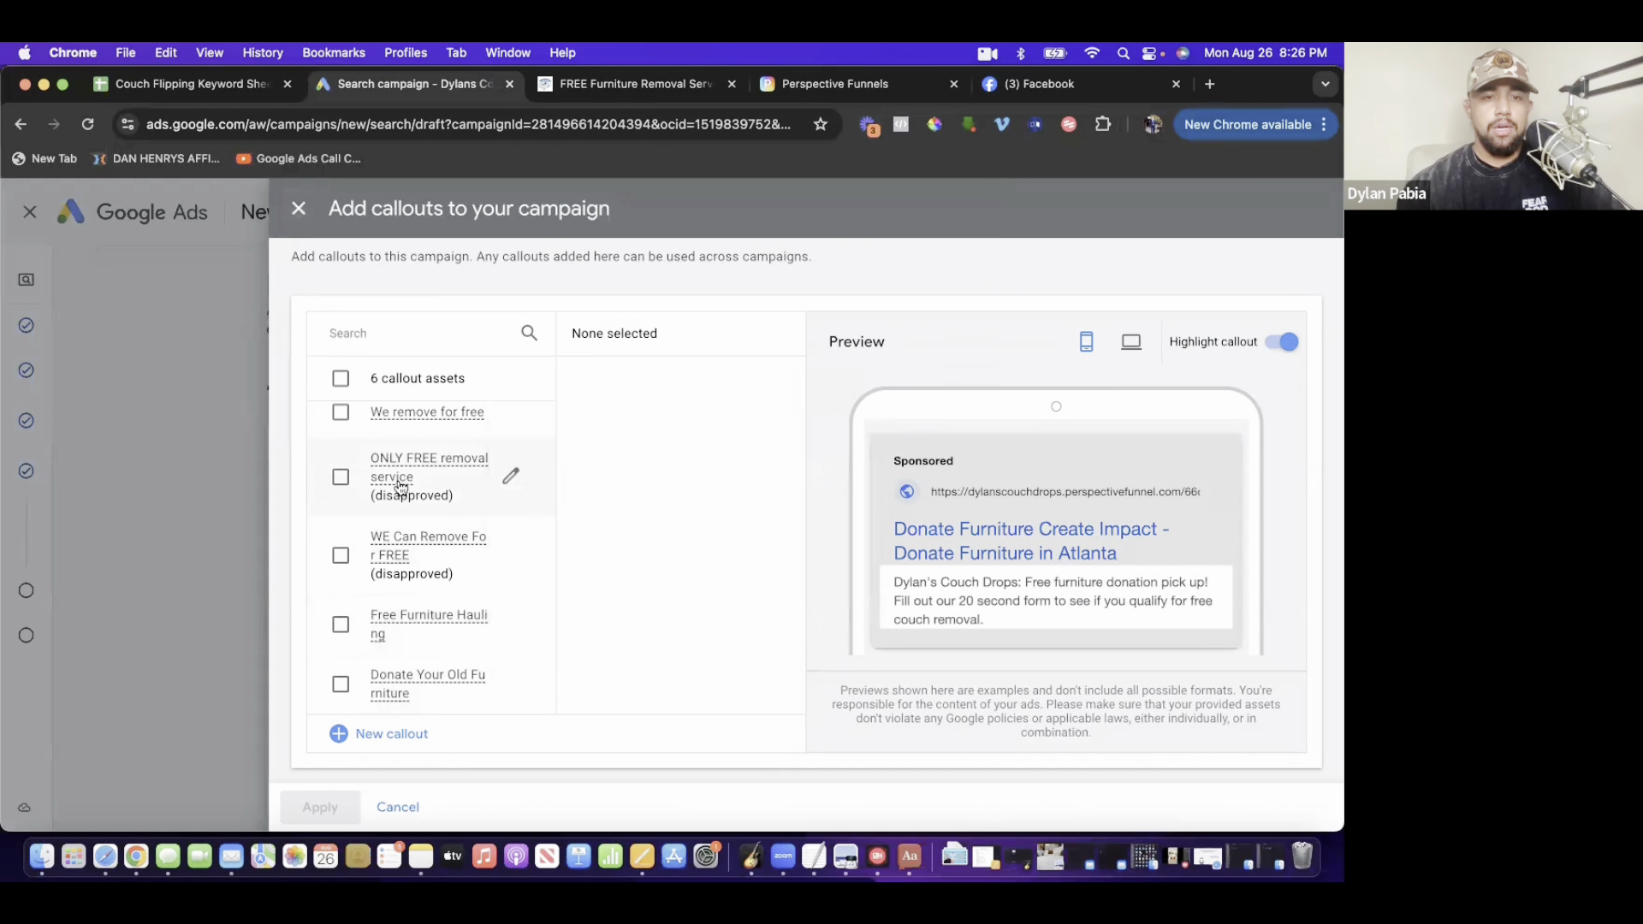
mouse_move(400, 486)
scroll(445, 487, up, 1)
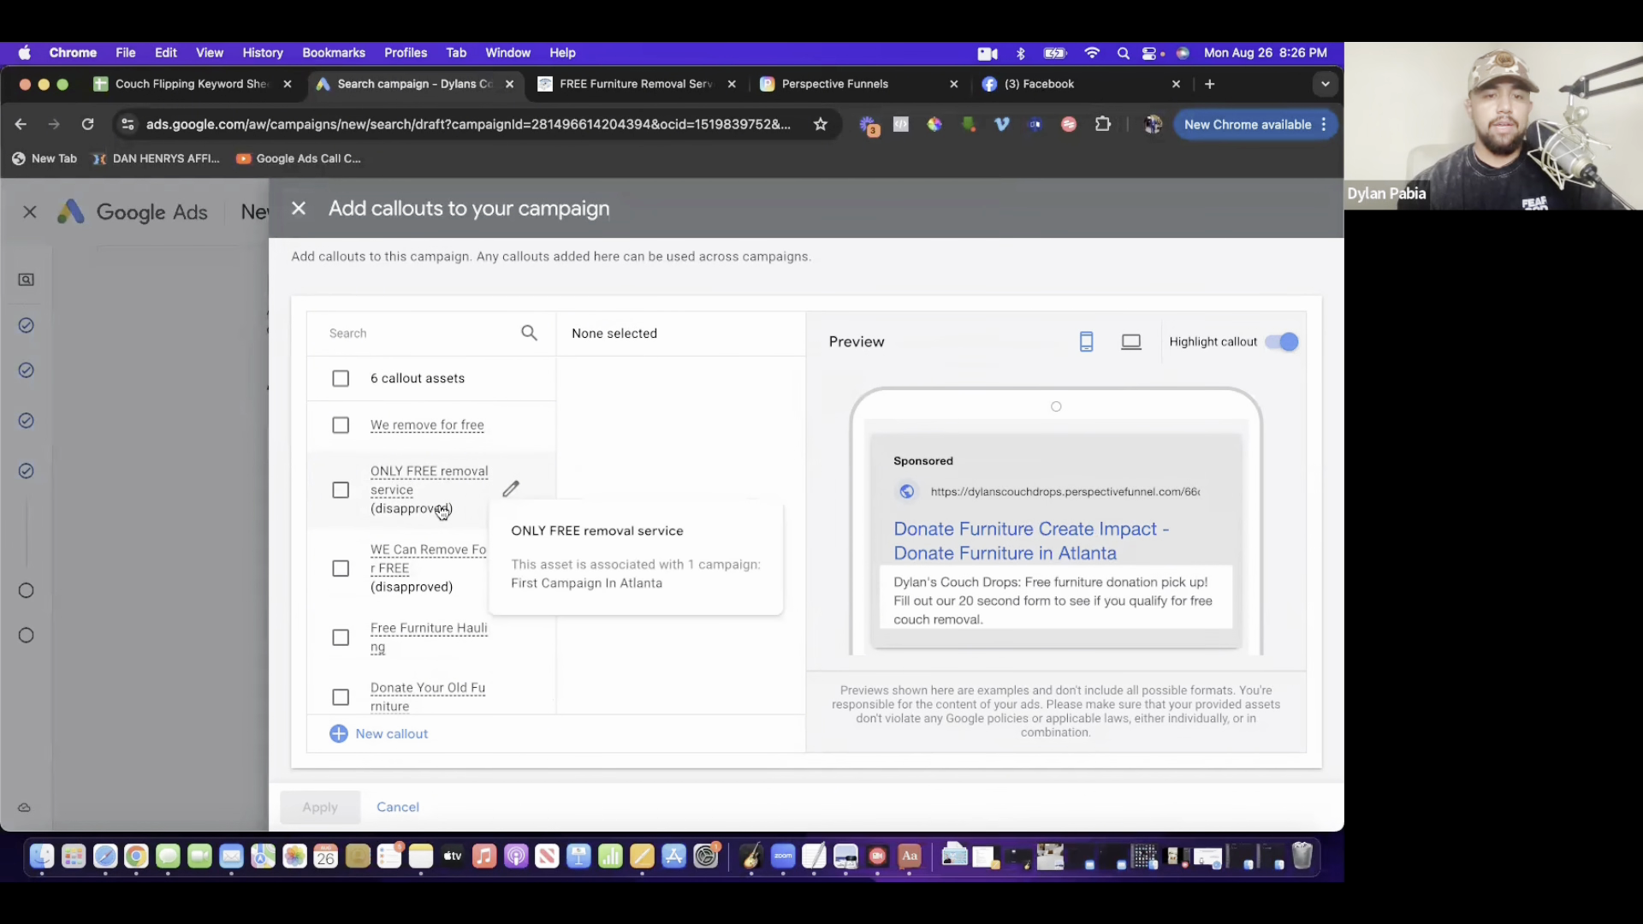
scroll(442, 512, up, 2)
mouse_move(371, 549)
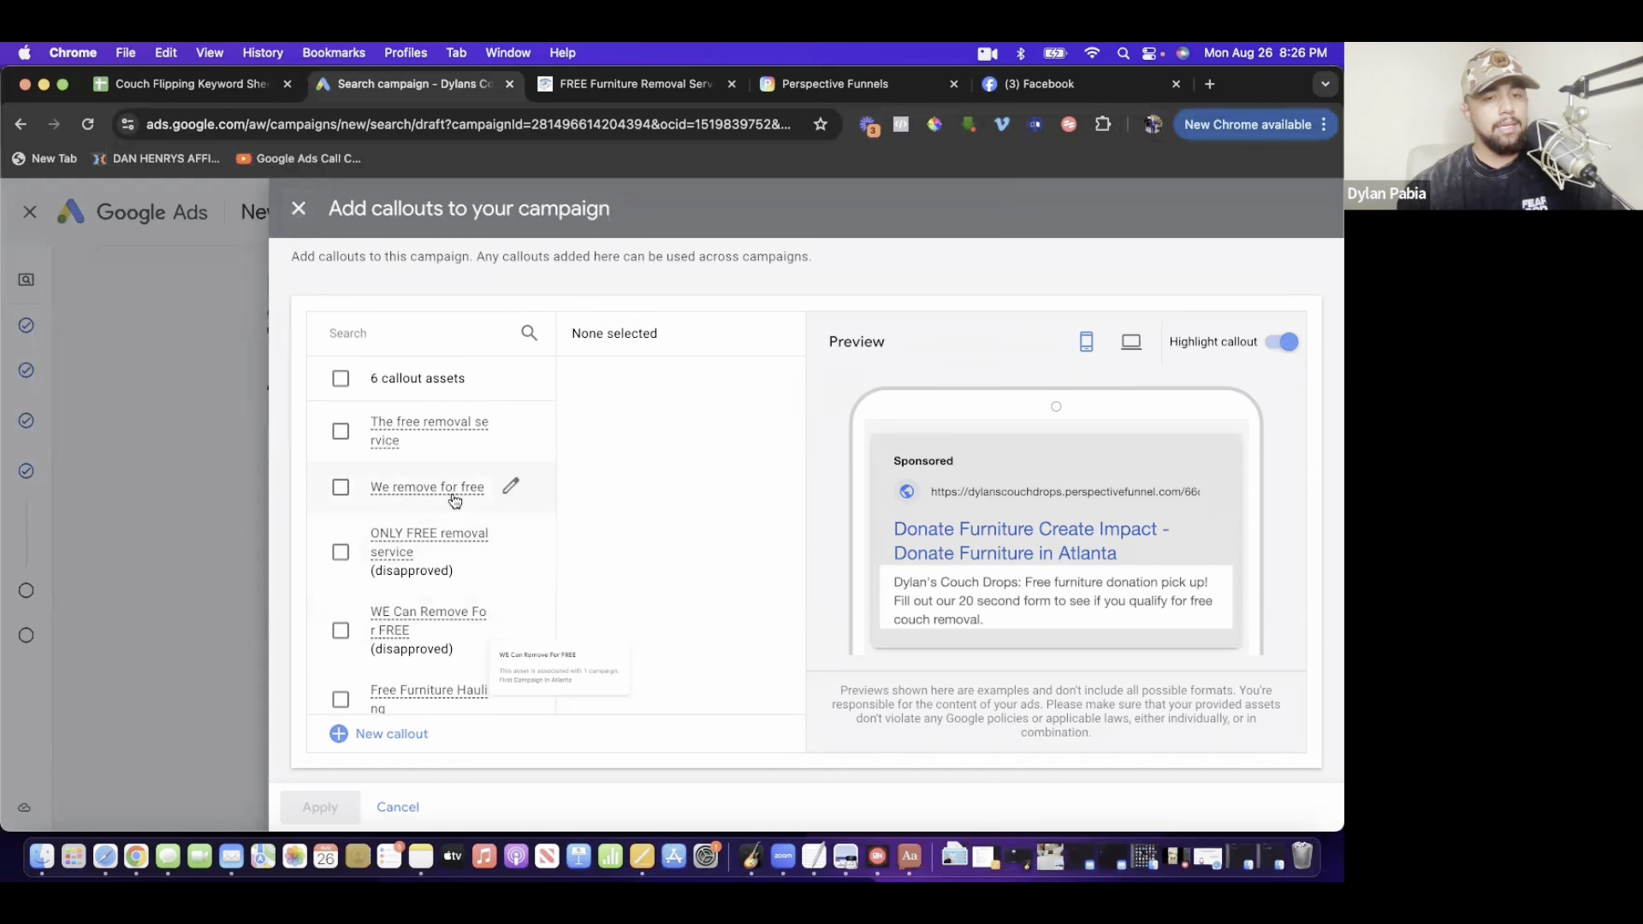
mouse_move(455, 500)
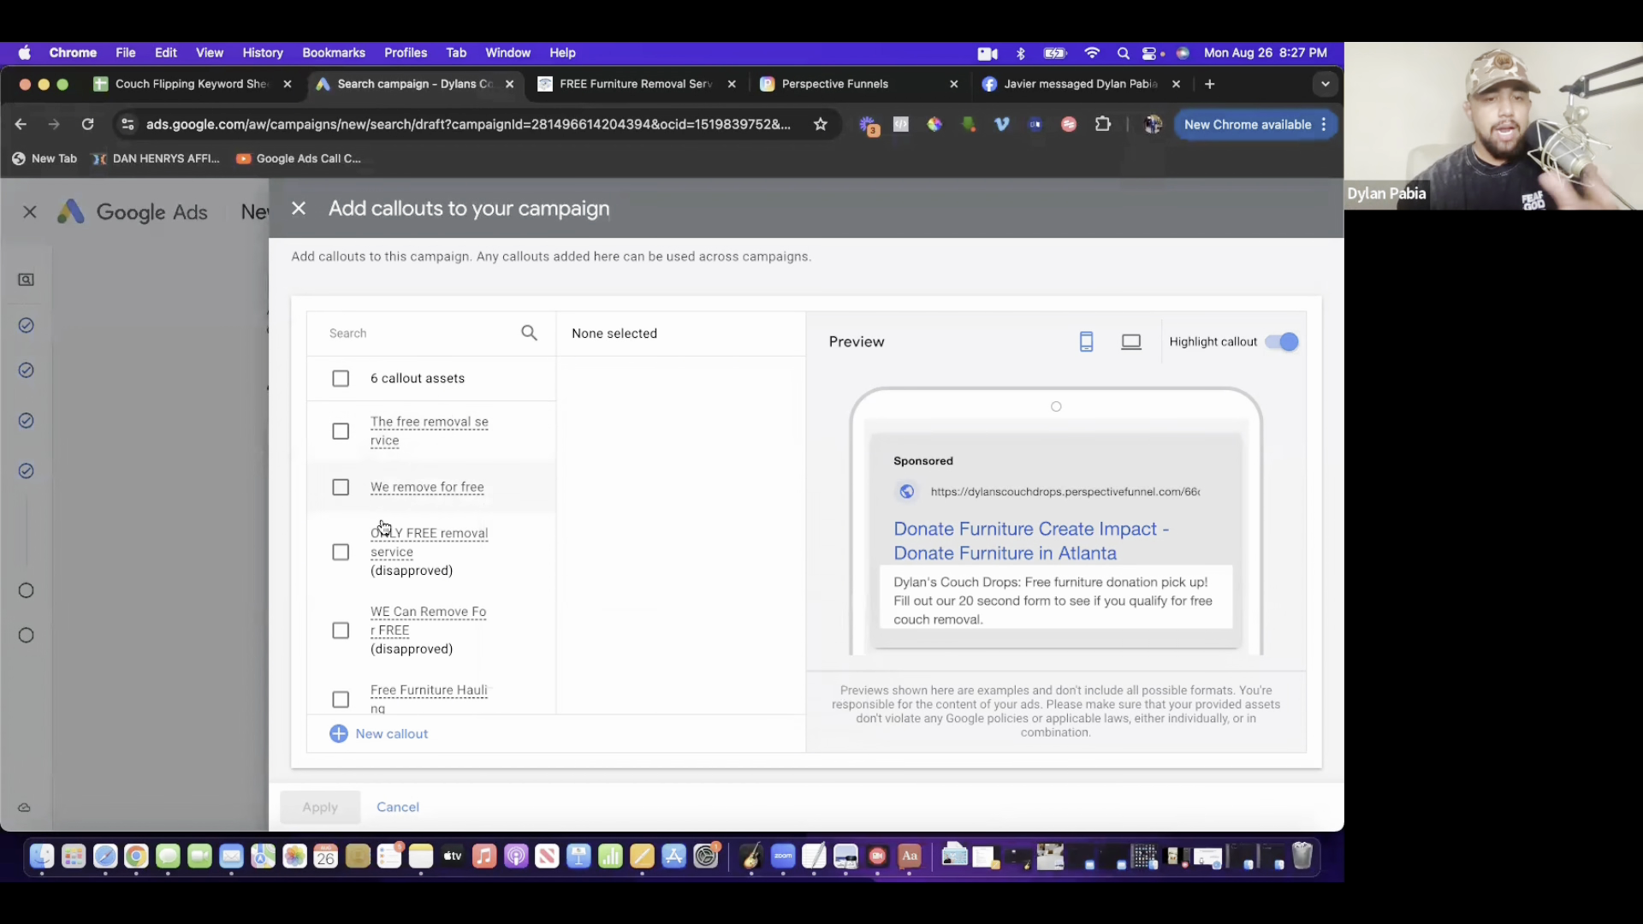
click(299, 209)
- Finish the ad without callouts, continue to the campaign budget and skip the identity confirmation
scroll(417, 608, down, 1)
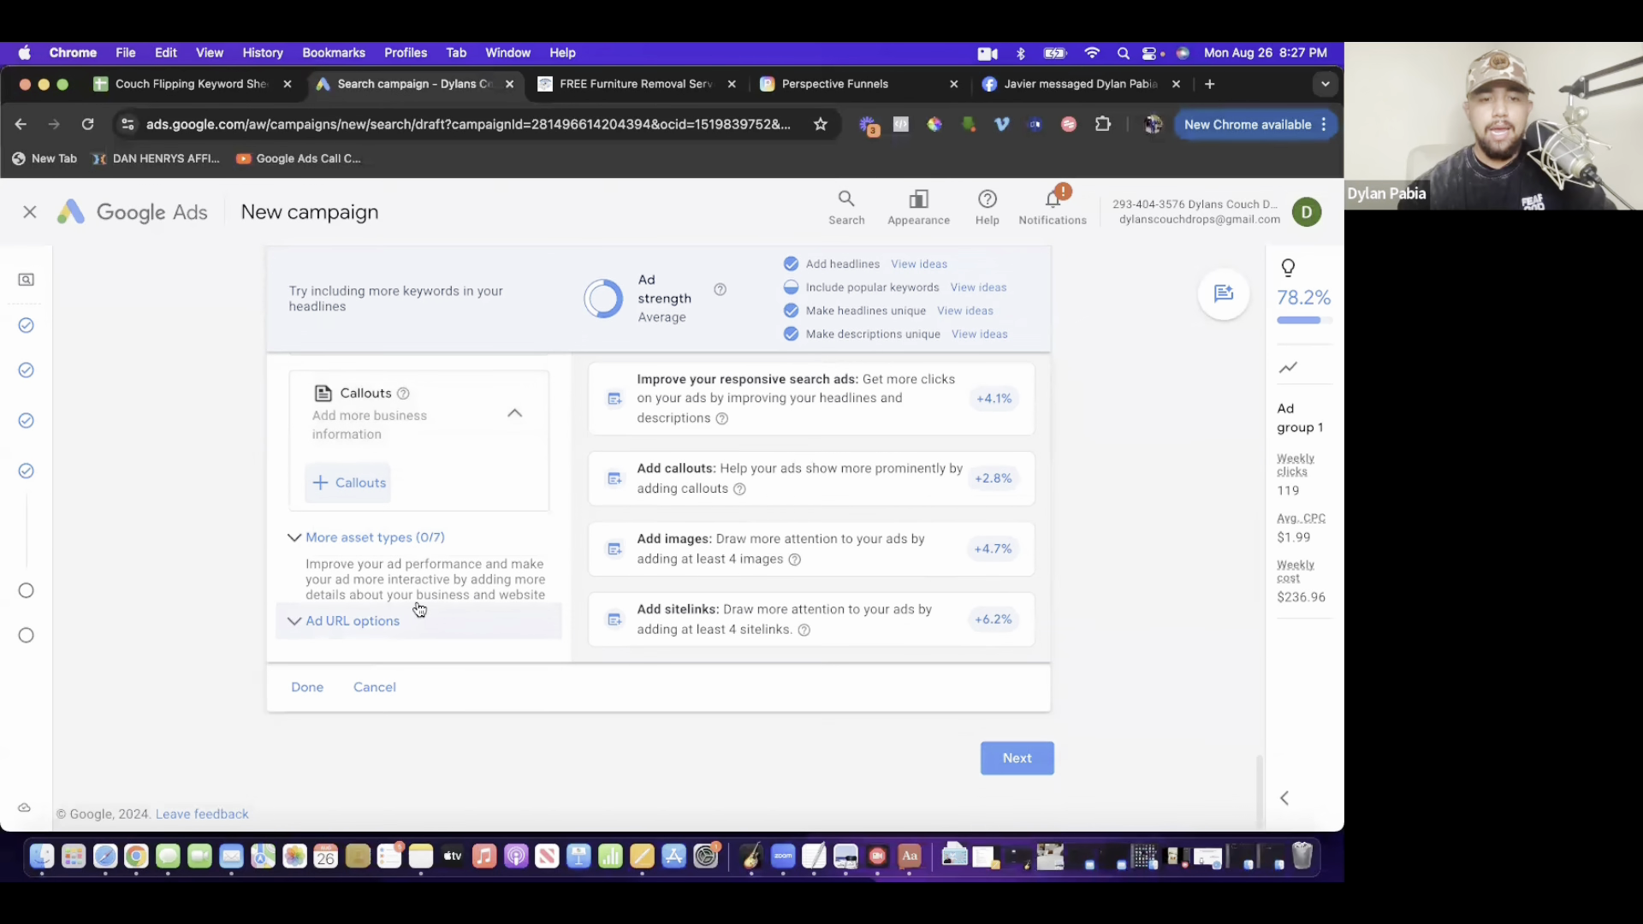
click(1025, 753)
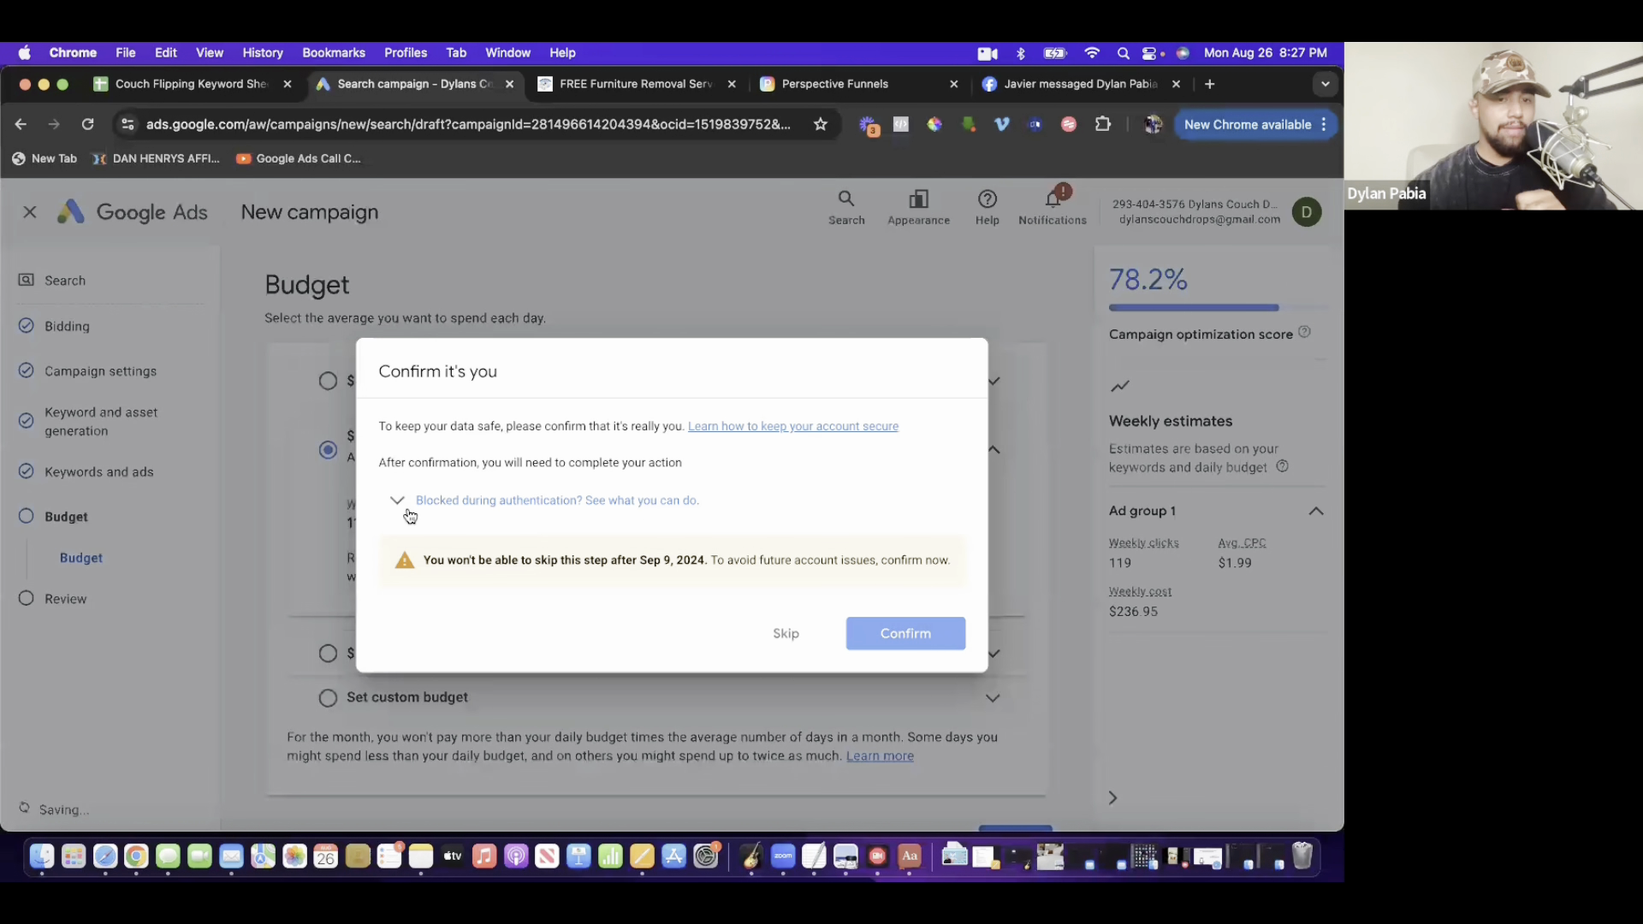
click(779, 630)
- Keep the recommended $33.85 average daily budget and continue to the campaign review, looking through its summary
scroll(788, 741, down, 1)
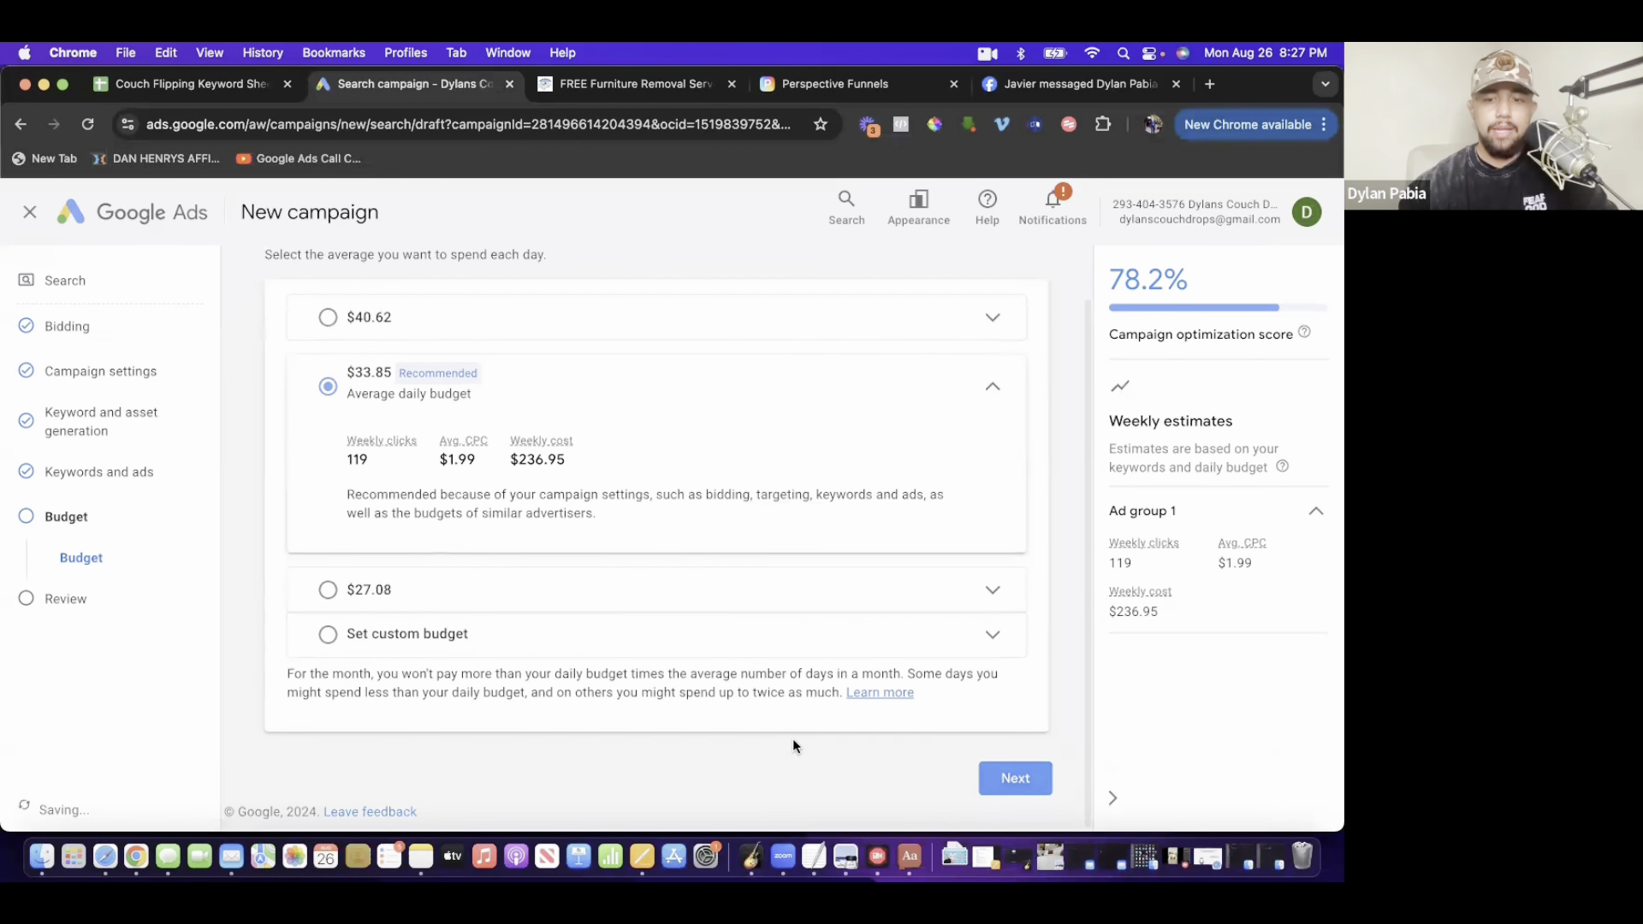
click(1018, 780)
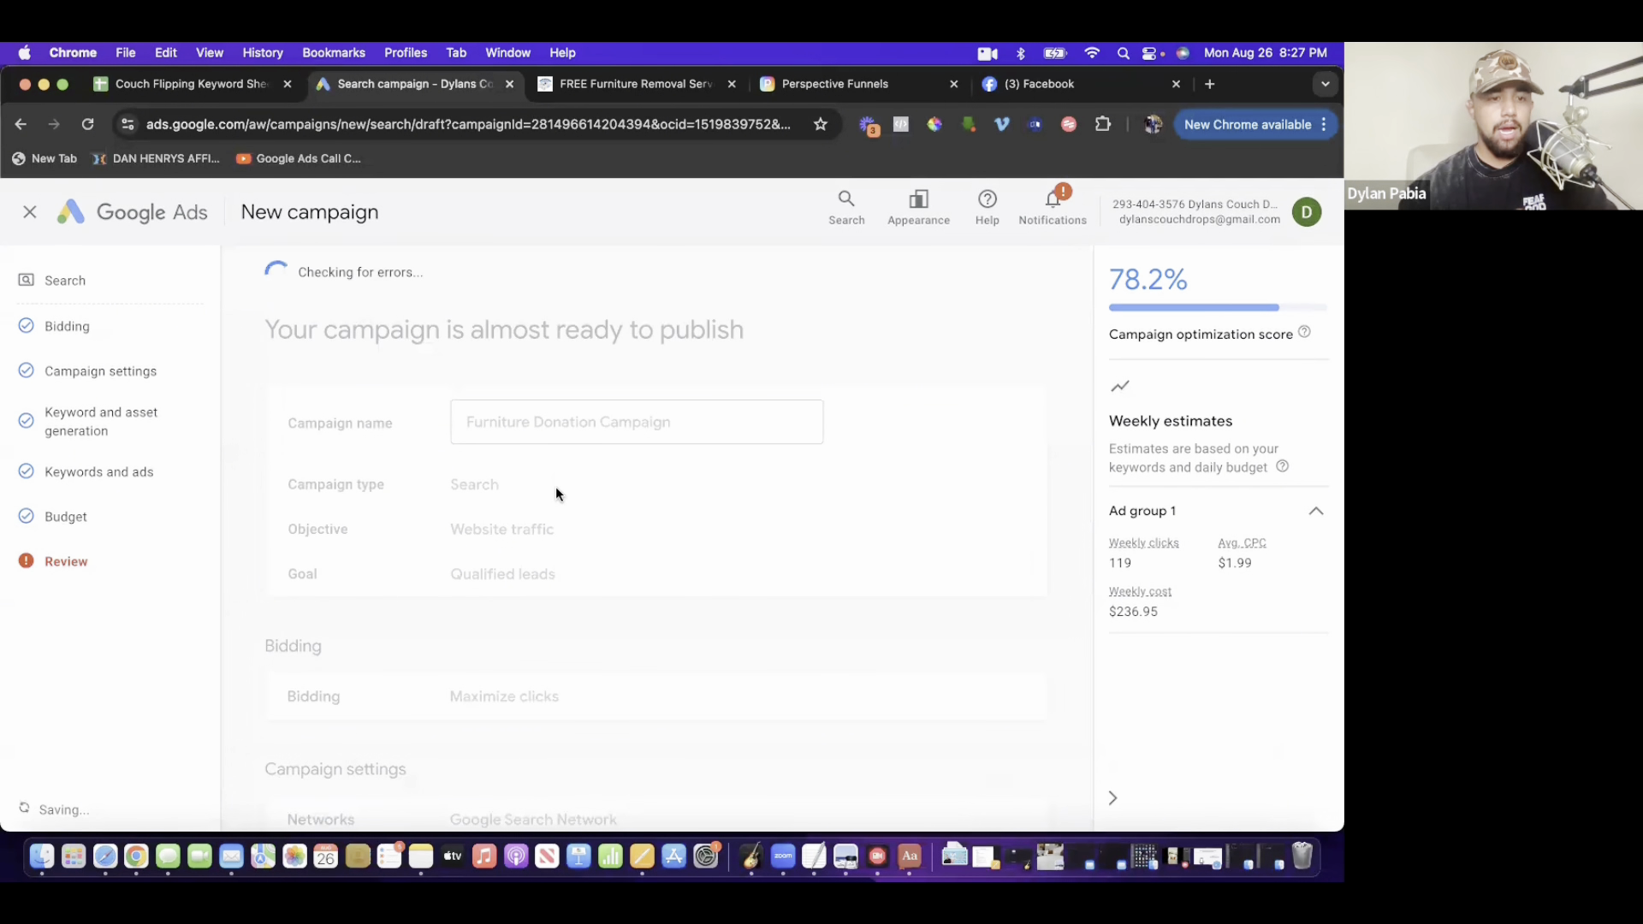
scroll(557, 488, down, 10)
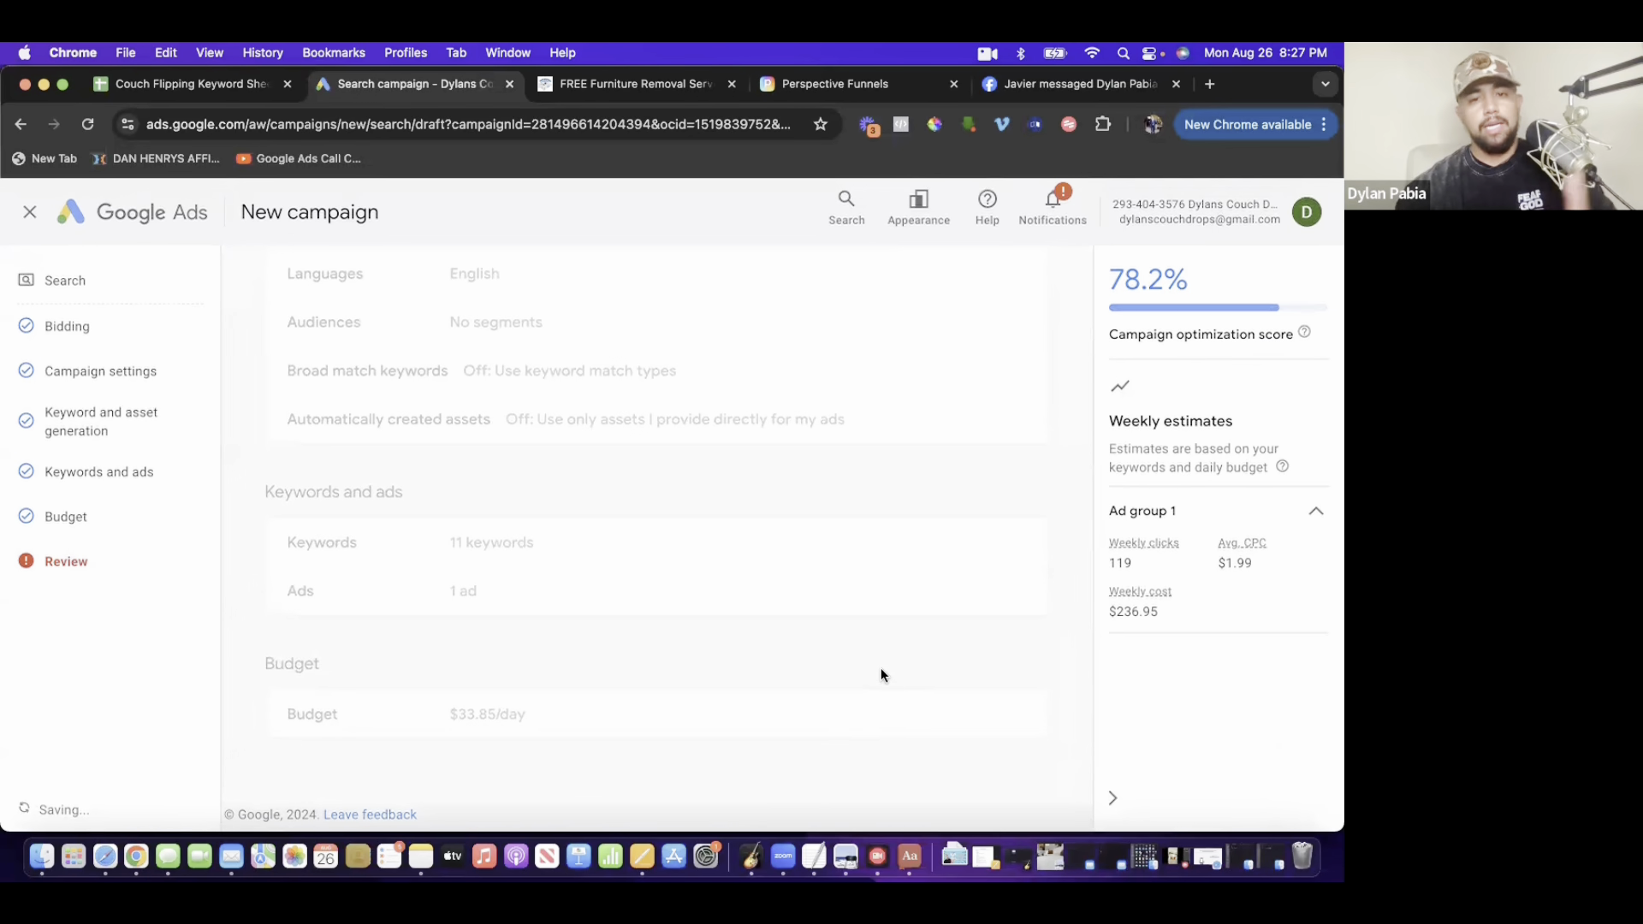